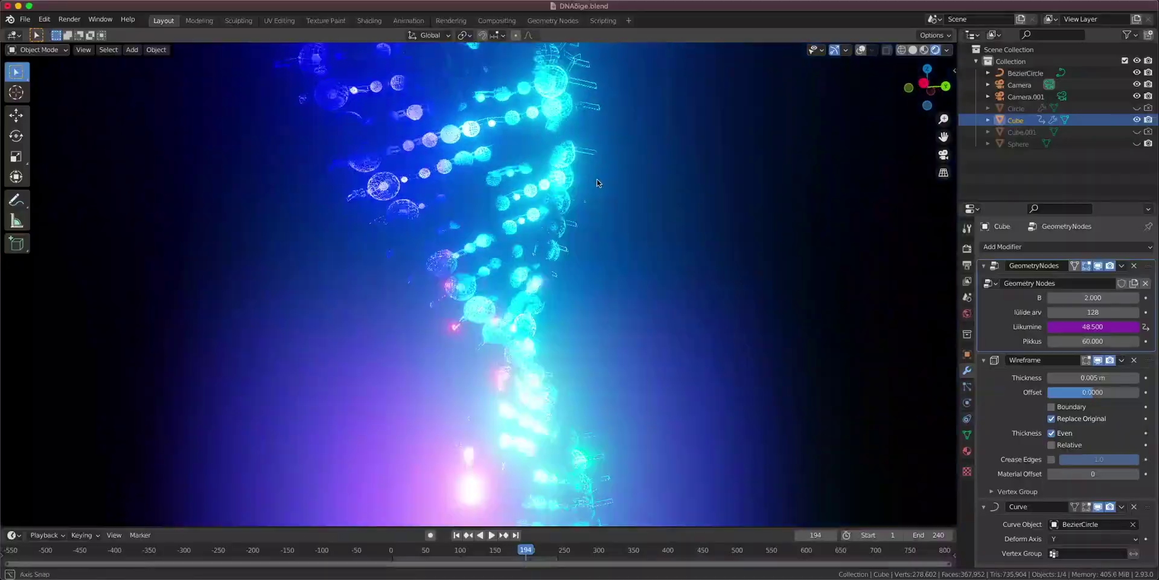
middle_drag(181, 150, 108, 84)
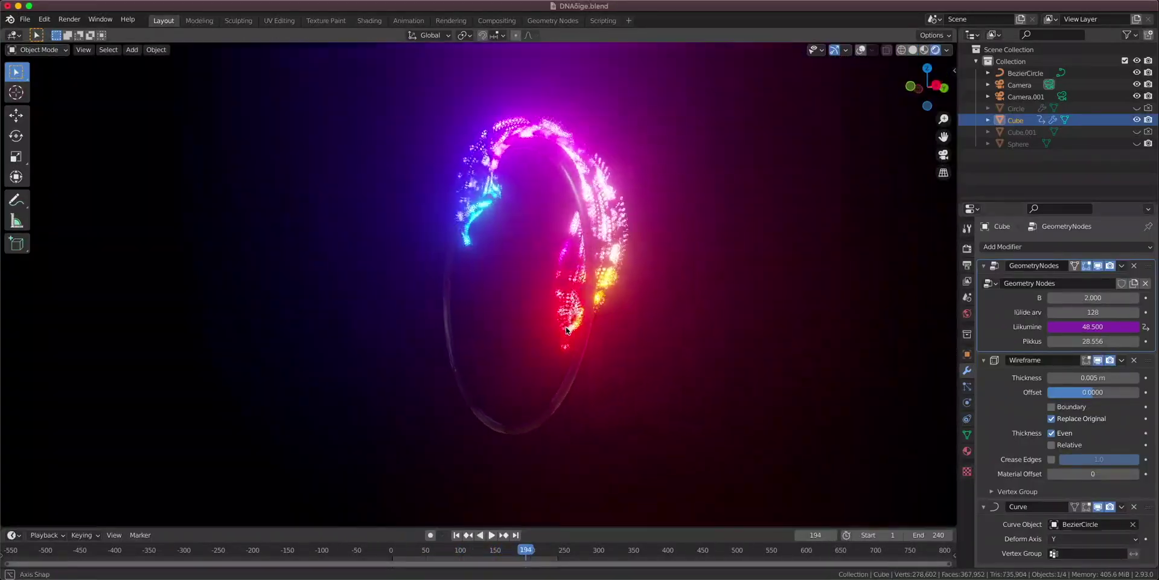
middle_drag(568, 329, 201, 313)
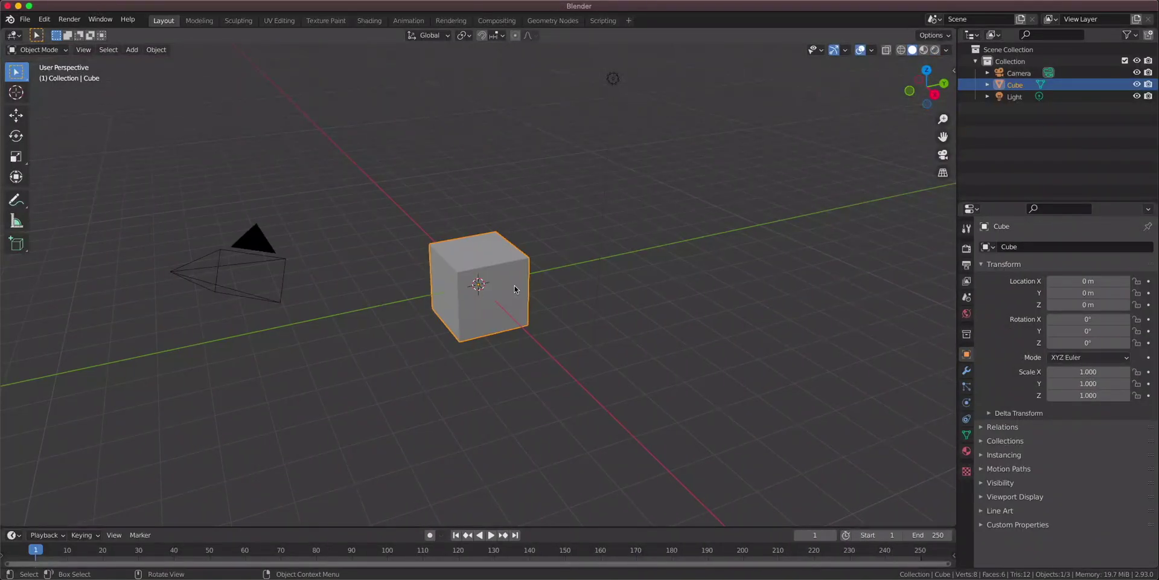
Create a new geometry node tree on the default cube and move the Group Input and Group Output nodes far apart.
click(553, 21)
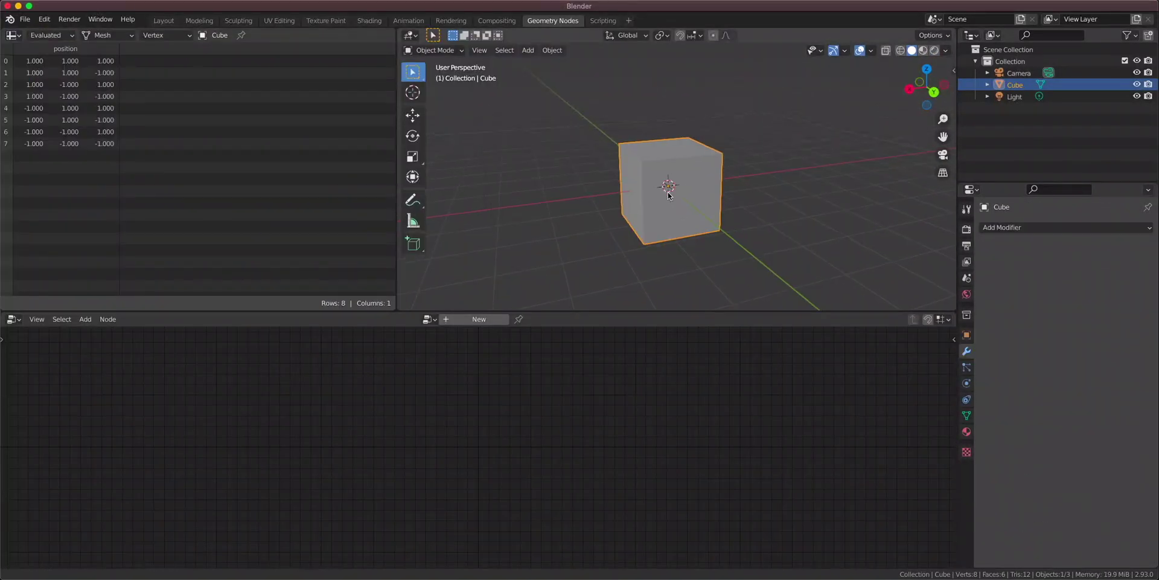
middle_drag(693, 215, 694, 217)
click(478, 319)
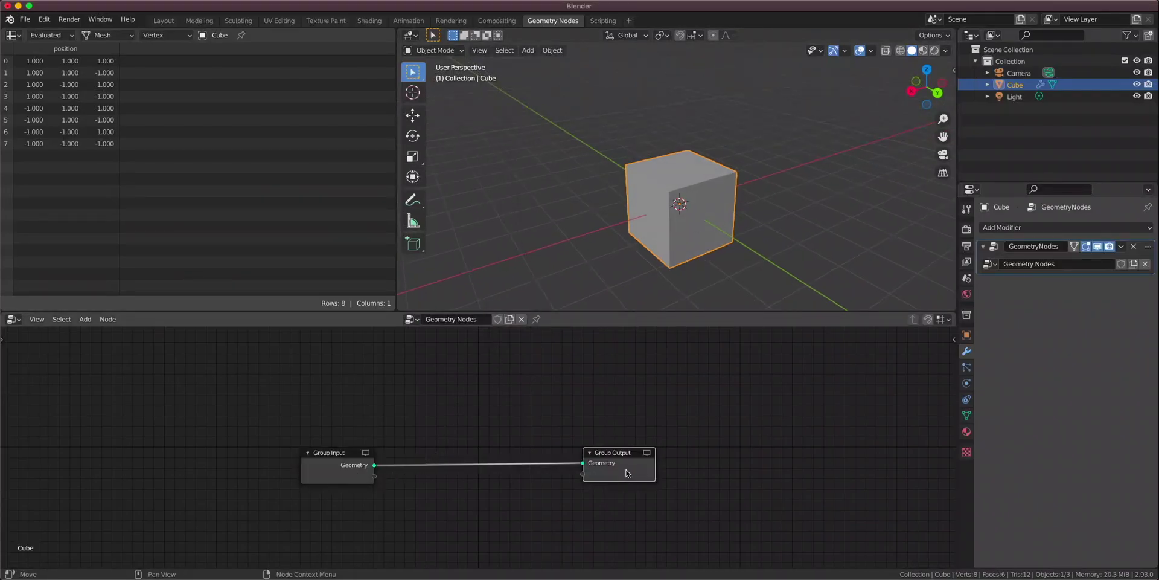
drag(630, 472, 883, 459)
drag(340, 454, 65, 450)
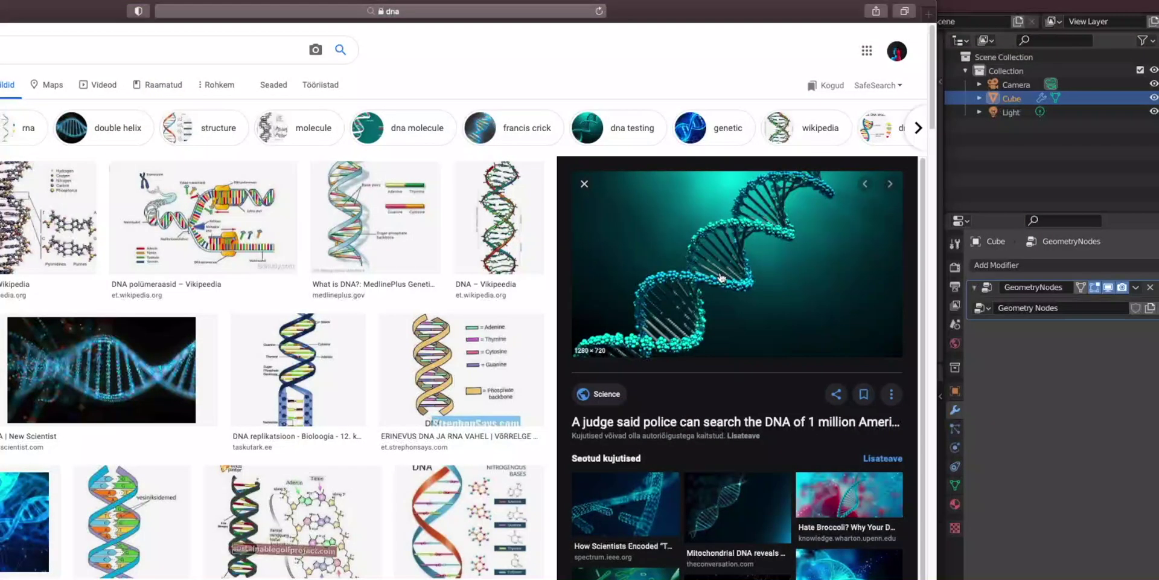
Examine the DNA double helix reference image up close in the web browser.
ctrl+scroll(721, 278, up, 8)
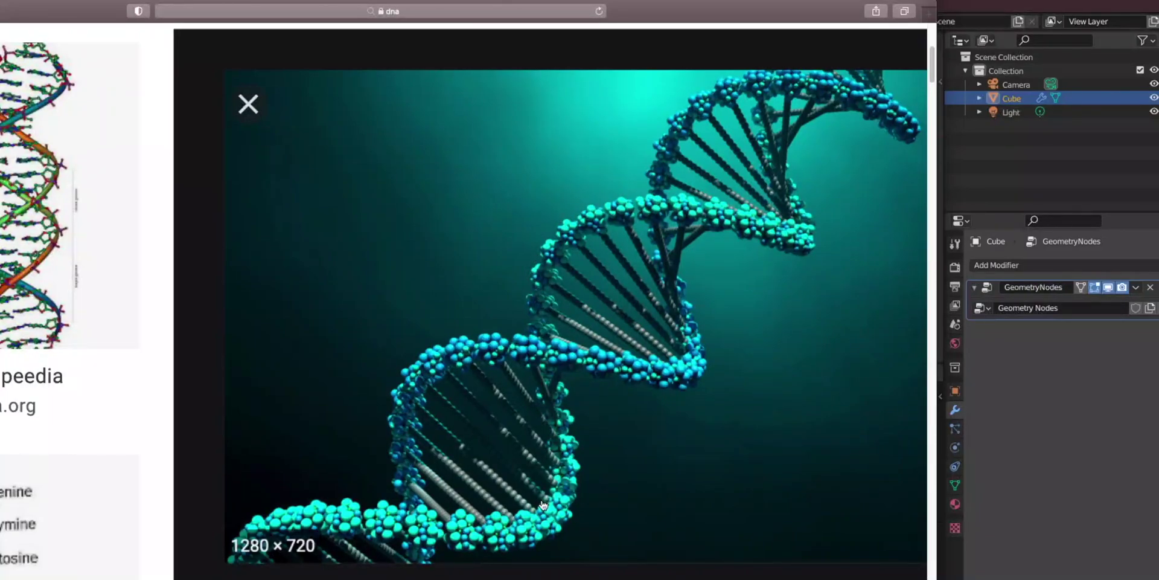
Switch to Blender and add a Line mesh node feeding its geometry into the Group Output.
click(1003, 6)
key(shift+a)
click(447, 393)
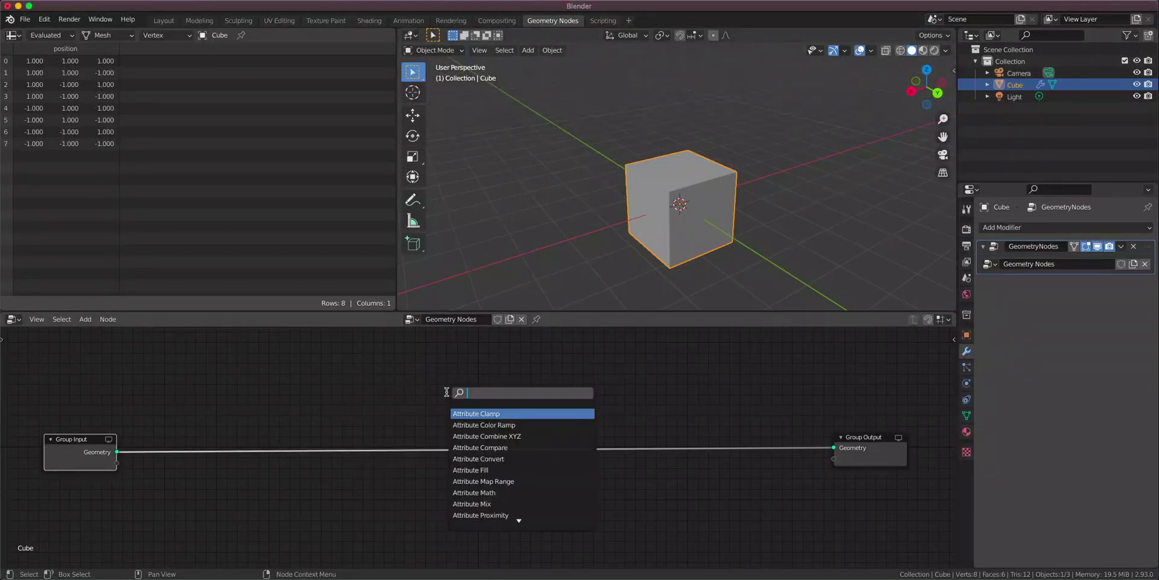
text(lin)
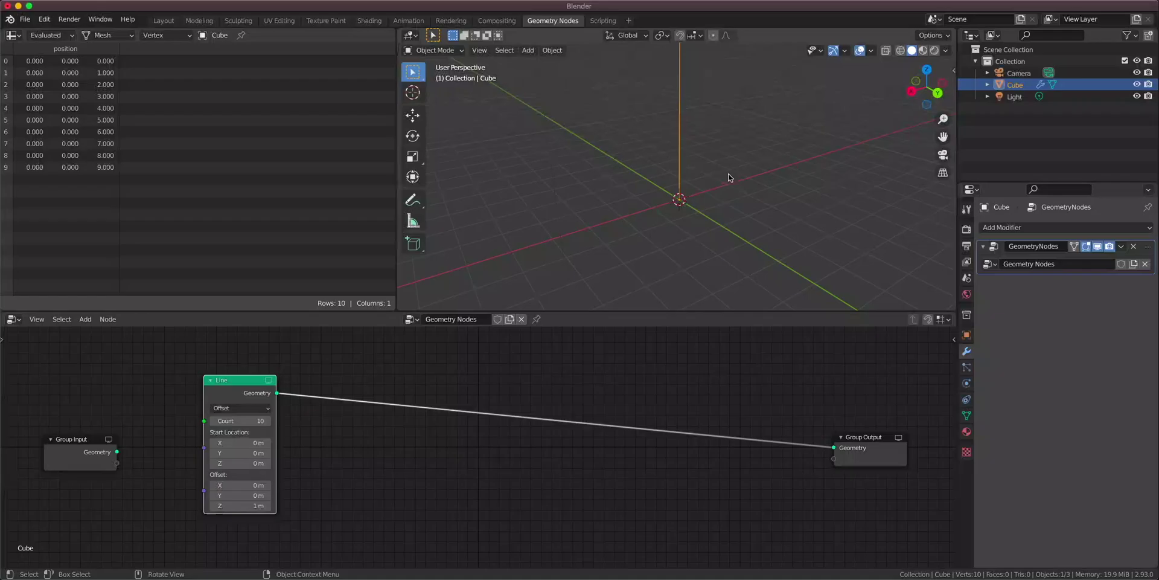
shift+middle_drag(728, 175, 710, 228)
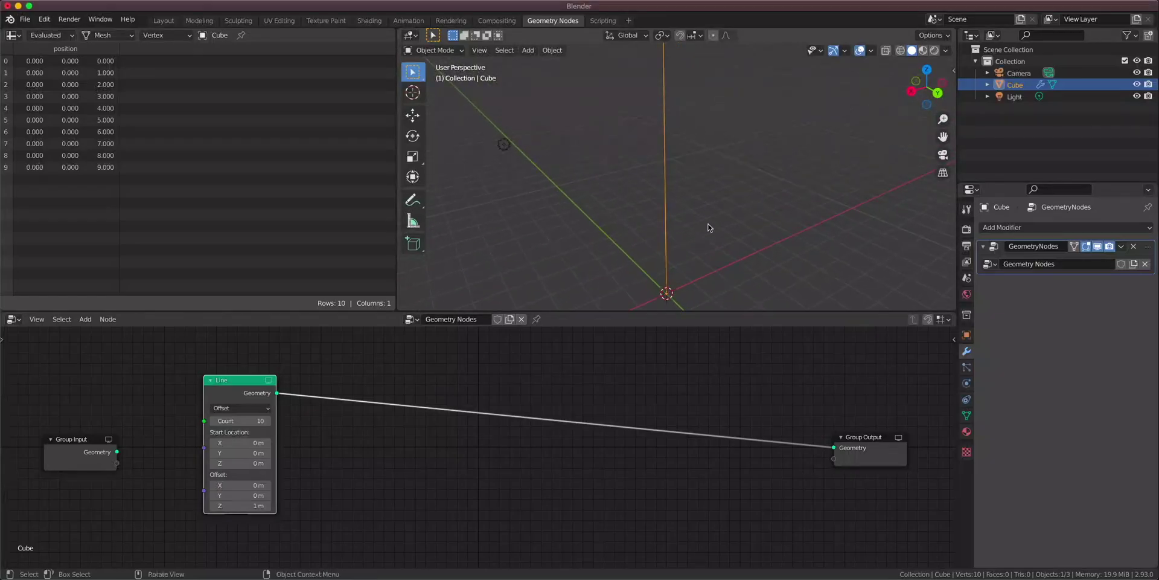
scroll(710, 228, down, 3)
shift+middle_drag(713, 174, 708, 209)
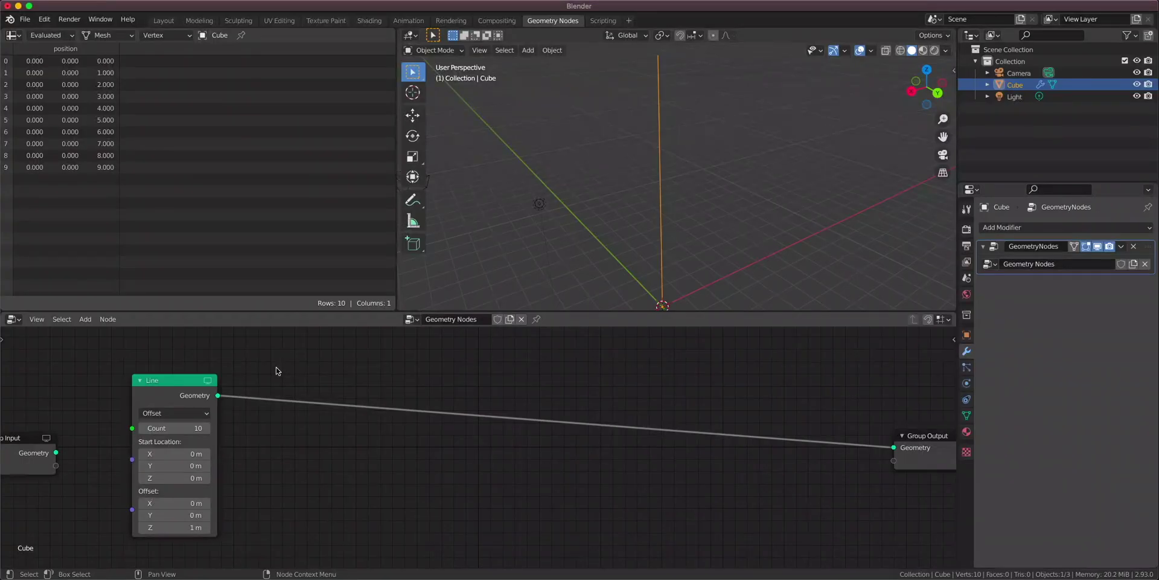
Switch to GeoGebra and examine the circle diagram with the right triangle labelled Sin and Cos.
key(super+Tab)
key(super+Tab)
key(super+Tab)
key(super+Tab)
key(super+Tab)
key(super+Tab)
key(super+Tab)
key(super+Tab)
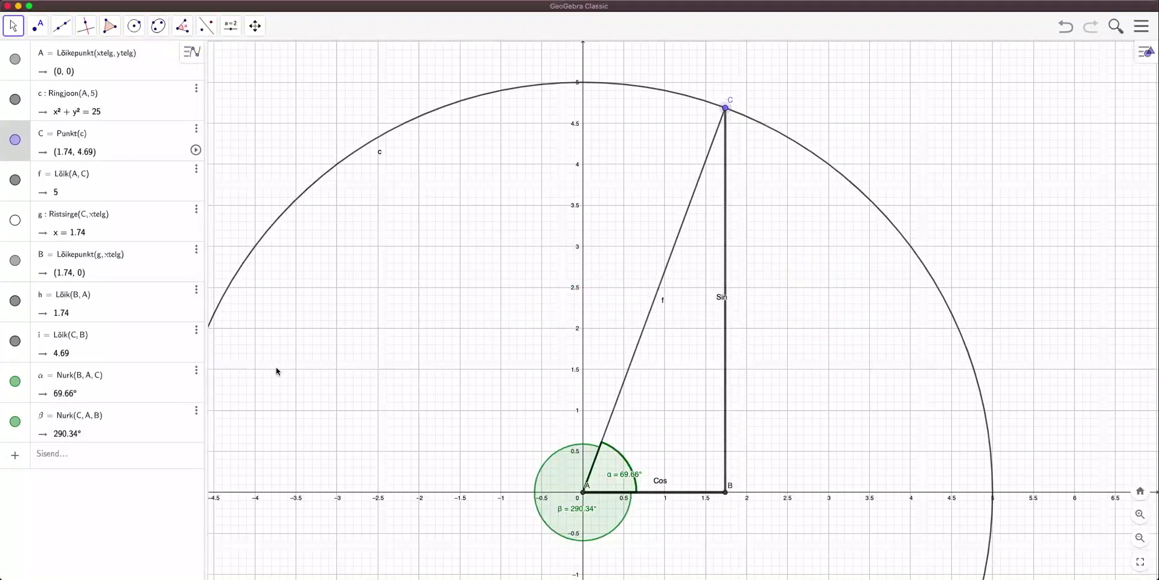
scroll(574, 394, down, 3)
scroll(872, 319, down, 3)
drag(757, 413, 772, 272)
scroll(458, 326, up, 4)
scroll(762, 381, down, 5)
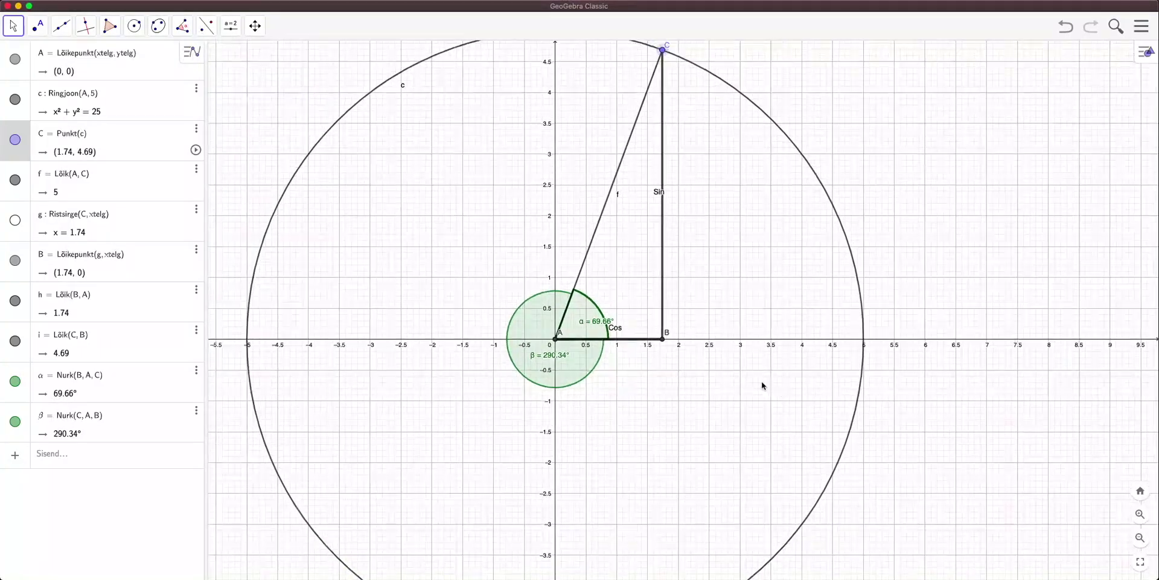
scroll(833, 300, down, 2)
drag(774, 308, 789, 272)
scroll(789, 273, up, 2)
Move point C down along the circle until it nearly meets the positive x-axis, at about (5, 0.19).
drag(735, 102, 879, 295)
scroll(888, 265, up, 8)
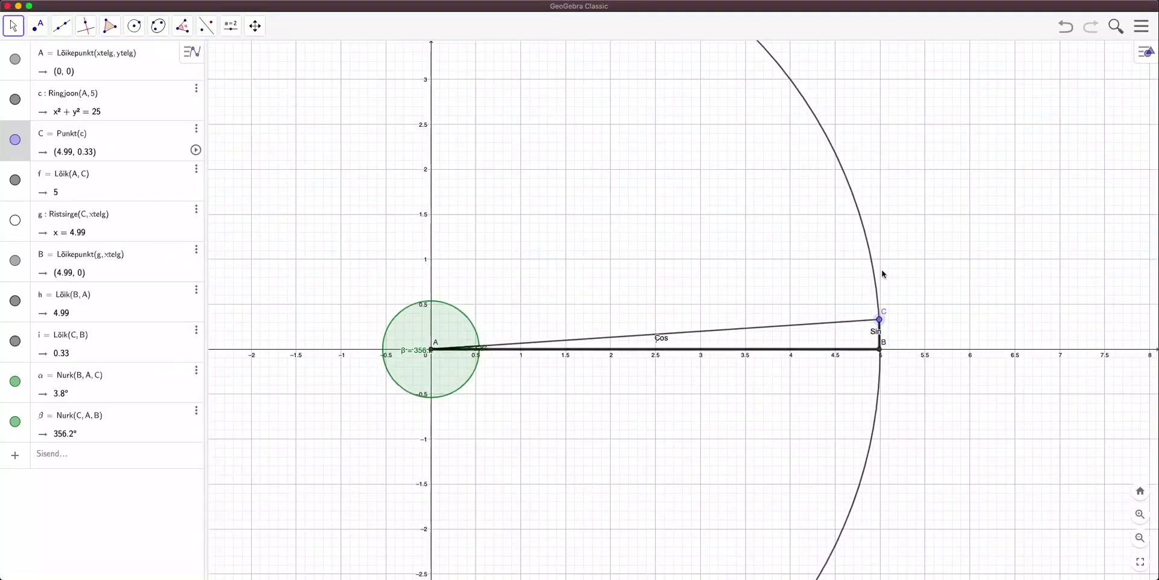
scroll(879, 350, down, 3)
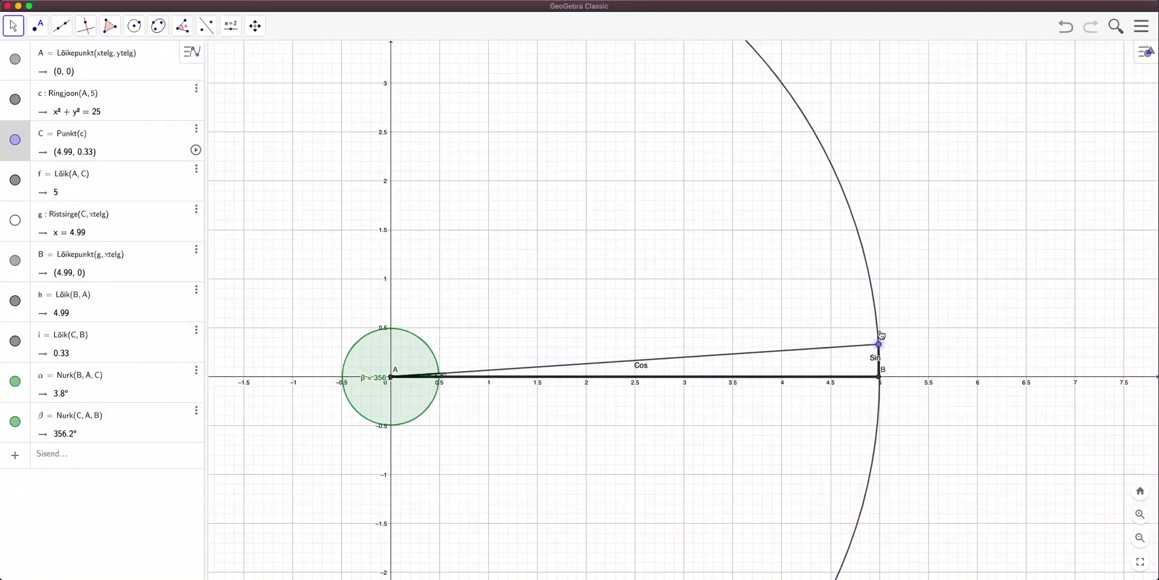
drag(880, 340, 841, 315)
scroll(868, 307, down, 4)
scroll(823, 302, down, 3)
scroll(652, 323, up, 5)
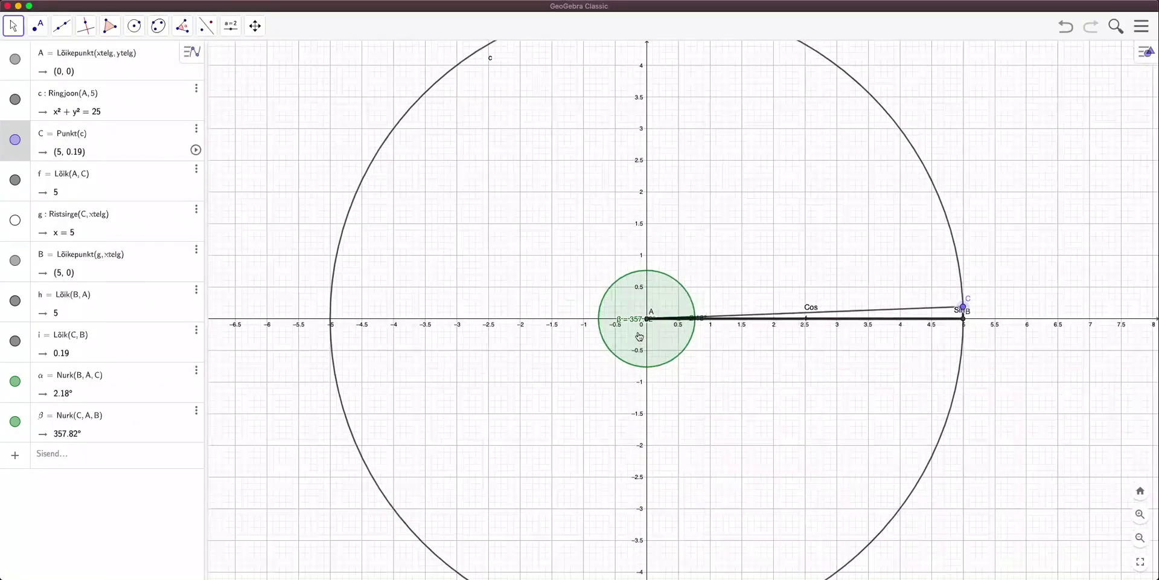
Move point C up along the circle to about (4.33, 2.51), making angle α about 30°.
drag(1012, 302, 948, 146)
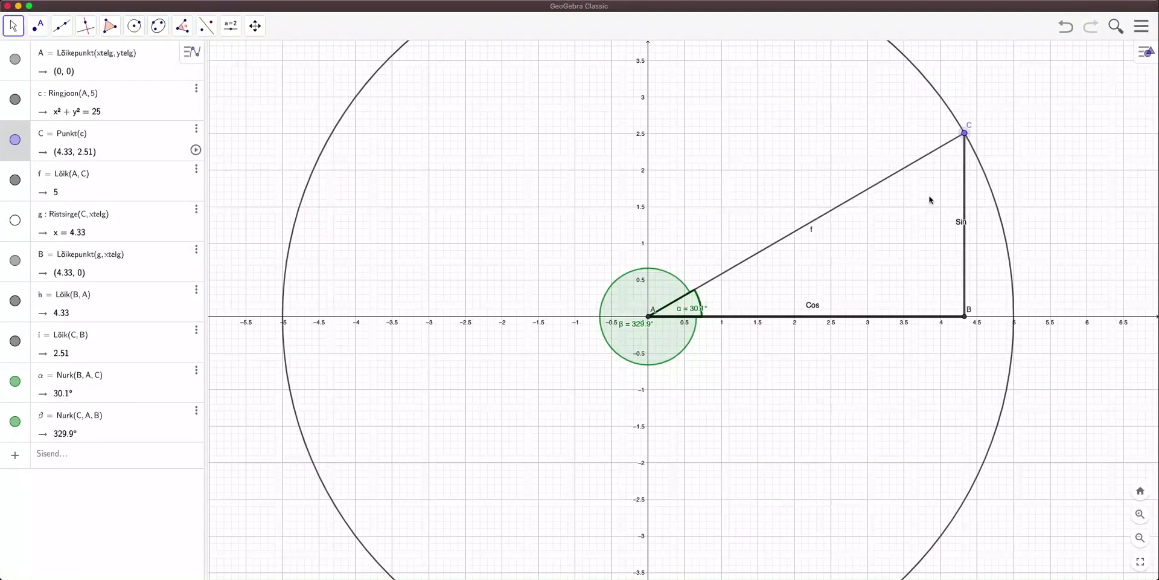
scroll(896, 197, up, 5)
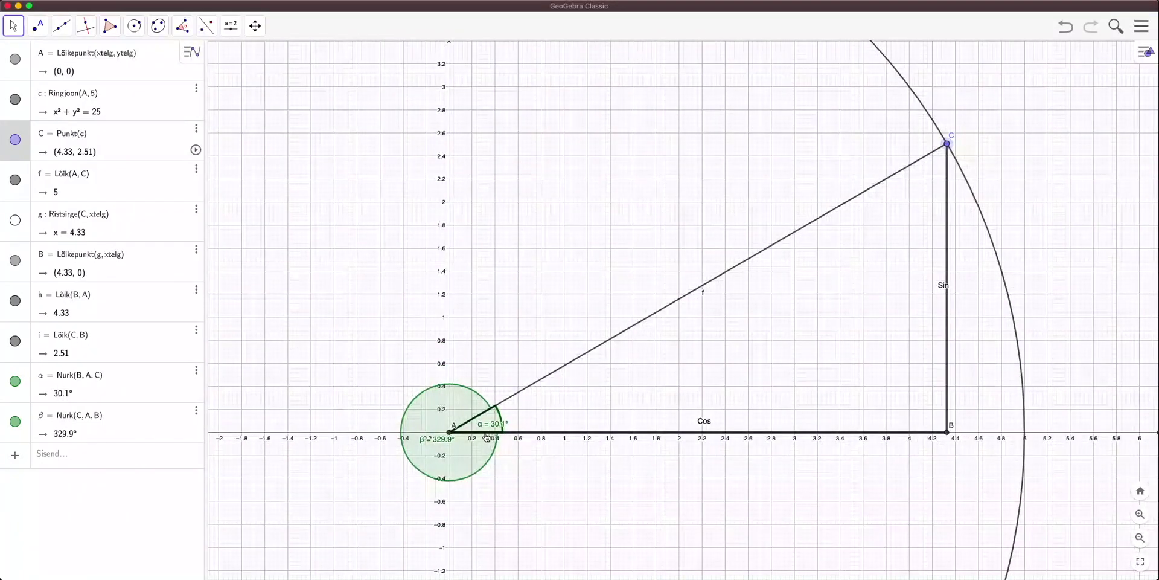
scroll(916, 244, down, 3)
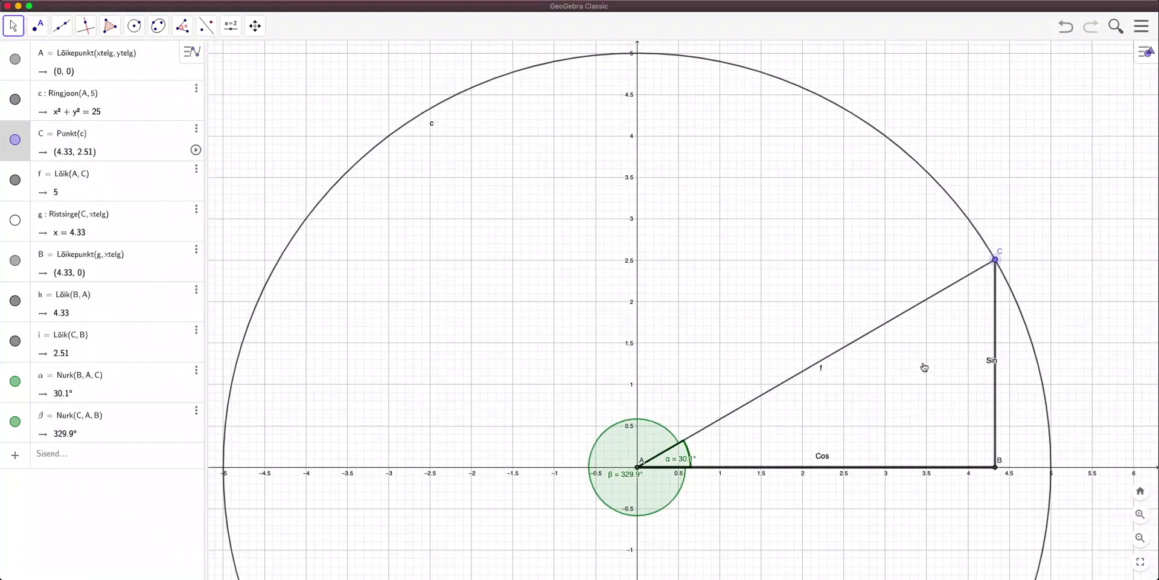
Move point C along the circle to (4, 3).
drag(998, 256, 969, 219)
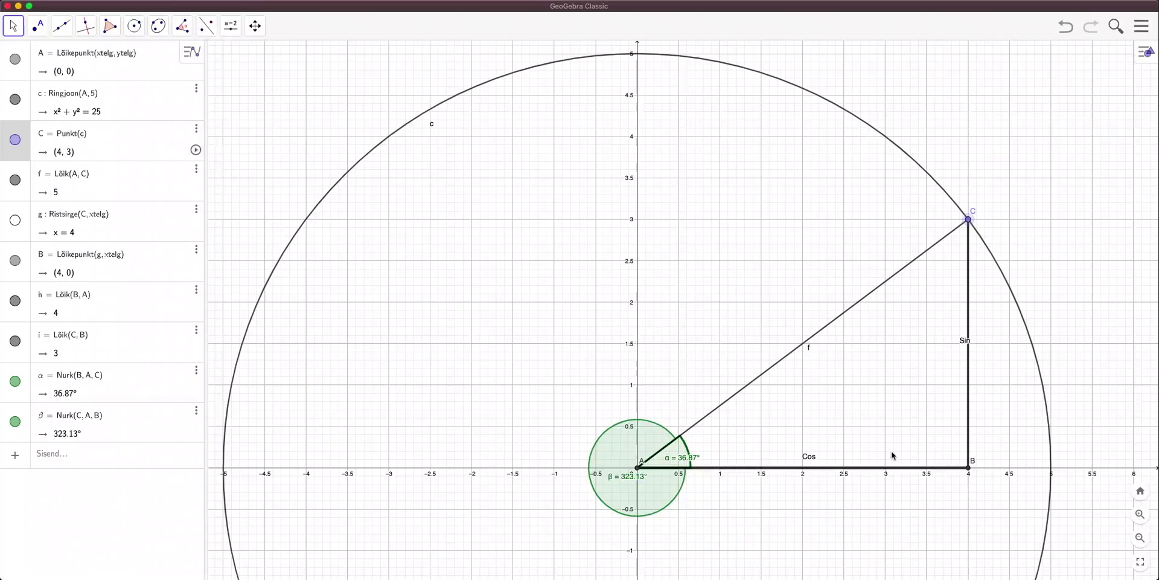
drag(908, 504, 758, 437)
scroll(511, 411, up, 3)
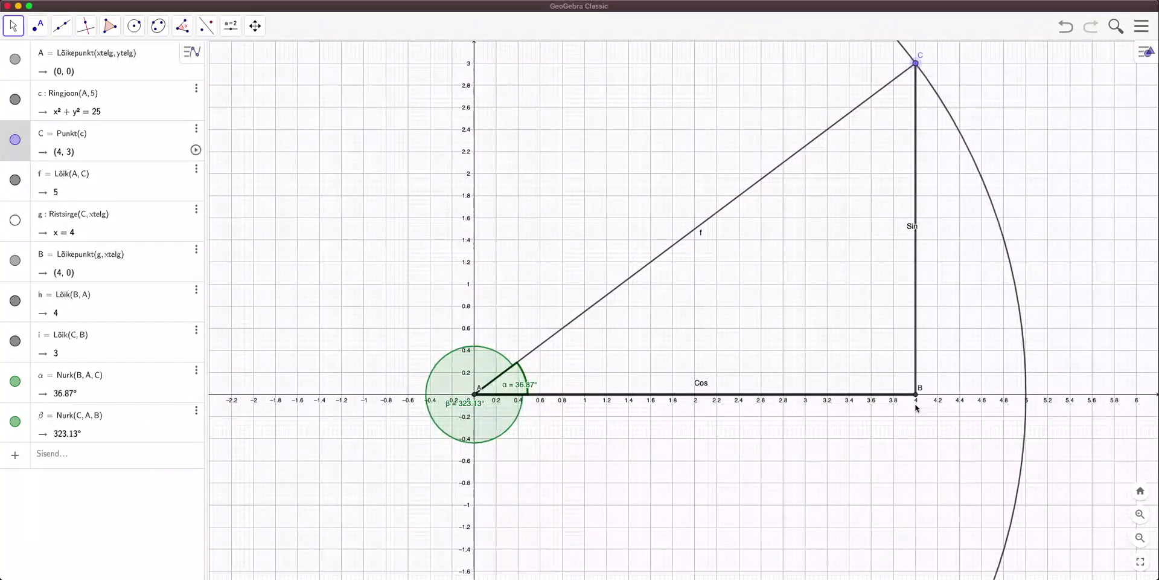
Examine the triangle's Sin and Cos sides, the coordinates of point C and angle α.
scroll(915, 405, down, 3)
drag(847, 295, 843, 379)
scroll(869, 393, up, 3)
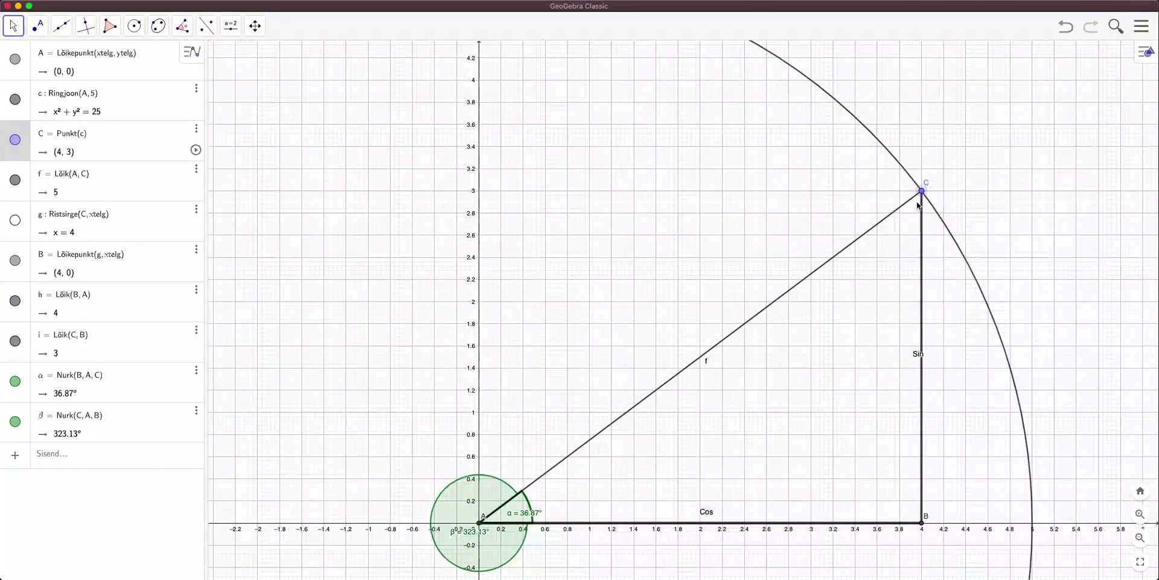
scroll(878, 264, up, 3)
drag(878, 260, 868, 336)
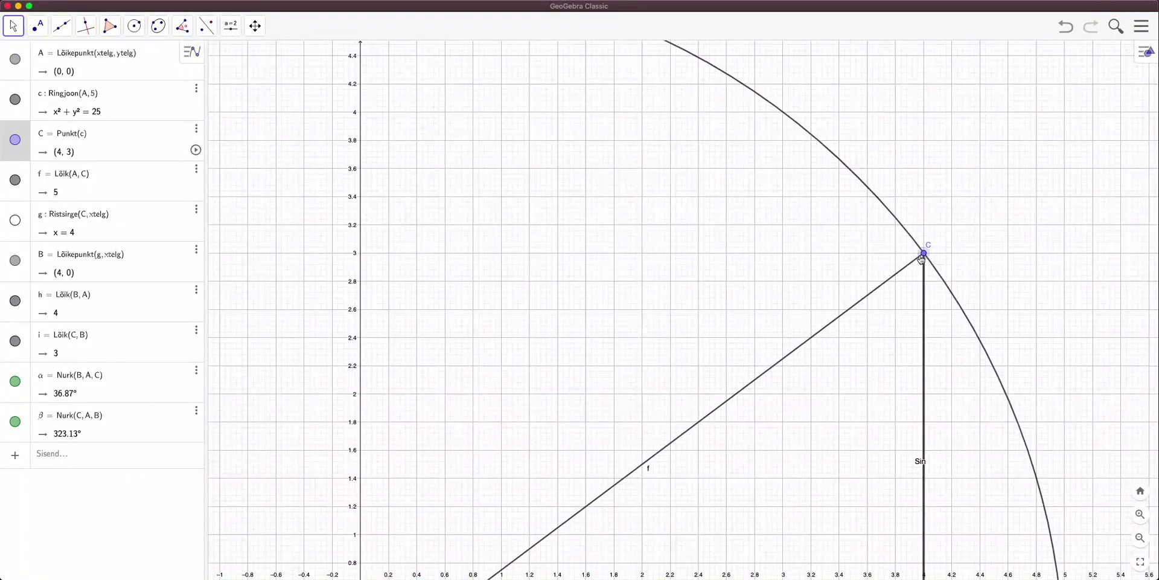
scroll(919, 326, down, 3)
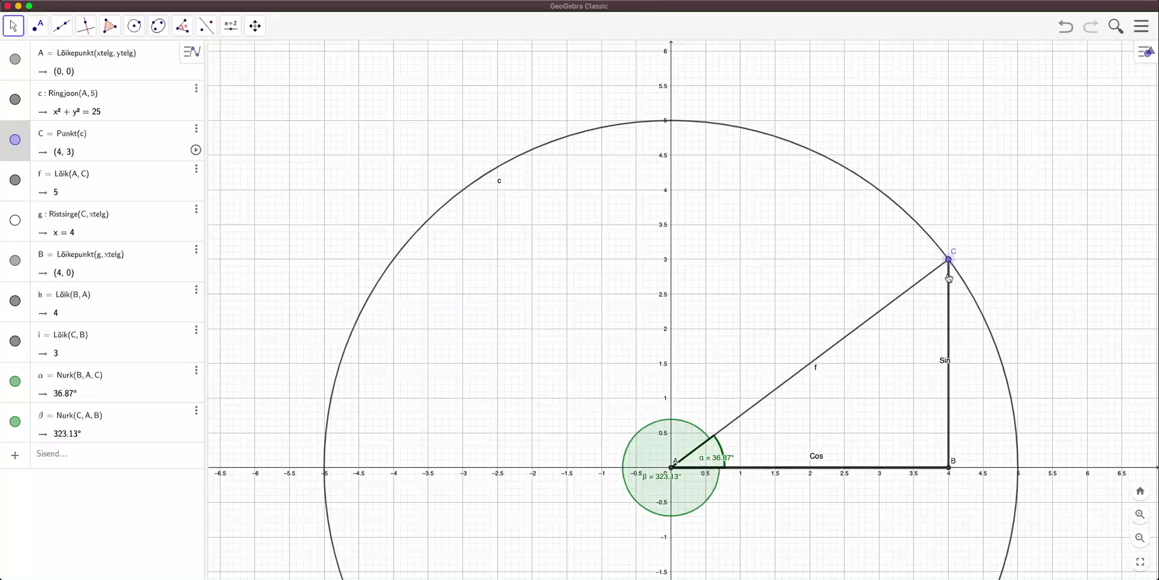
scroll(788, 436, up, 2)
scroll(563, 394, up, 3)
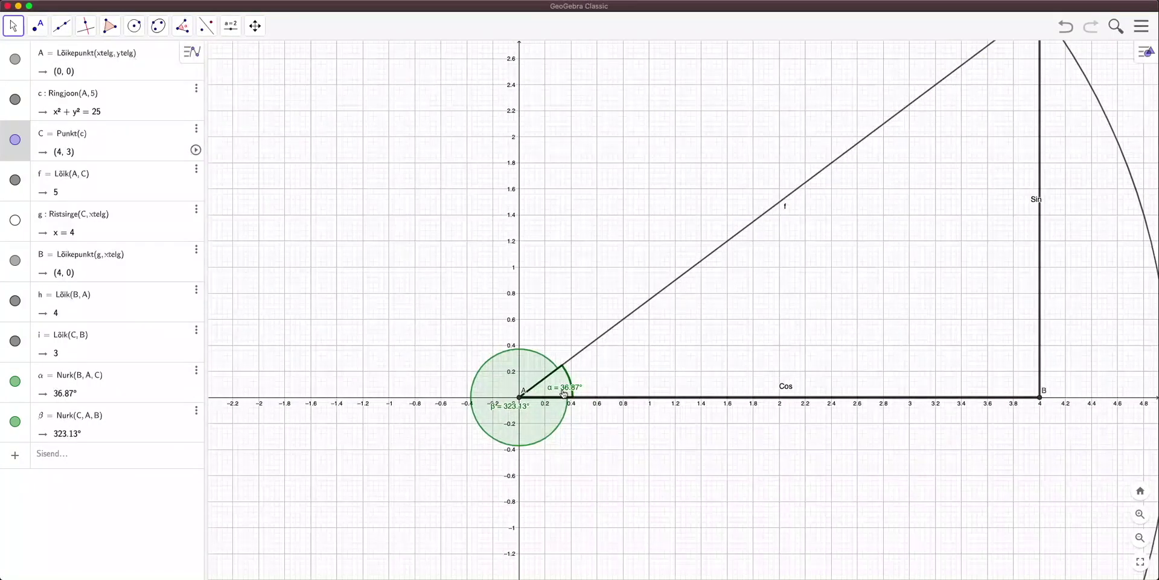
scroll(569, 395, down, 2)
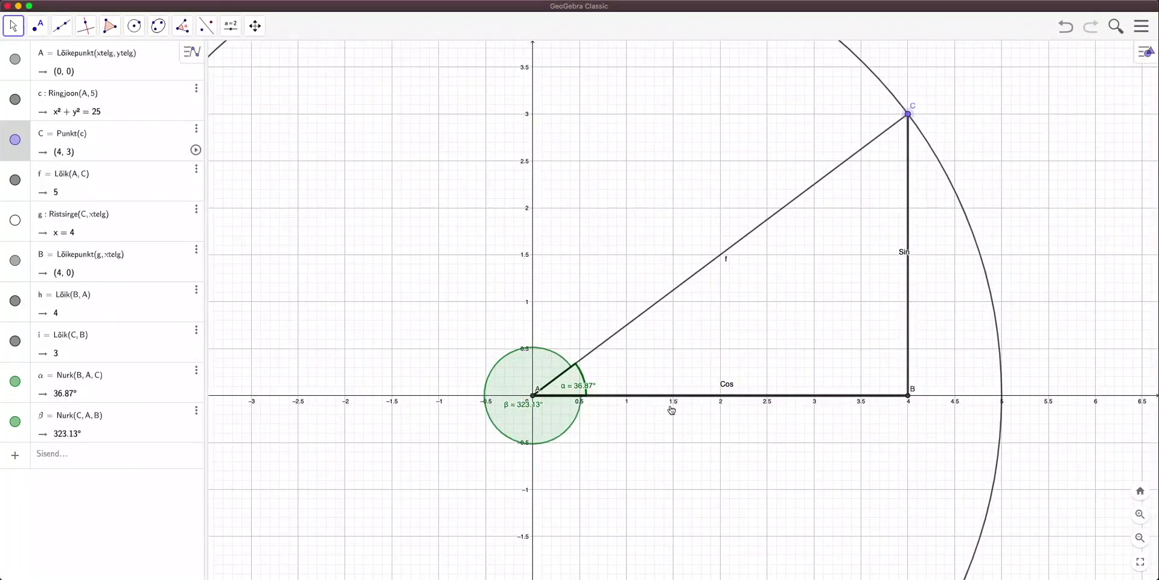
Move point C near the top of the circle at about (0.98, 4.9) and inspect the Cos and Sin sides.
scroll(670, 411, down, 3)
drag(827, 244, 616, 106)
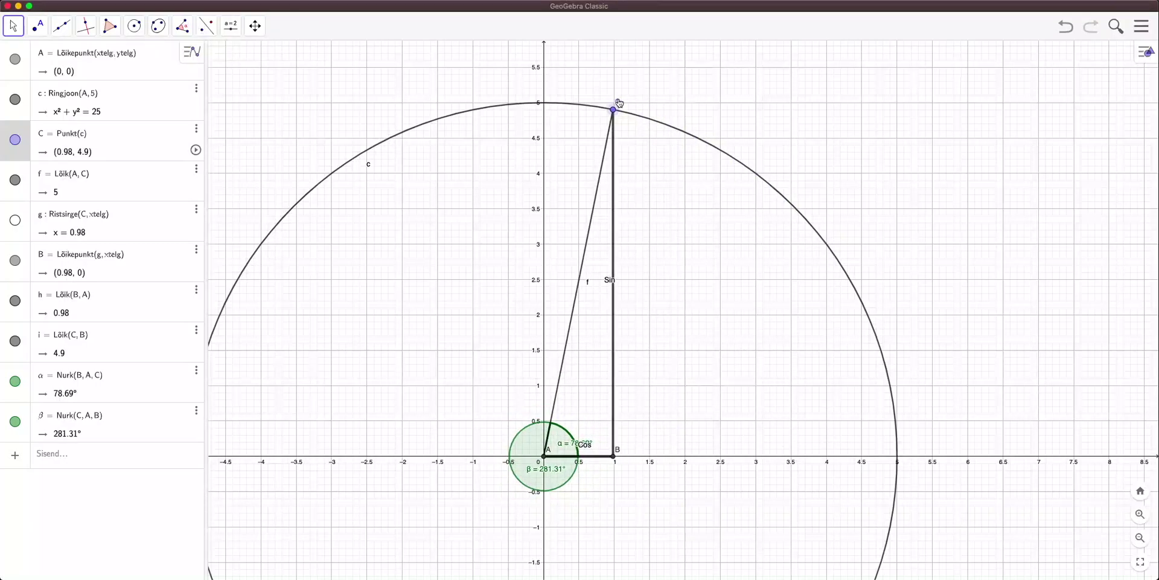
scroll(582, 380, up, 2)
scroll(570, 476, down, 3)
drag(613, 408, 706, 401)
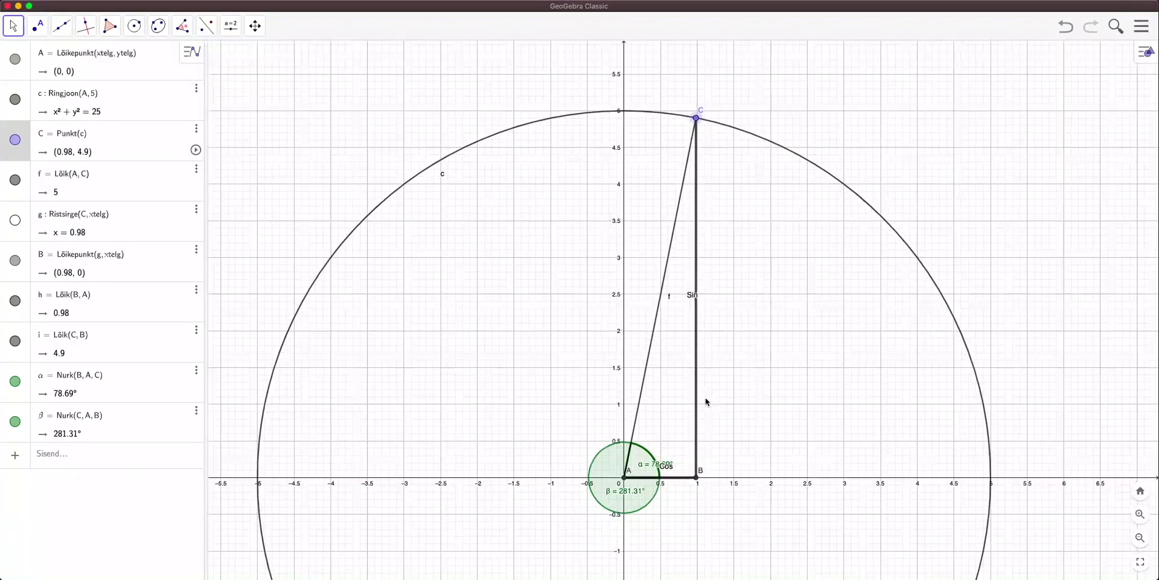
scroll(706, 403, up, 3)
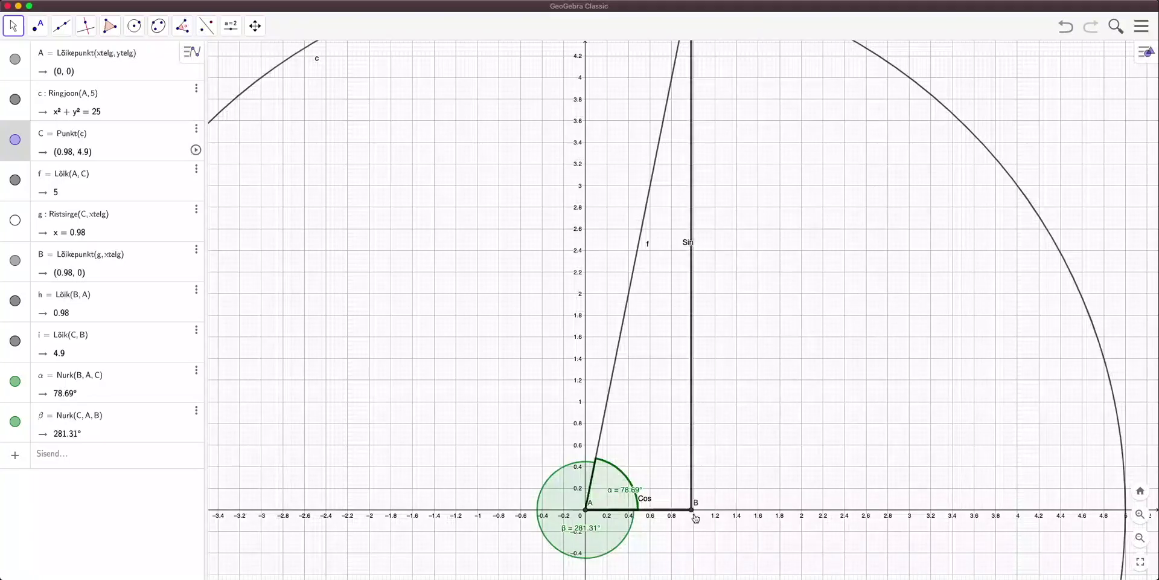
scroll(696, 518, down, 3)
drag(707, 357, 730, 450)
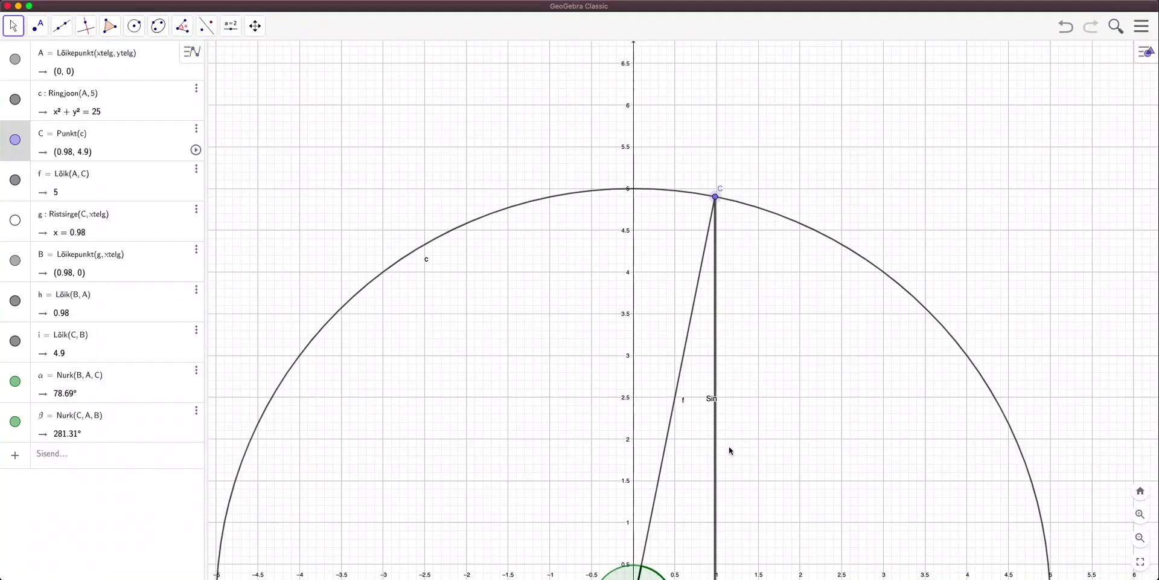
scroll(660, 206, up, 2)
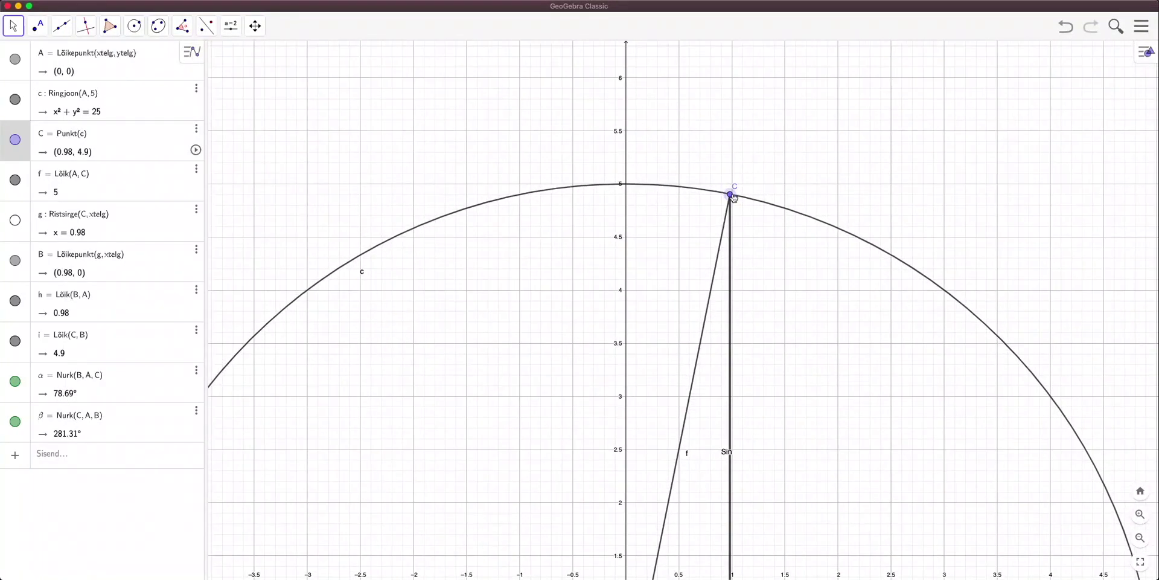
scroll(733, 197, down, 2)
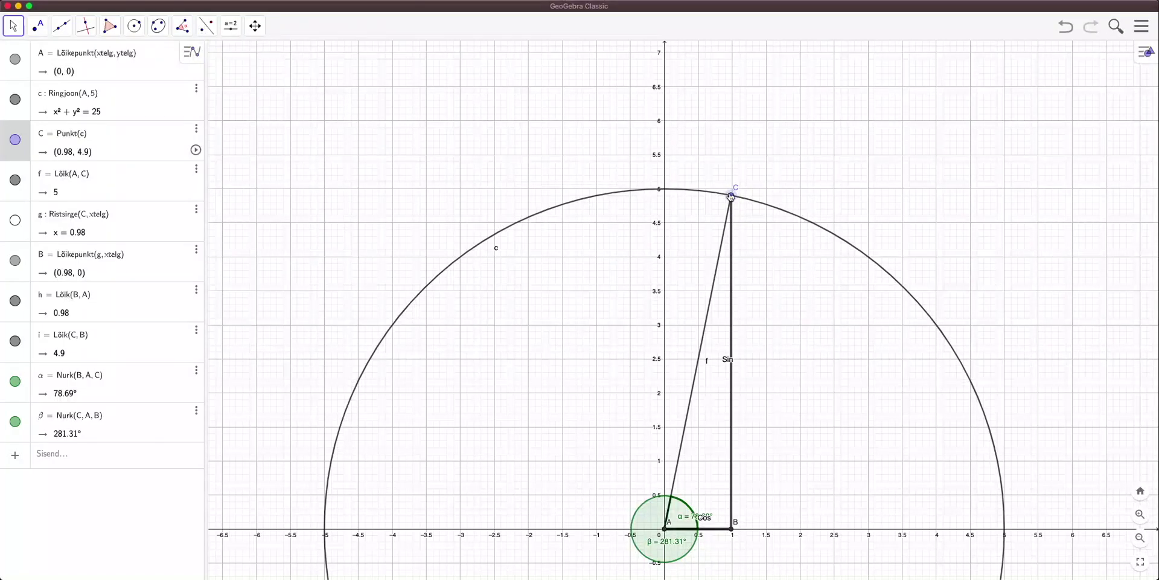
Move point C along the circle to about (3.6, 3.47), making angle α about 44°.
drag(731, 196, 909, 294)
drag(847, 427, 783, 304)
scroll(701, 387, up, 1)
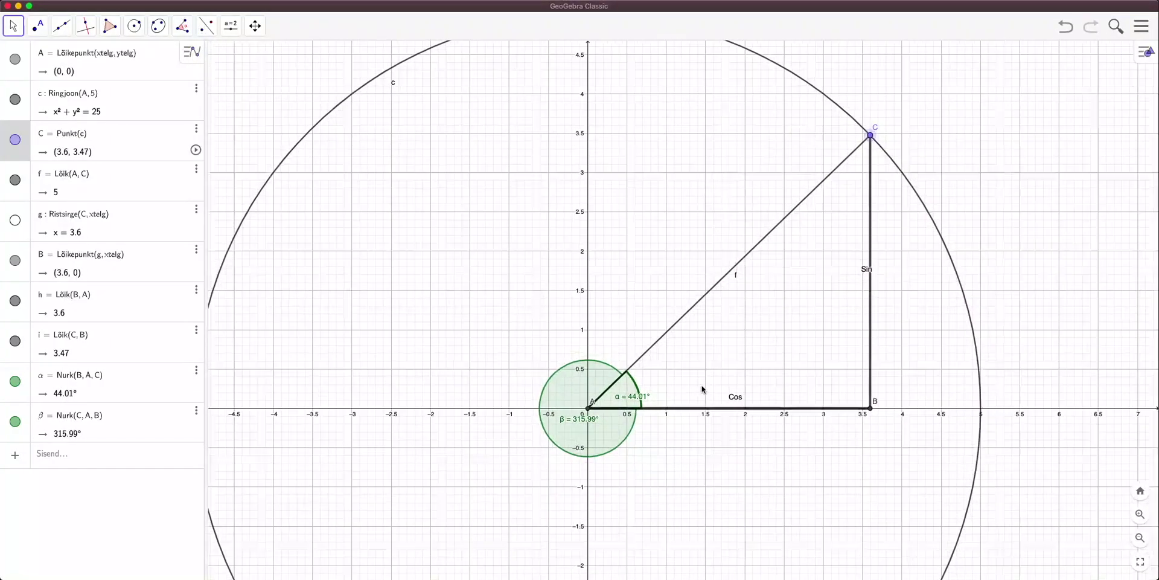
scroll(704, 390, up, 1)
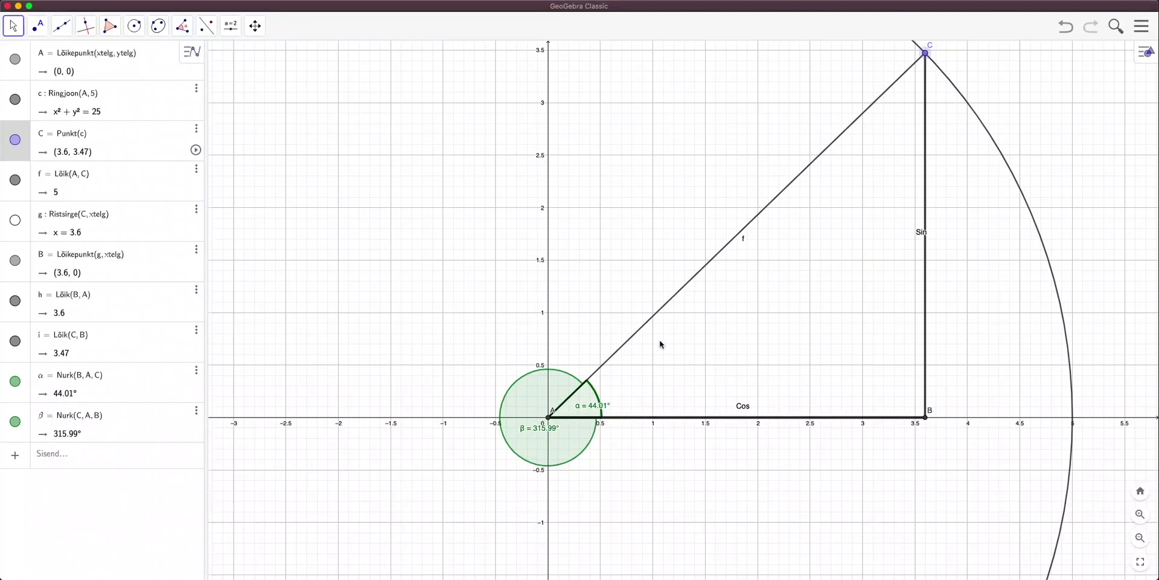
scroll(800, 421, down, 2)
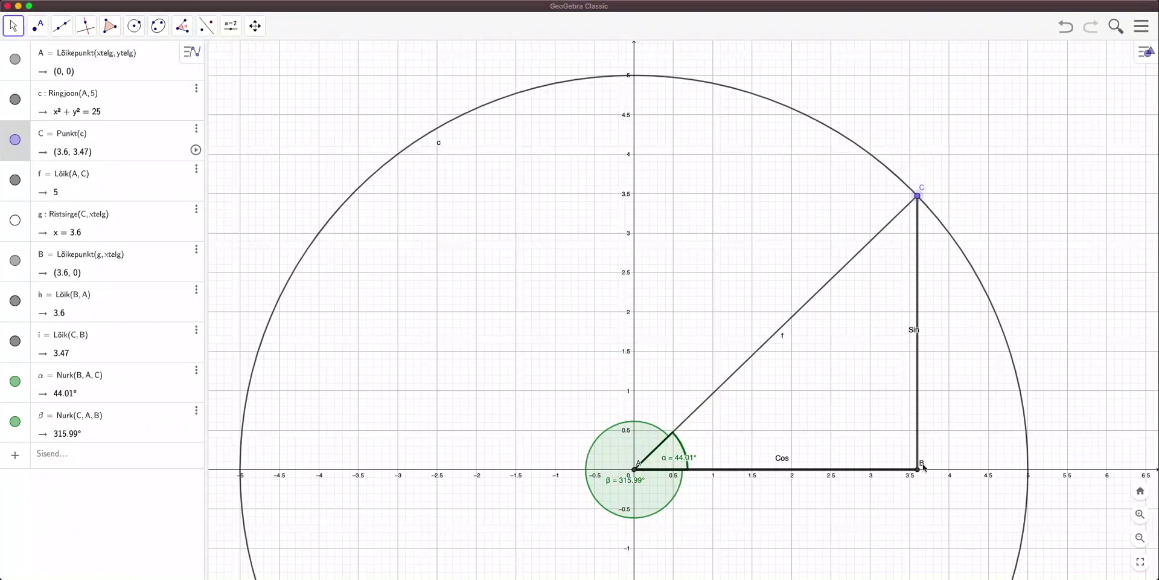
scroll(900, 318, up, 2)
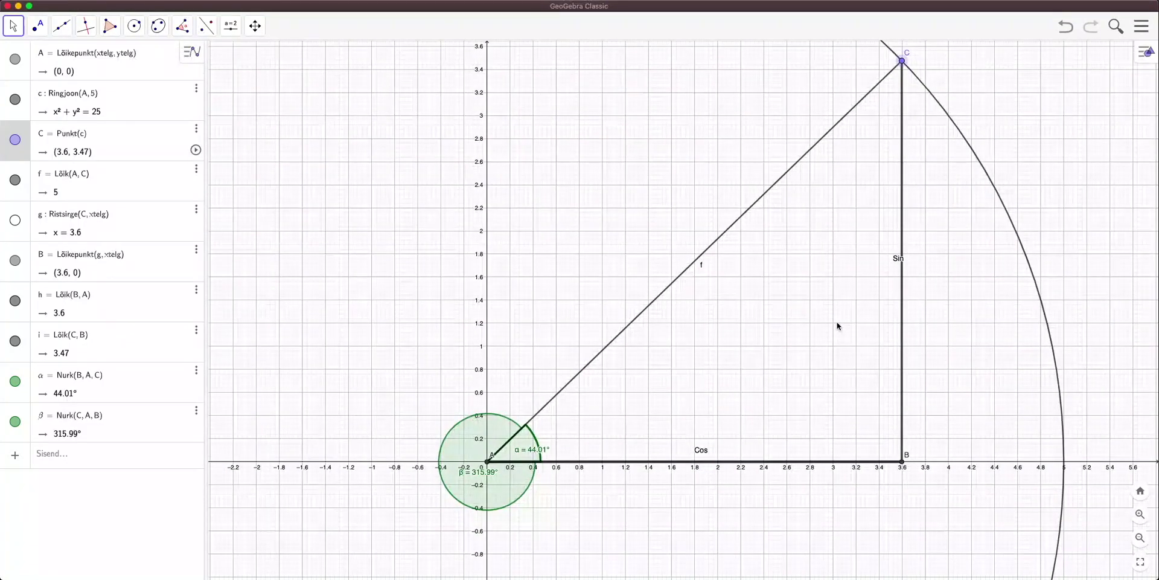
Move point C along the circle to about (3.81, 3.24), making angle α about 40°.
scroll(837, 326, down, 3)
drag(841, 231, 942, 310)
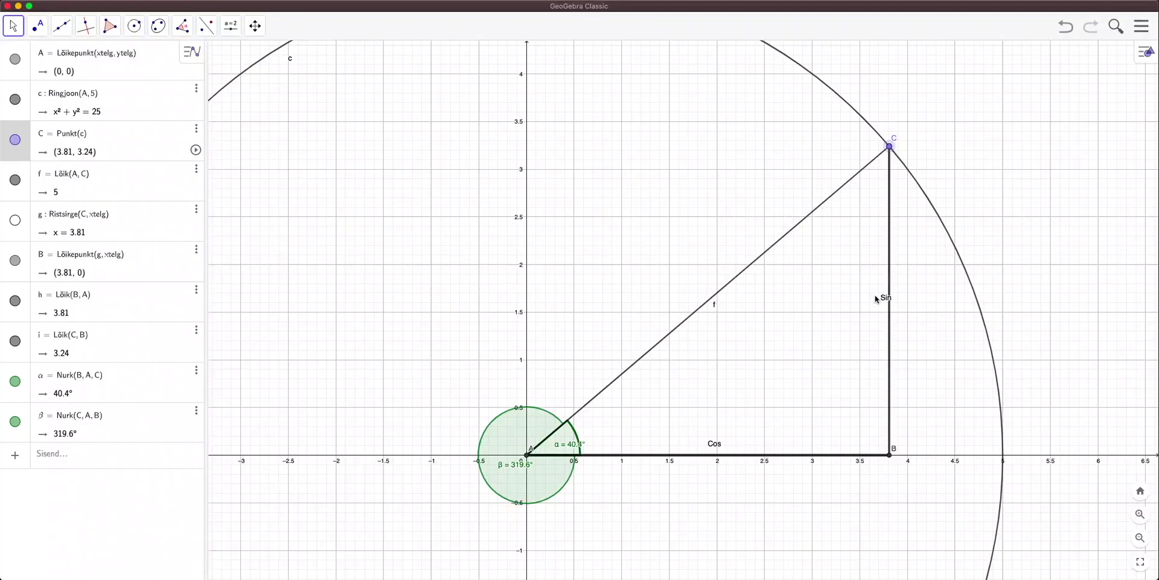
scroll(877, 298, up, 1)
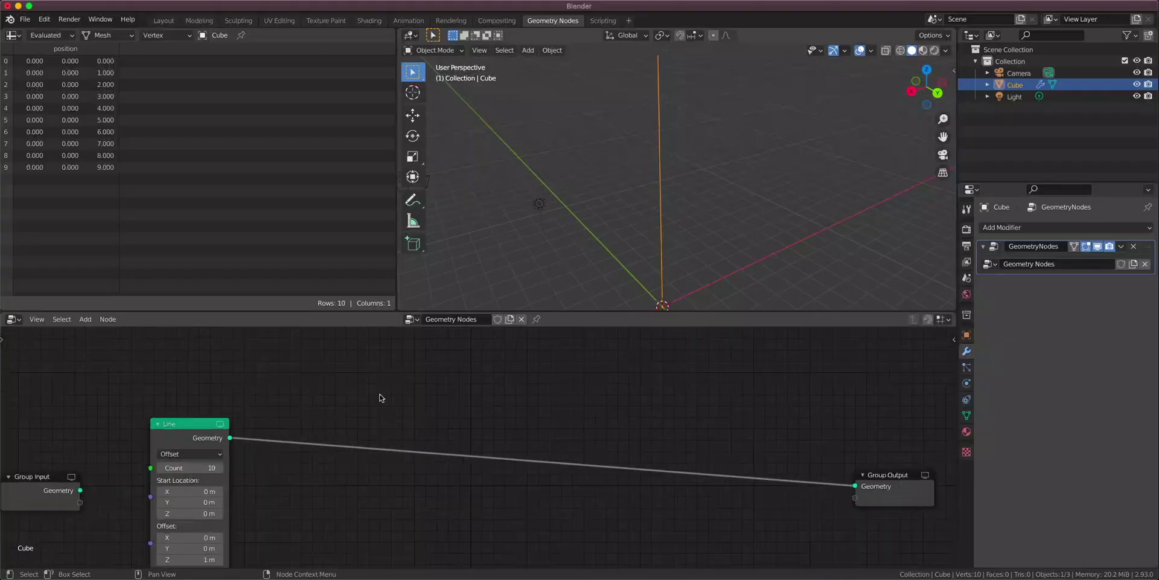
Switch to Blender and insert an Attribute Separate XYZ node between the Line node and the Group Output.
scroll(382, 398, up, 1)
middle_drag(389, 404, 411, 367)
key(shift+a)
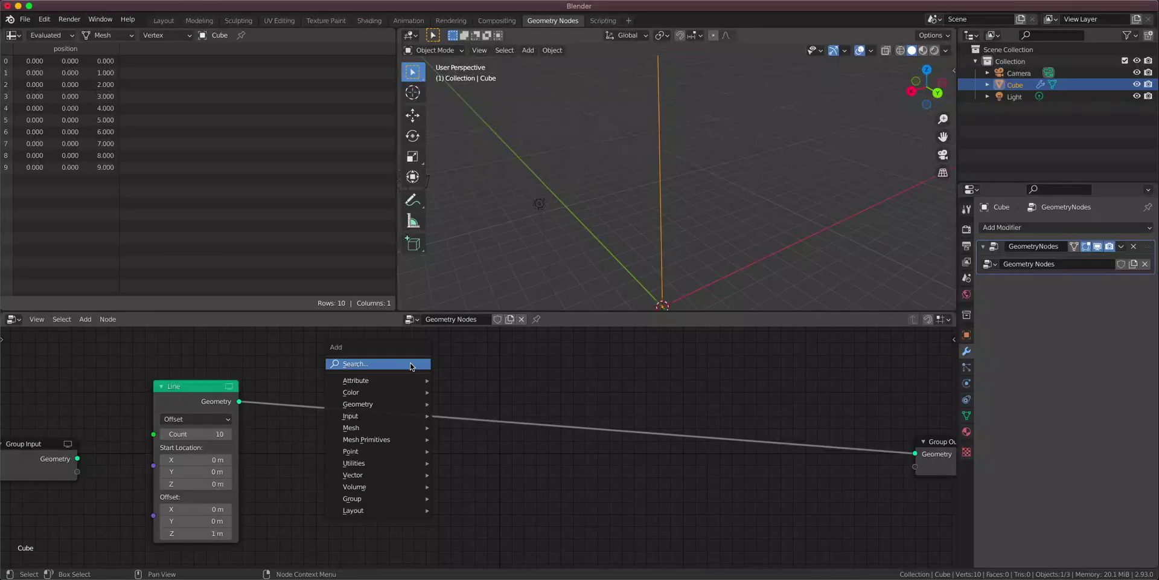
click(411, 364)
text(sep)
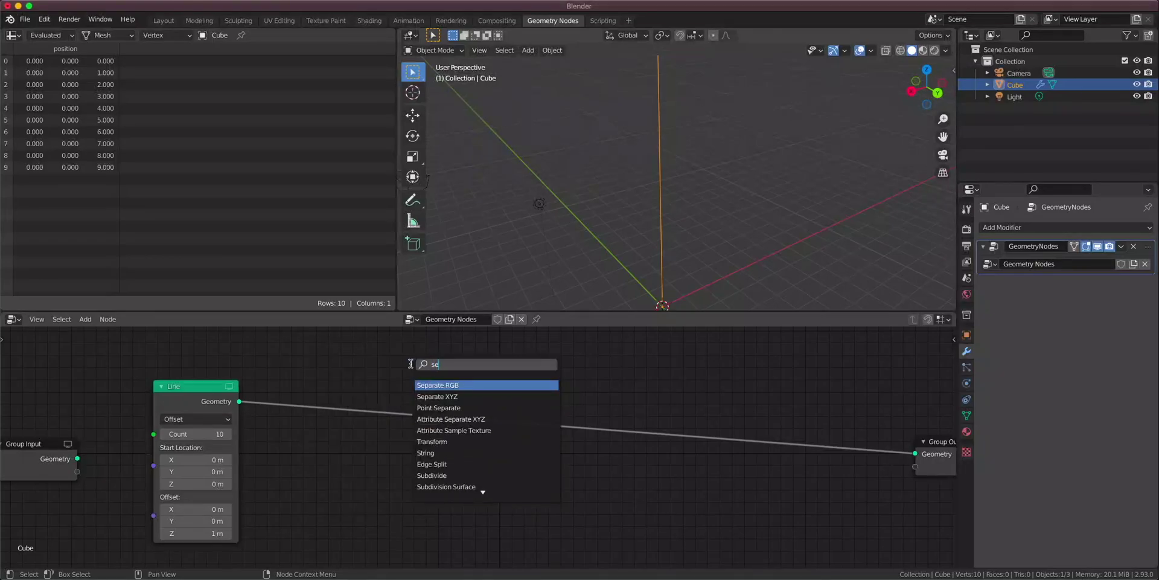
click(471, 418)
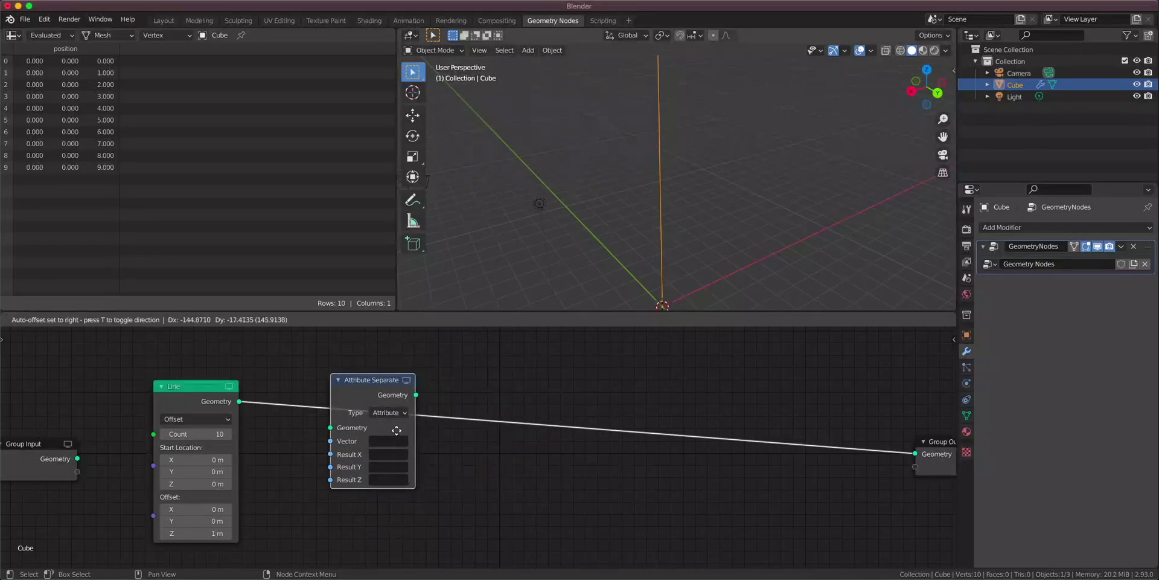
click(320, 390)
Set the Attribute Separate XYZ node's vector to position and its results to x, y and z.
click(354, 444)
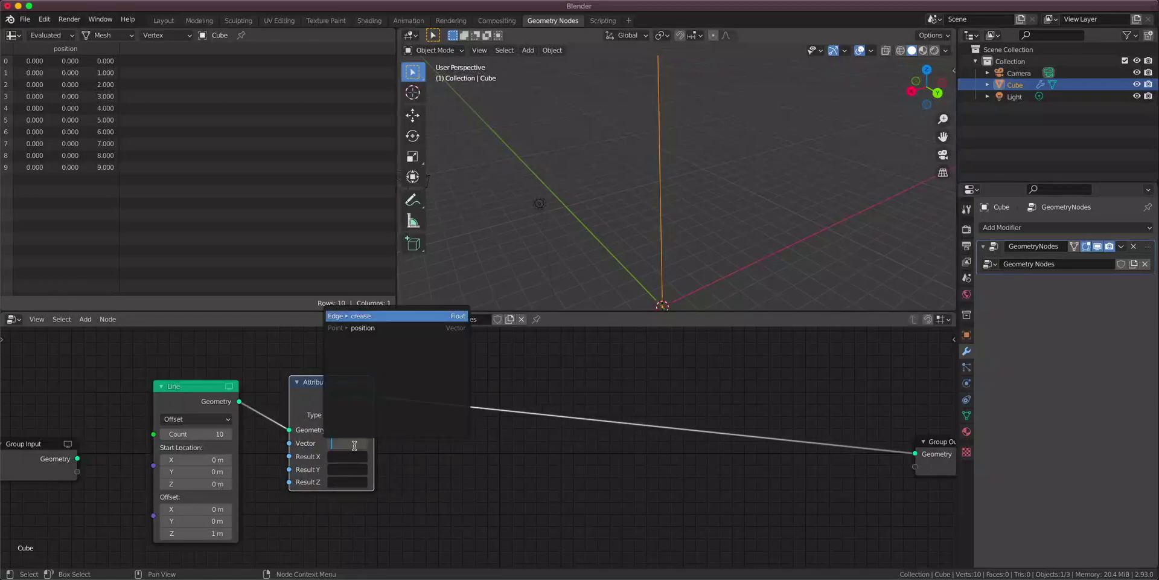
text(posi)
click(363, 327)
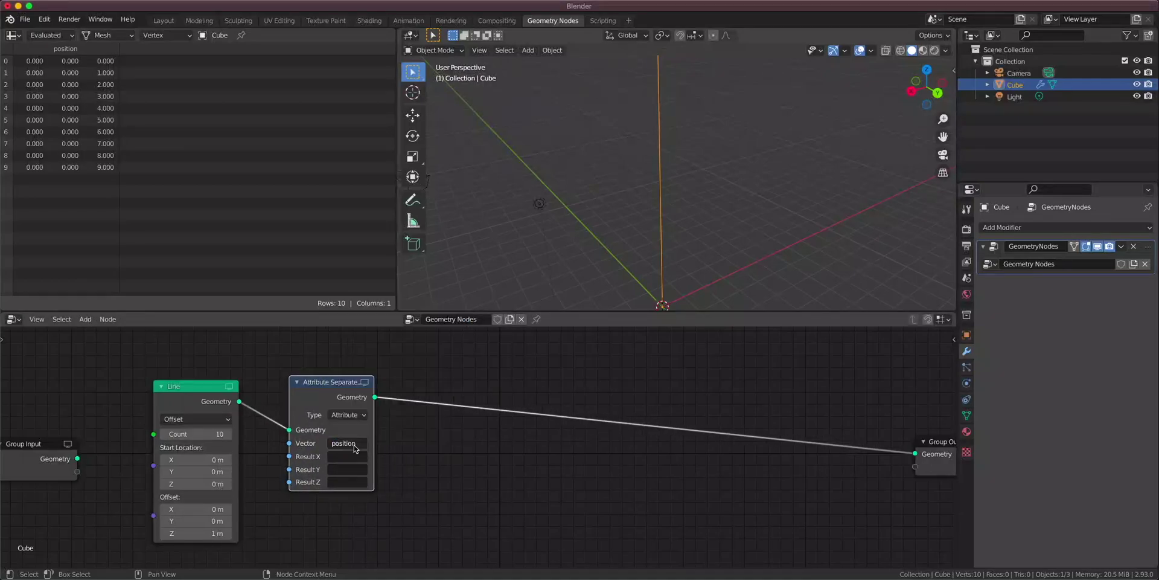
click(346, 457)
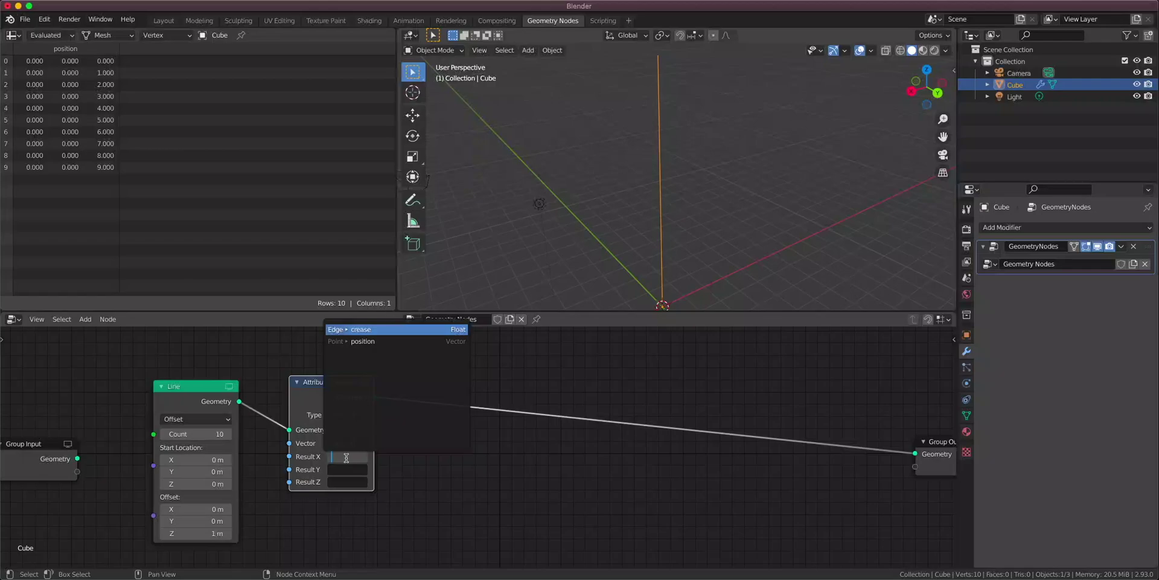
text(x)
key(Return)
click(344, 469)
text(y)
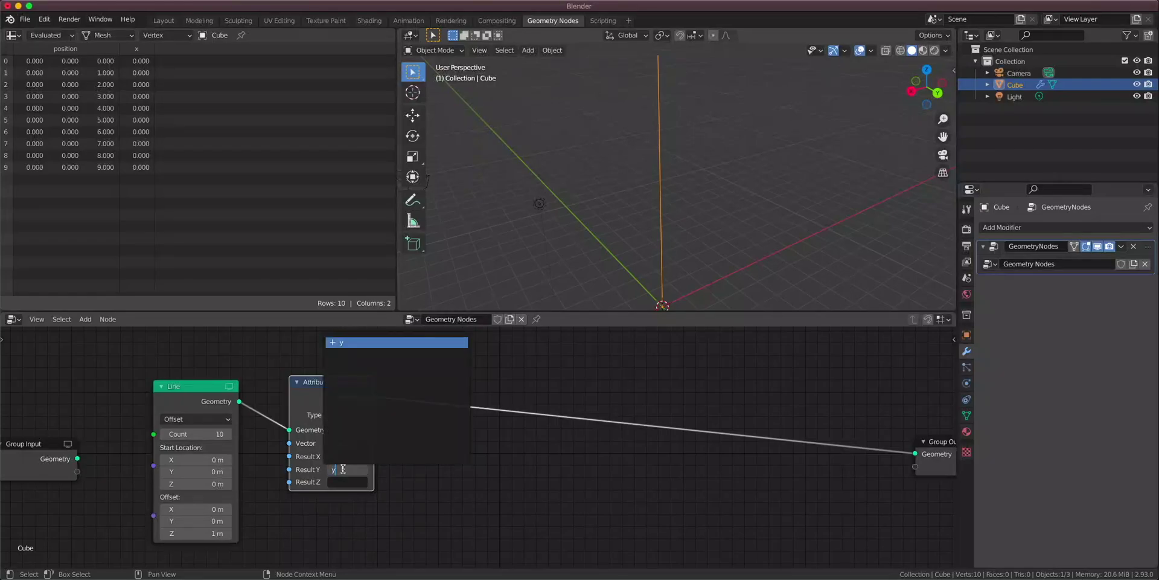
key(Return)
click(345, 482)
text(z)
key(Return)
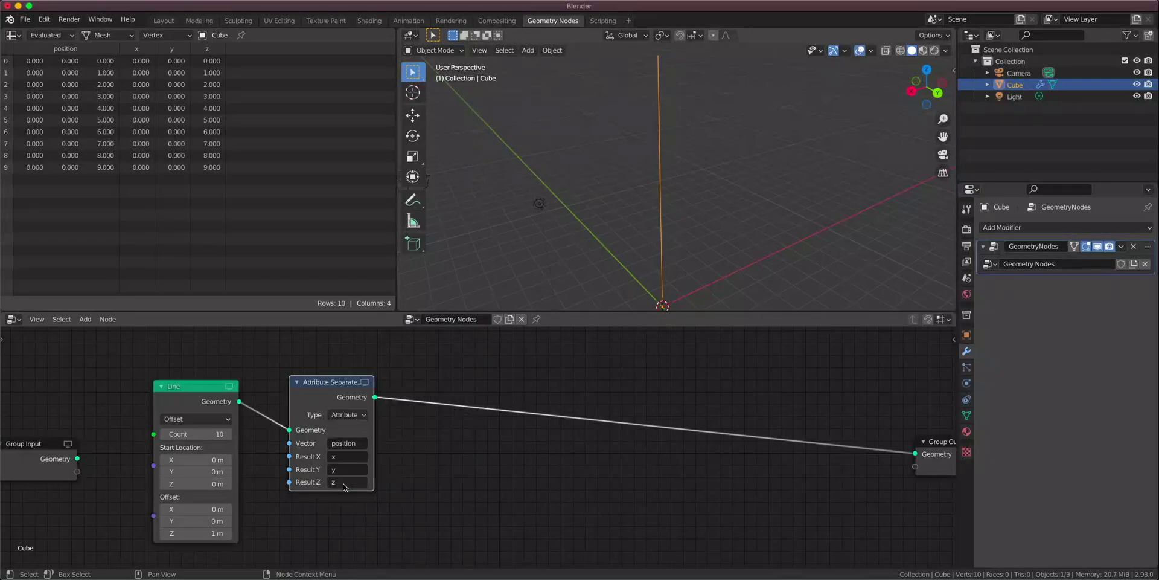
Insert an Attribute Math node between the Attribute Separate XYZ node and the Group Output.
scroll(374, 488, up, 2)
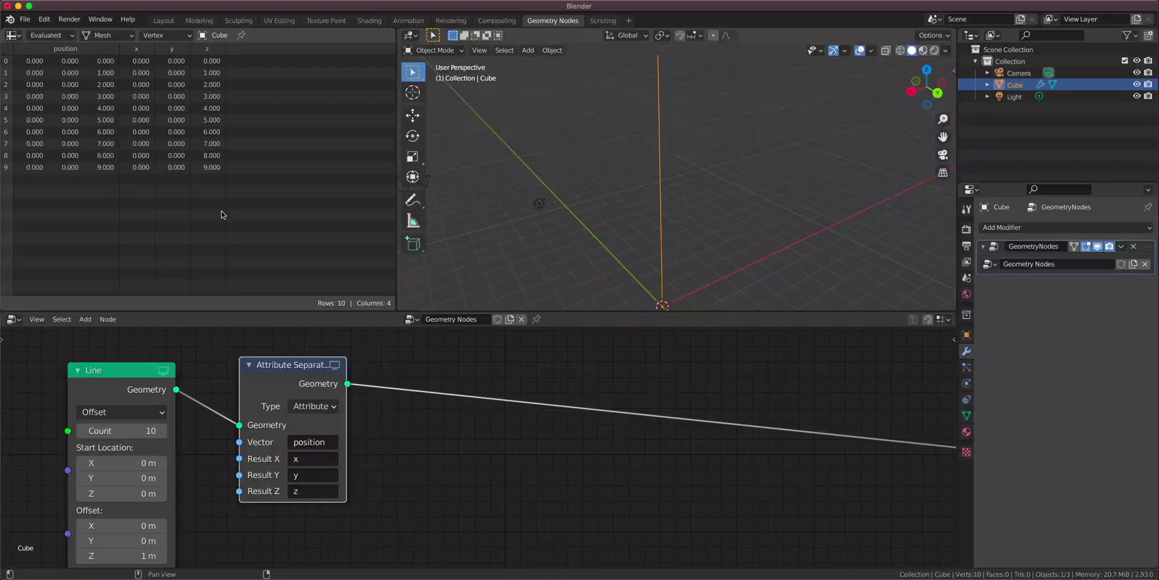
scroll(454, 383, down, 2)
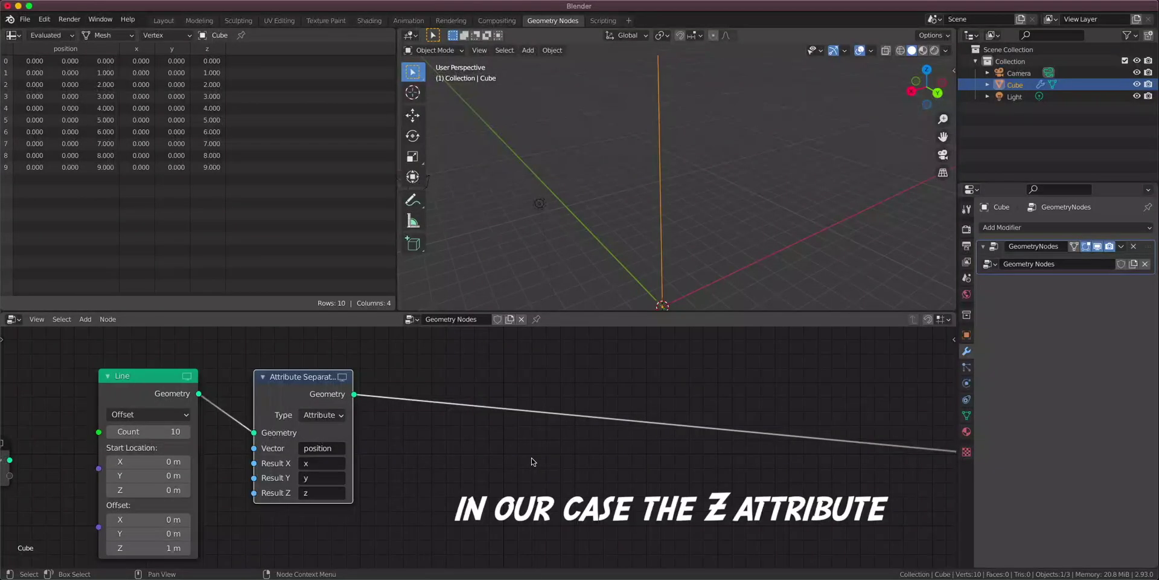
key(shift+a)
text(att)
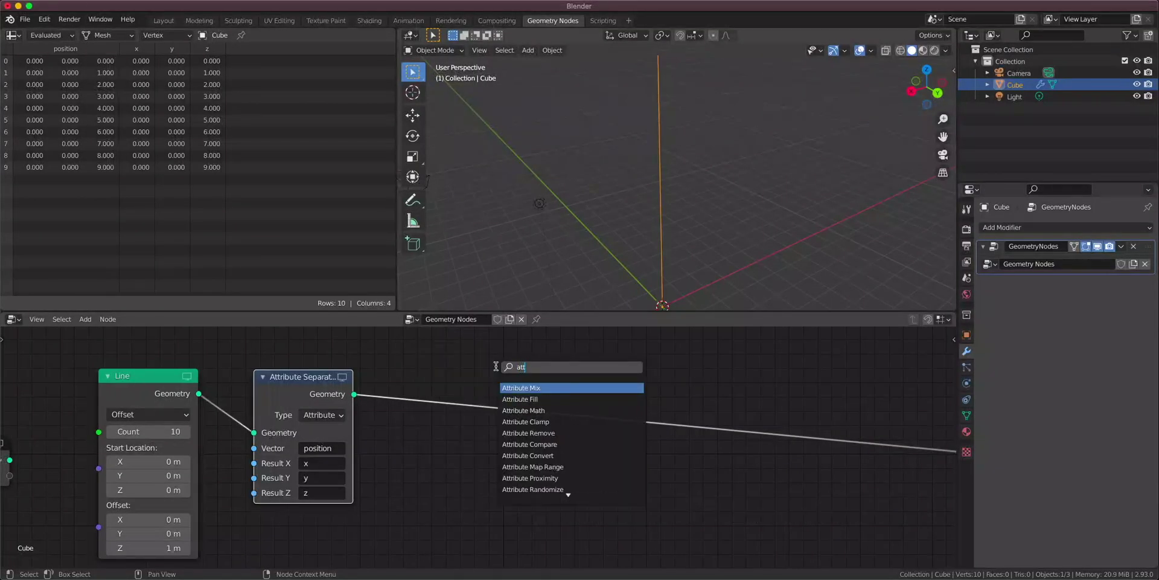
key(Down)
key(Down)
key(Return)
click(539, 399)
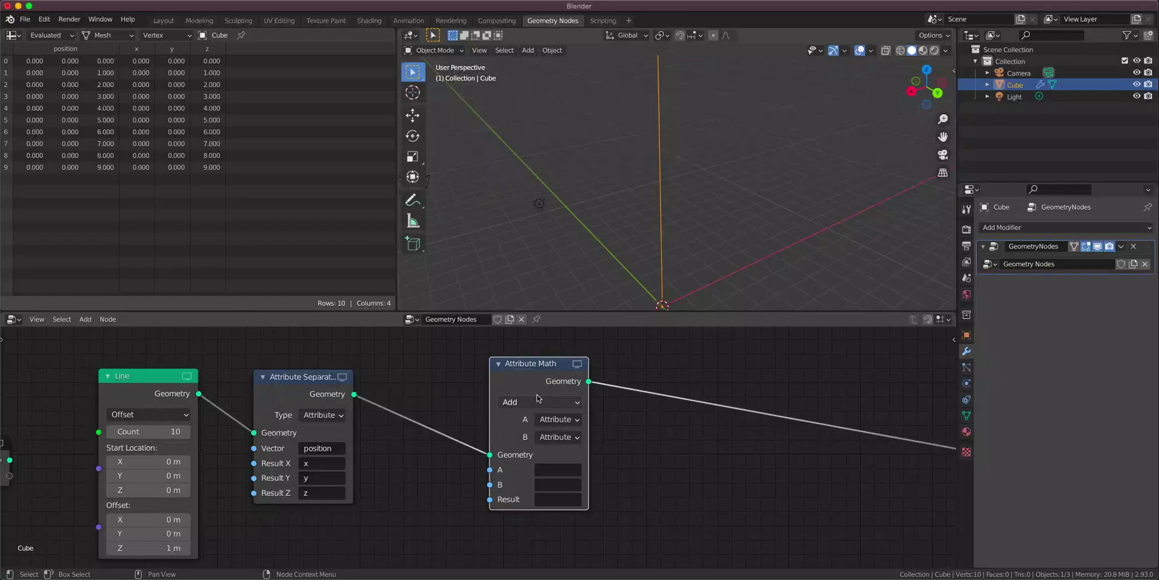
drag(537, 396, 486, 383)
Set the Attribute Math node's operation to Sine and its A input to z.
click(489, 401)
click(791, 224)
click(500, 465)
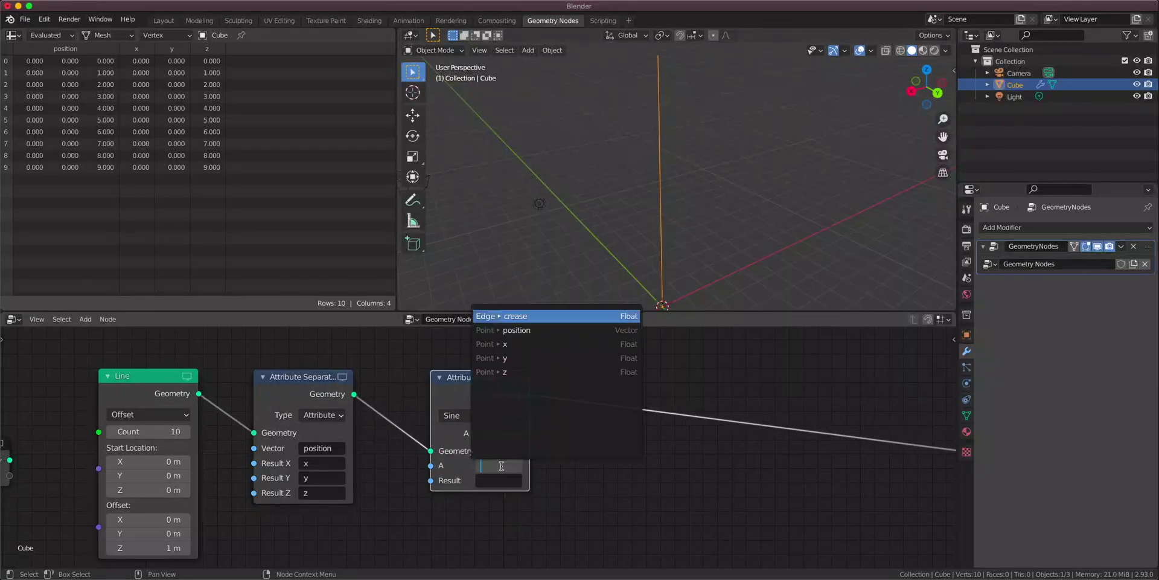
text(z)
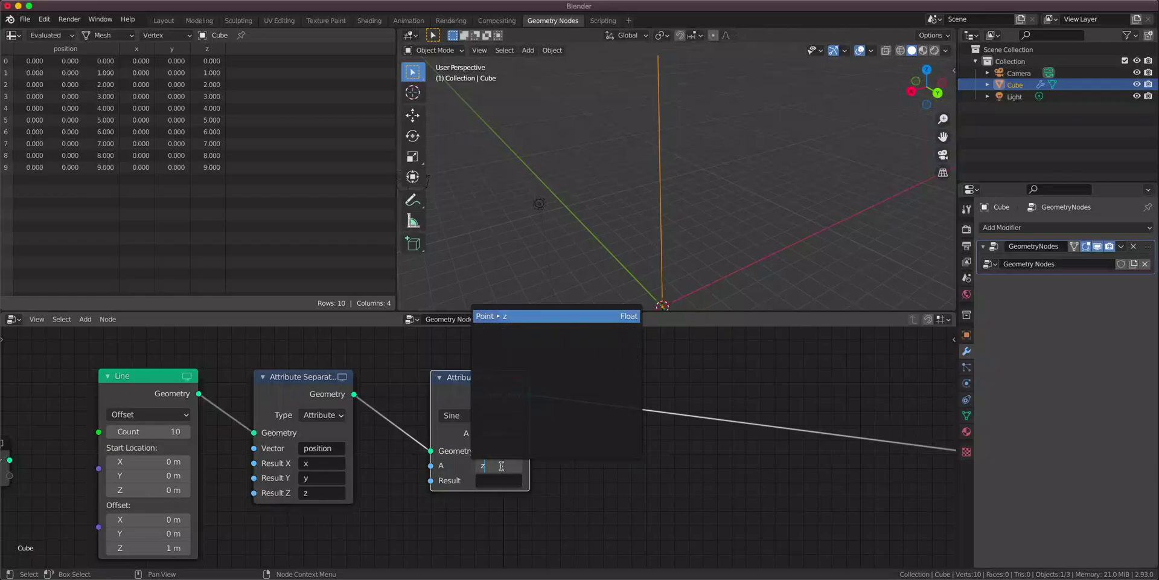
key(Return)
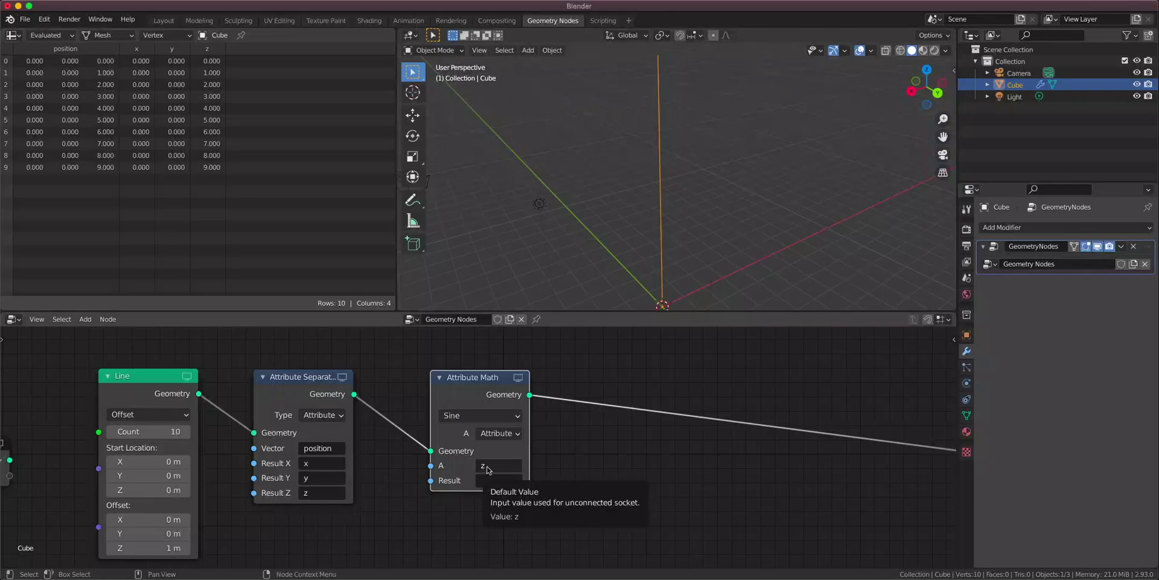
Check the Sin side in the GeoGebra diagram, then return to Blender and name the Sine node's result new y.
key(super+Tab)
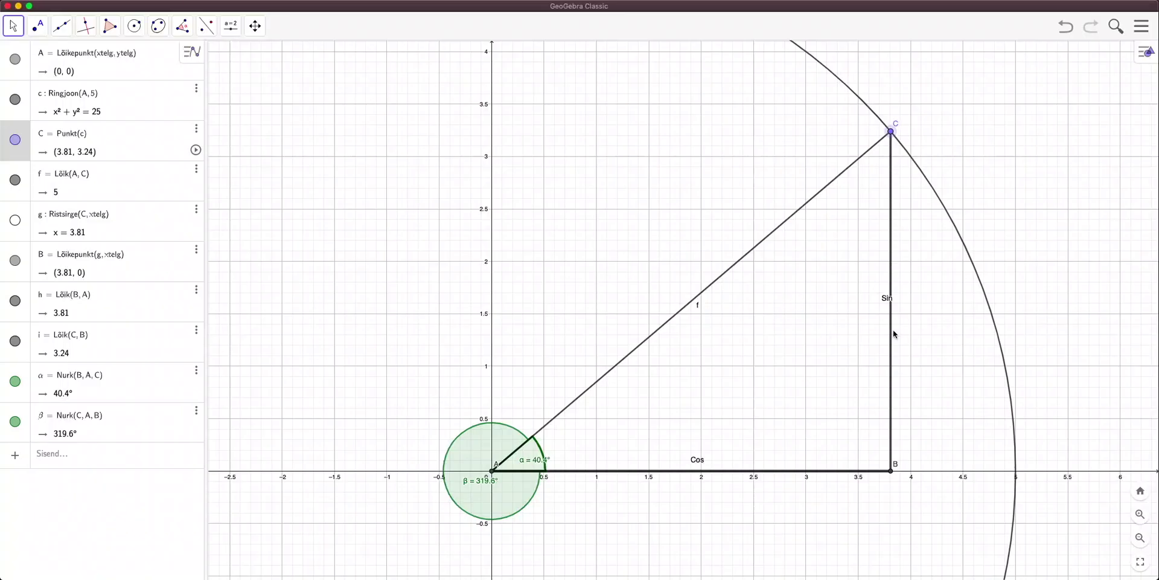
key(super+Tab)
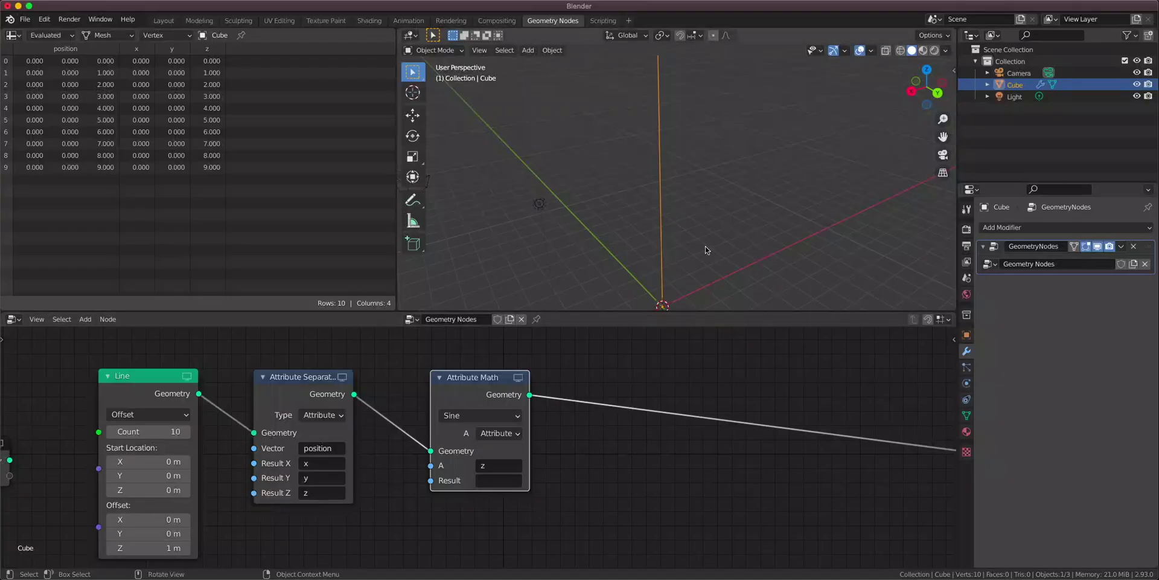
click(494, 480)
text(new y)
key(Return)
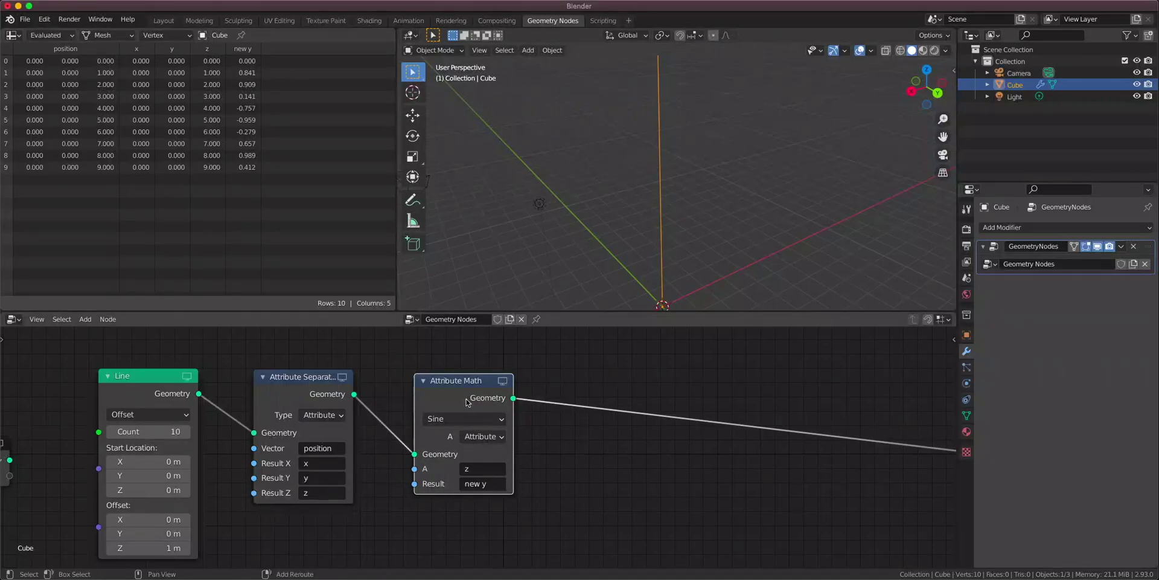
Duplicate the Sine math node, place the copy after it in the chain and set its operation to Cosine.
key(shift+d)
click(614, 403)
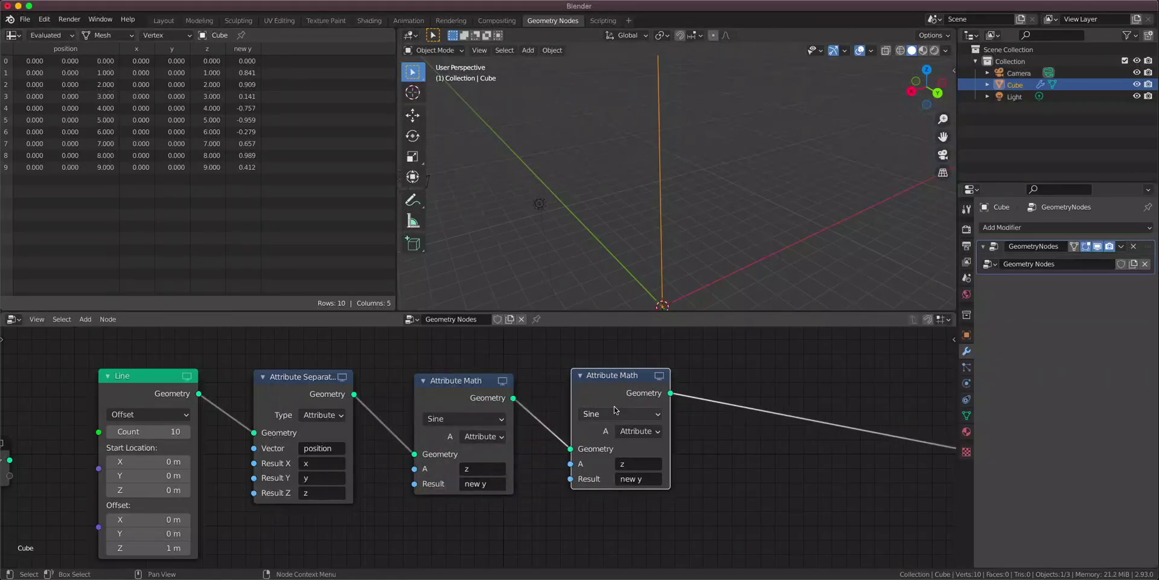
click(620, 414)
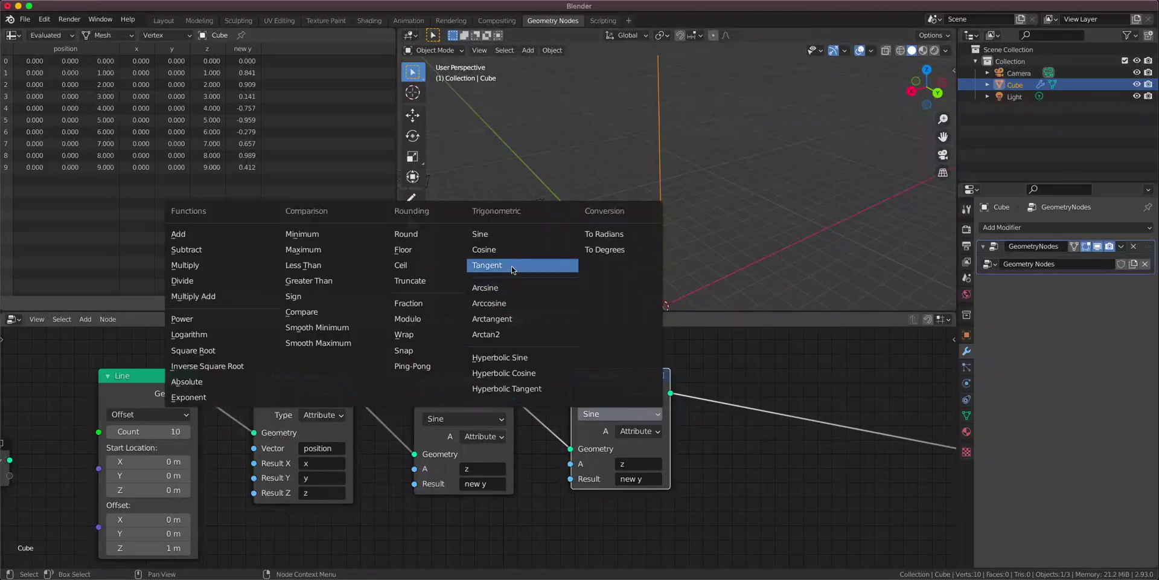
click(509, 250)
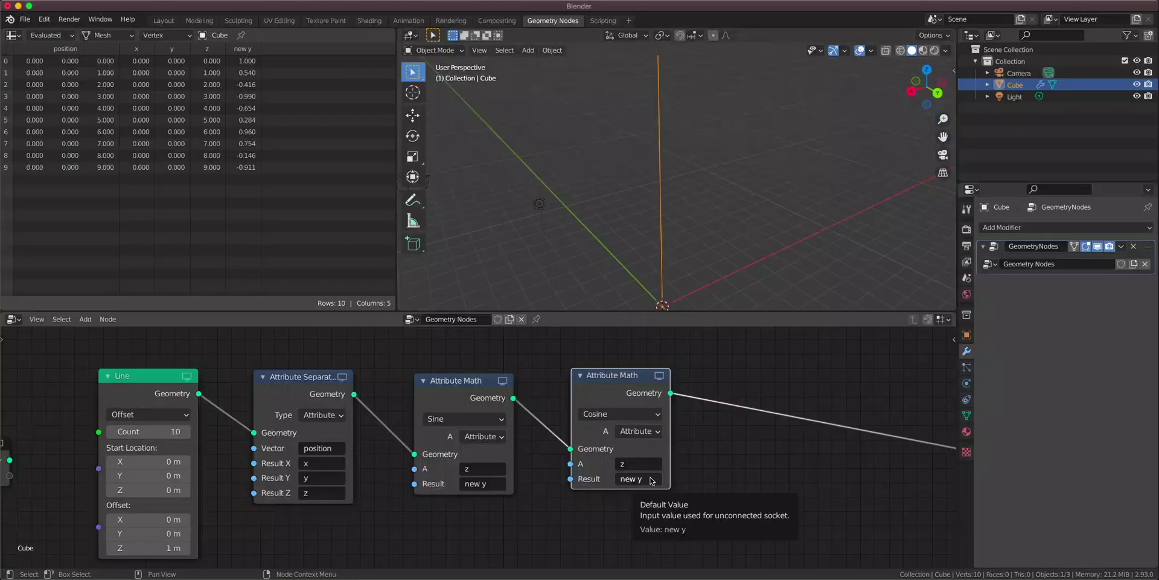
Name the Cosine node's result new x and check it against the circle diagram in GeoGebra.
click(650, 478)
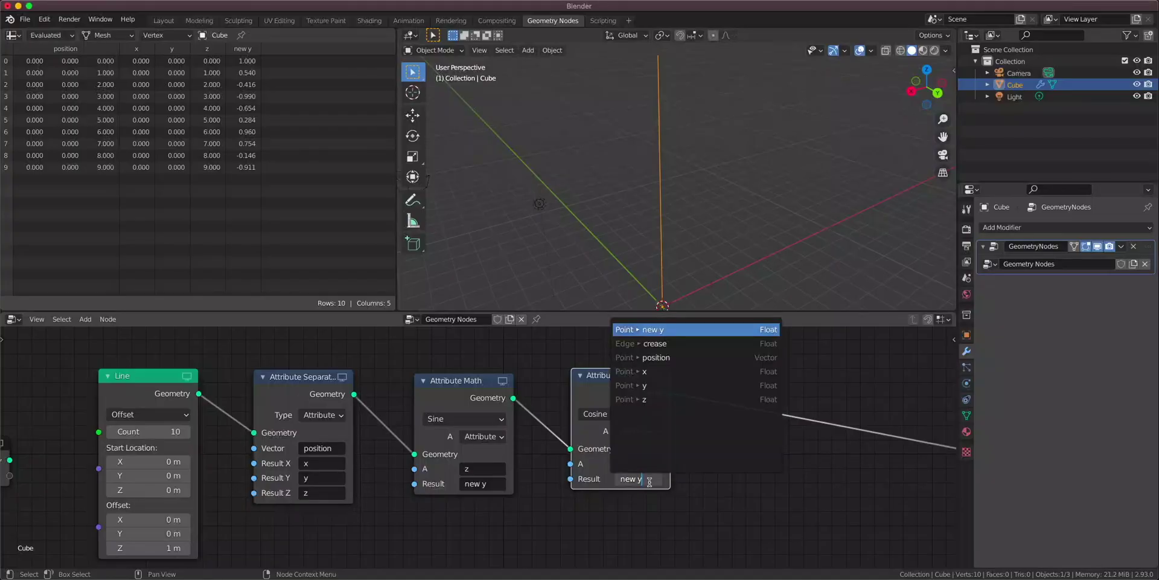
key(Return)
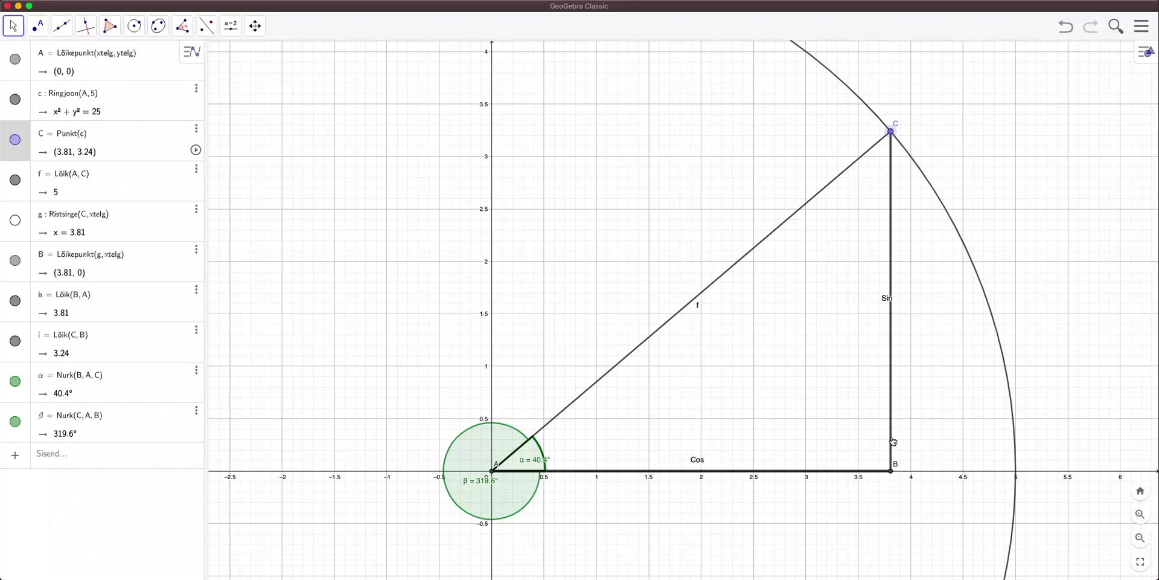
drag(894, 134, 886, 117)
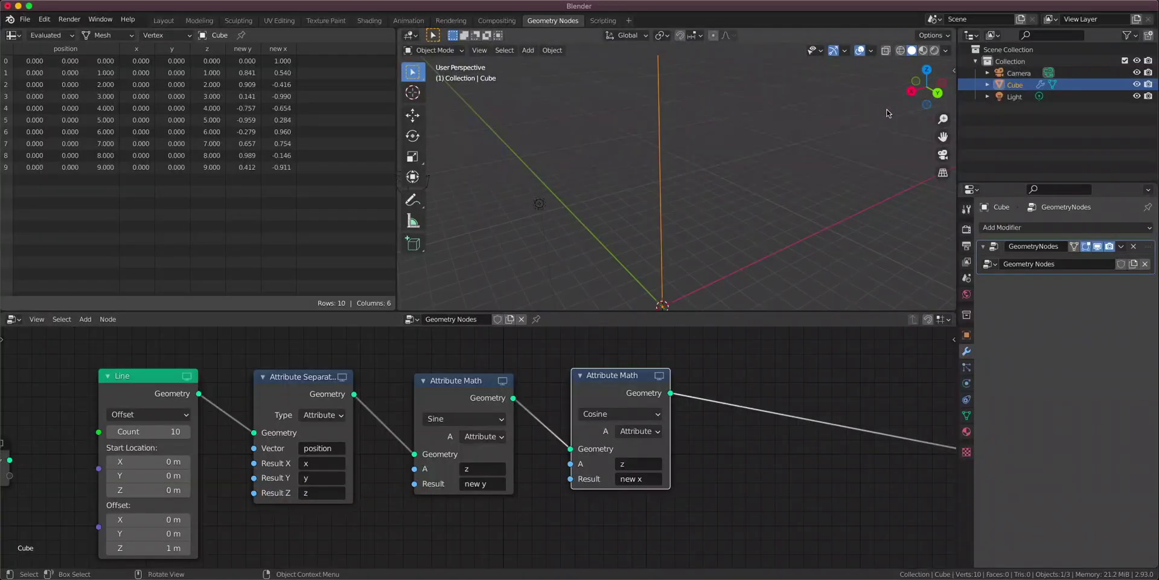
Back in Blender, insert an Attribute Combine XYZ node between the Cosine node and the Group Output.
key(shift+a)
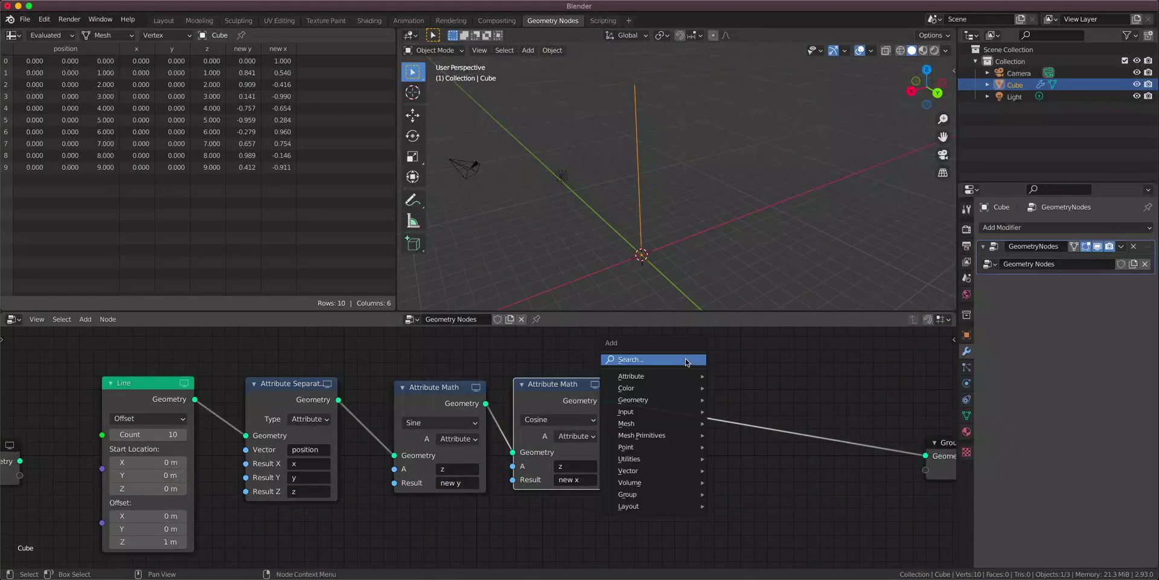
click(686, 359)
text(comb)
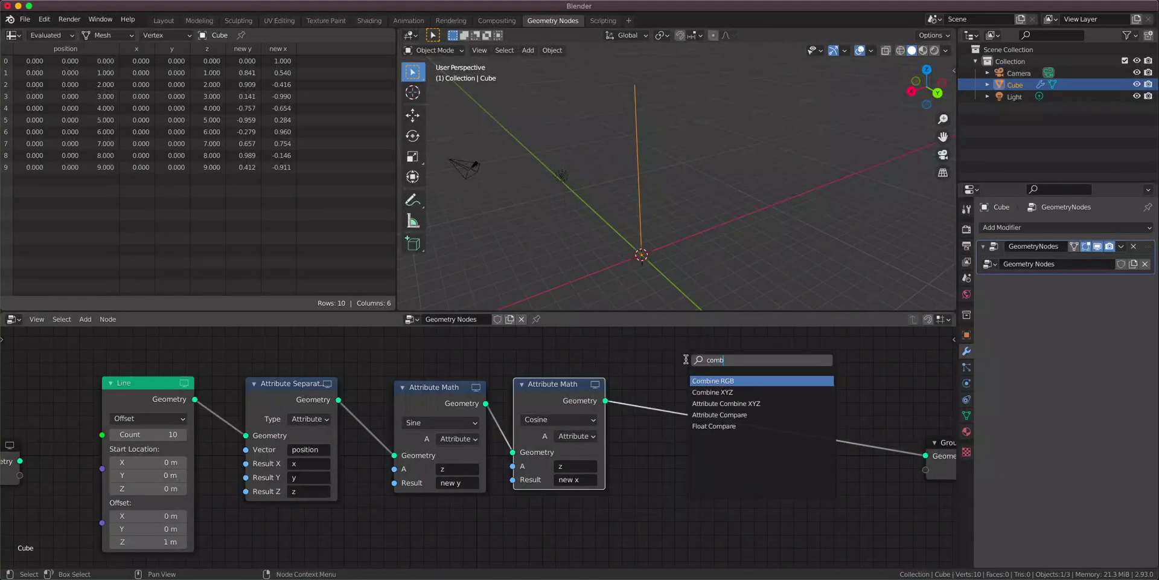
click(750, 401)
click(768, 401)
Set the X, Y and Z input types of the Attribute Combine XYZ node to Attribute.
click(768, 399)
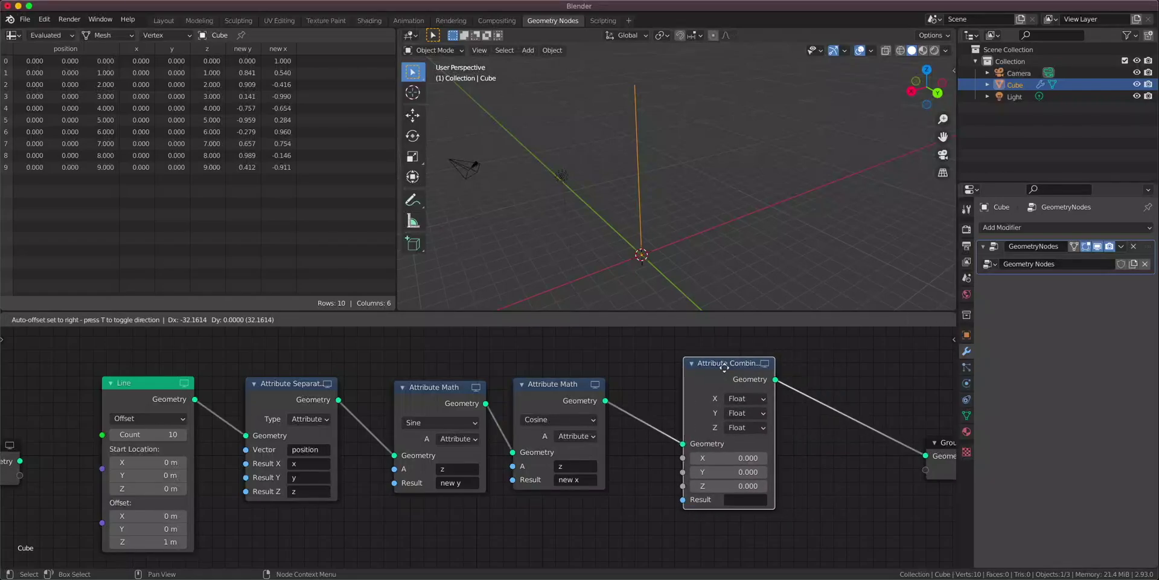
click(773, 413)
click(767, 416)
click(773, 430)
click(767, 430)
click(774, 446)
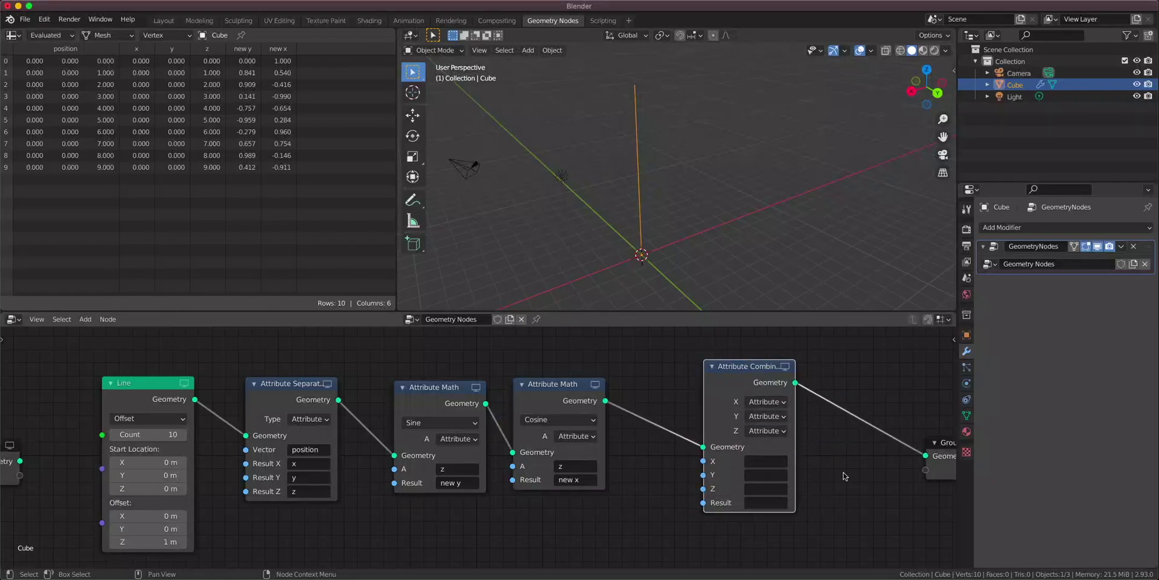
Set the Attribute Combine XYZ node's result to position.
scroll(767, 495, down, 1)
click(766, 493)
text(p)
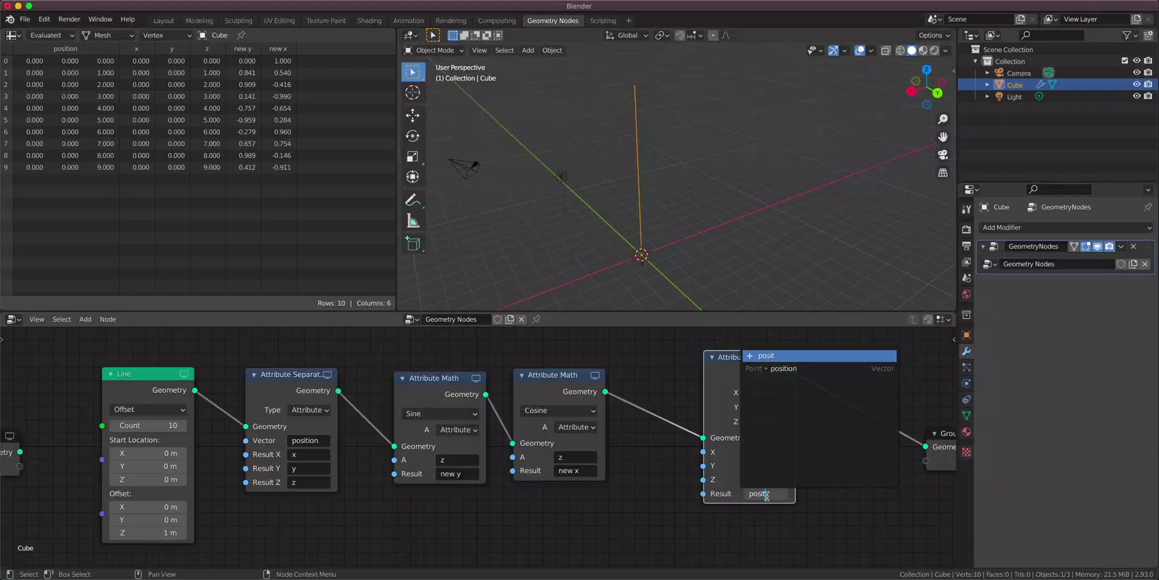
text(osit)
key(Return)
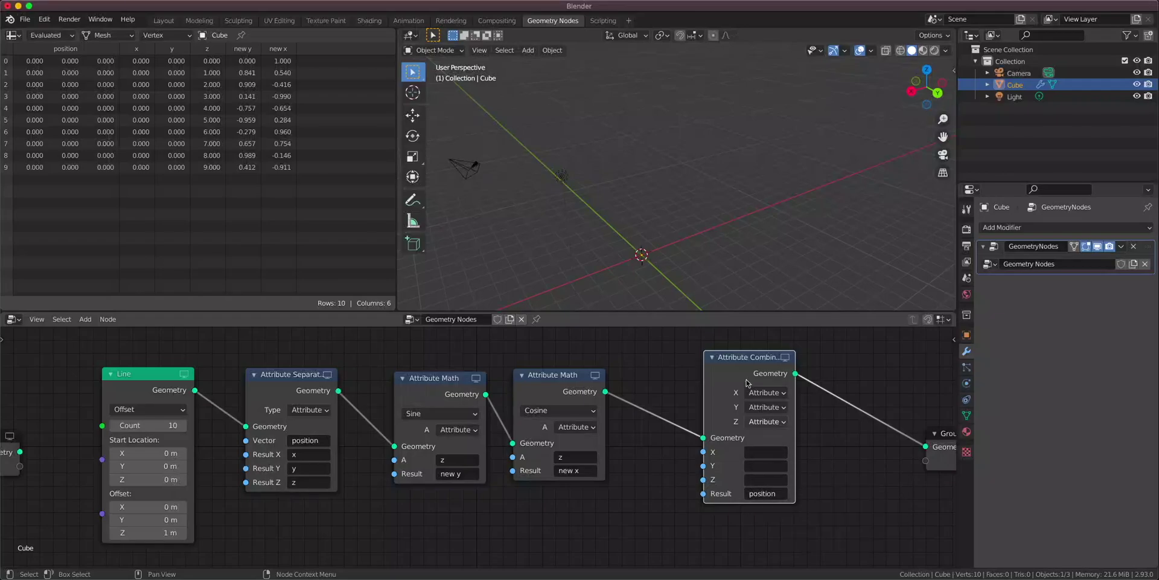
Set the Attribute Combine XYZ node's X input to the new x attribute.
scroll(655, 252, up, 3)
shift+middle_drag(654, 253, 682, 226)
click(771, 451)
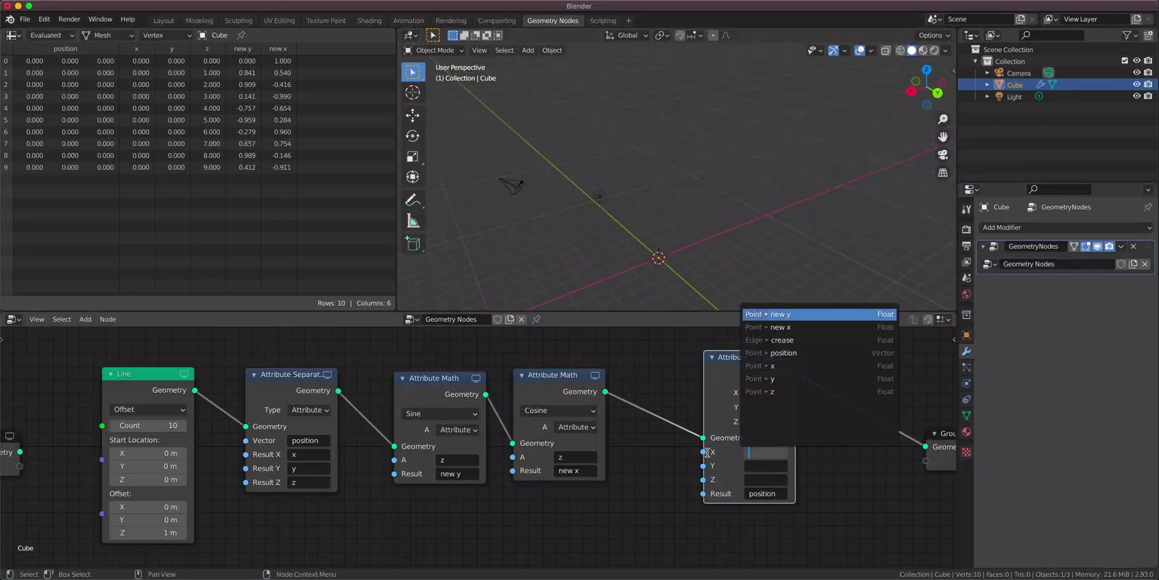
text(n)
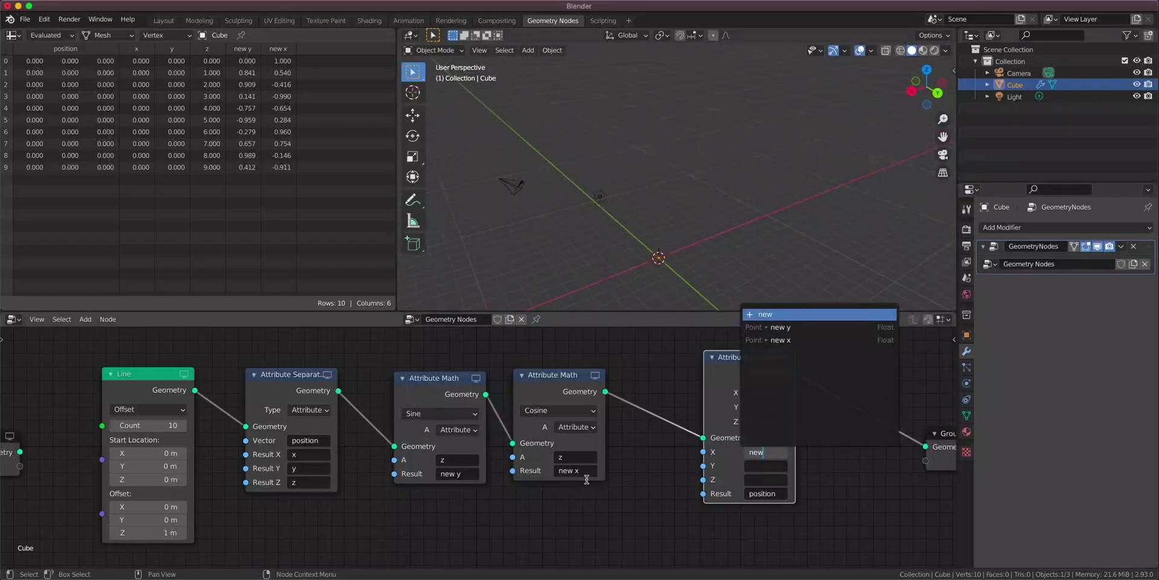
text(ew)
key(Down)
key(Down)
key(Return)
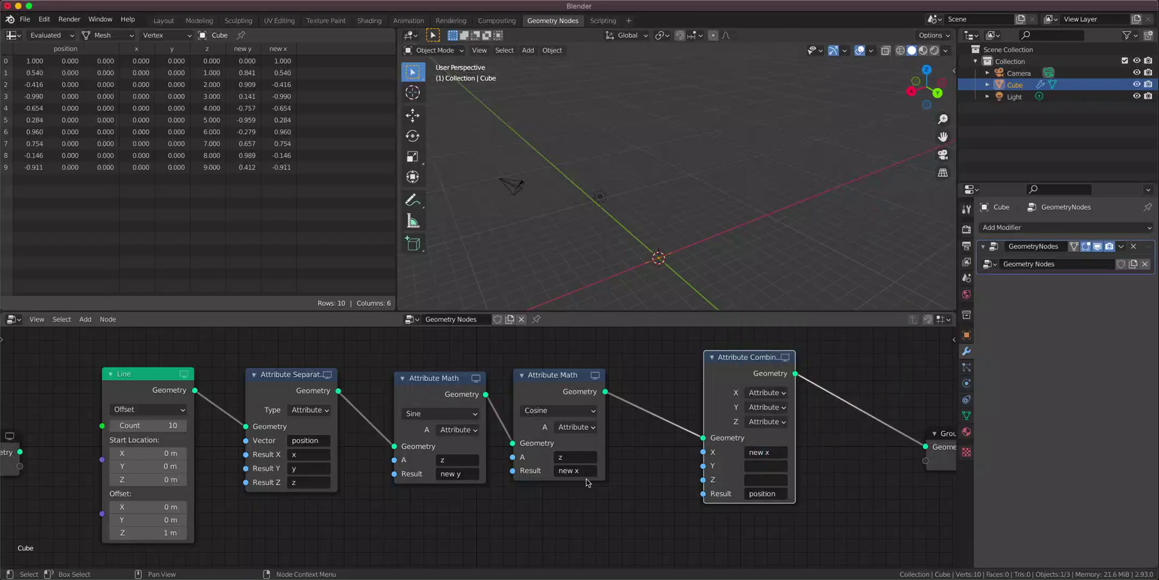
Set the Attribute Combine XYZ node's Y input to the new y attribute.
click(767, 466)
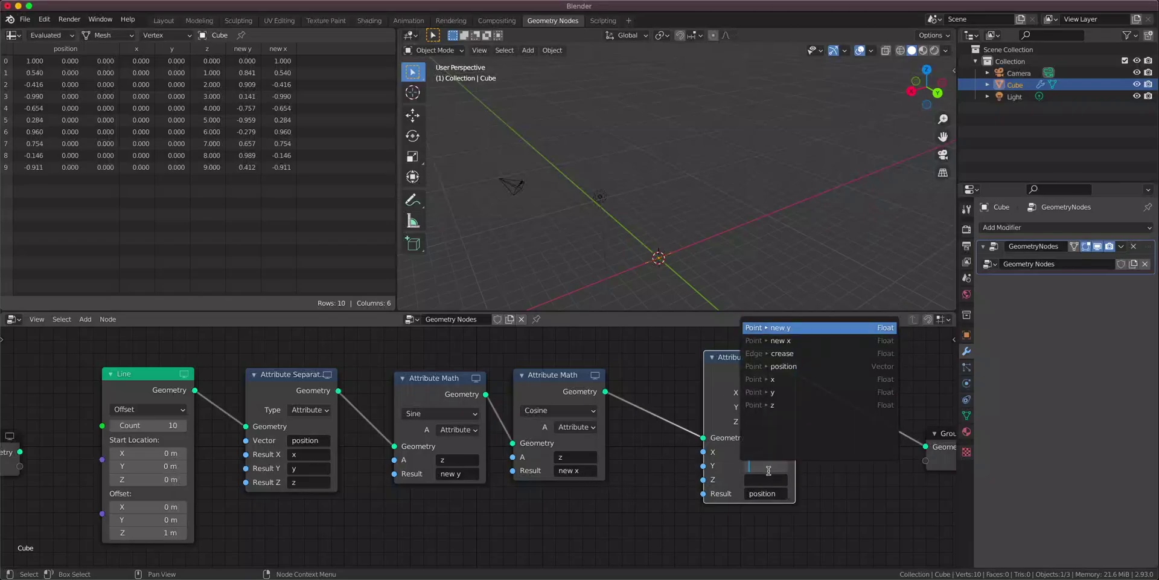
text(new)
key(Return)
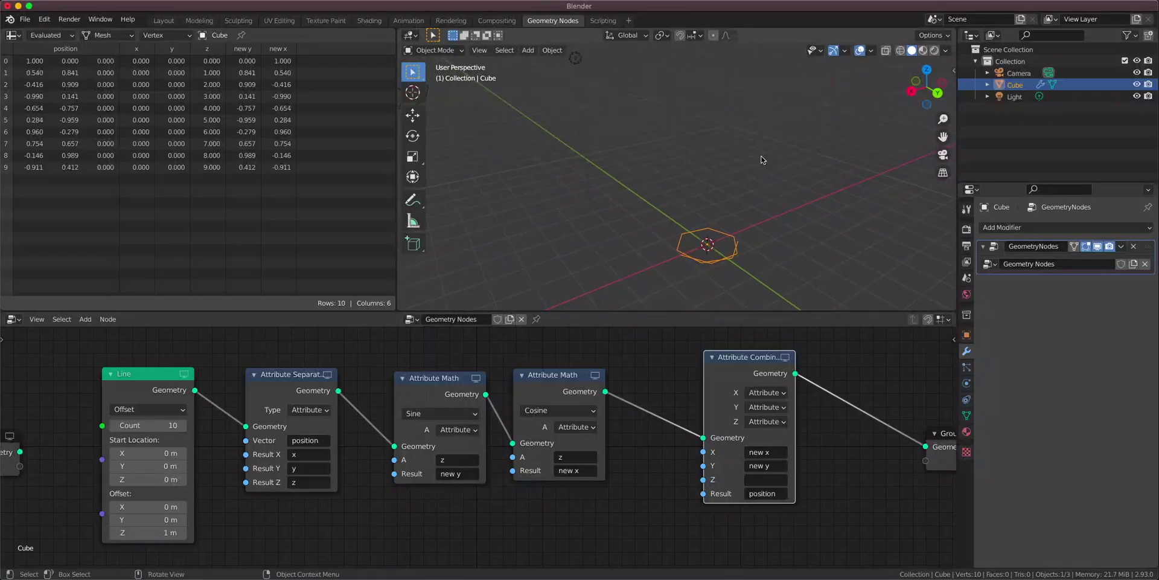
scroll(761, 157, up, 3)
middle_drag(744, 169, 727, 186)
middle_drag(727, 185, 731, 199)
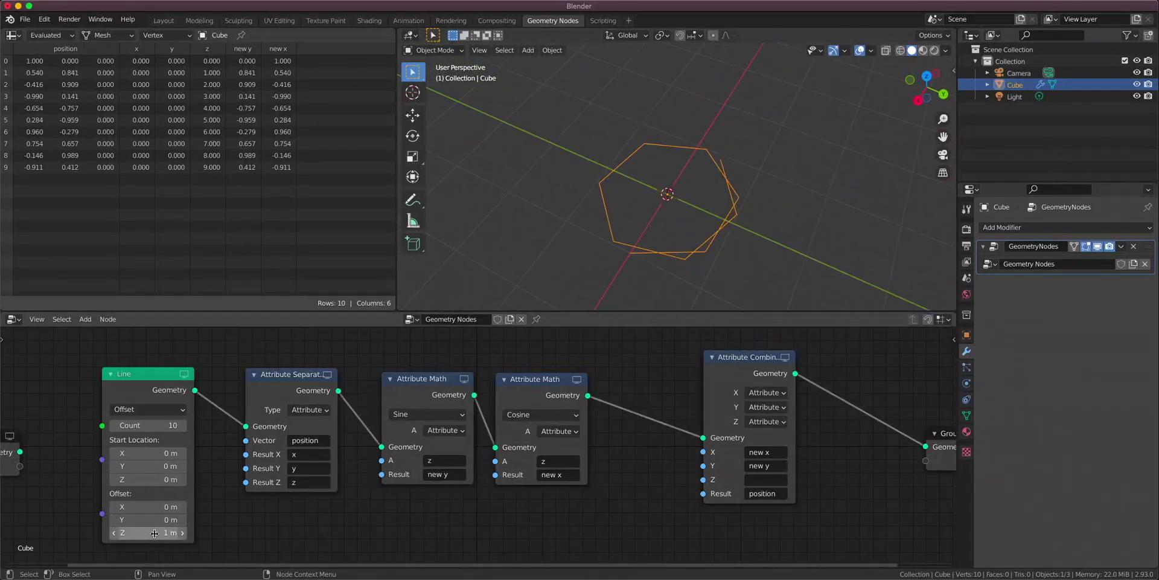
Set the Line node's Z offset to 0.69 m and reduce its Count to 1.
mouse_move(155, 533)
mouse_down()
mouse_move(114, 532)
mouse_move(140, 533)
mouse_up()
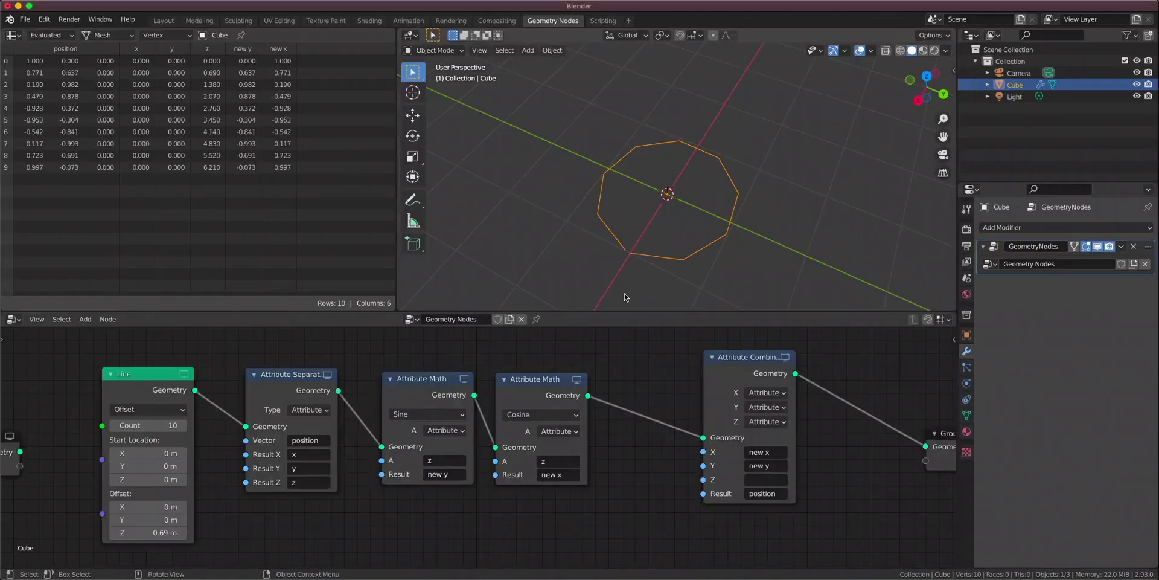
scroll(676, 272, up, 5)
click(165, 423)
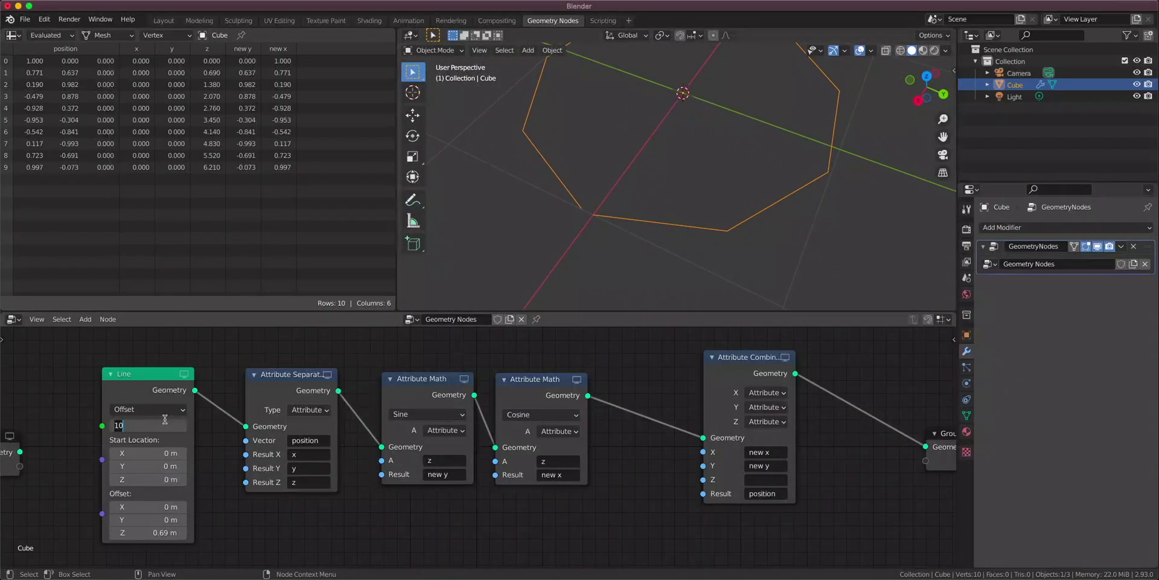
key(Return)
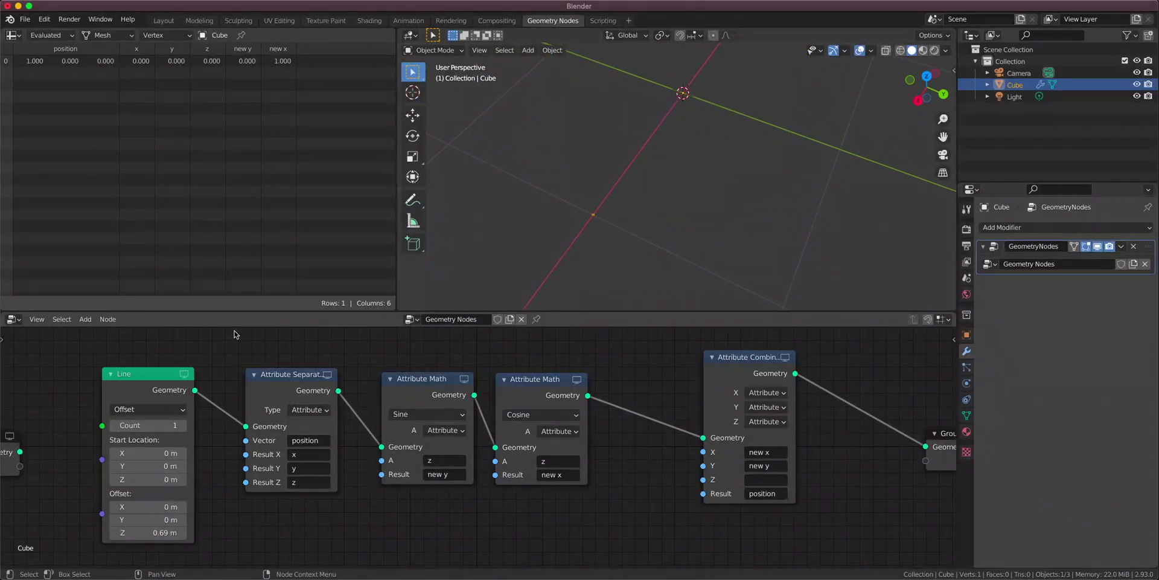
middle_drag(603, 178, 570, 293)
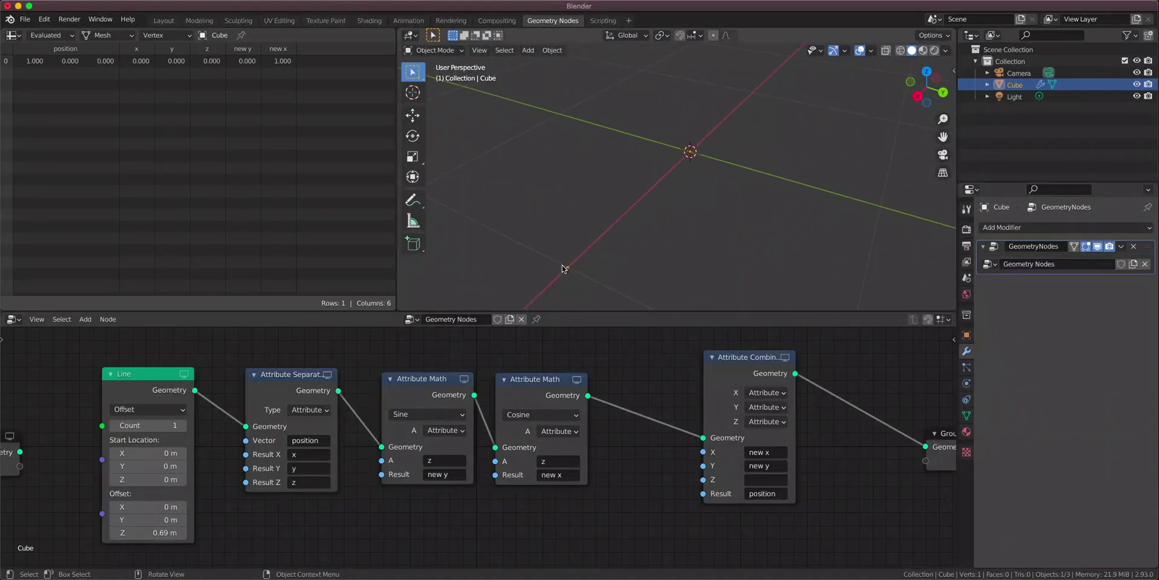
Raise the Line node's Count to 2 and 3 one point at a time, and restore it to 10.
click(183, 425)
middle_drag(714, 237, 754, 178)
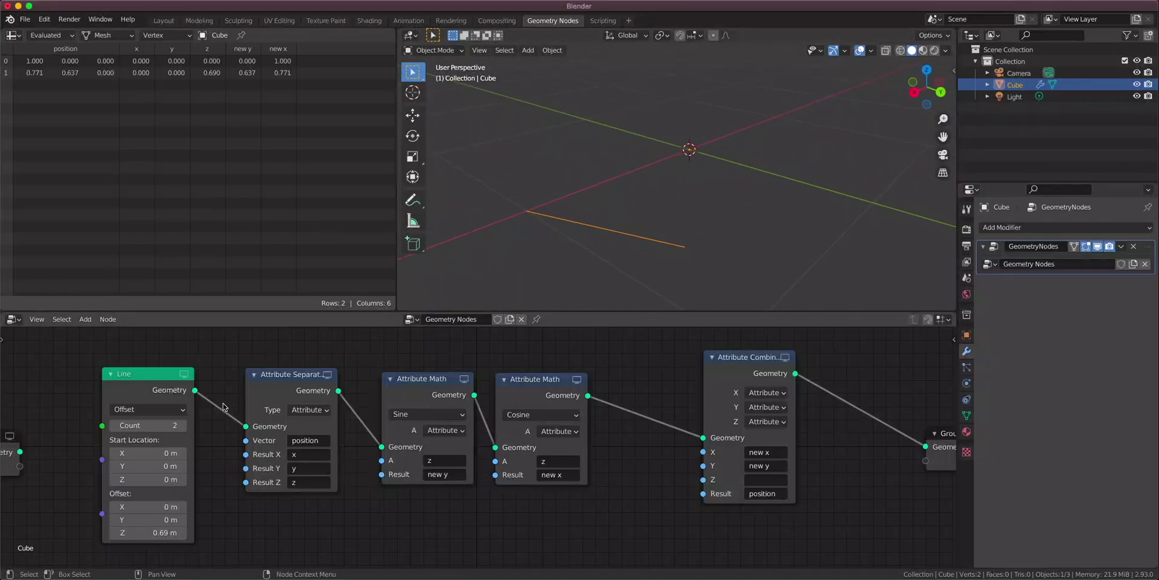
click(181, 425)
mouse_move(779, 254)
middle_down()
mouse_move(816, 218)
mouse_move(788, 239)
middle_up()
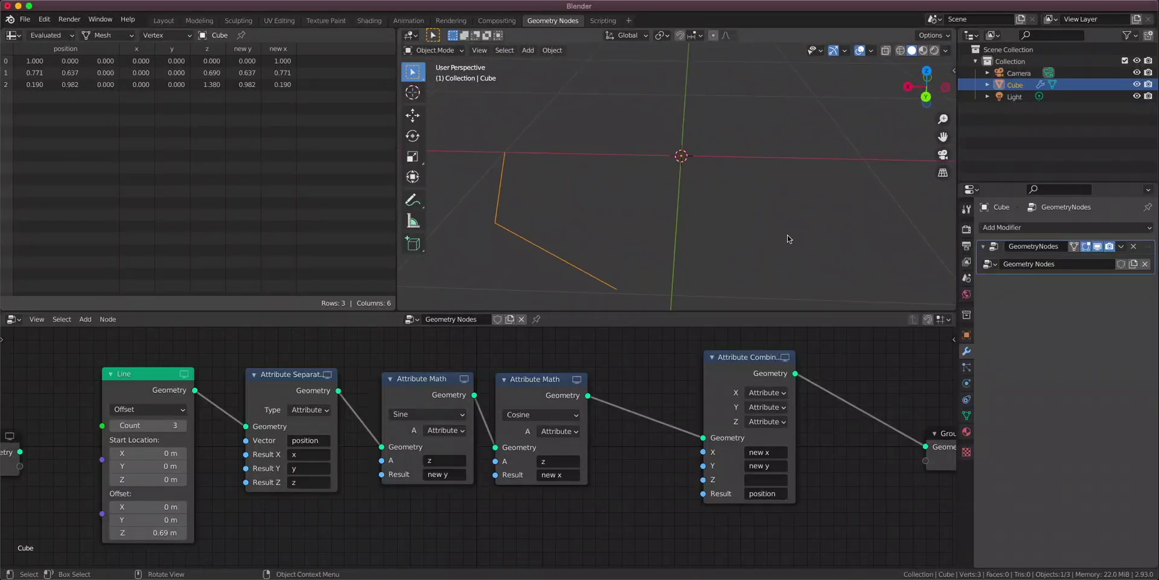
click(151, 425)
key(Return)
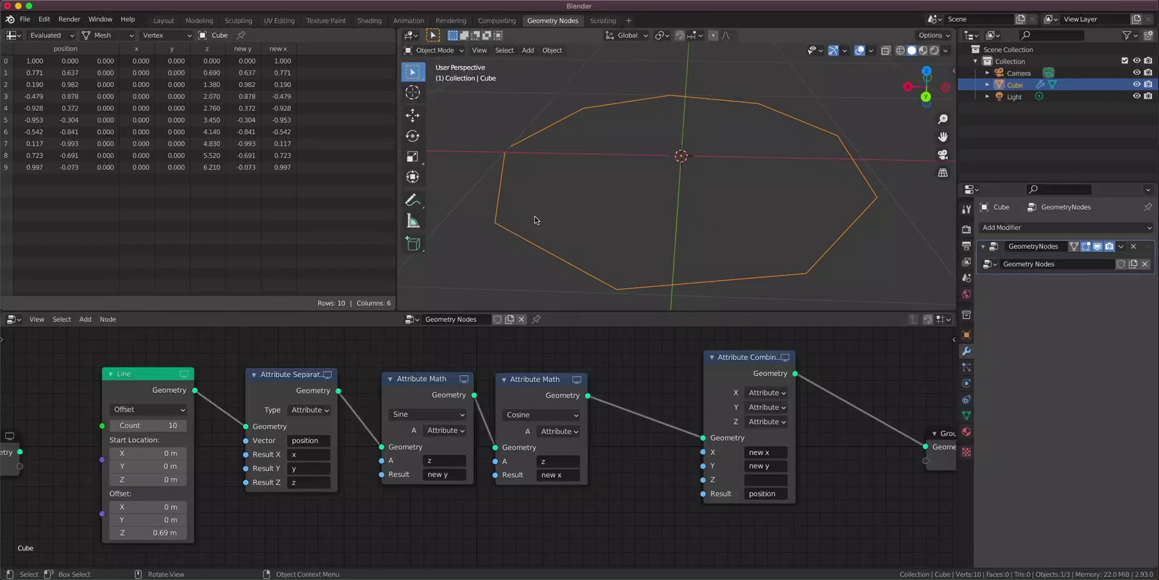
Set the Attribute Combine XYZ node's Z input to the z attribute.
middle_drag(536, 217, 583, 179)
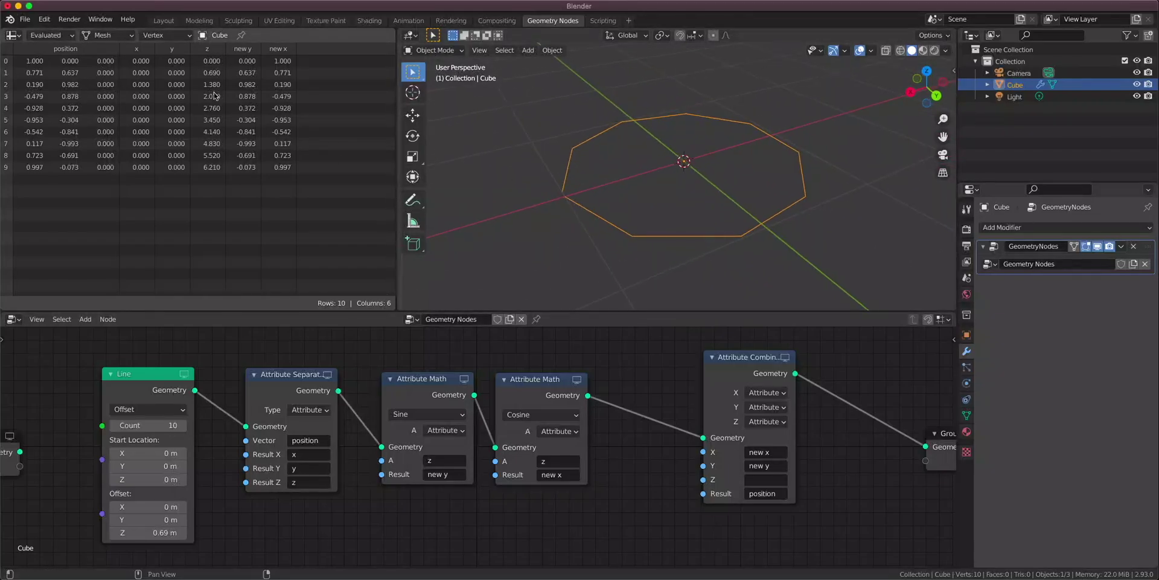
click(751, 479)
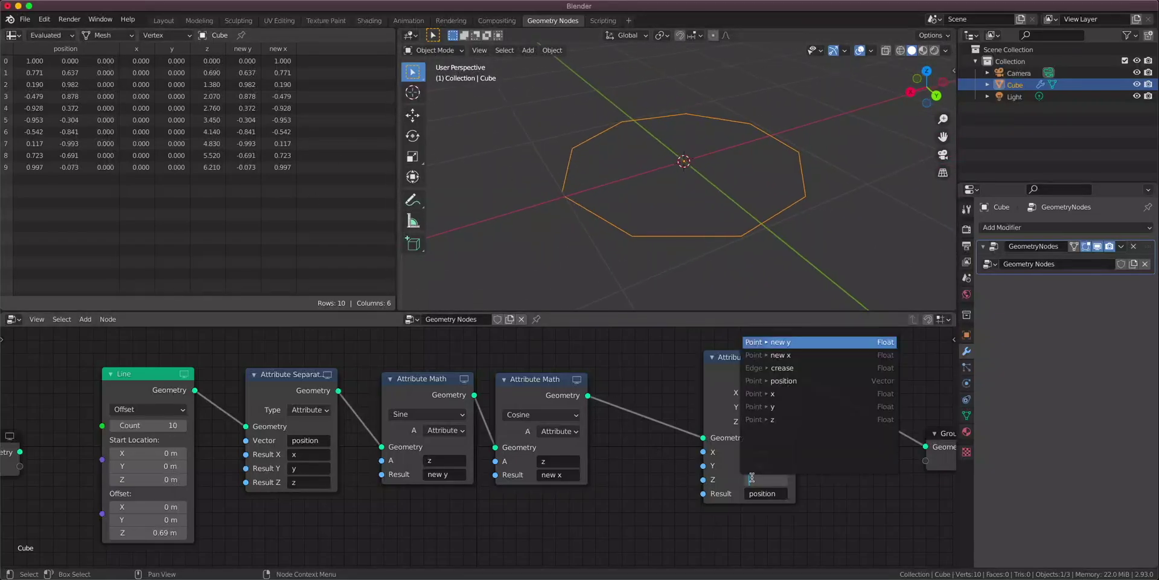
text(z)
key(Return)
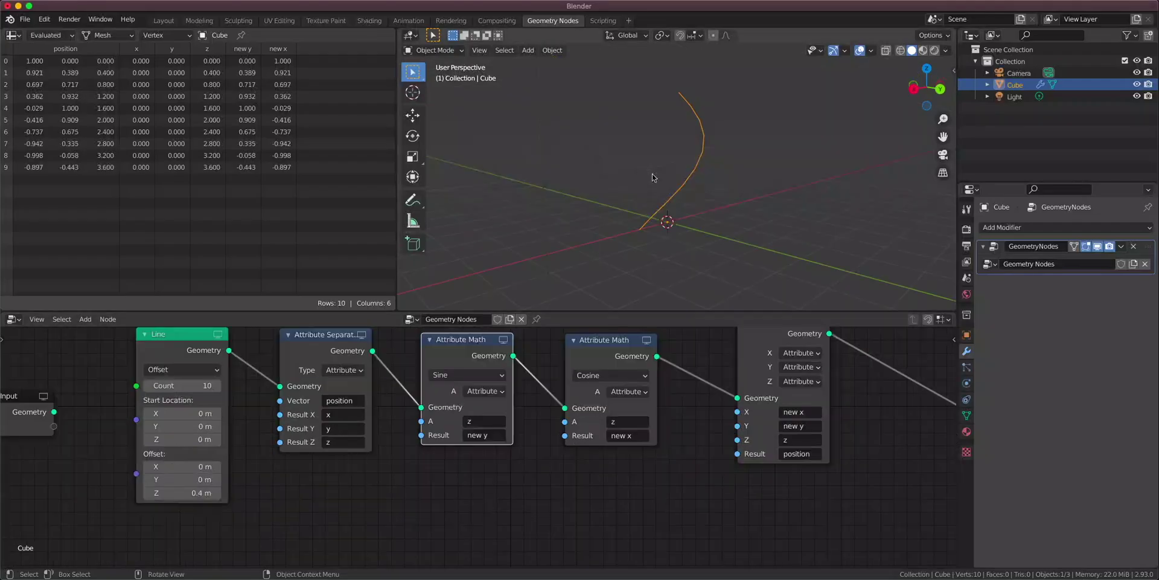
Set the Line node's Z offset to 0.4 m to space the points of the spiral.
mouse_move(655, 179)
middle_down()
mouse_move(786, 199)
mouse_move(650, 188)
middle_up()
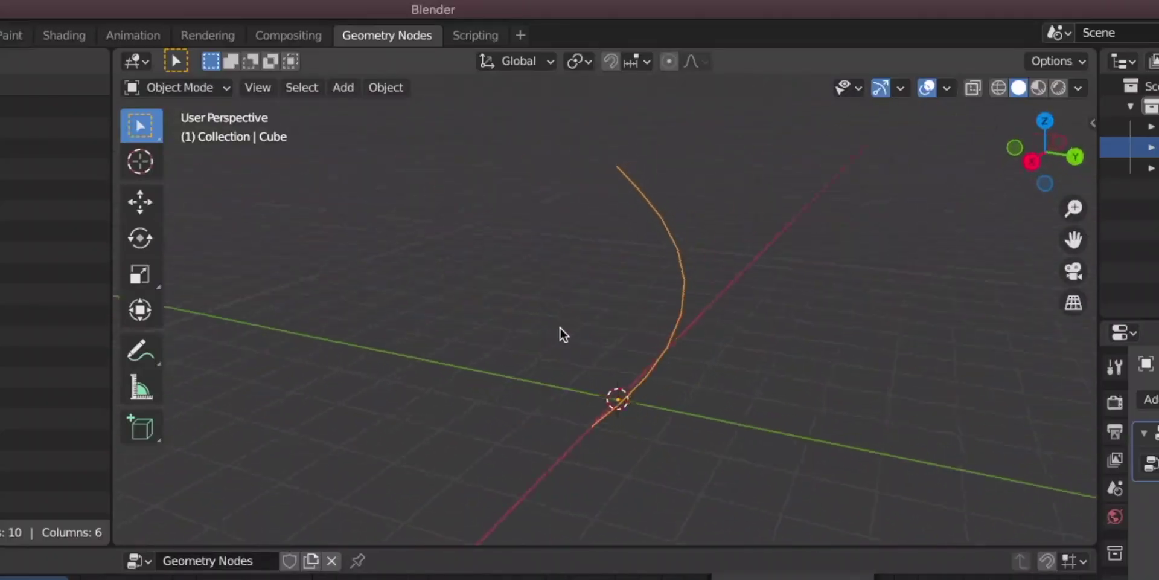
middle_drag(560, 327, 593, 323)
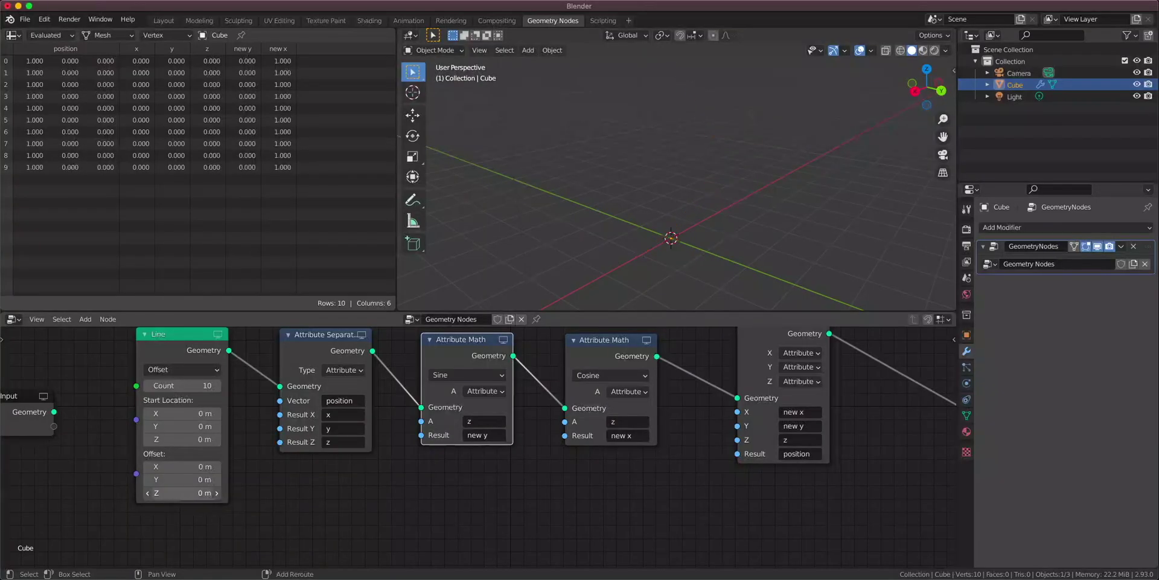
drag(181, 493, 192, 492)
click(192, 492)
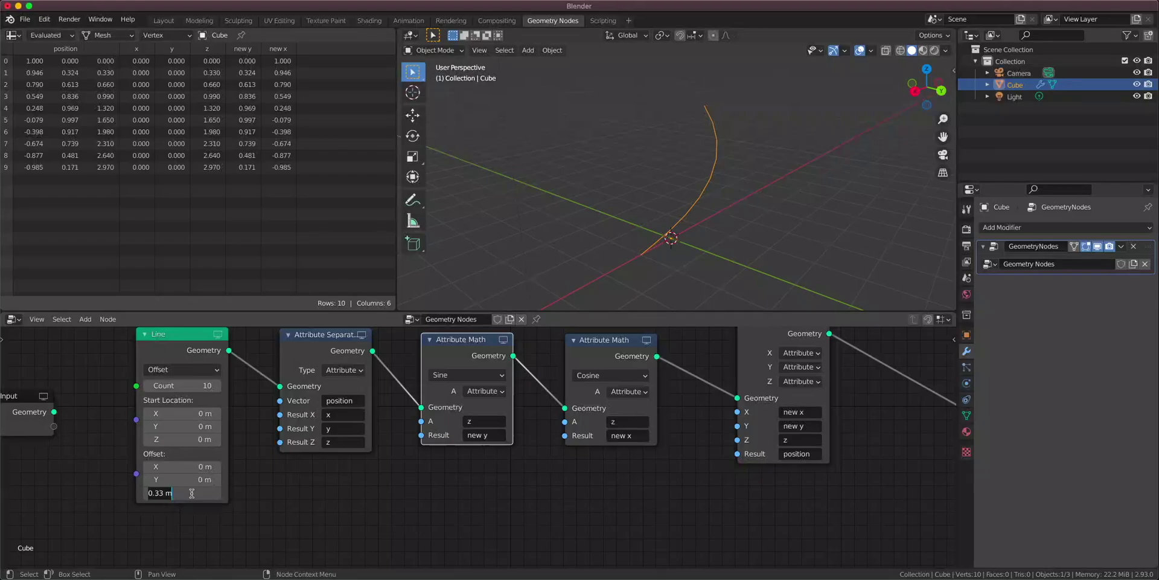
key(Return)
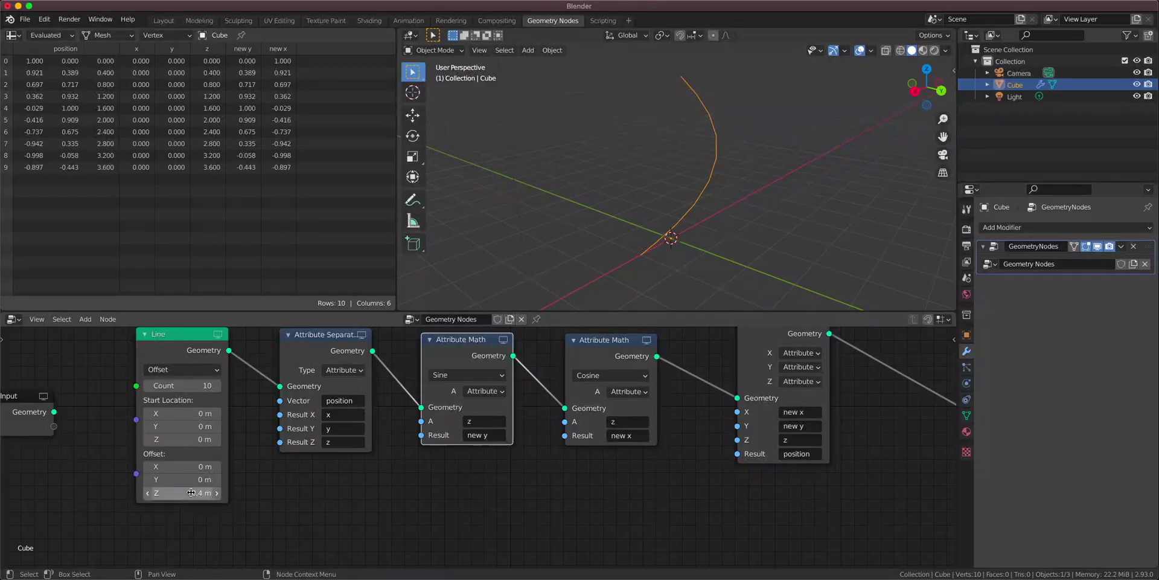
Try a Count of 52 on the Line node to lengthen the spiral.
drag(181, 385, 235, 386)
scroll(652, 163, down, 5)
shift+middle_drag(659, 142, 645, 211)
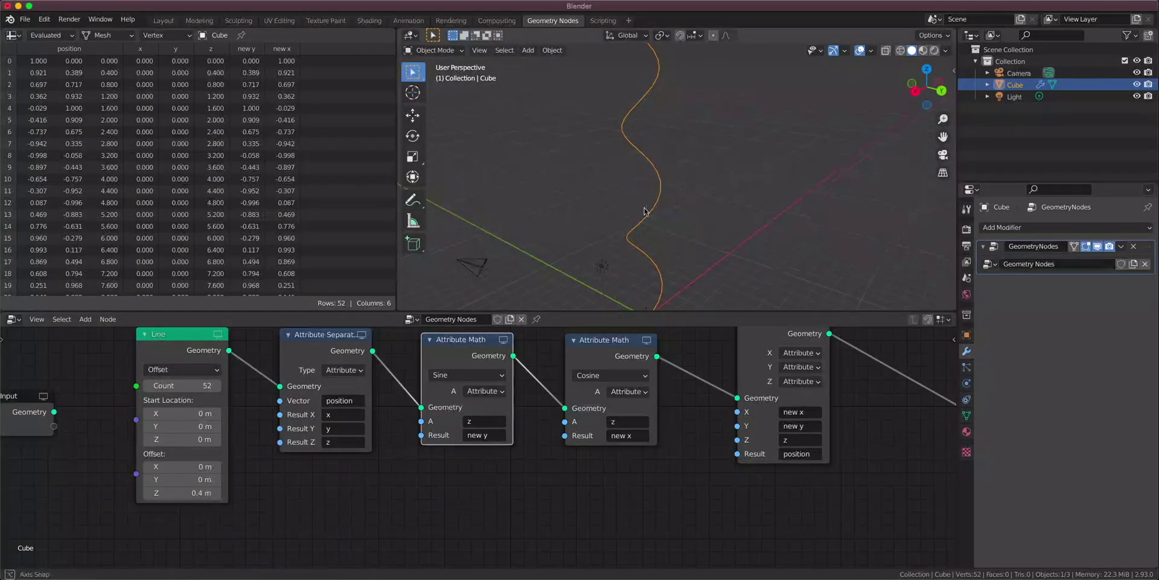
drag(644, 211, 644, 211)
Set the Line node's Count to 30.
click(191, 384)
text(3)
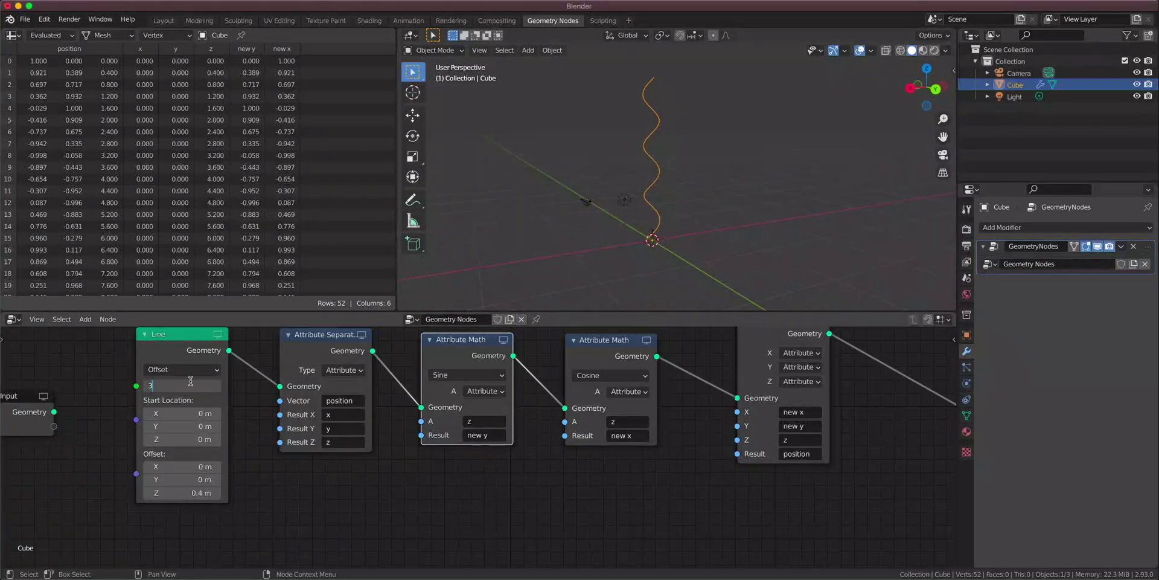
text(0)
key(Return)
scroll(596, 275, up, 3)
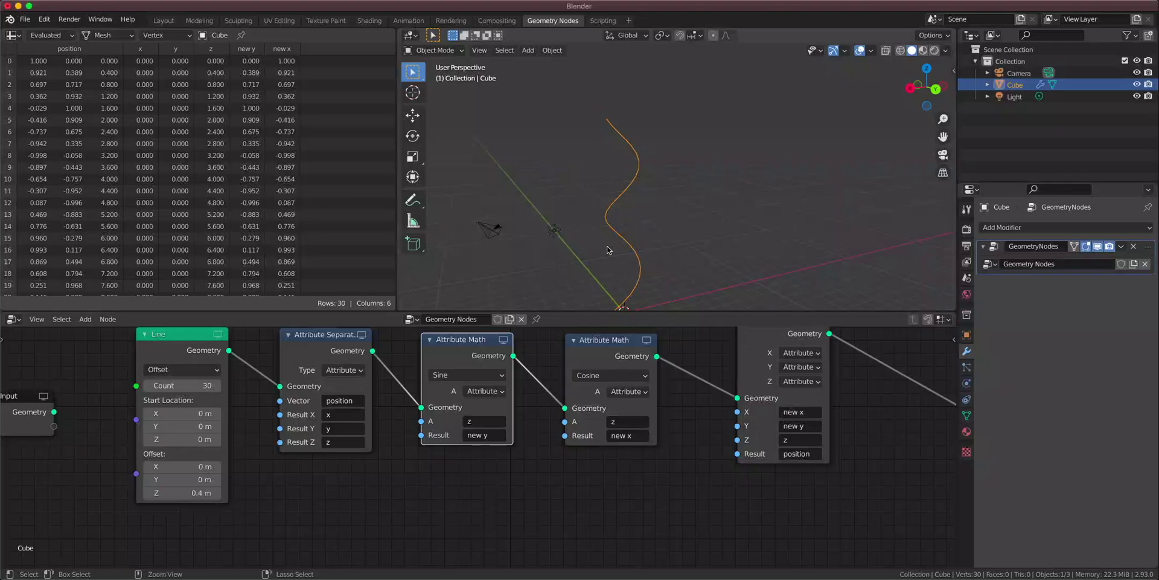
Check the DNA reference image in the browser, and in Blender insert a Join Geometry node between the Attribute Combine XYZ and Group Output nodes.
key(super+Tab)
key(super+Tab)
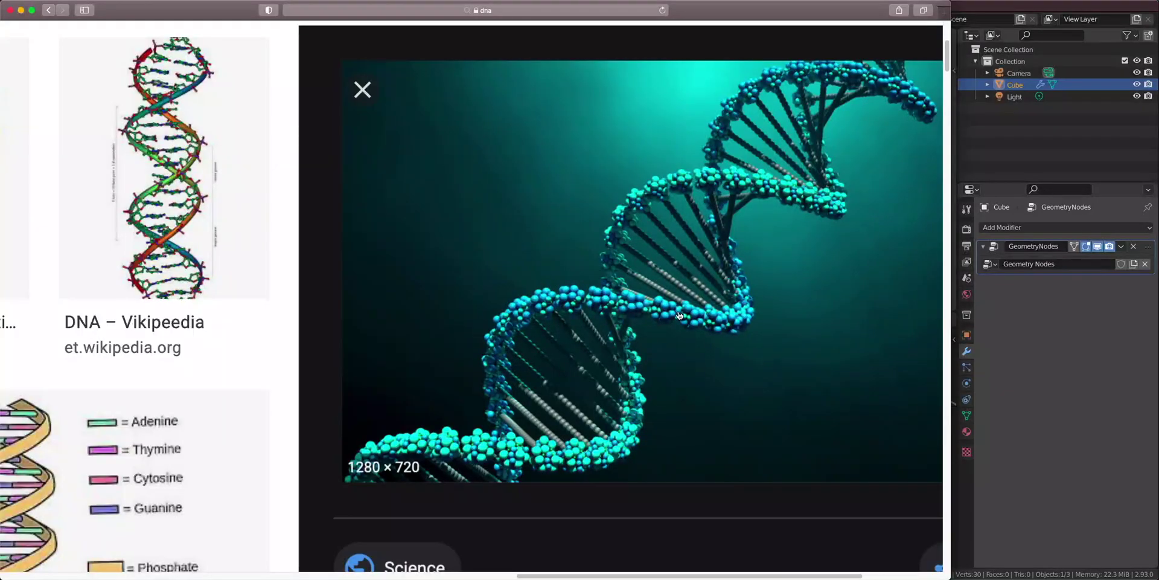
key(shift+a)
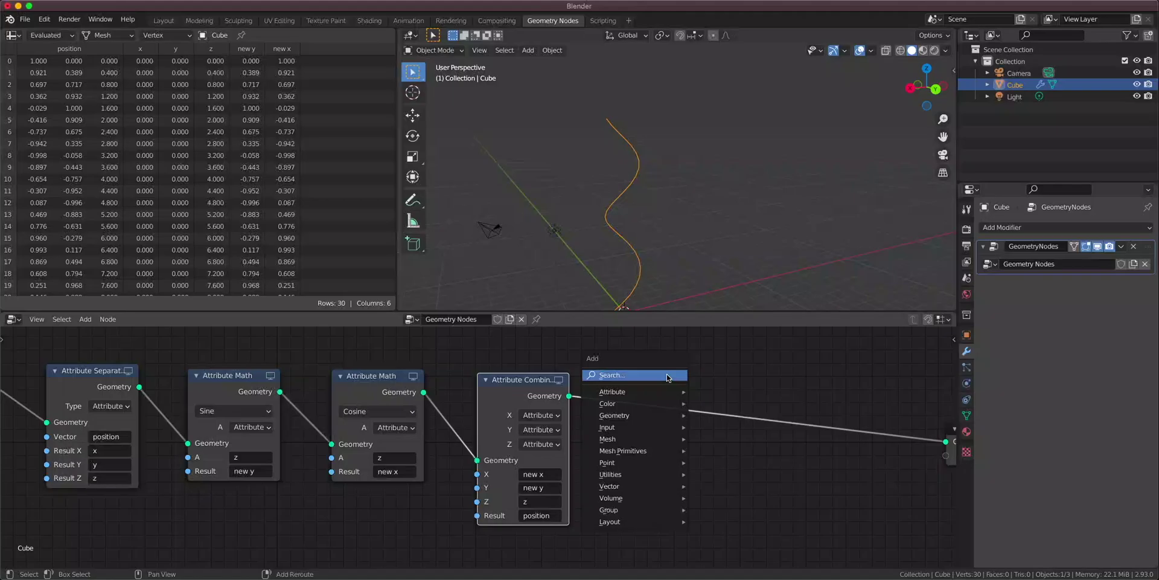
click(667, 374)
text(join)
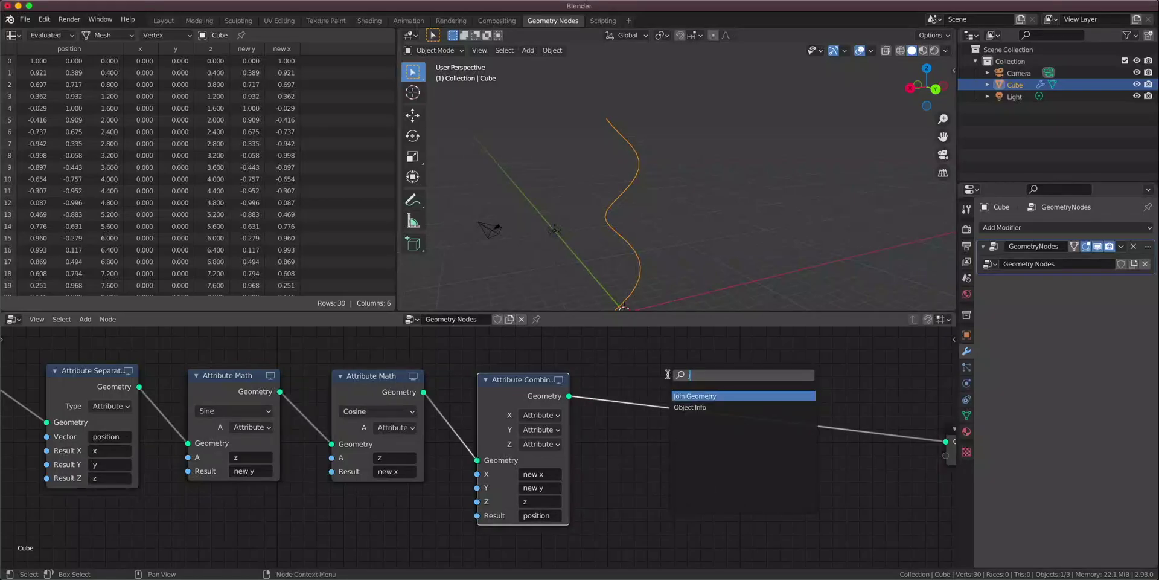
key(Return)
click(793, 406)
Move the Group Output and Join Geometry nodes apart from the chain, and add an unconnected Transform node beneath the connection.
scroll(766, 412, down, 5)
middle_drag(766, 411, 558, 434)
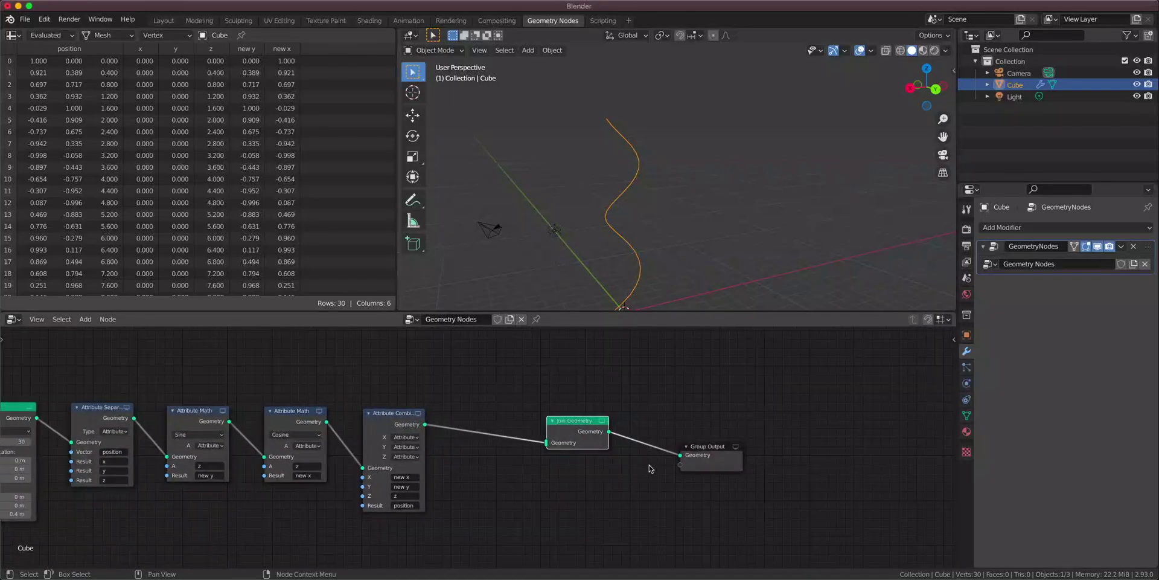
drag(695, 459, 774, 443)
drag(554, 436, 618, 428)
key(shift+a)
click(555, 397)
text(tran)
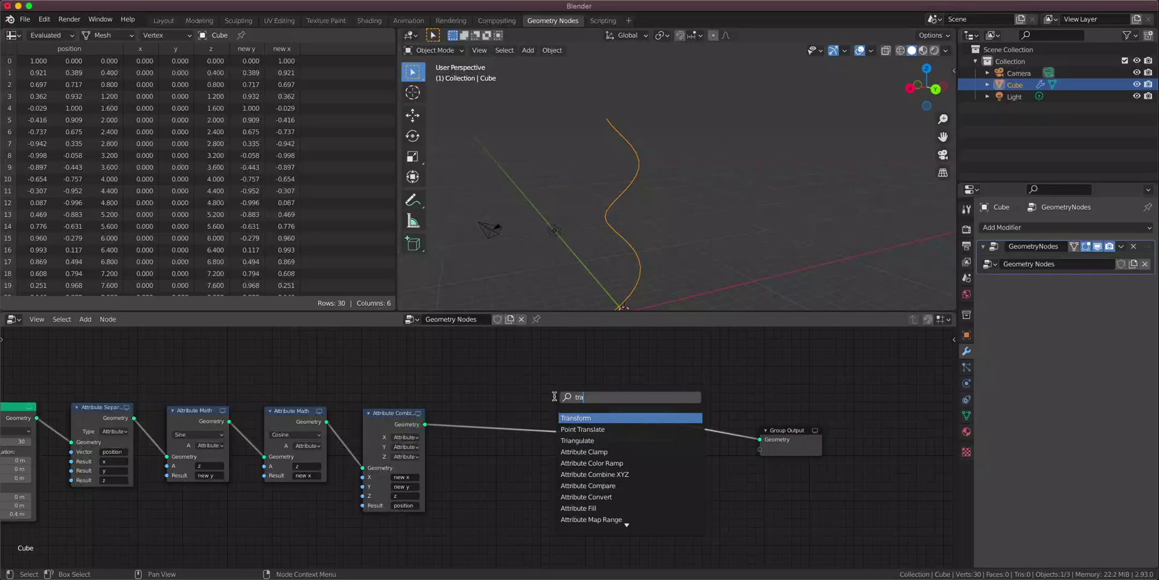
click(573, 419)
click(490, 494)
Route the Attribute Combine XYZ geometry also through the Transform node into Join Geometry, and set its Z rotation to 120°.
drag(425, 424, 611, 436)
scroll(605, 453, down, 1)
middle_drag(606, 453, 663, 445)
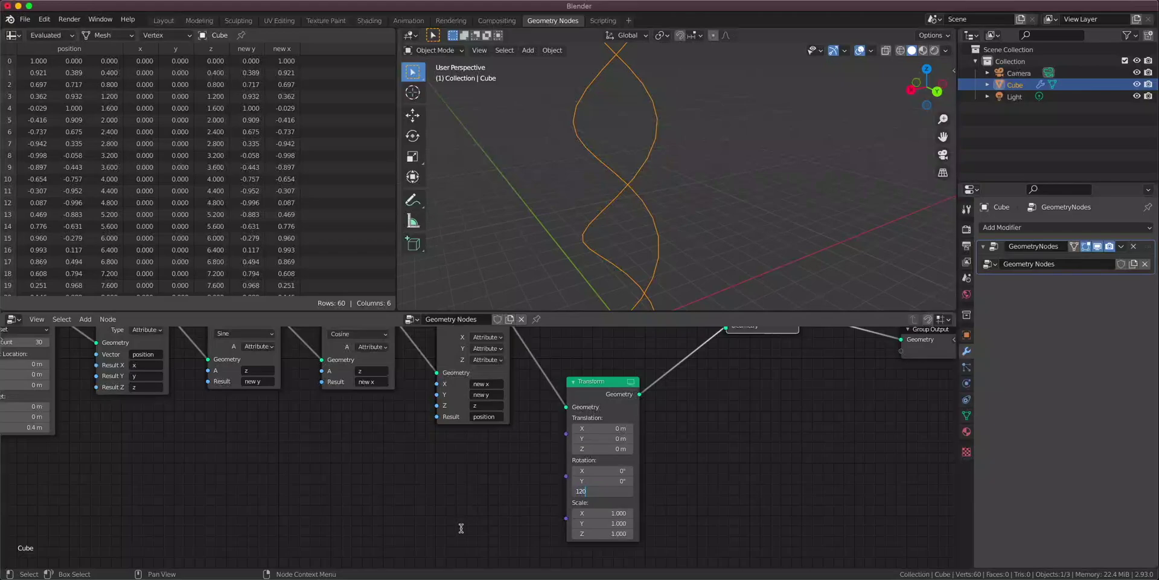
key(Return)
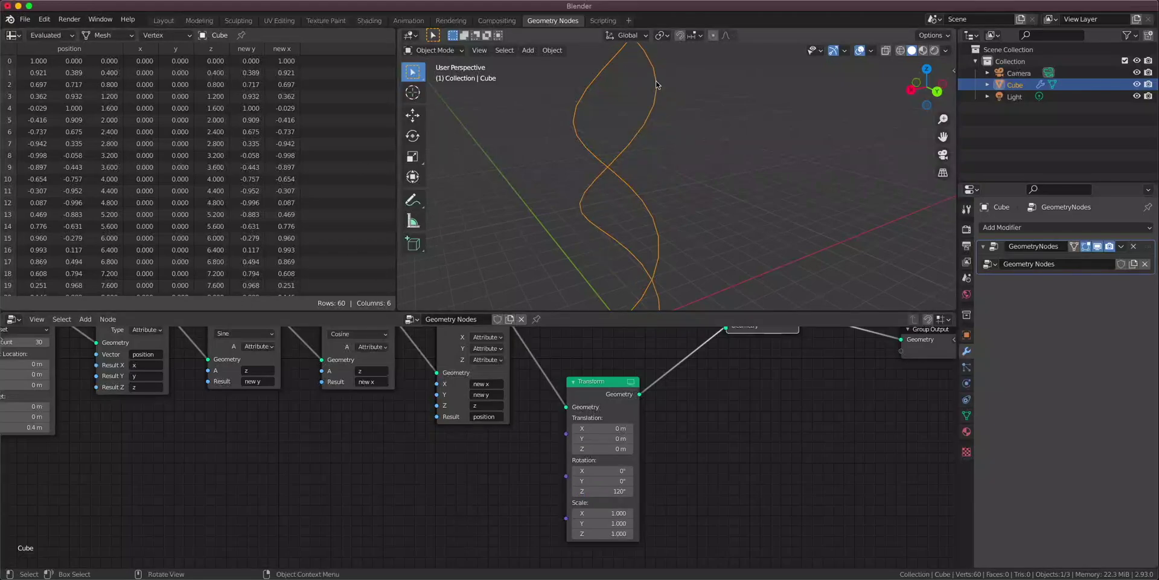
middle_drag(501, 199, 712, 200)
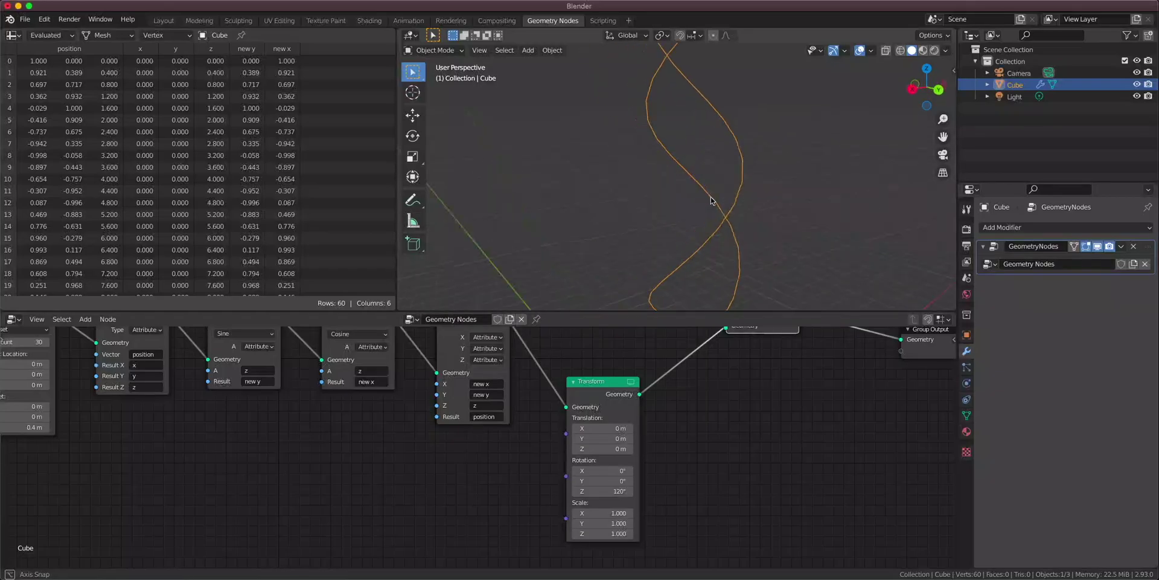
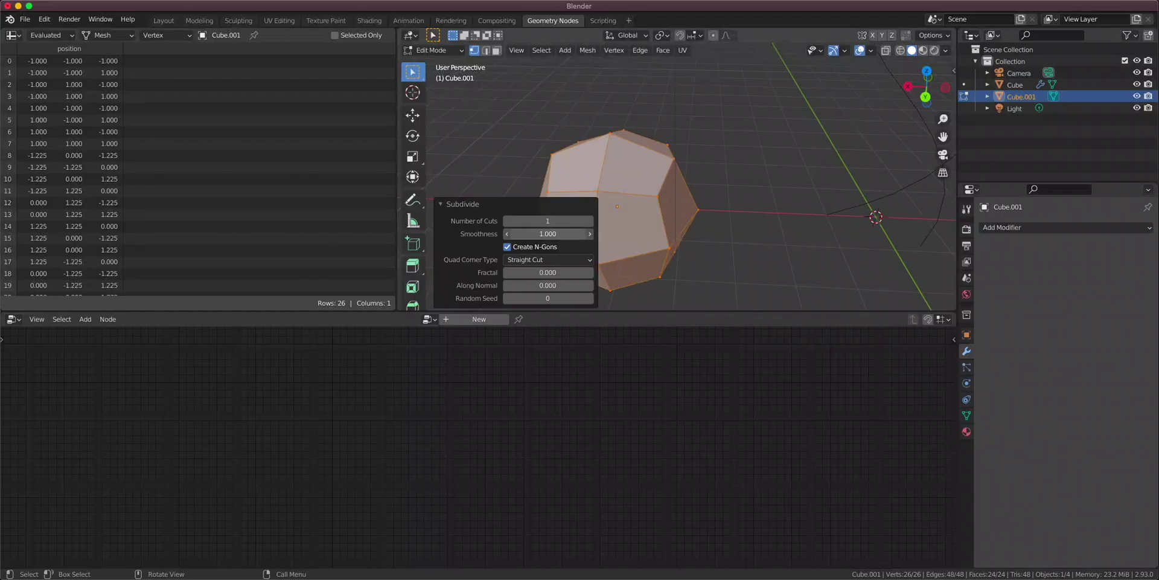
Set the Subdivide operation on the Cube.001 mesh to 3 cuts and return to Object Mode.
click(590, 221)
click(590, 221)
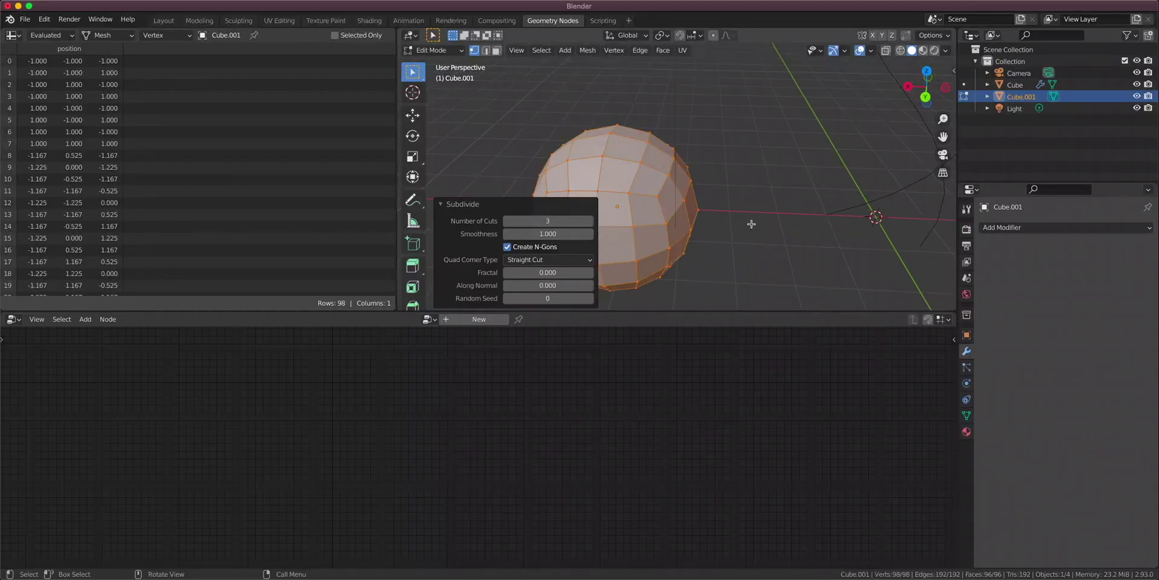
key(Tab)
scroll(746, 235, down, 3)
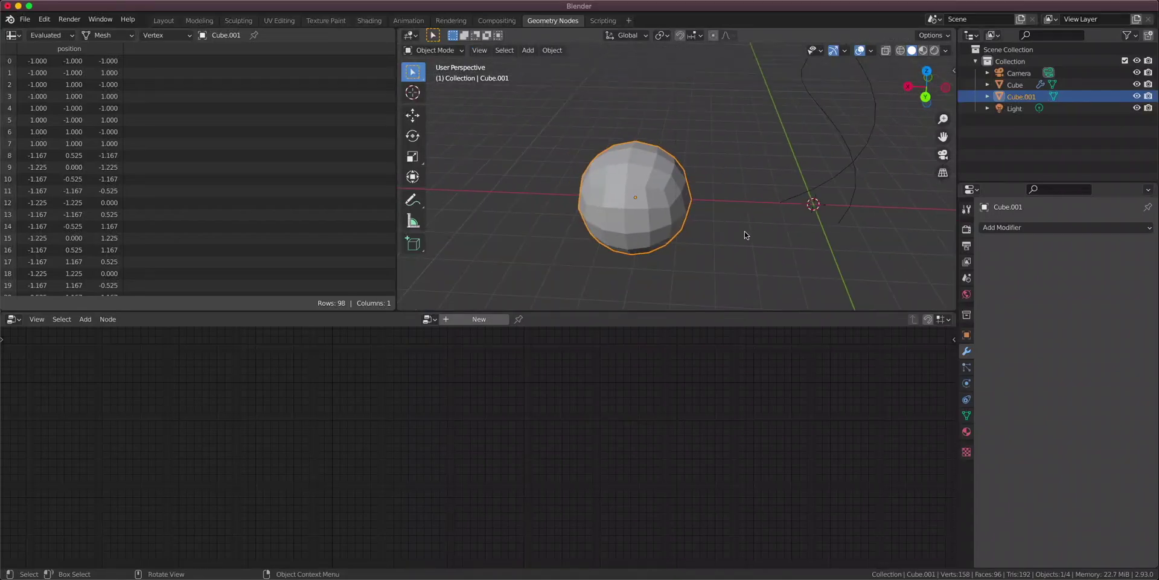
mouse_move(745, 235)
middle_down()
mouse_move(728, 231)
mouse_move(765, 225)
mouse_move(755, 229)
middle_up()
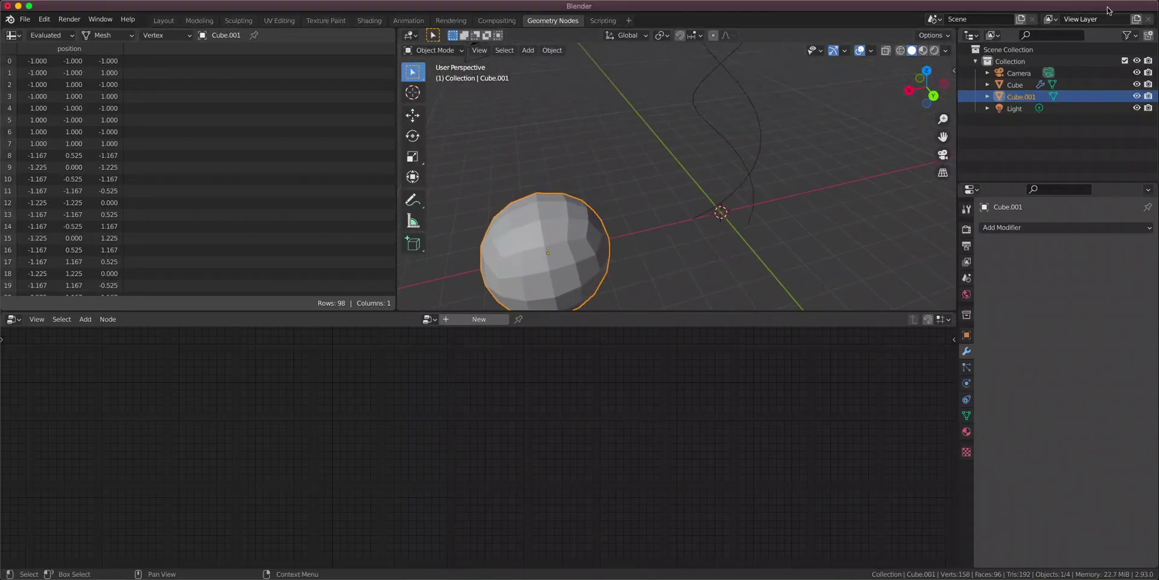
Rename the Cube.001 object to ball and move it along the X axis to the other side of the helix.
double_click(1020, 96)
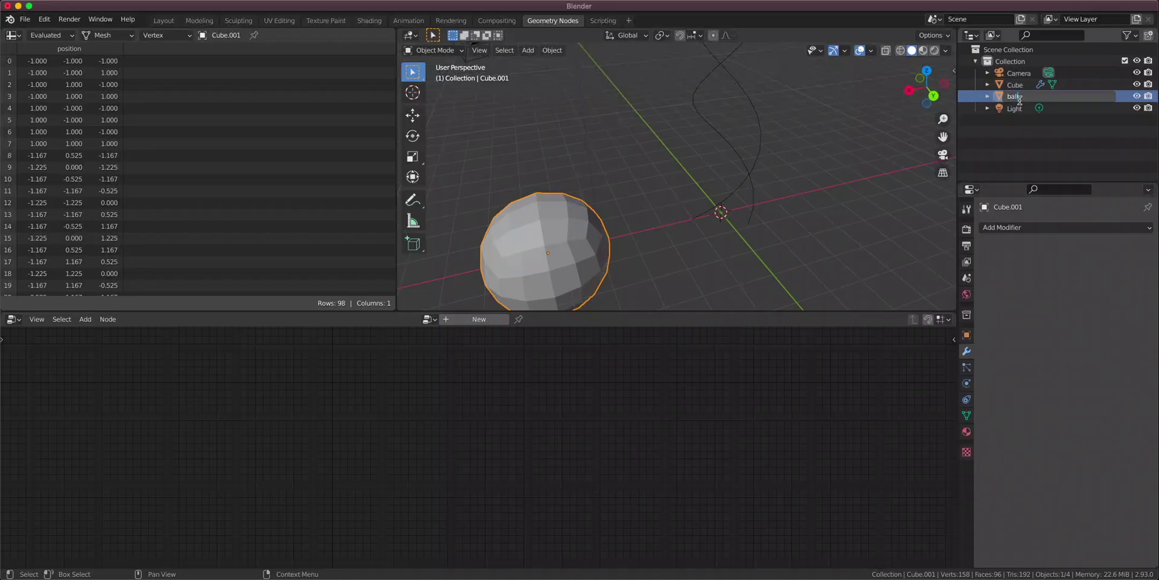
key(Return)
key(g)
key(x)
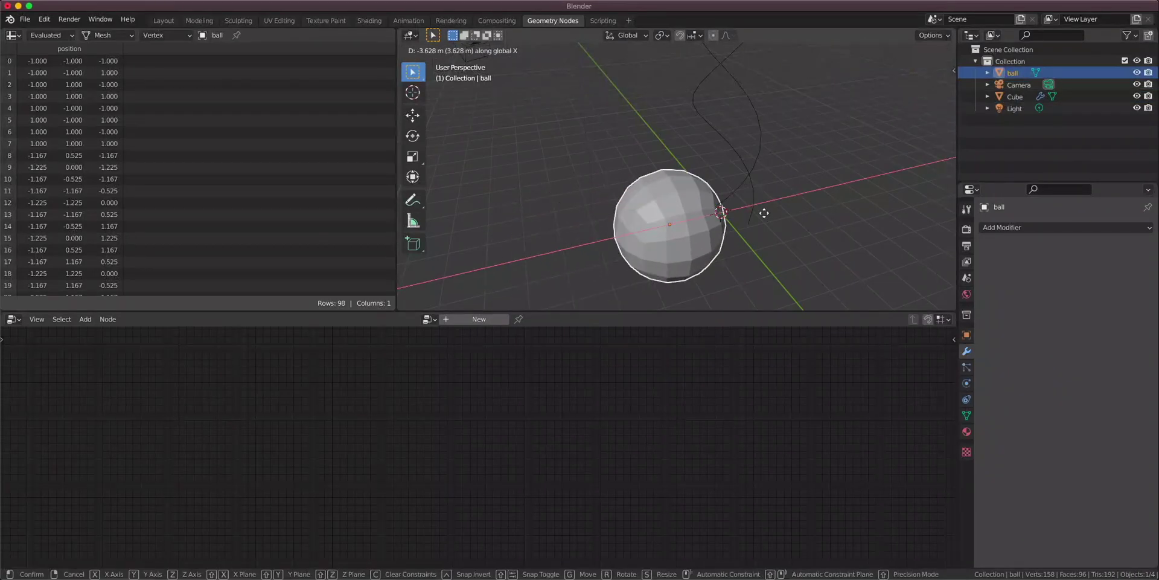
click(940, 186)
Select the helix object so its geometry node tree is available for editing.
click(753, 198)
scroll(794, 215, up, 2)
middle_drag(795, 217, 789, 239)
scroll(785, 236, down, 2)
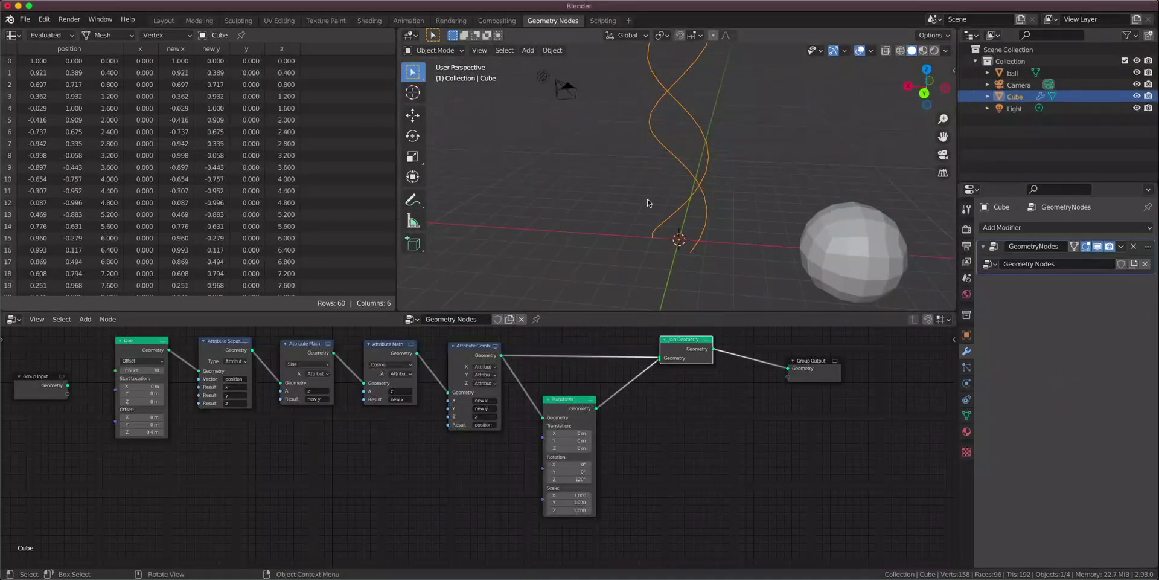
Move the Group Output node farther from Join Geometry and insert a Point Instance node on the link between them.
middle_drag(711, 367, 551, 437)
drag(662, 443, 852, 432)
scroll(483, 419, up, 2)
drag(540, 413, 509, 422)
scroll(483, 444, up, 1)
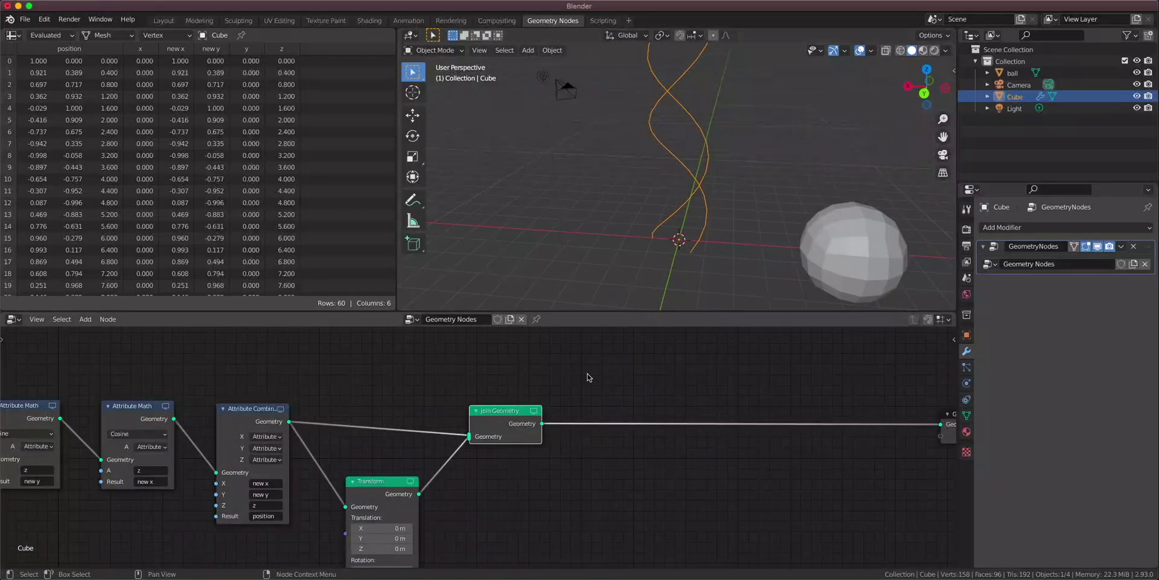
key(shift+a)
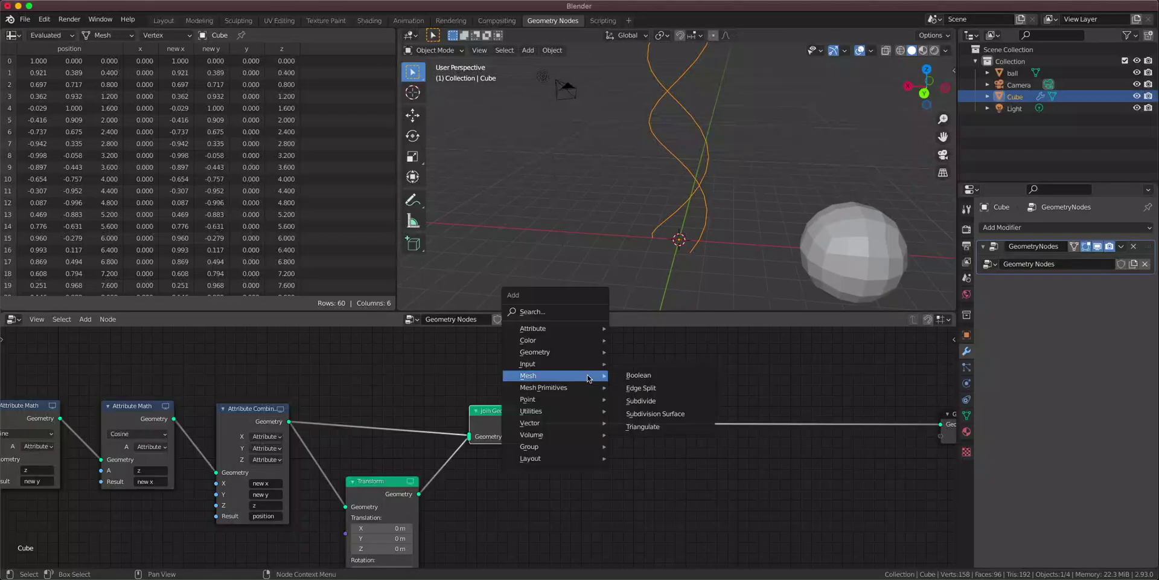
click(553, 313)
text(poi)
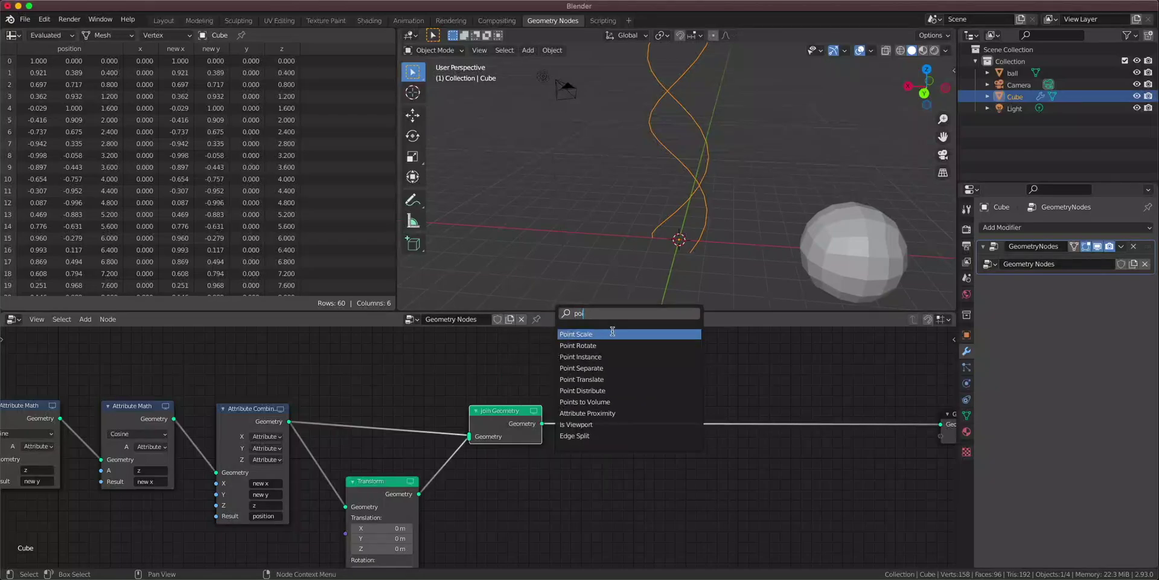
click(613, 356)
click(751, 421)
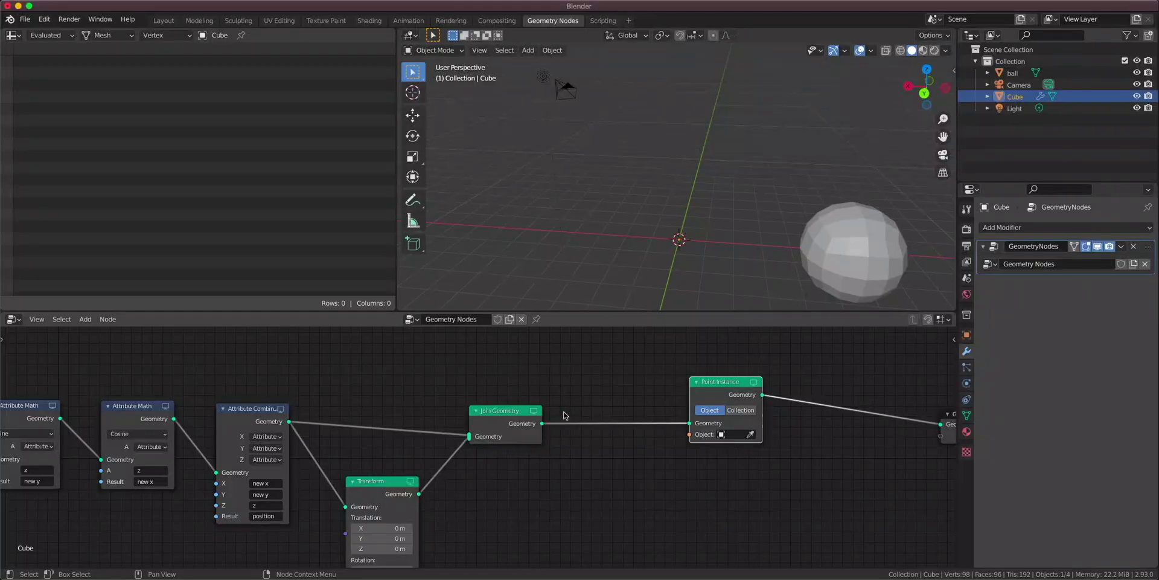
Mute the Point Instance node temporarily and examine the node chain from Line to Join Geometry alongside the bare helix strands.
drag(704, 394, 707, 397)
key(m)
scroll(338, 423, down, 2)
middle_drag(338, 422, 634, 425)
scroll(290, 449, up, 4)
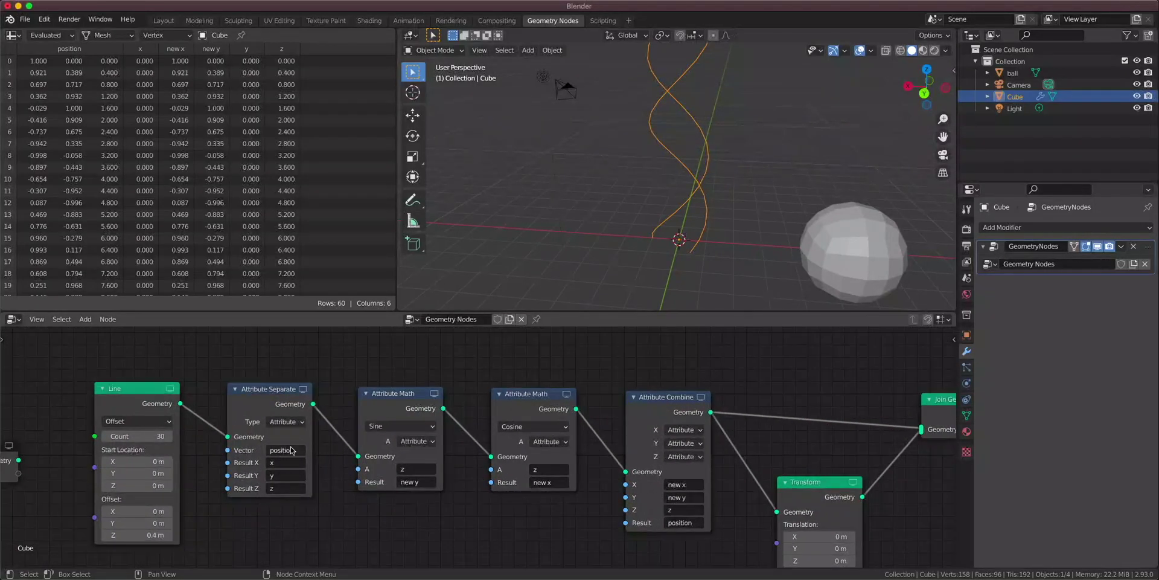
scroll(161, 448, up, 3)
middle_drag(161, 448, 301, 417)
scroll(468, 445, down, 6)
middle_drag(826, 435, 402, 423)
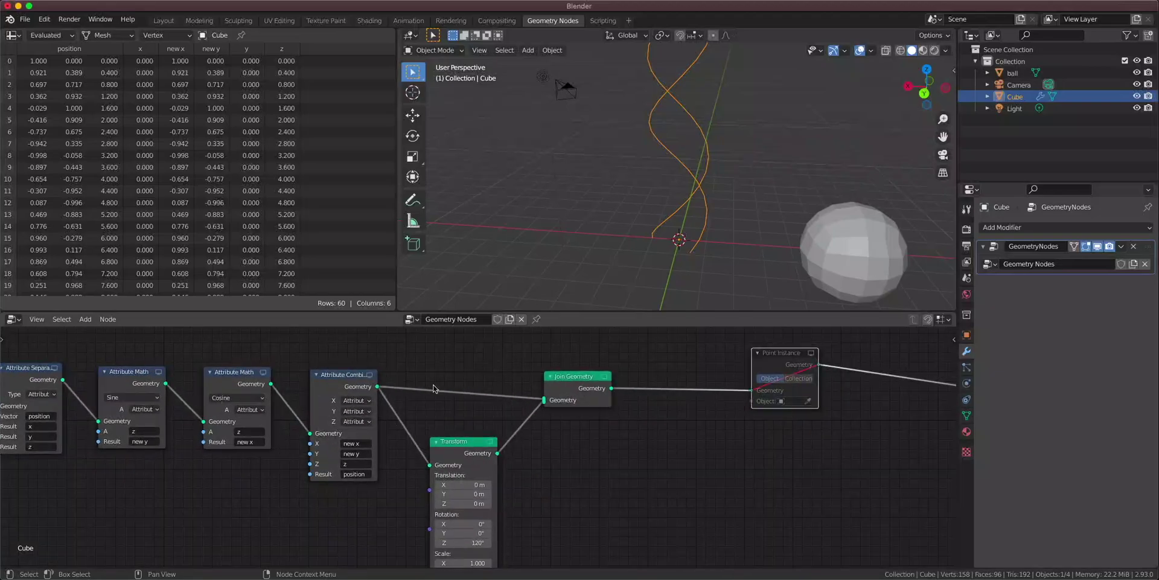
scroll(601, 403, up, 1)
middle_drag(602, 404, 564, 445)
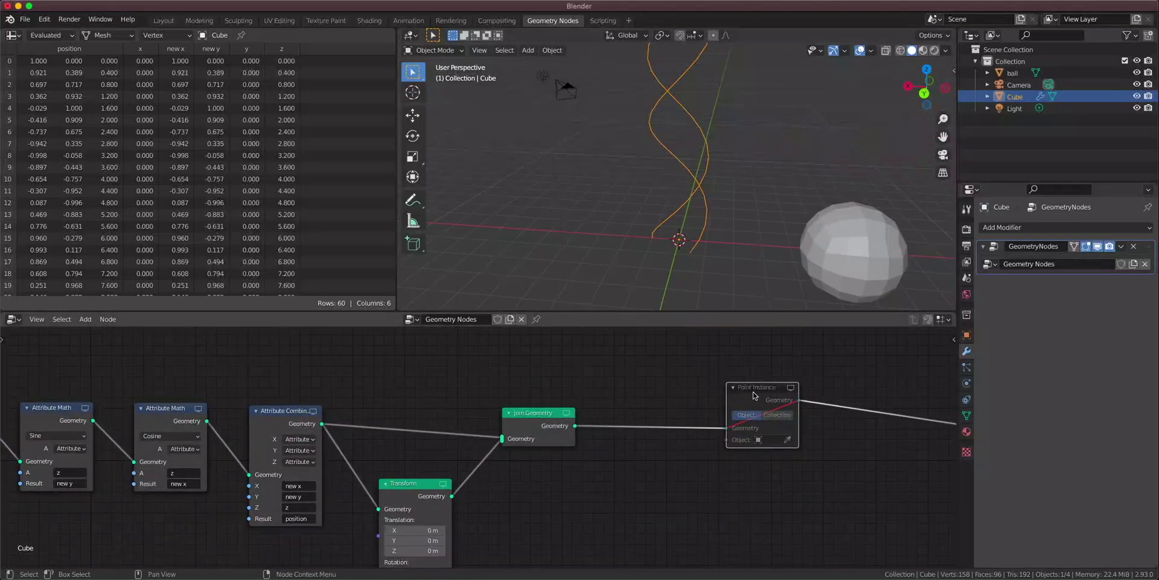
Re-enable the Point Instance node, move it slightly closer to Join Geometry and set its instanced object to ball.
drag(754, 396, 731, 403)
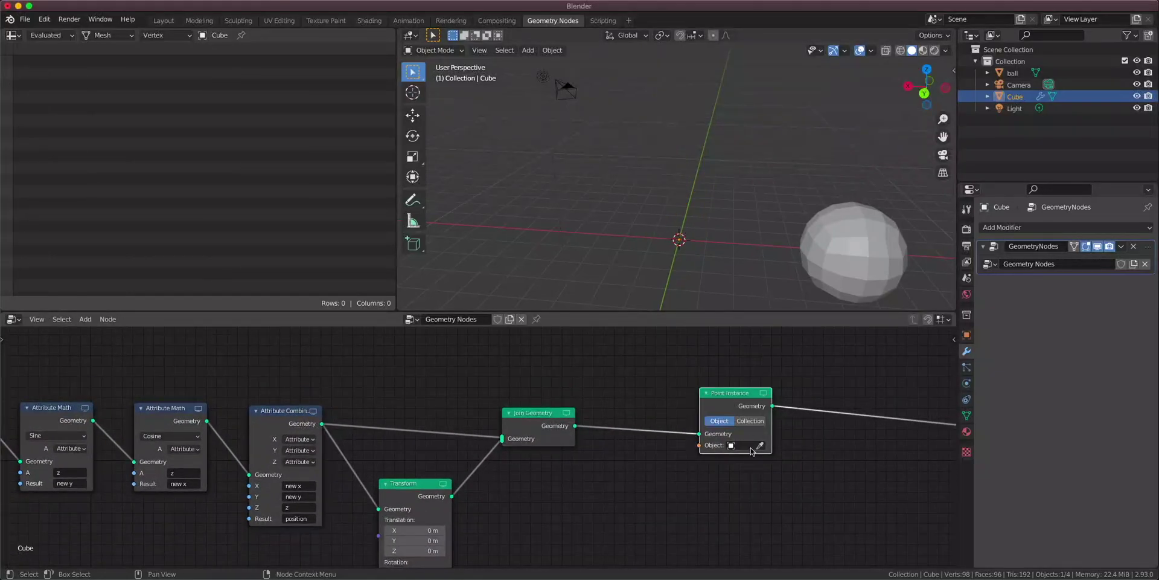
click(747, 446)
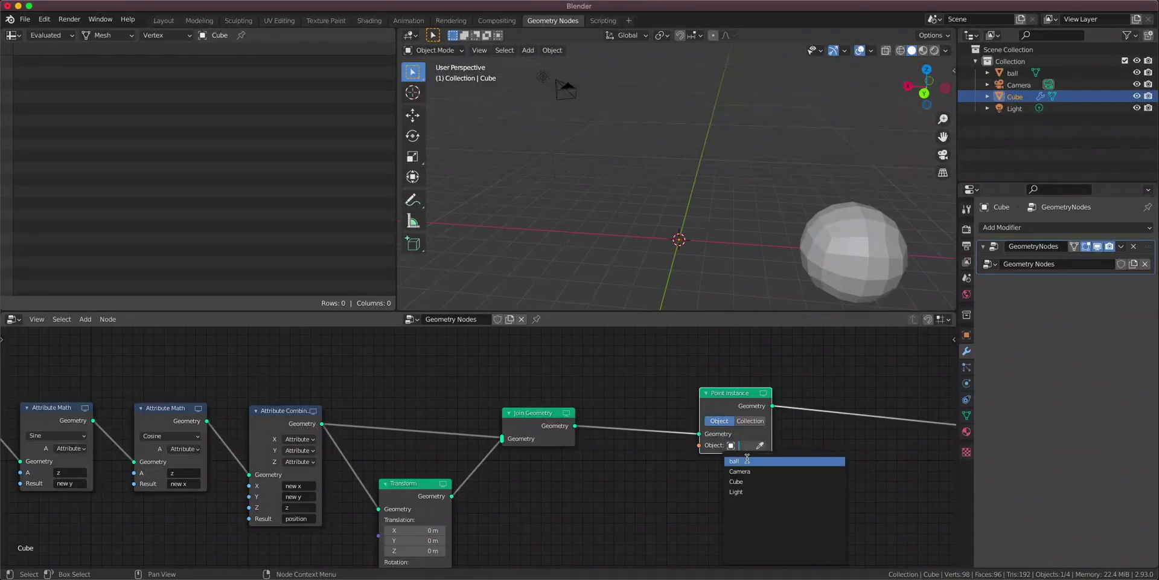
click(747, 460)
scroll(712, 157, down, 5)
middle_drag(704, 141, 800, 199)
scroll(748, 187, up, 4)
scroll(785, 211, down, 3)
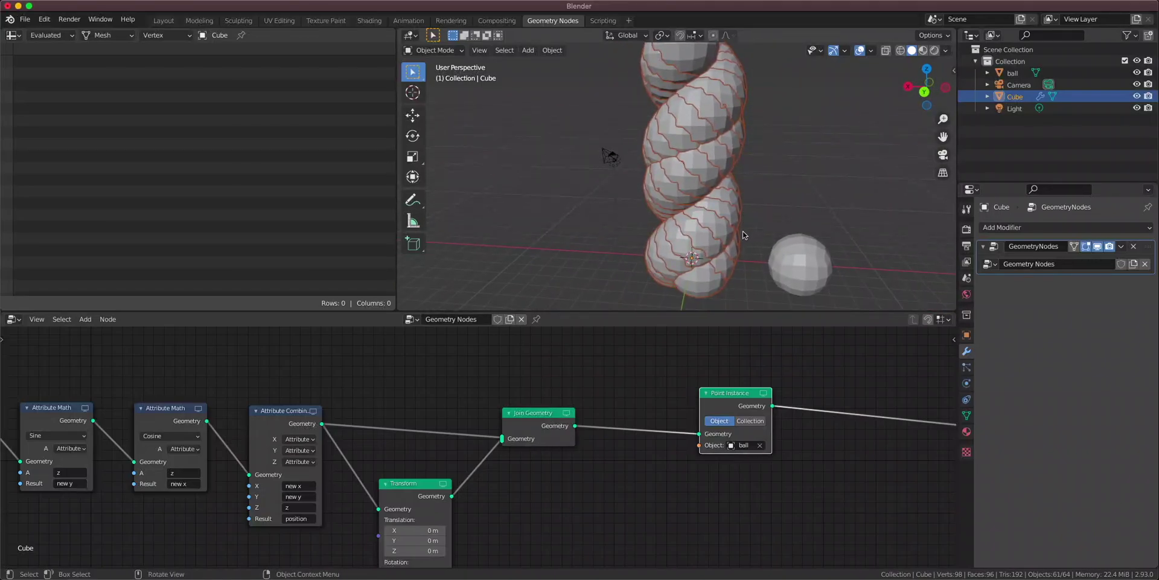
scroll(744, 235, down, 3)
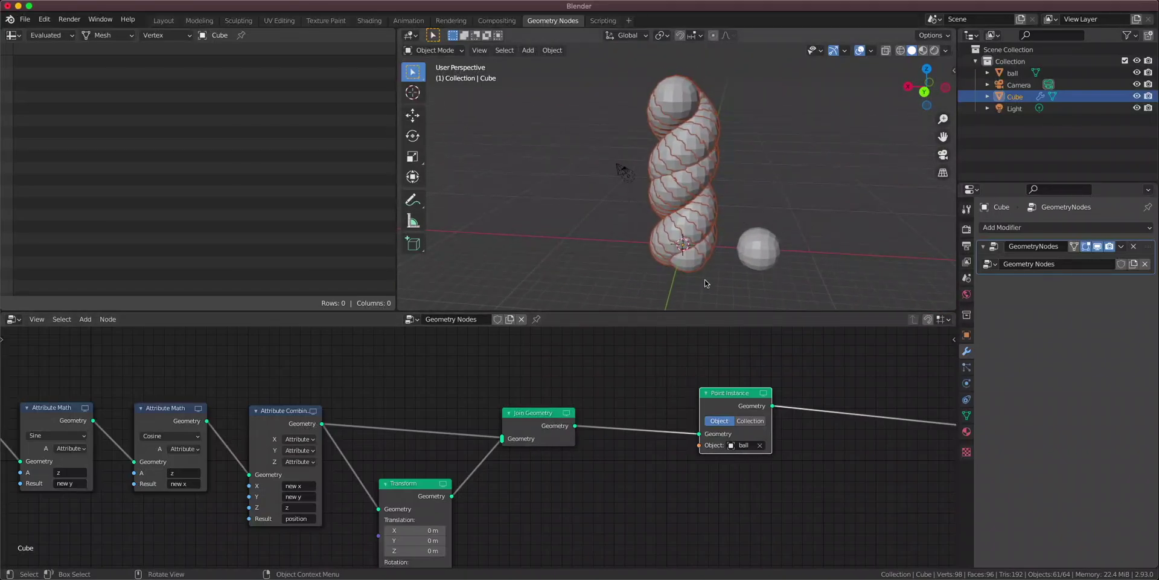
scroll(726, 261, up, 3)
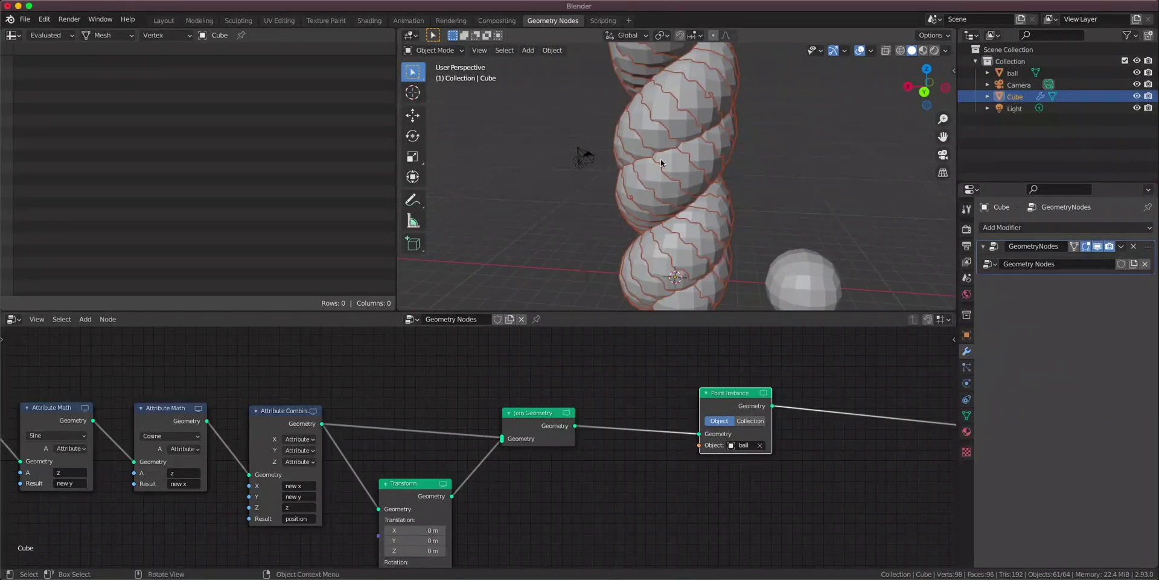
Insert an Attribute Randomize node on the link between Join Geometry and Point Instance.
drag(732, 404, 767, 407)
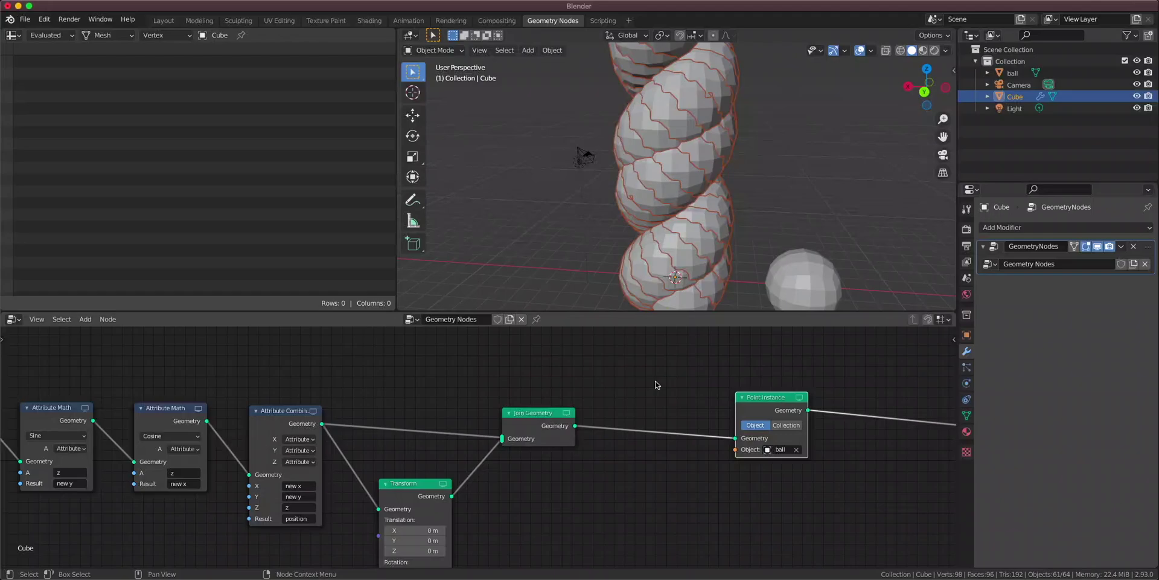
key(shift+a)
click(640, 352)
text(rand)
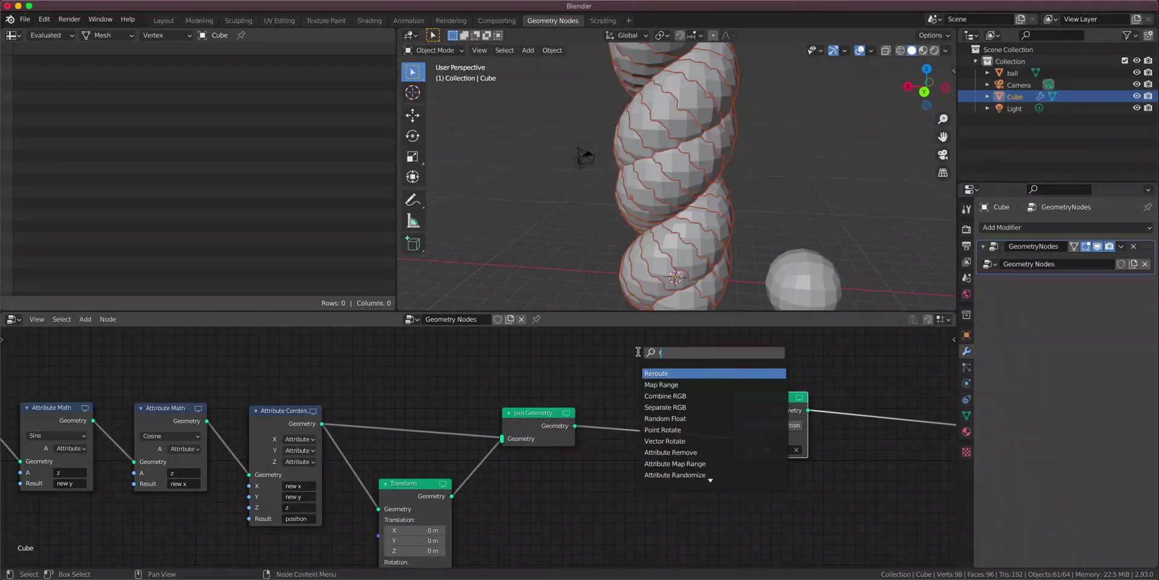
click(682, 384)
click(684, 403)
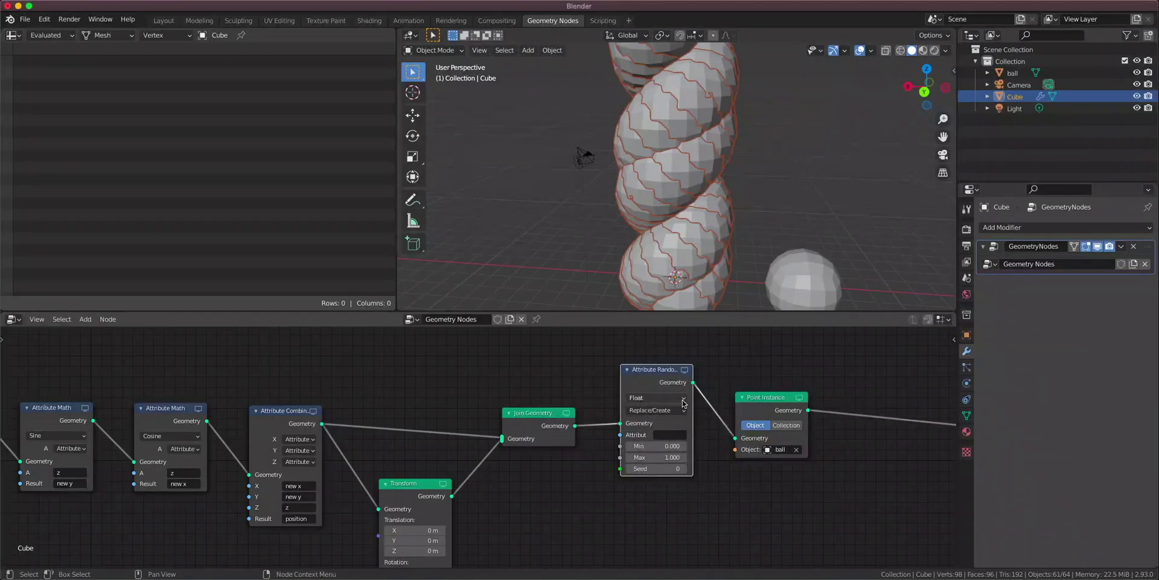
scroll(764, 410, up, 1)
Set the Attribute Randomize node to the scale attribute with a minimum of 0.1 and a maximum of 0.12.
click(694, 432)
text(s)
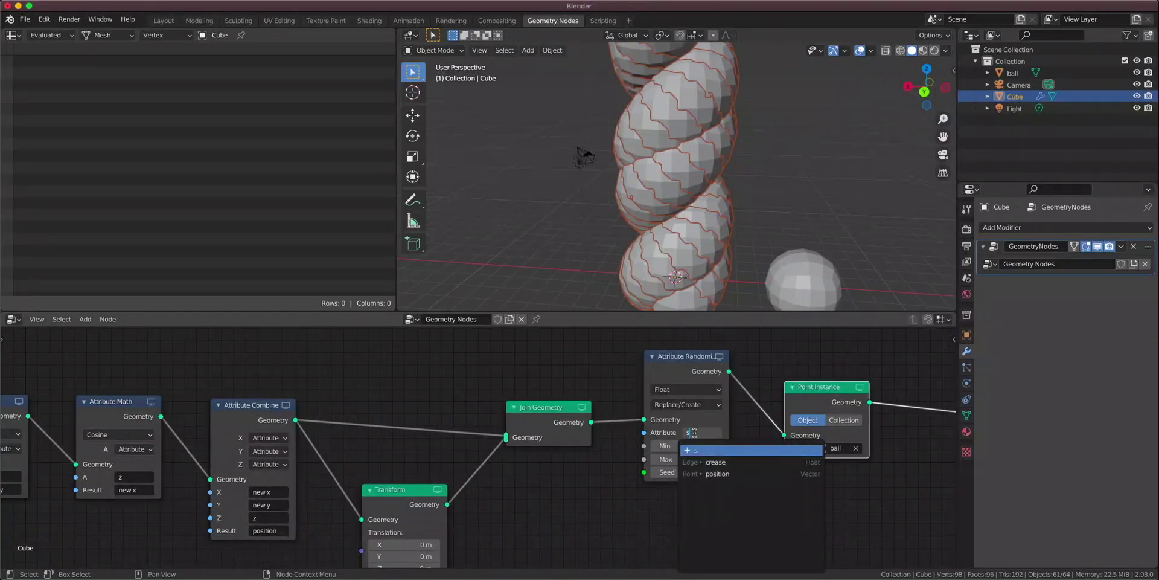
text(cale)
key(Return)
click(691, 445)
text(0.0)
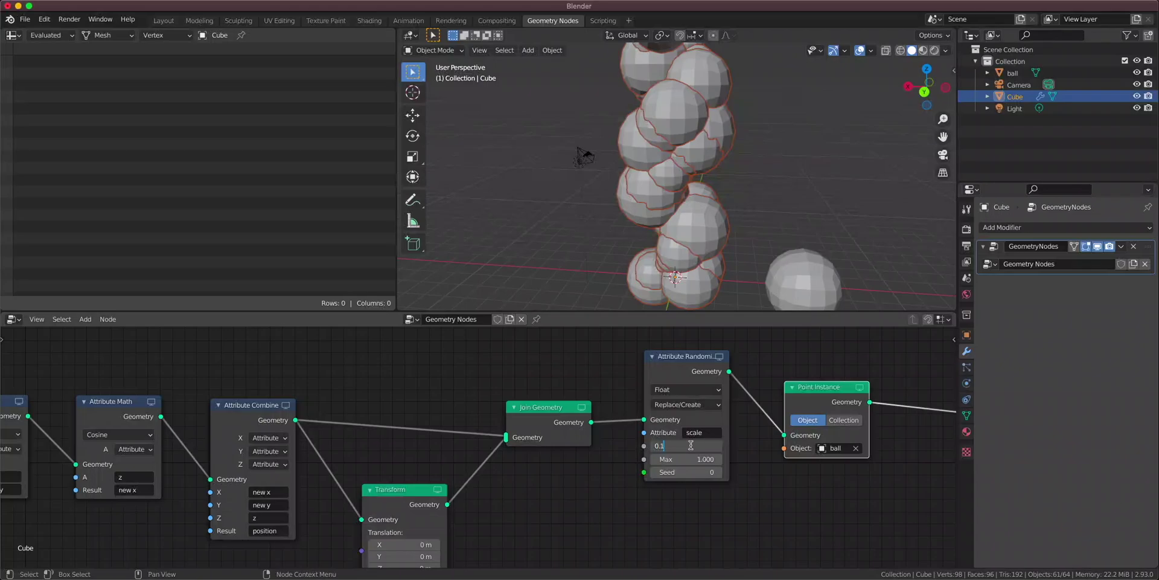
key(Return)
click(685, 459)
text(1.0)
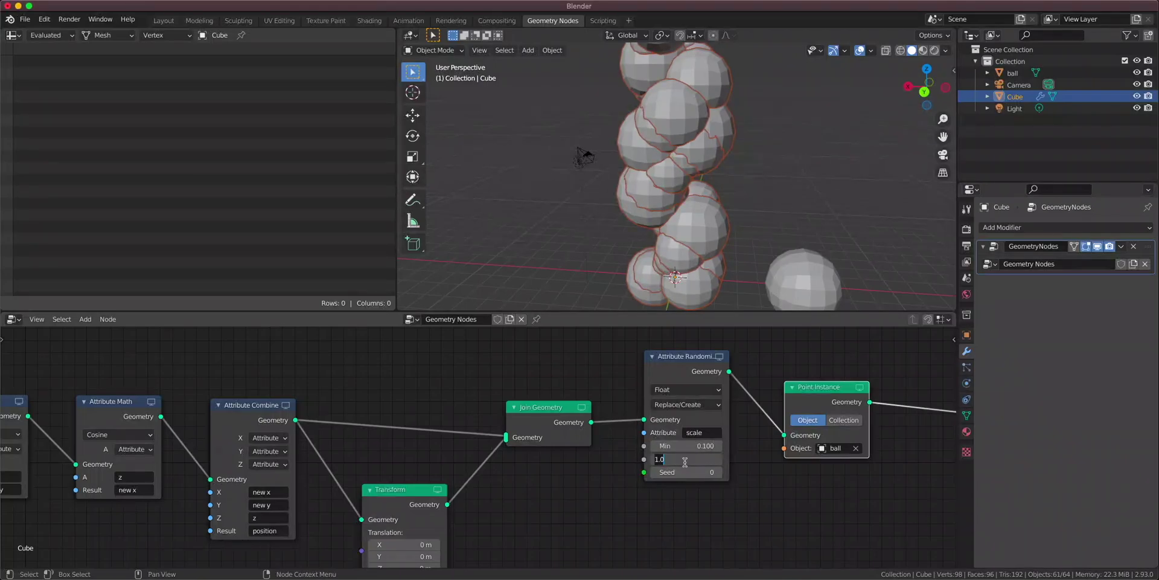
key(Return)
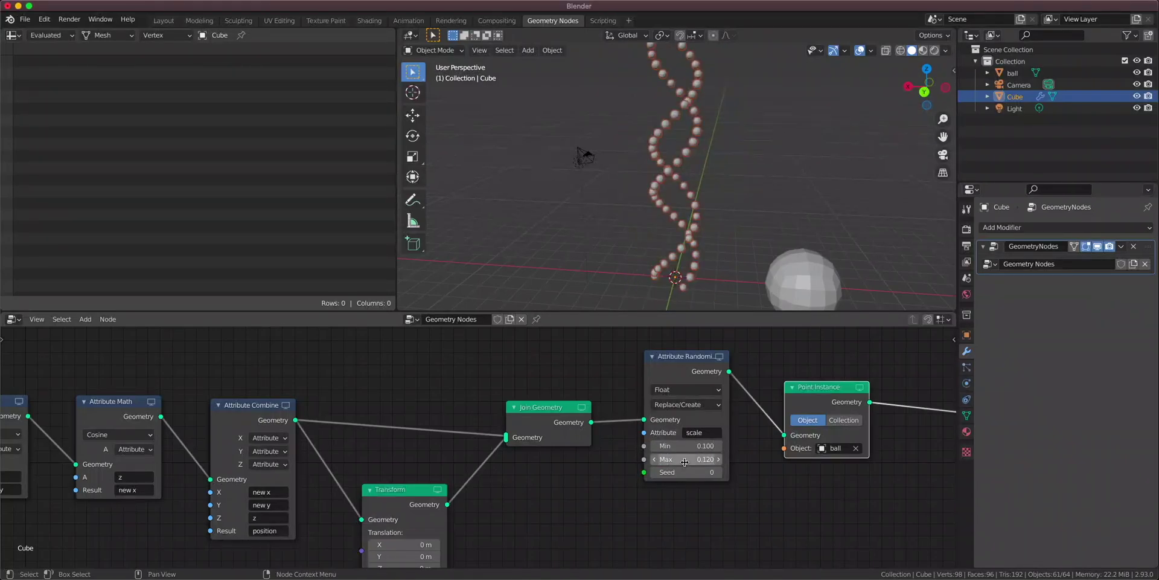
Inspect the beaded double helix from another angle and compare it with the DNA reference image in the browser.
click(815, 189)
middle_drag(816, 189, 746, 184)
key(super+Tab)
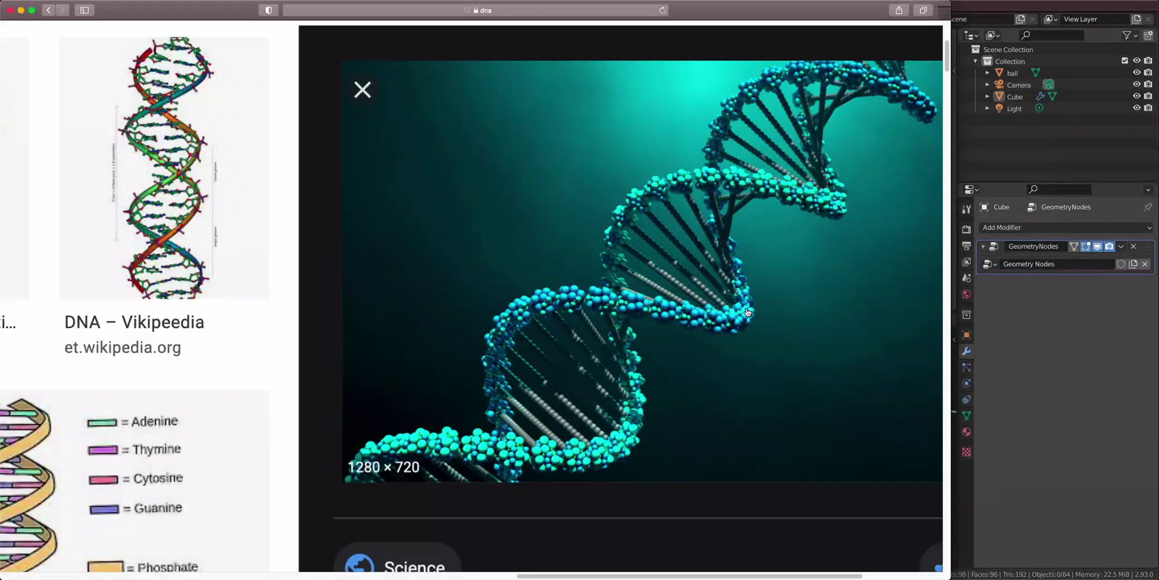
key(super+Tab)
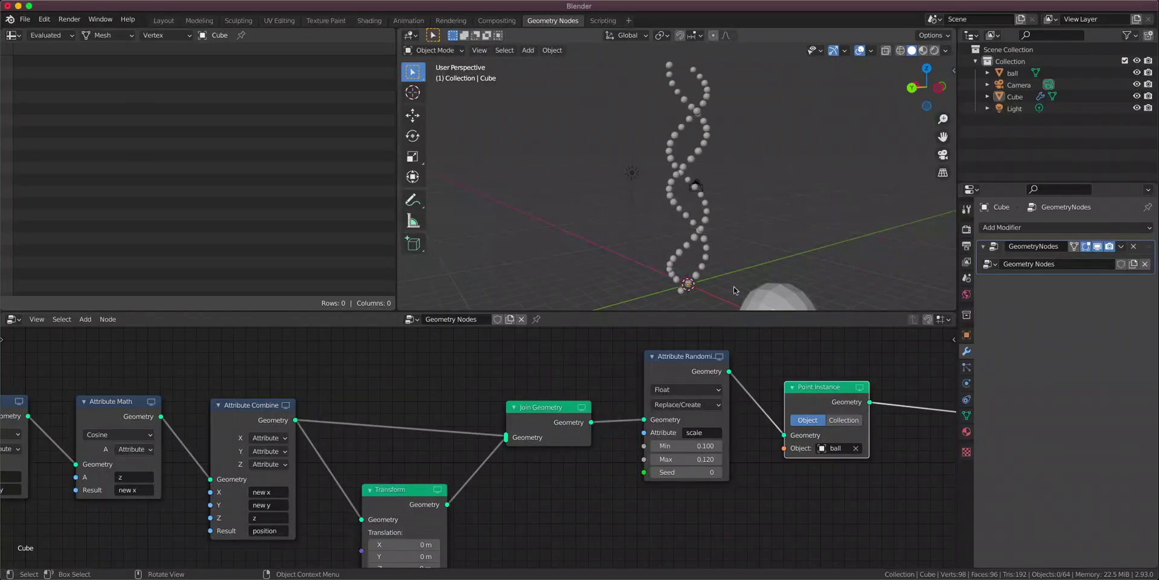
Shift the Transform and Join Geometry nodes slightly to tidy the helix node tree.
scroll(791, 435, down, 2)
drag(396, 469, 388, 456)
drag(497, 414, 487, 410)
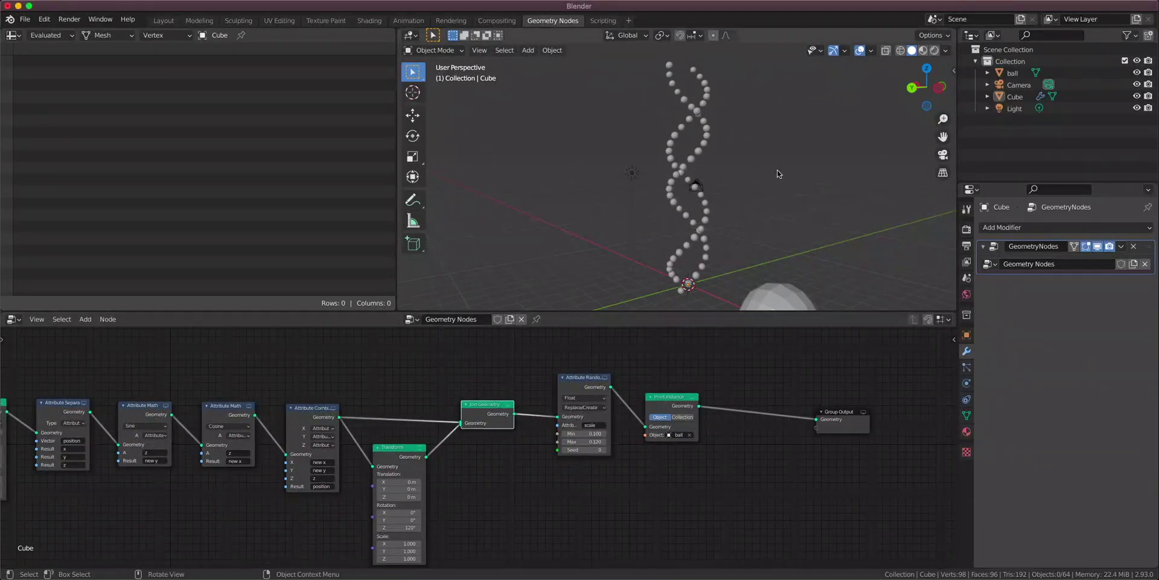
Add a new cube, move it along the Y axis away from the helix and create a new geometry node tree for it.
middle_drag(777, 176, 645, 200)
scroll(645, 200, up, 3)
key(shift+a)
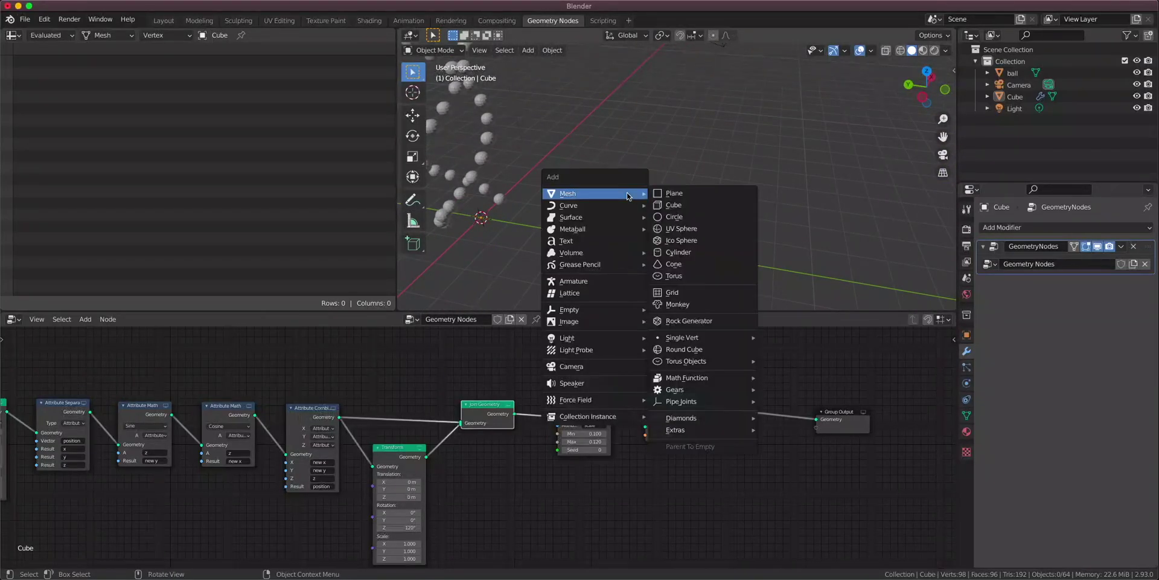
click(676, 208)
key(g)
key(y)
click(646, 222)
click(457, 321)
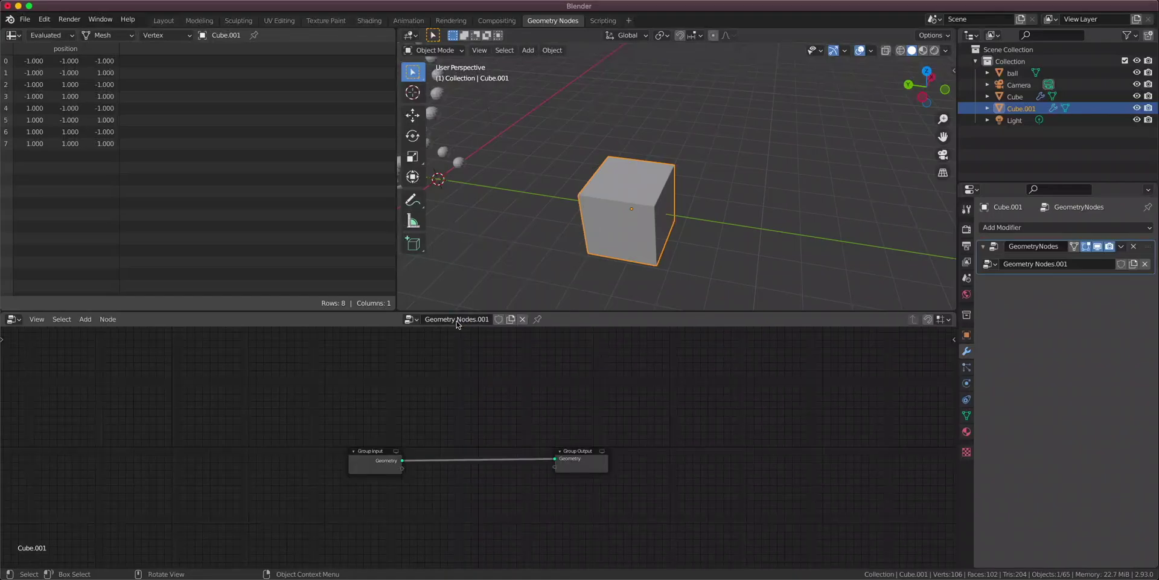
Spread the Group Input and Group Output nodes of the new tree far apart.
scroll(449, 375, up, 4)
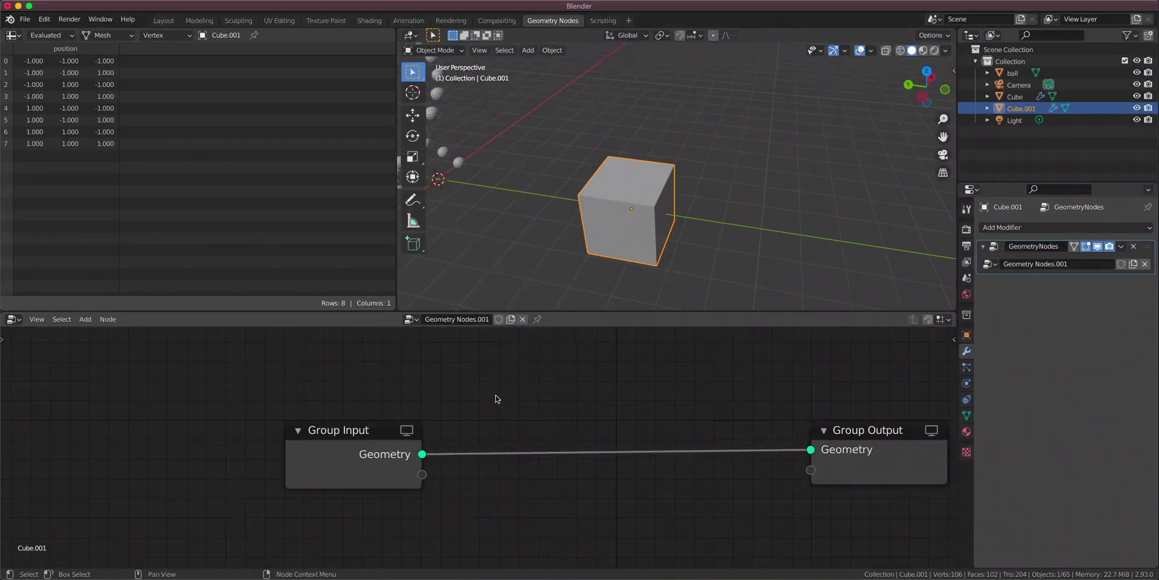
scroll(483, 396, down, 1)
drag(342, 450, 67, 453)
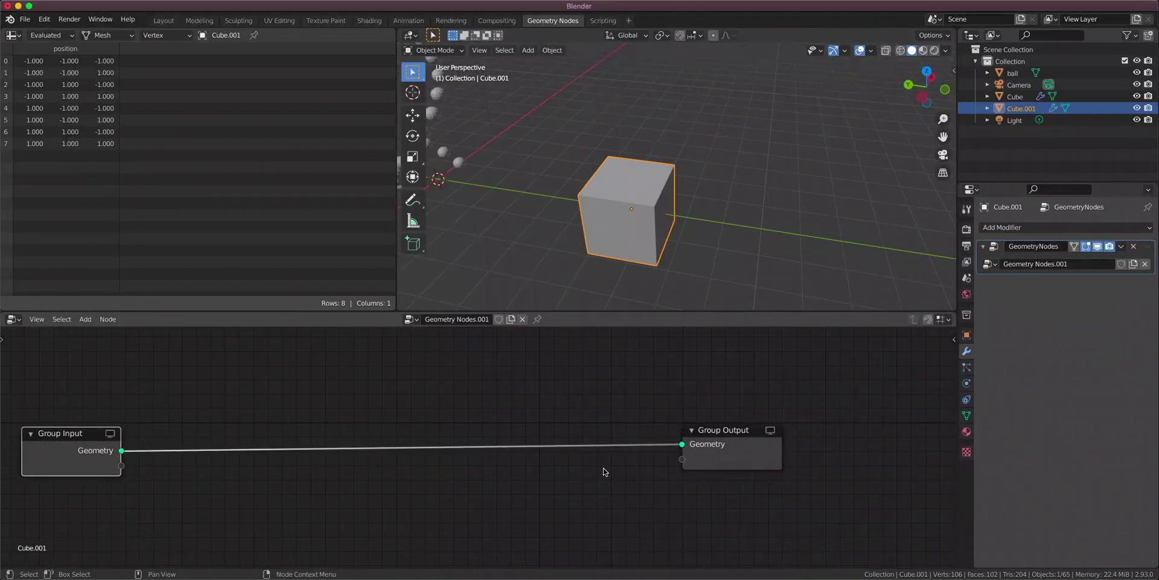
drag(712, 467, 844, 468)
scroll(470, 447, down, 1)
middle_drag(529, 418, 547, 434)
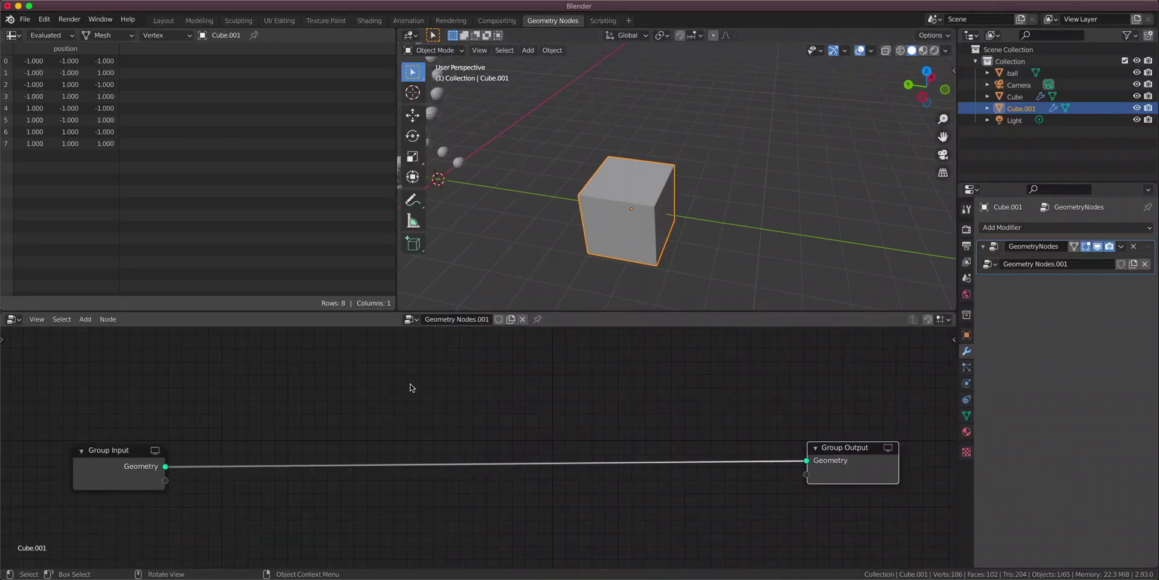
Check the rungs in the DNA reference image and insert a Line mesh primitive node feeding the Group Output.
scroll(425, 378, down, 1)
key(shift+a)
mouse_move(462, 376)
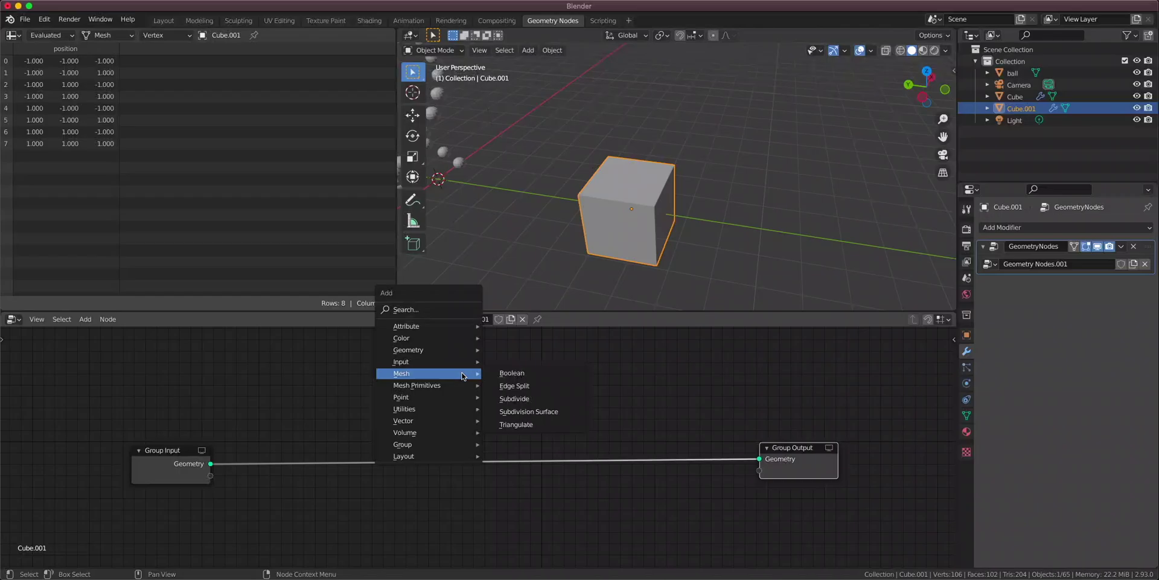
key(super+Tab)
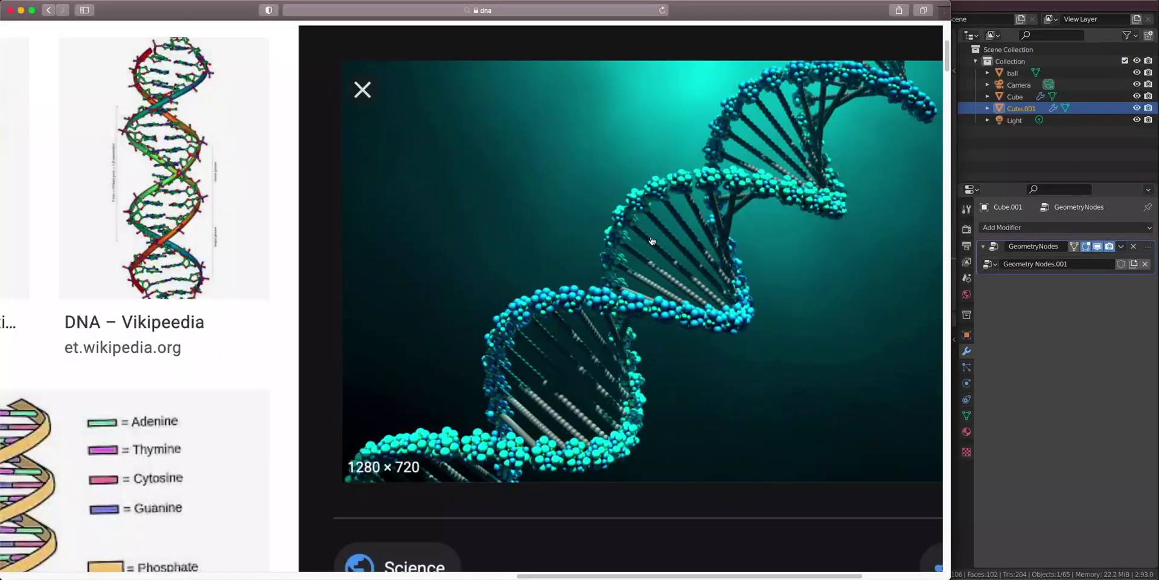
ctrl+scroll(686, 267, up, 3)
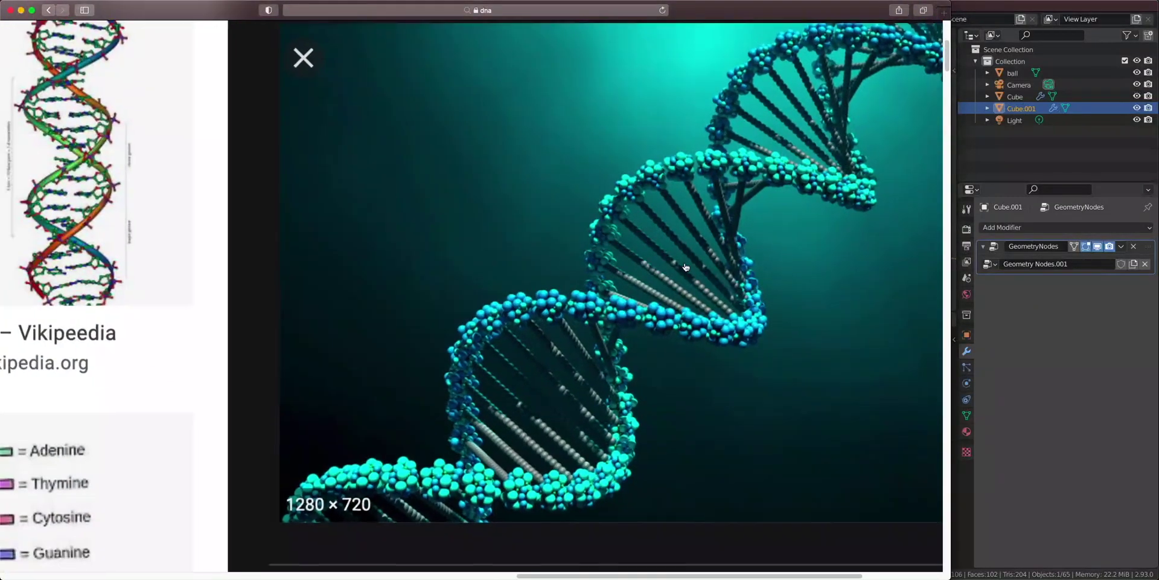
ctrl+scroll(686, 266, down, 3)
key(super+Tab)
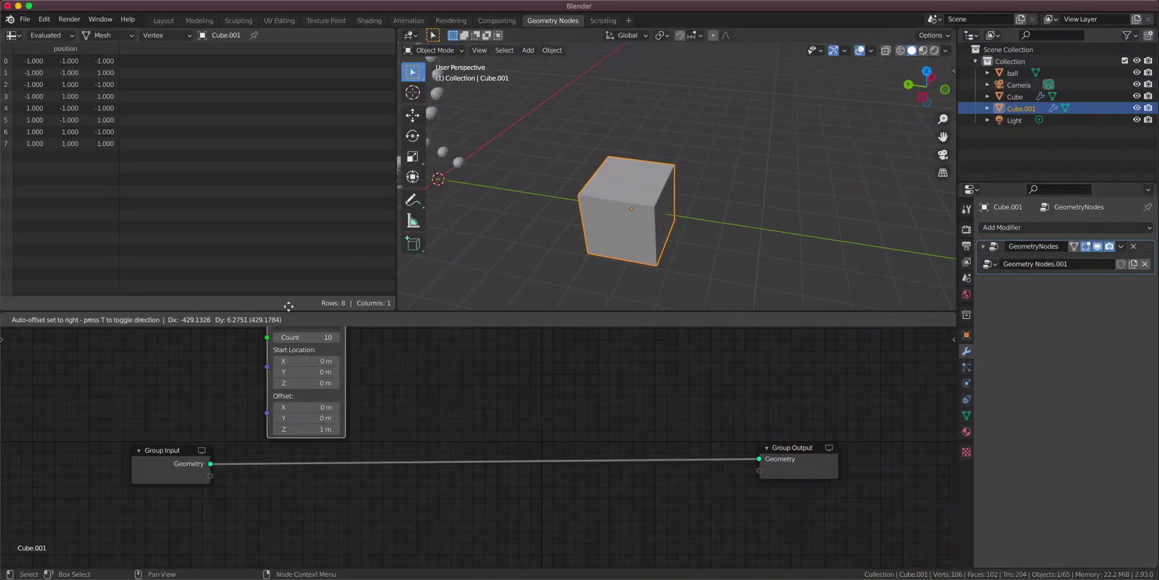
click(301, 374)
drag(271, 412, 242, 425)
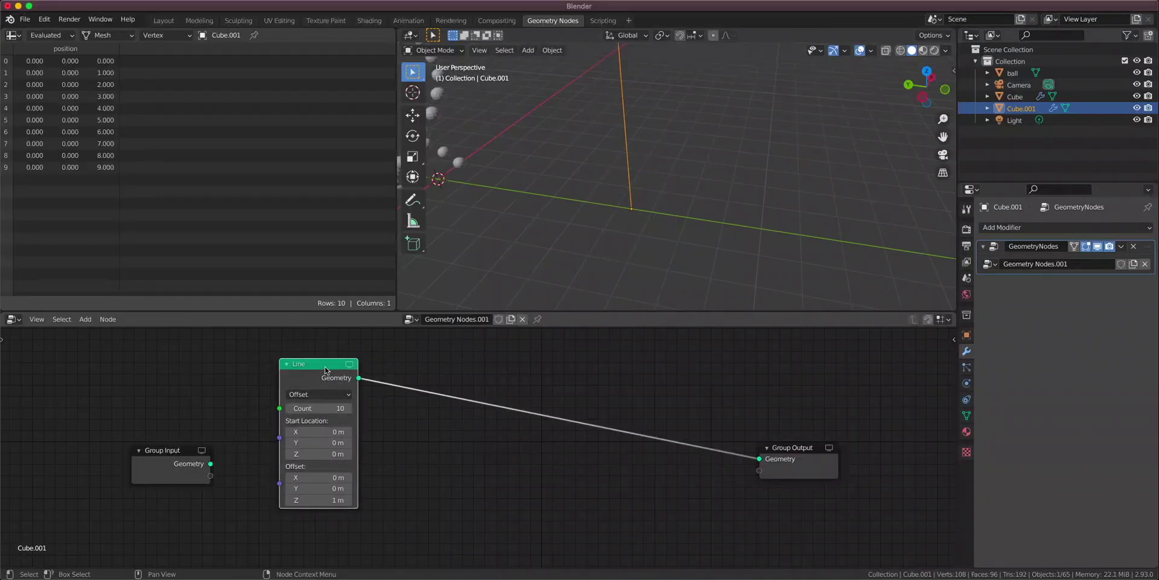
drag(326, 367, 322, 376)
Insert a Point Instance node between Line and Group Output and set its instanced object to ball.
key(shift+a)
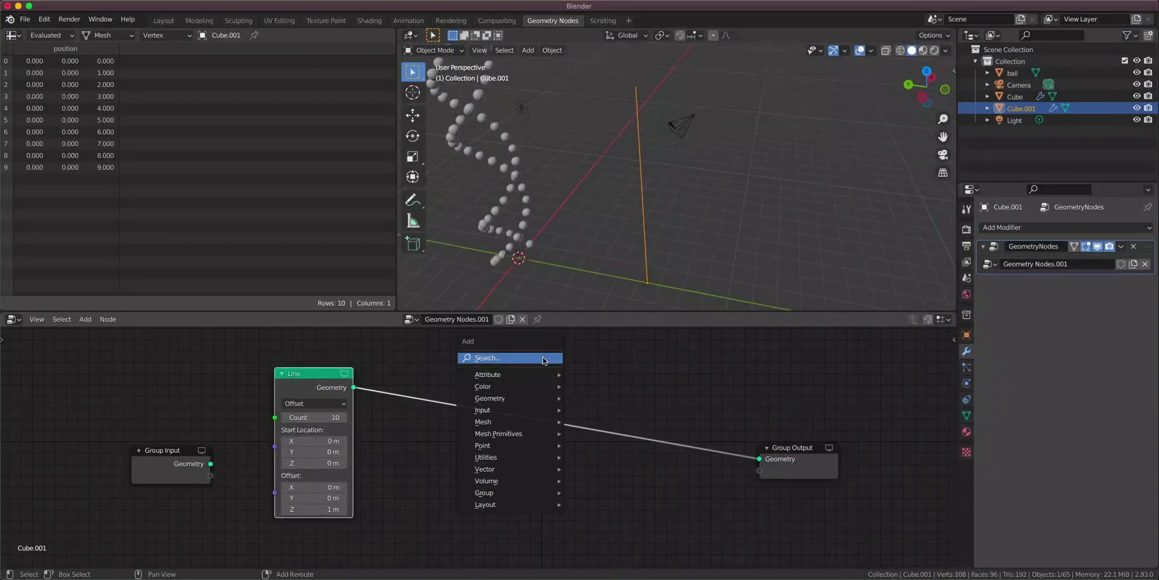
click(544, 357)
text(in)
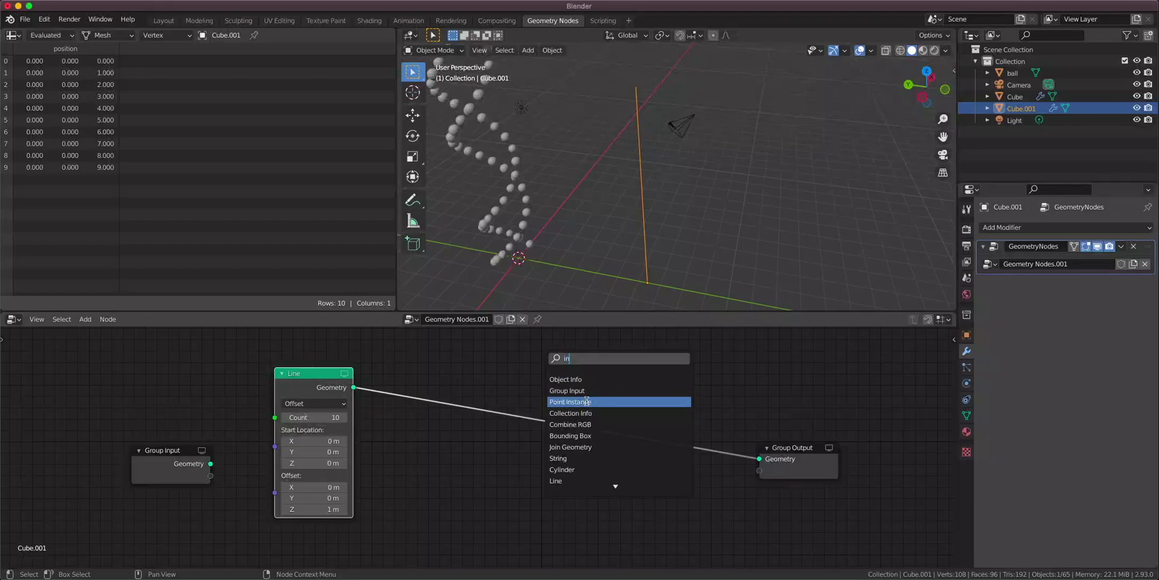
click(588, 401)
click(591, 407)
click(601, 426)
click(608, 445)
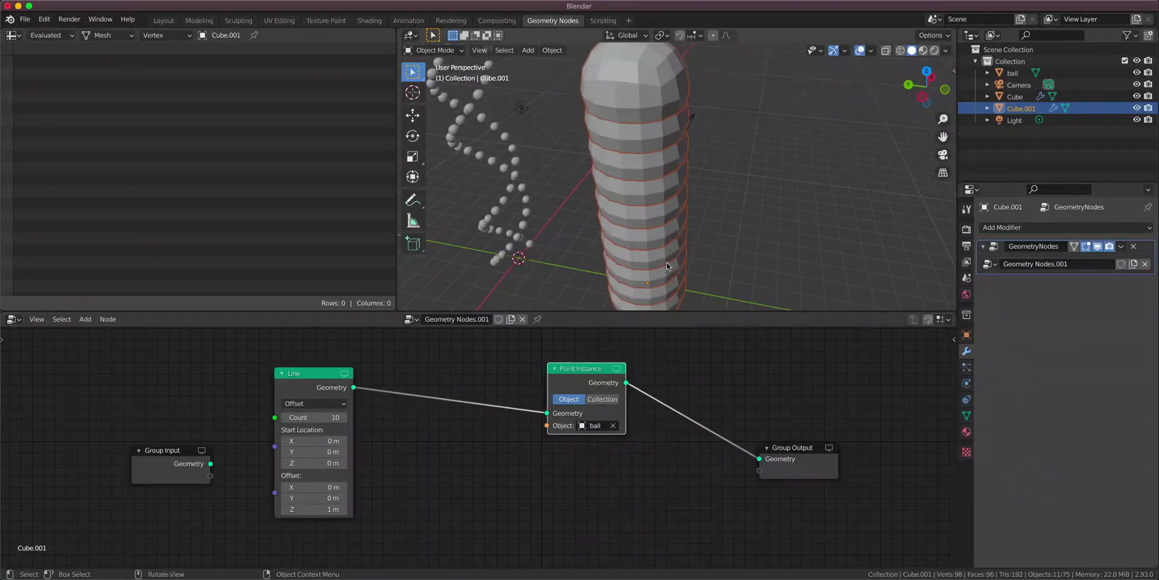
Check the rungs in the DNA reference image and insert an Attribute Randomize node between Line and Point Instance.
ctrl+scroll(664, 226, down, 2)
scroll(665, 225, down, 2)
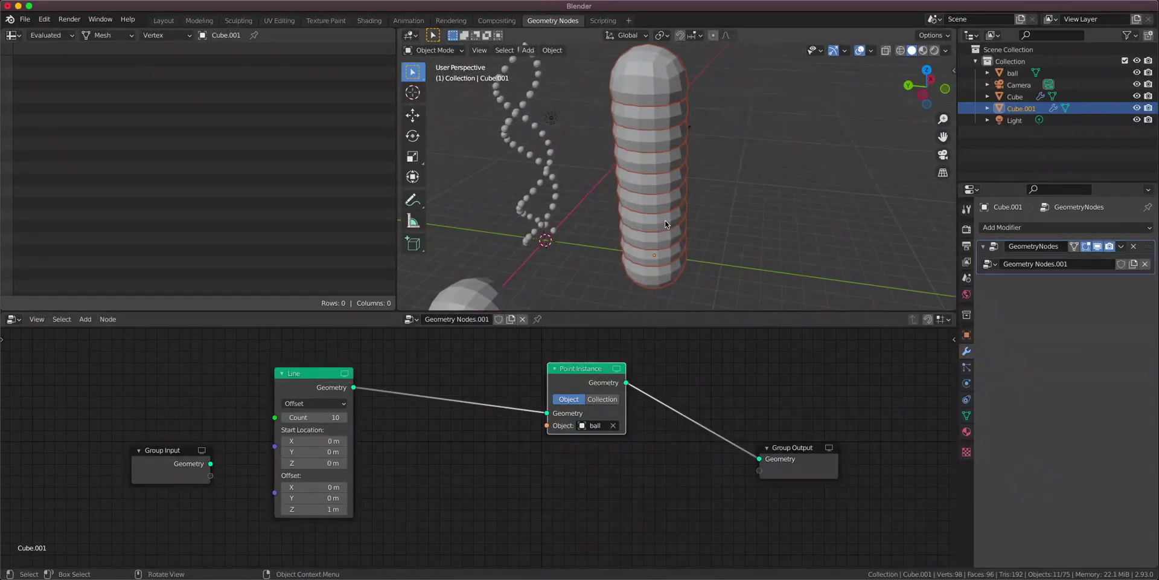
key(super+Tab)
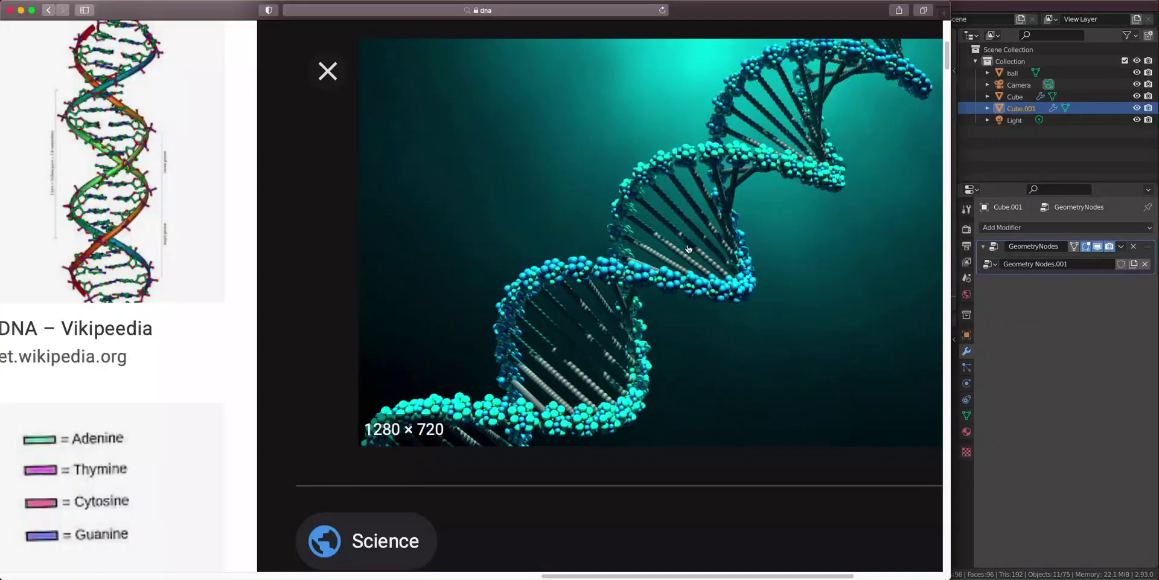
key(super+Tab)
key(shift+a)
click(503, 354)
text(r)
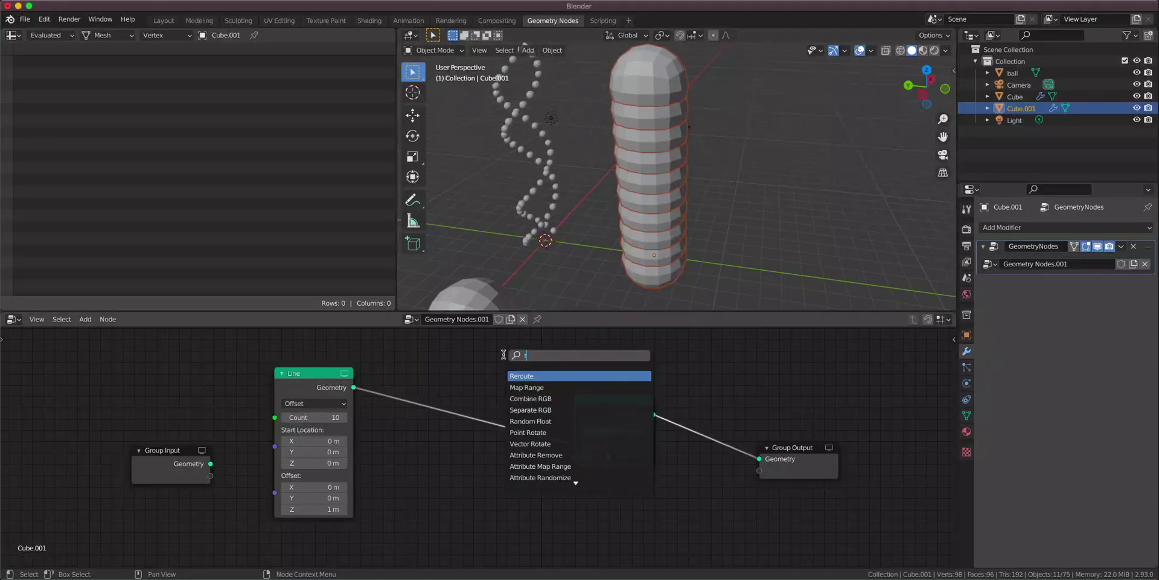
text(an)
click(552, 412)
click(489, 427)
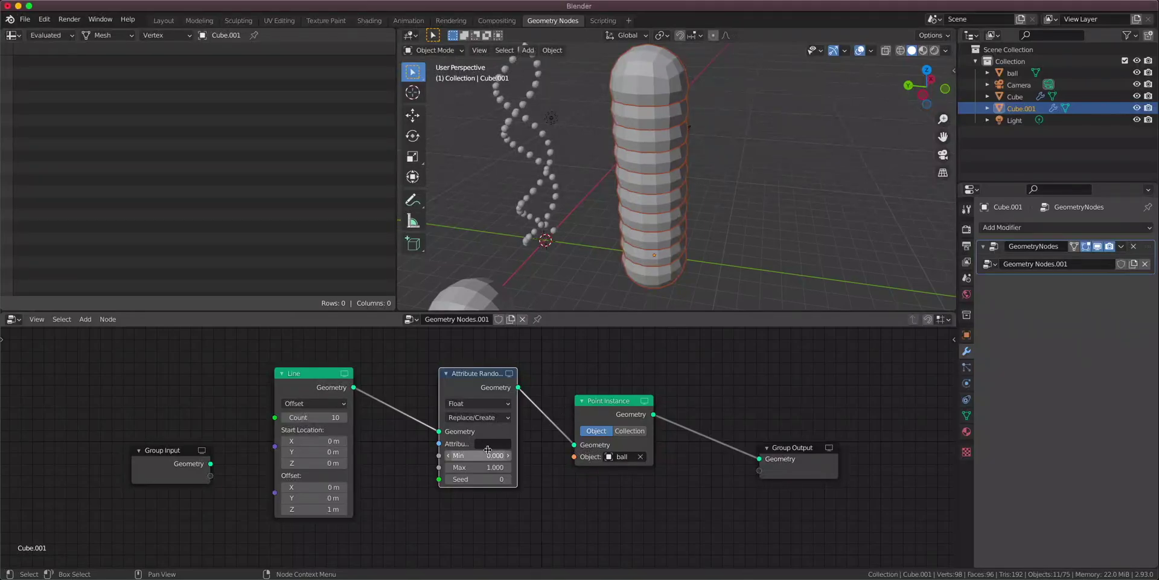
Set the Attribute Randomize node's attribute to scale and shift the Point Instance node further along the tree.
click(490, 445)
text(s)
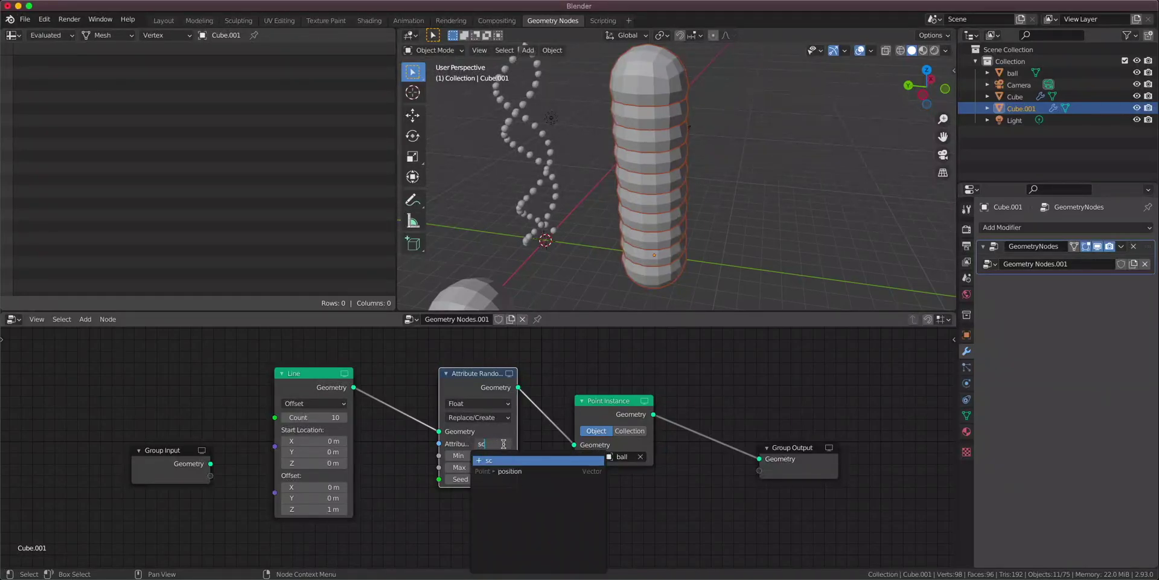
text(c)
key(BackSpace)
key(BackSpace)
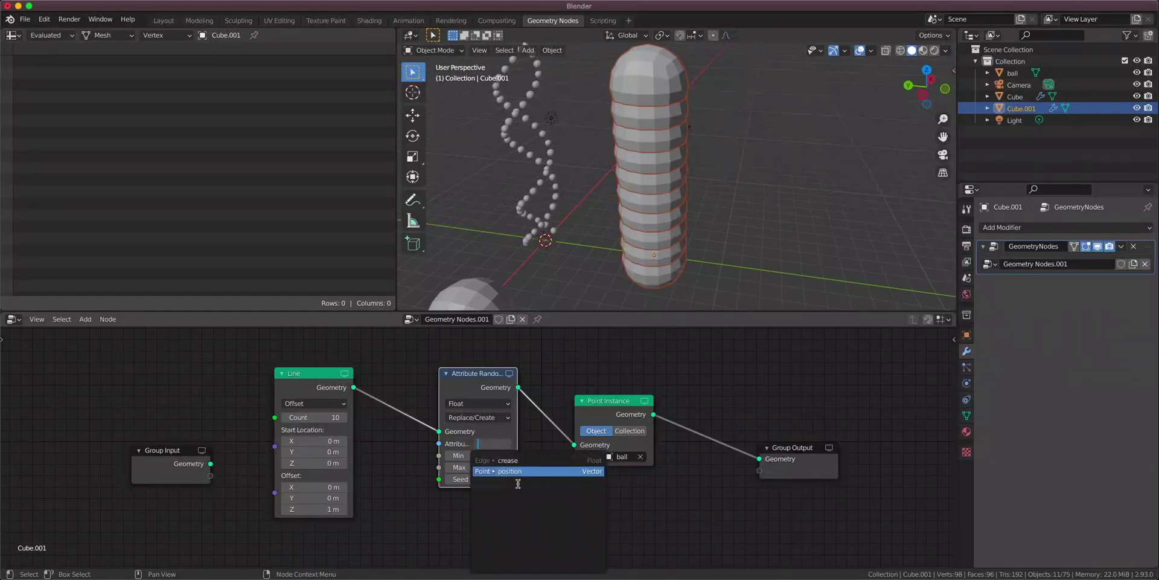
text(sca)
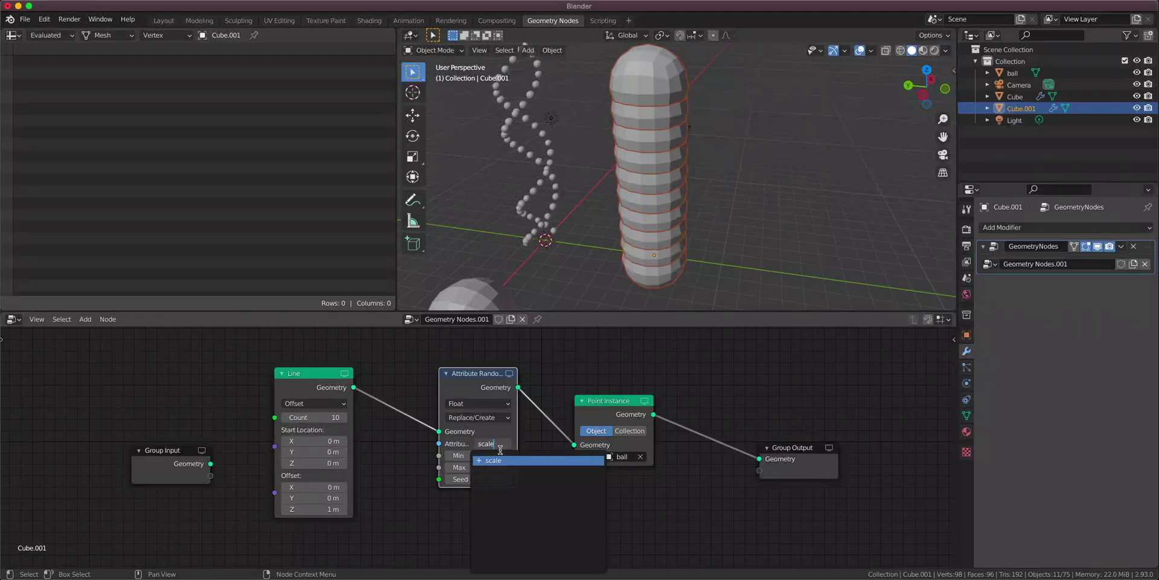
text(le)
key(Return)
drag(605, 413, 630, 413)
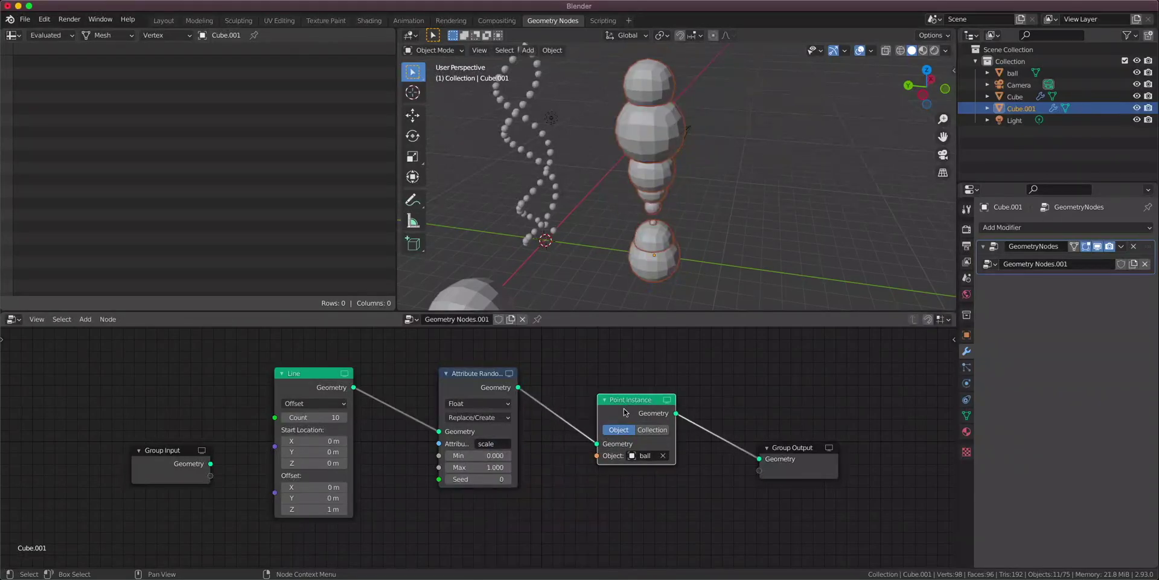
Set the scale randomization range to a minimum of 0.05 and a maximum of 0.07.
scroll(478, 448, up, 2)
click(482, 456)
text(0.0)
key(Return)
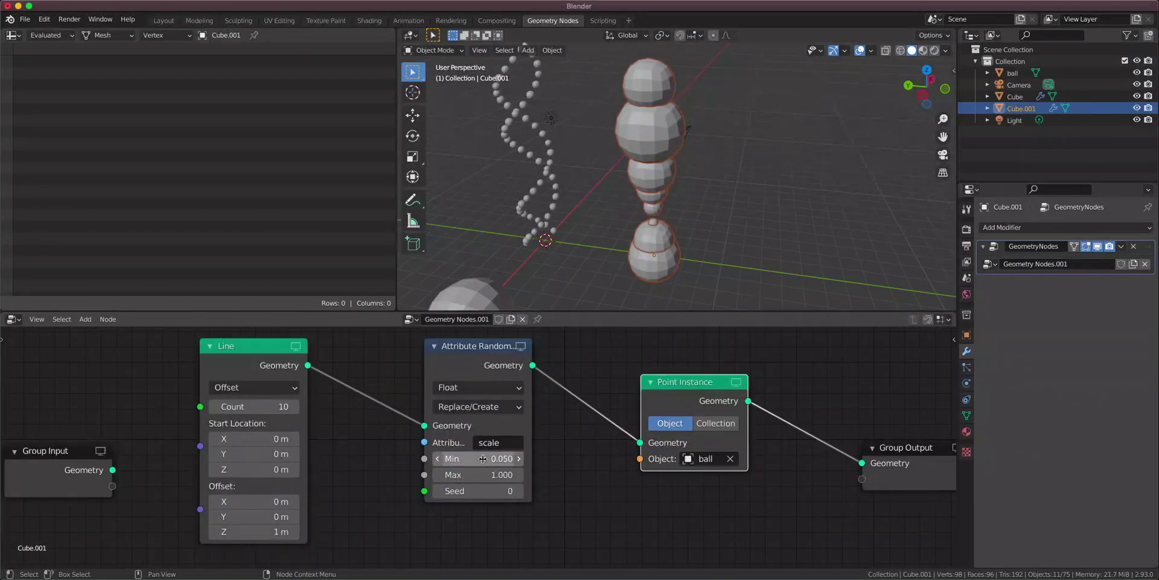
click(488, 470)
text(1.0)
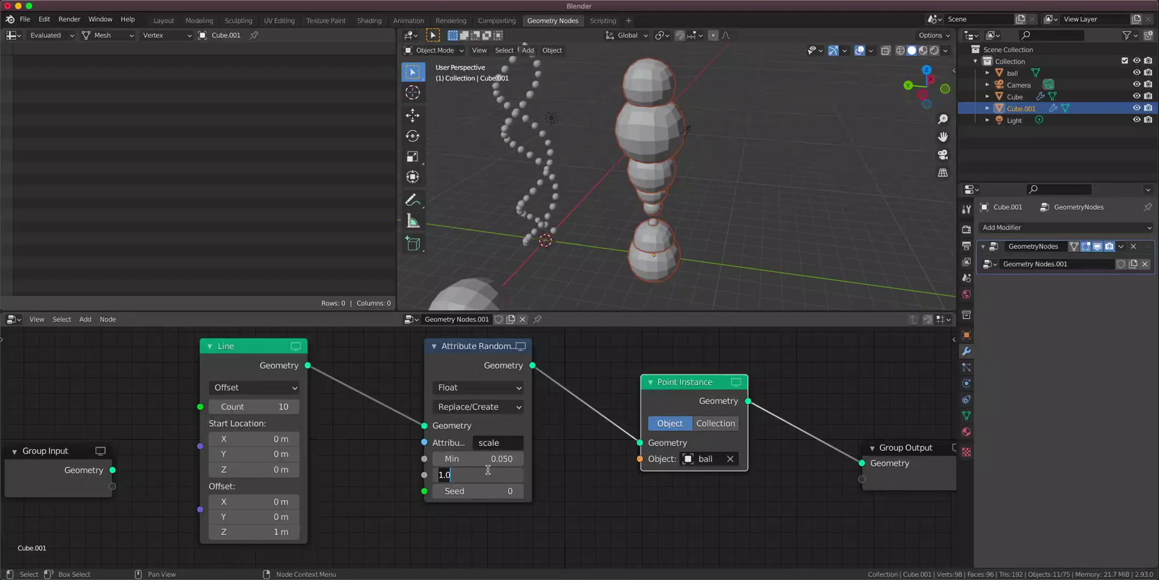
text(7)
key(Return)
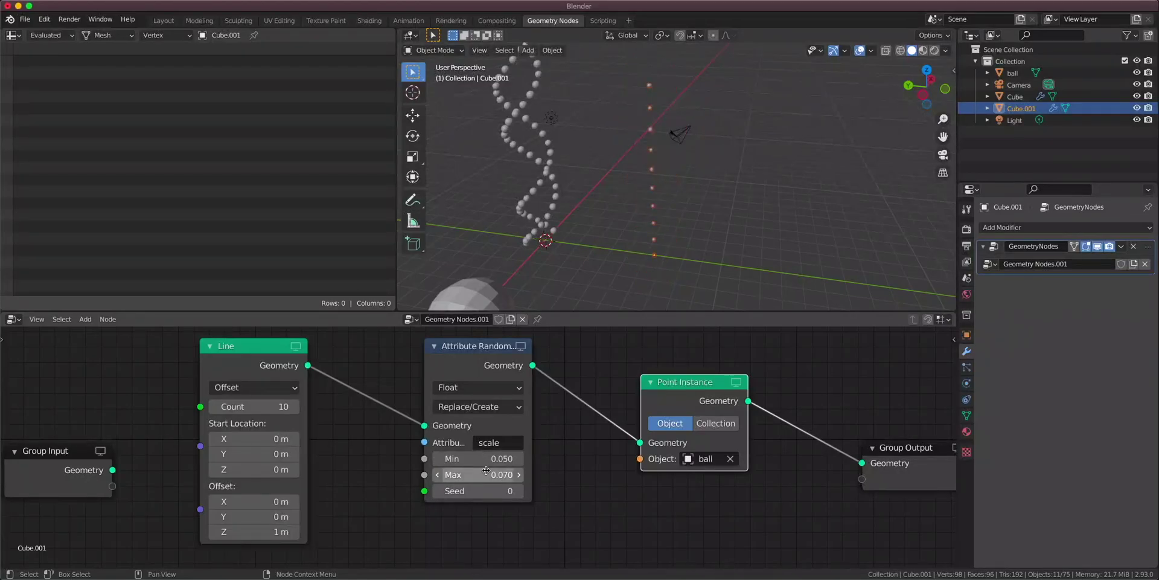
Reduce the Line node's Z offset to 0.21 m so the balls sit close together in a column.
click(253, 531)
text(0.31)
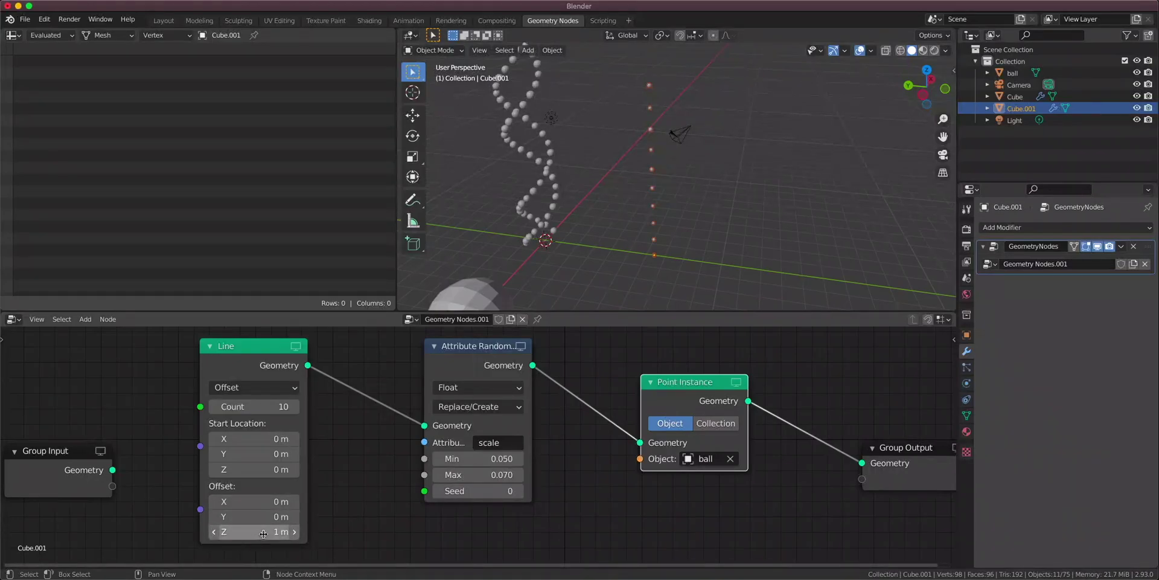
key(Return)
drag(254, 532, 248, 532)
scroll(690, 233, up, 5)
shift+middle_drag(690, 233, 749, 181)
scroll(728, 118, up, 5)
scroll(730, 160, down, 2)
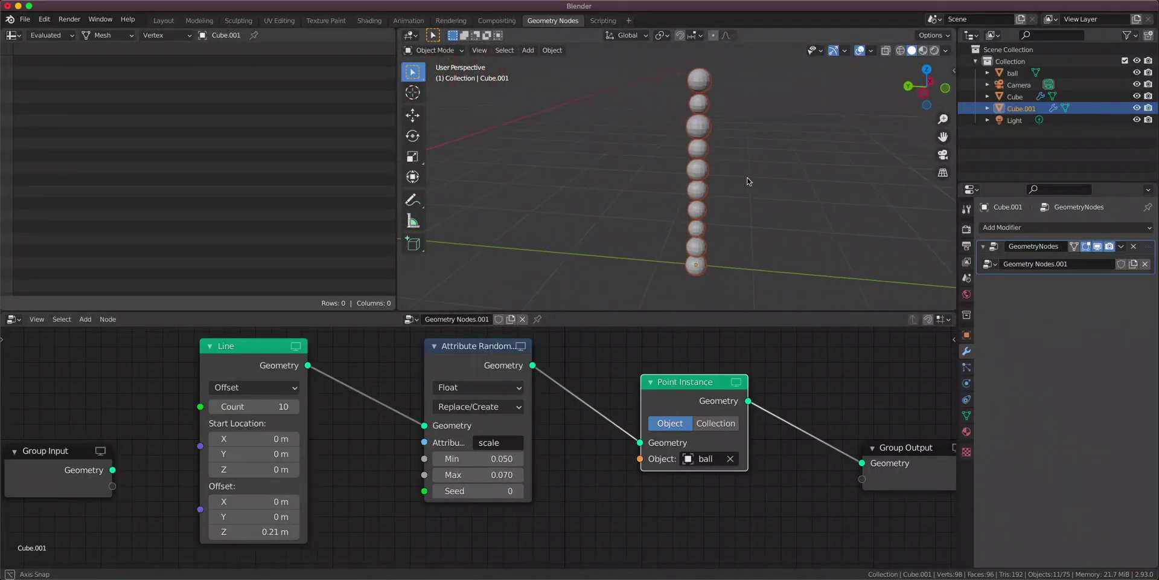
scroll(712, 203, down, 3)
key(super+Tab)
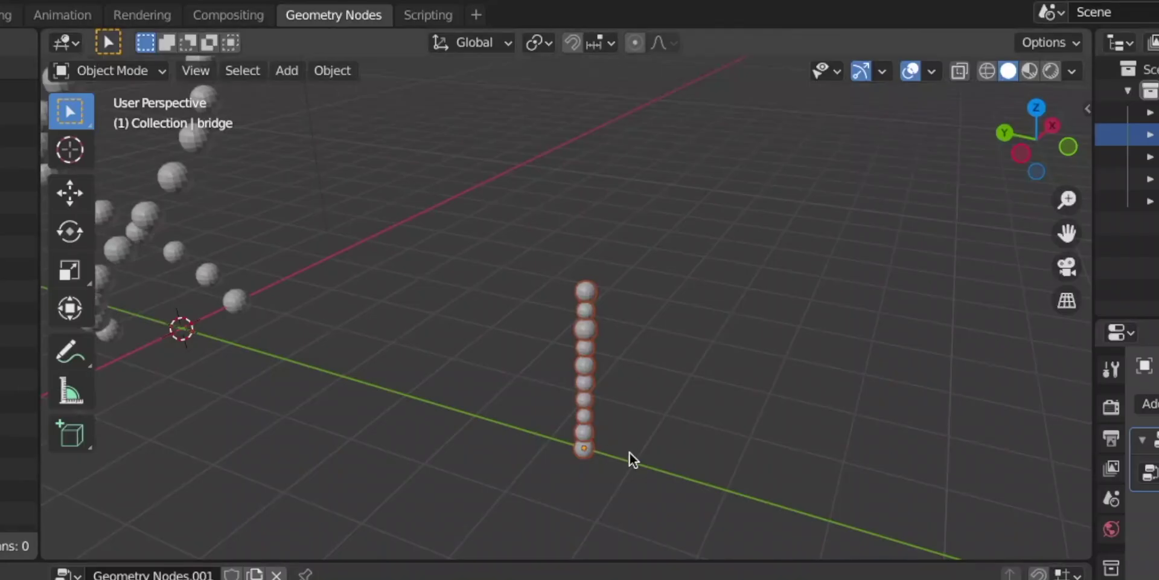
Spread the nodes apart and insert a Transform node between Line and Attribute Randomize.
shift+middle_drag(717, 258, 704, 255)
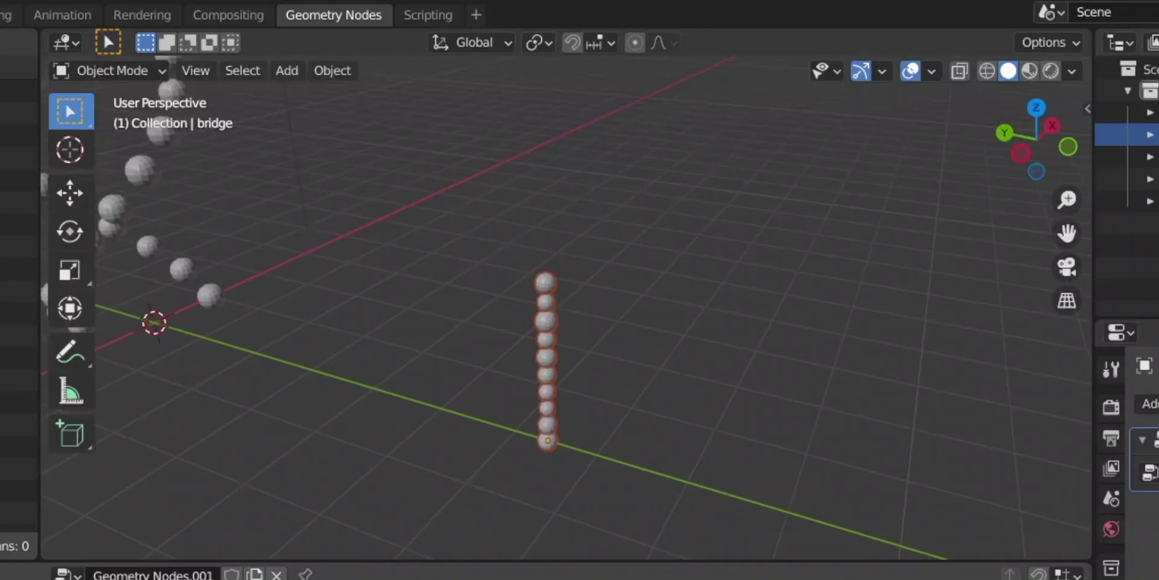
drag(681, 404, 723, 405)
drag(464, 388, 596, 397)
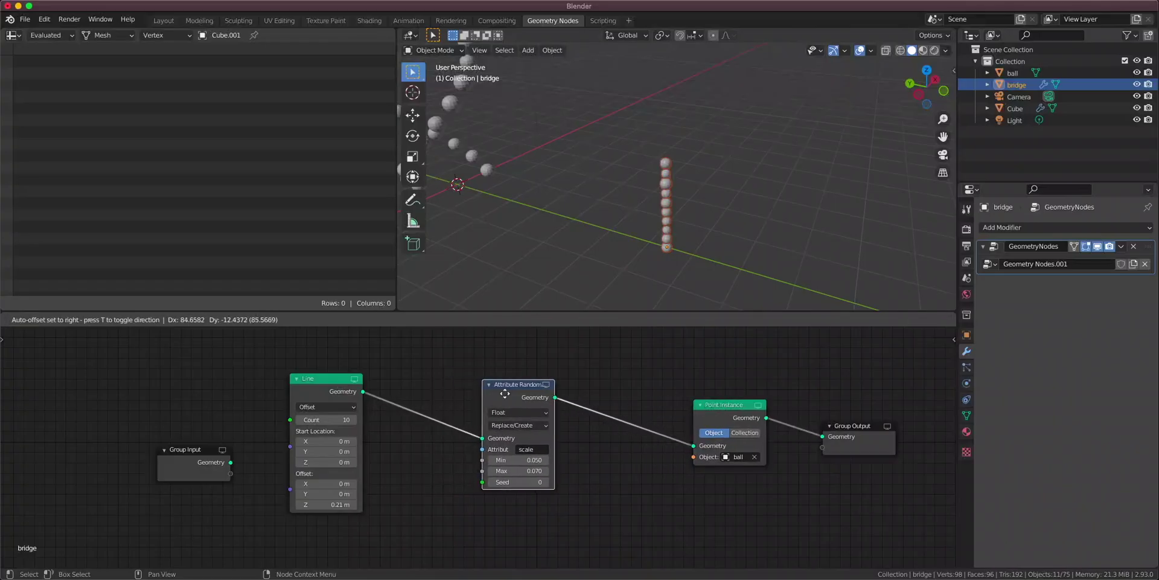
key(shift+a)
click(452, 345)
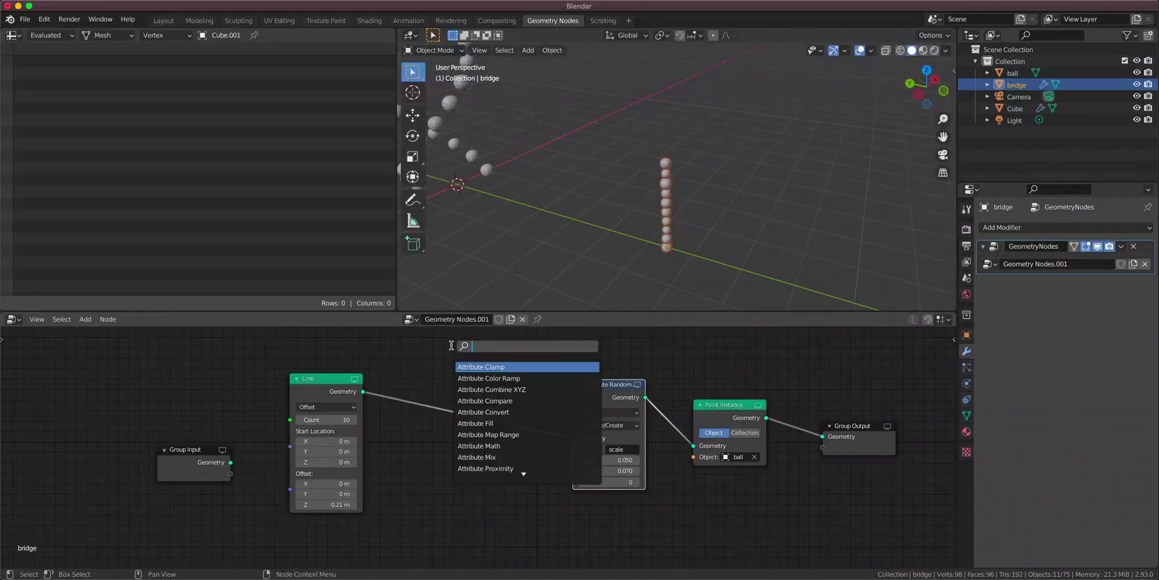
text(tran)
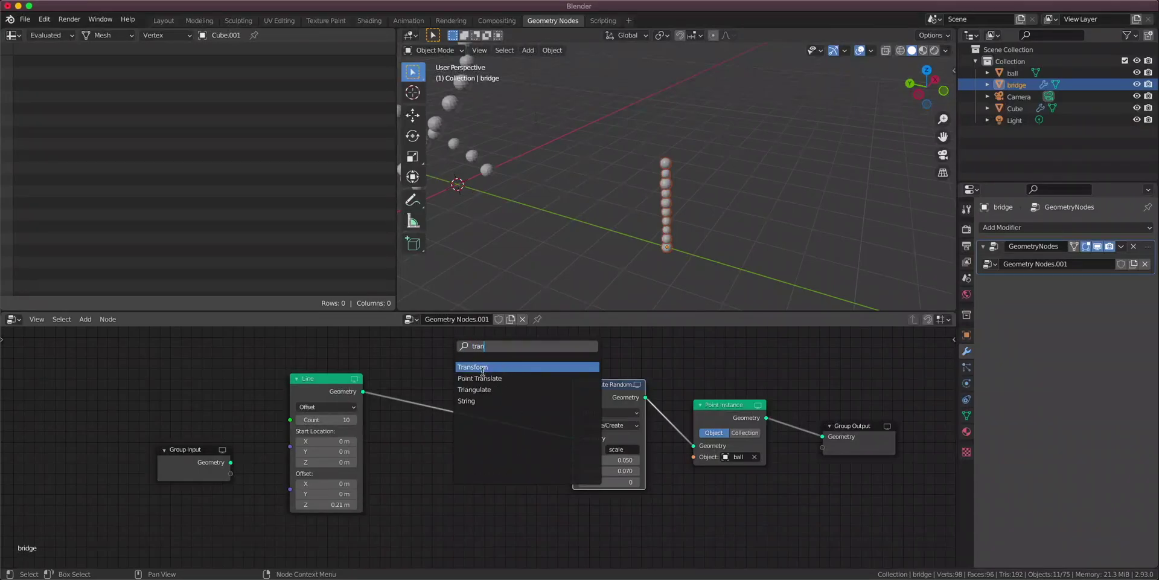
click(482, 368)
click(440, 384)
Set the Transform node's Y rotation to 90° to lay the row of balls horizontally.
drag(435, 467, 483, 467)
click(434, 466)
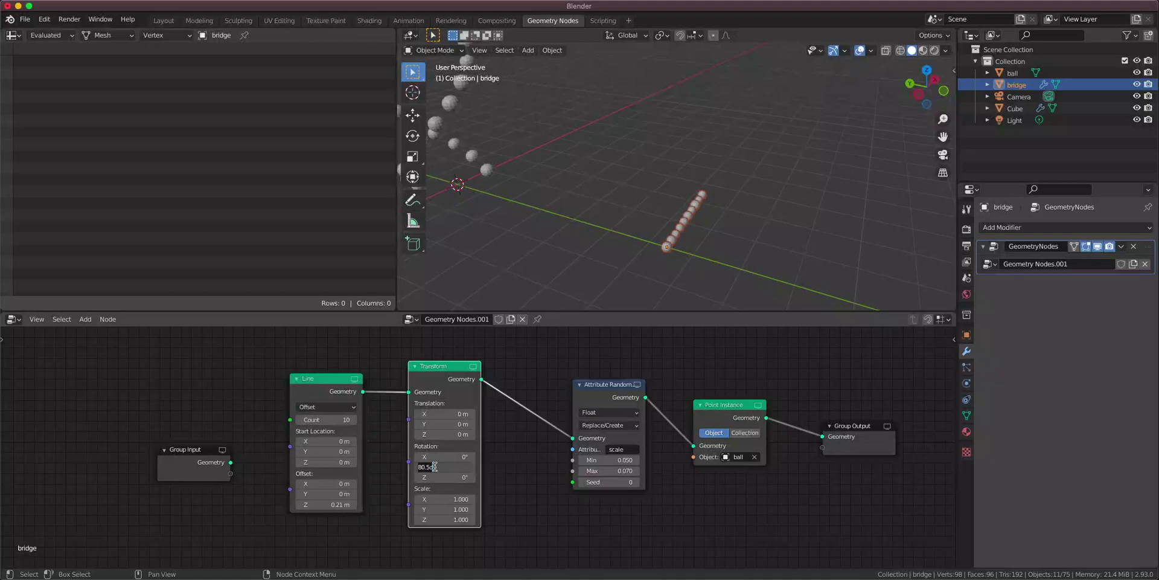
text(90)
key(Return)
Add a single-vertex mesh object at the start of the ball row.
scroll(724, 199, up, 6)
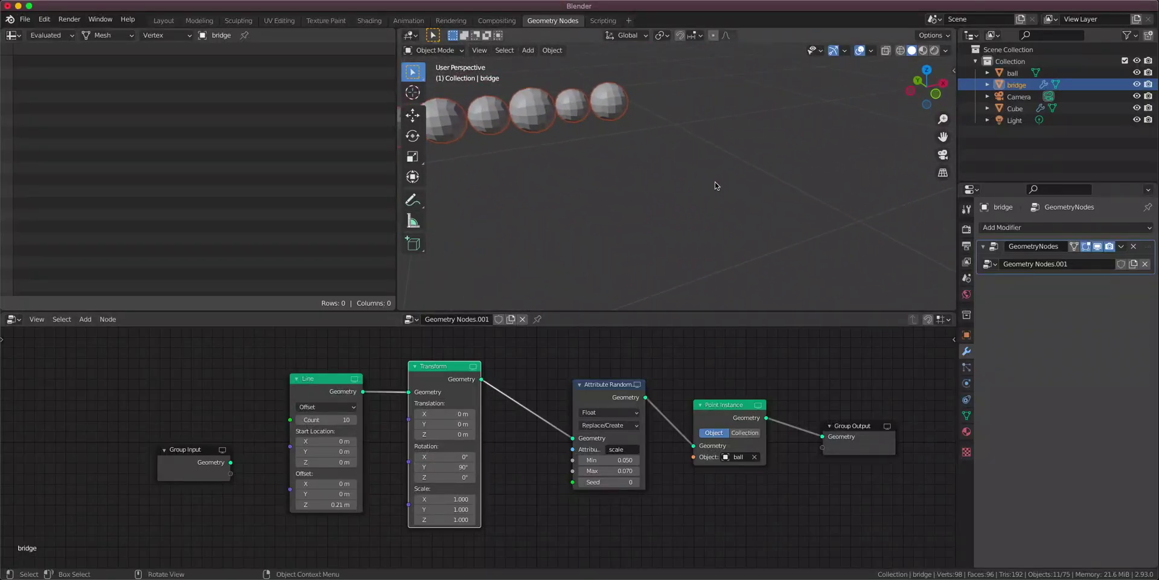
scroll(716, 185, down, 4)
middle_drag(606, 157, 533, 166)
key(shift+a)
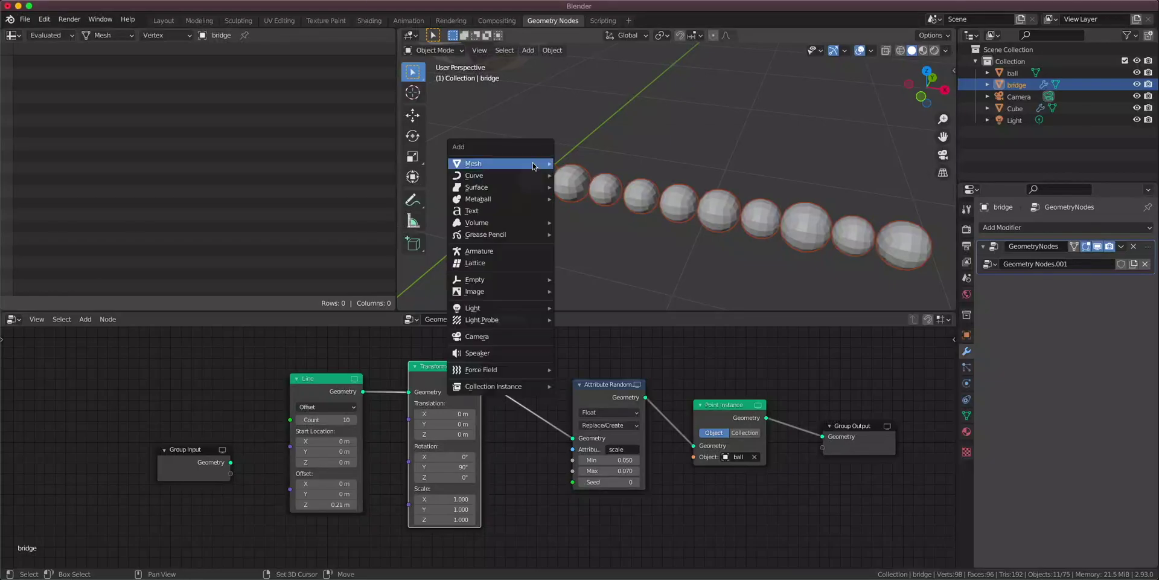
mouse_move(519, 163)
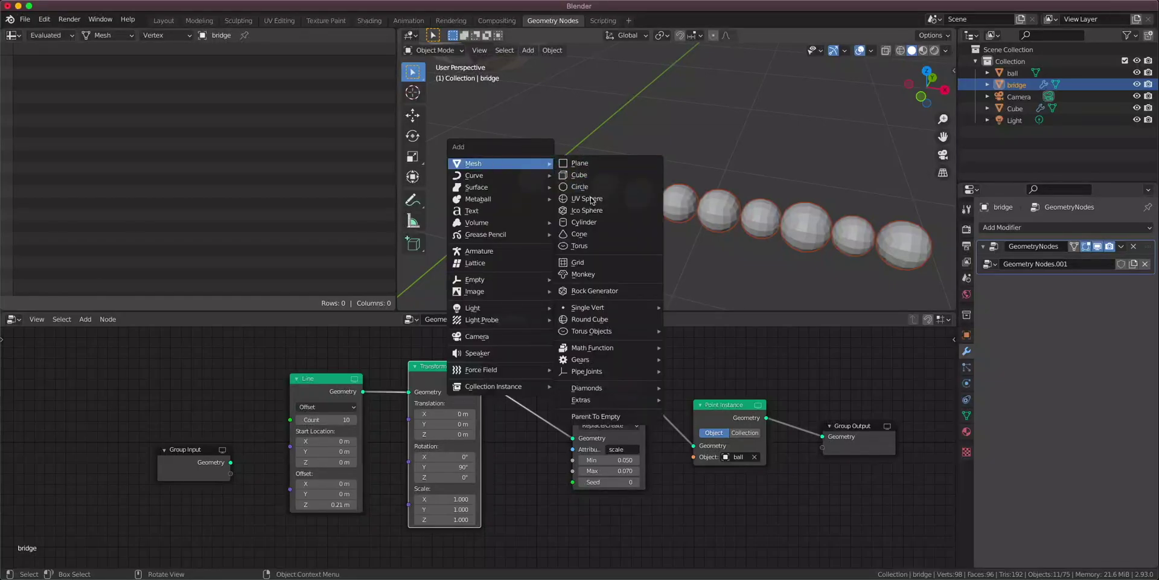
mouse_move(604, 296)
click(693, 308)
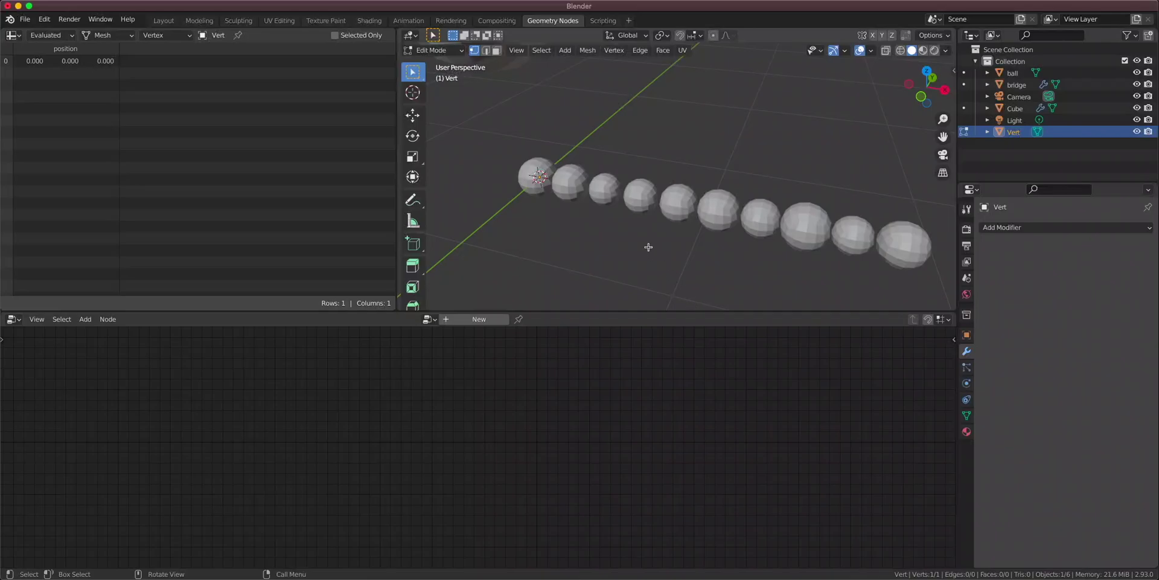
Search the add-on preferences for "extra" and check the Add Mesh: Extra Objects add-on.
key(ctrl)
key(ctrl+comma)
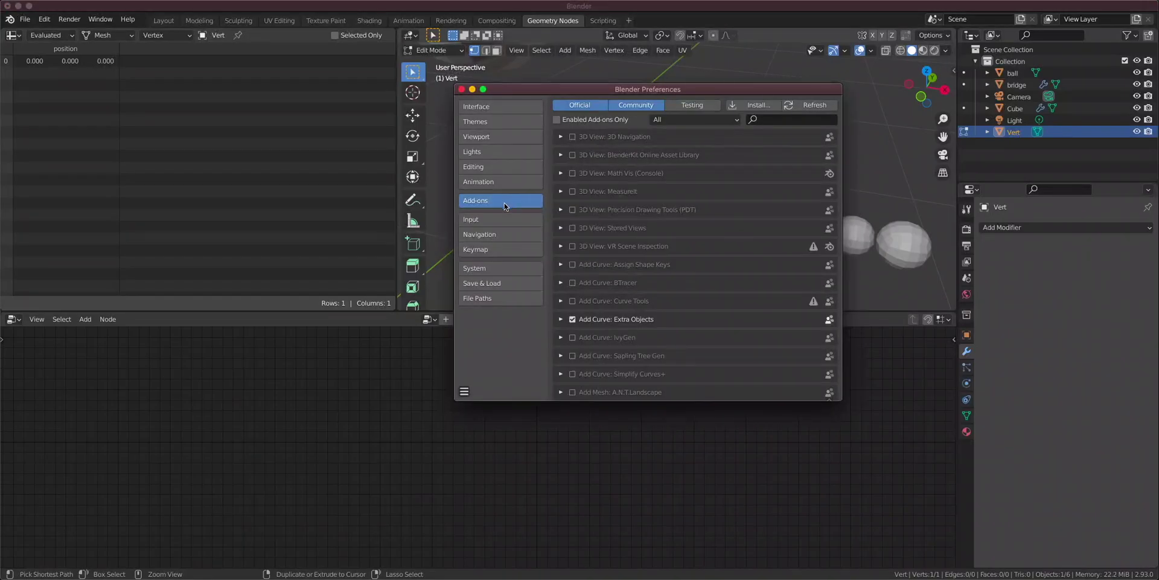
click(788, 120)
text(extra)
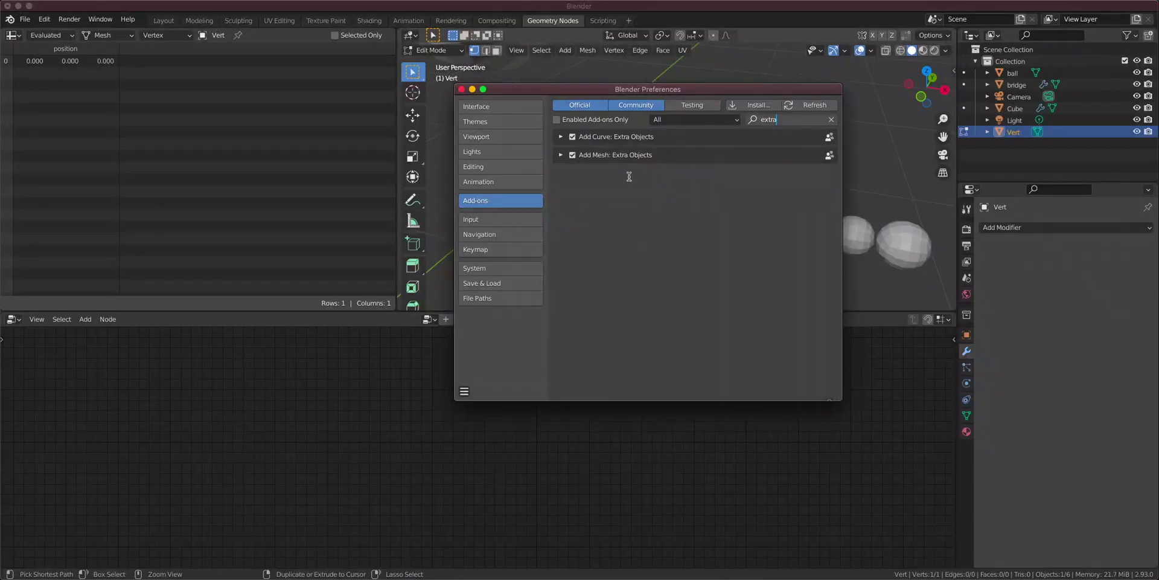
key(Return)
click(561, 156)
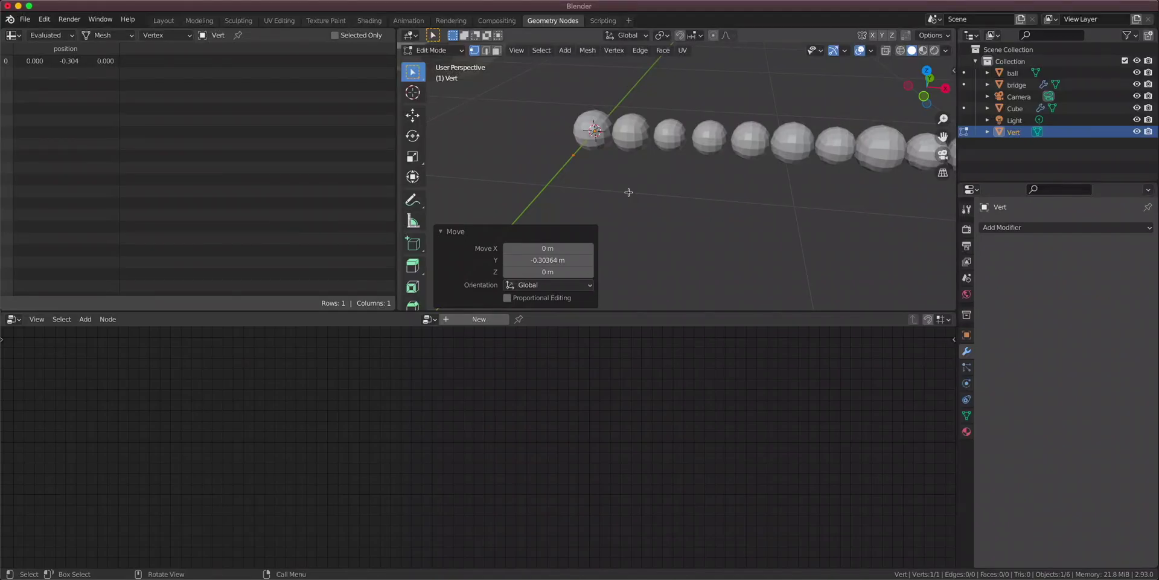
Extrude the vertex along X into an edge about 1.95 m long running beside the ball row.
key(e)
key(x)
click(872, 215)
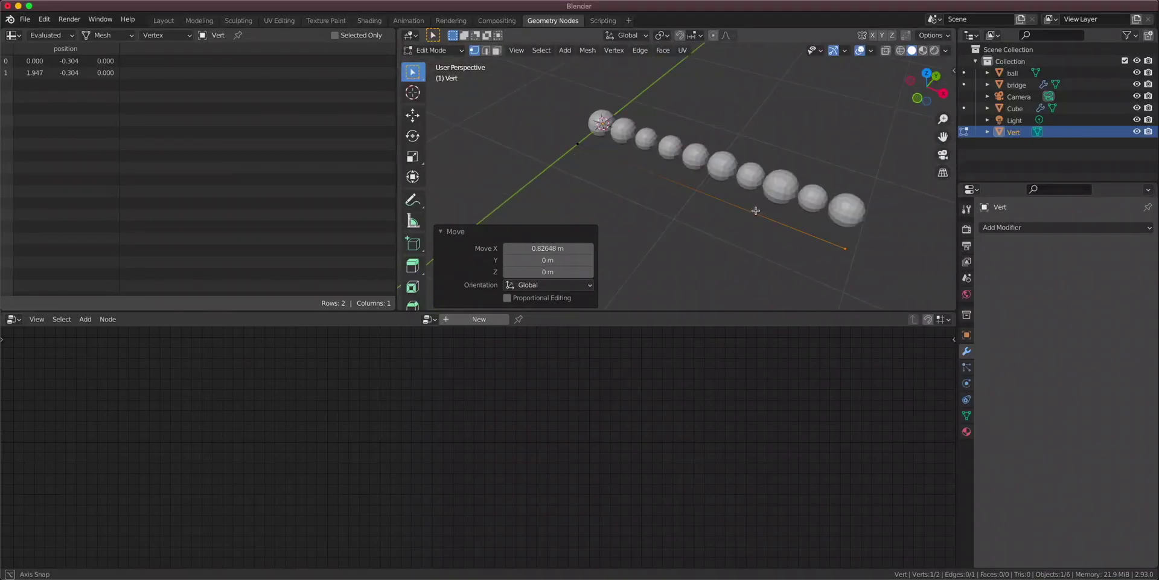
middle_drag(756, 210, 757, 203)
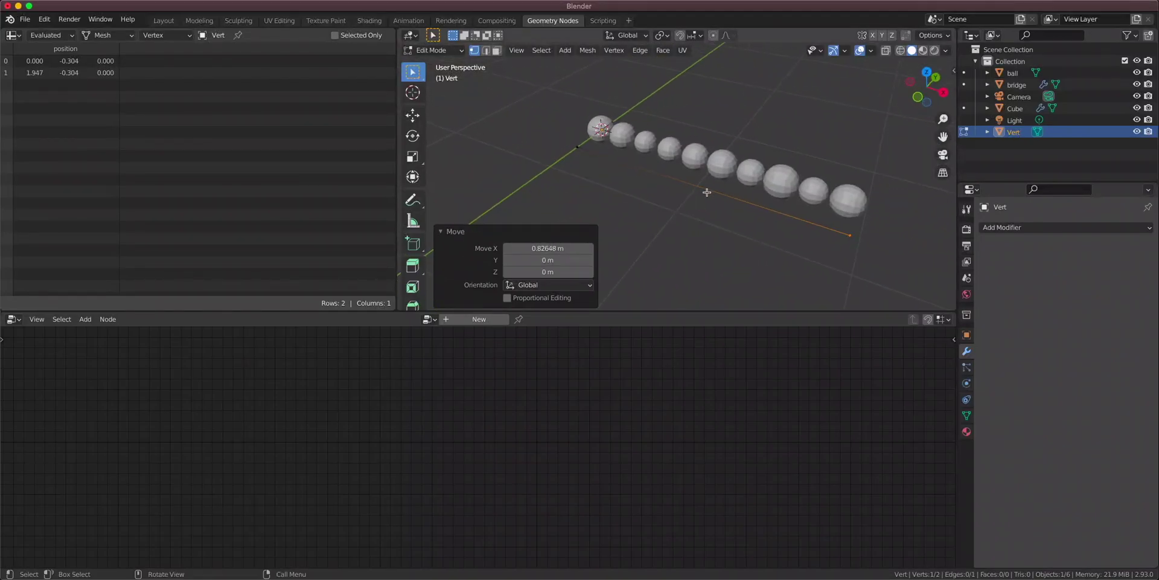
Subdivide the whole edge with 7 cuts and a smoothness of 0.
key(a)
right_click(670, 179)
click(669, 176)
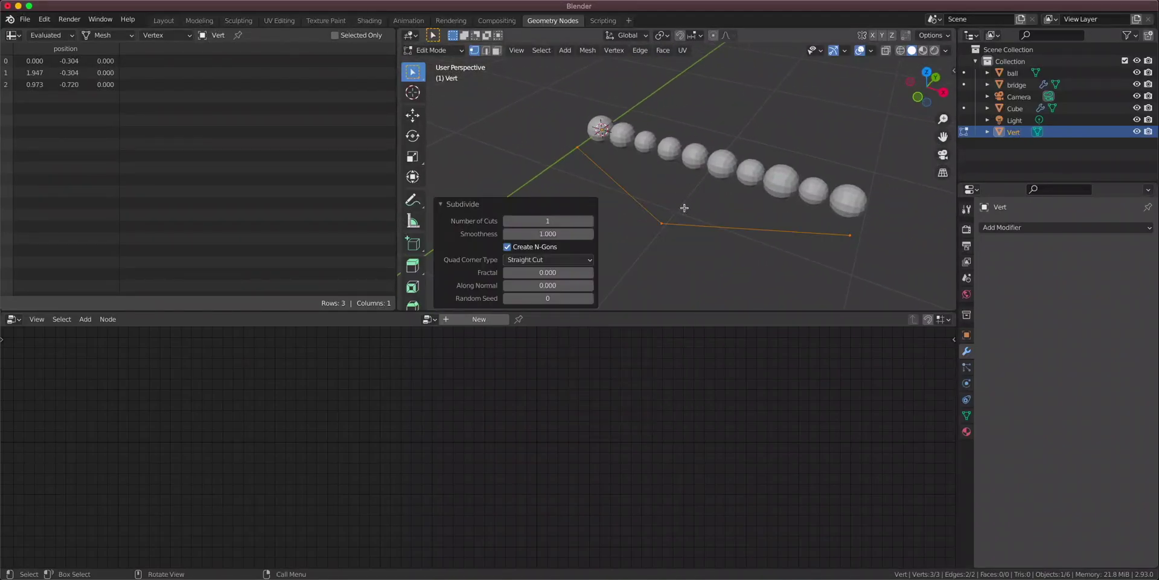
mouse_move(550, 232)
mouse_down()
mouse_move(512, 232)
mouse_move(579, 220)
mouse_move(569, 220)
mouse_up()
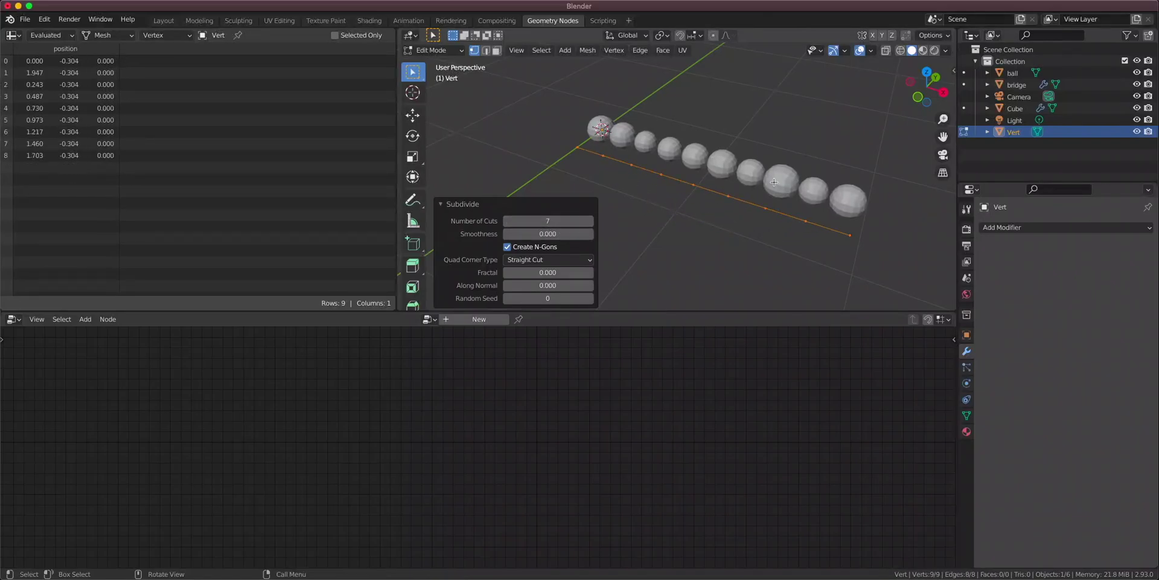
Extrude the subdivided edge about 0.07 m along Z, and extrude it again to give the bar thickness.
middle_drag(801, 236, 766, 205)
key(e)
key(z)
click(783, 204)
key(e)
Extrude two diverging prongs from the far end of the bar to form a fork.
drag(844, 260, 767, 183)
key(e)
drag(804, 230, 821, 253)
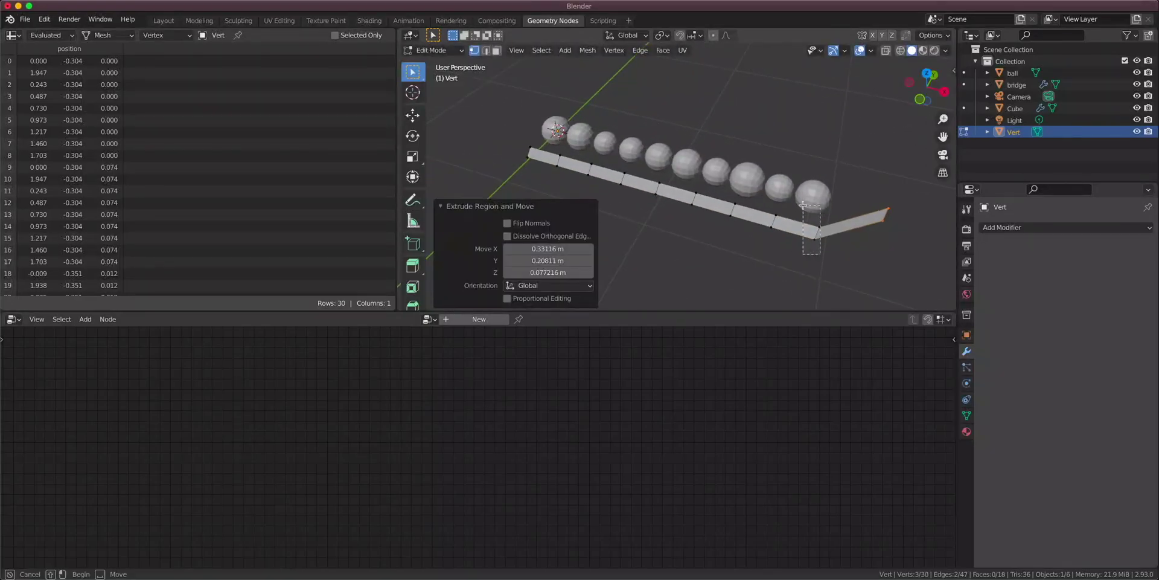
middle_drag(820, 254, 808, 233)
key(e)
click(857, 272)
Select the vertices at the bar's near end and extrude forked, branching prongs from them.
drag(668, 174, 709, 221)
key(e)
click(680, 166)
middle_drag(681, 165, 714, 264)
drag(713, 264, 744, 297)
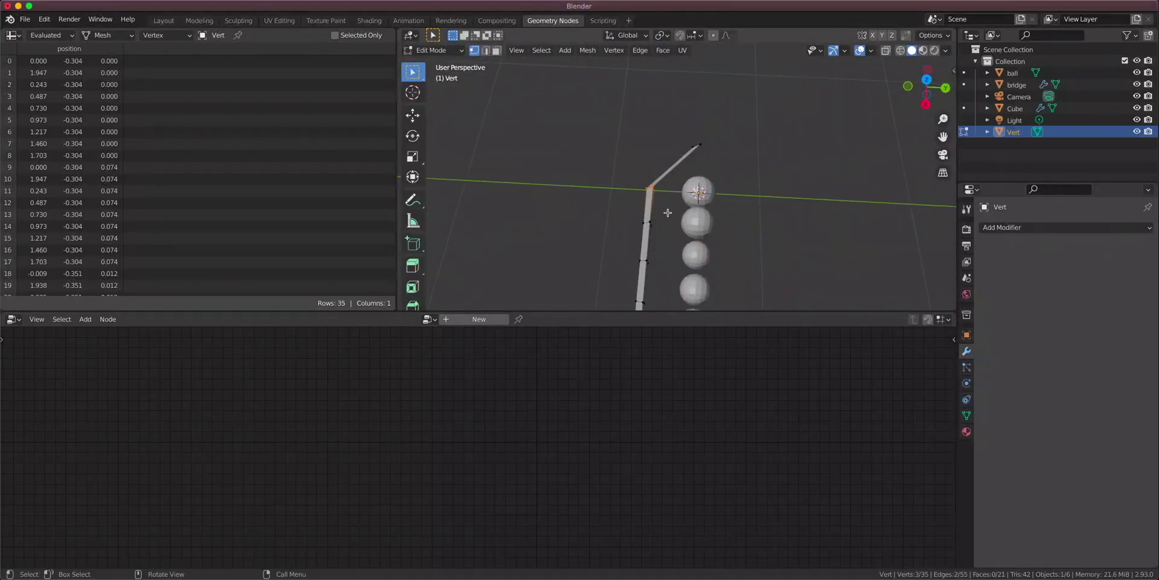
key(e)
middle_drag(684, 231, 771, 220)
key(e)
click(682, 186)
scroll(674, 224, down, 3)
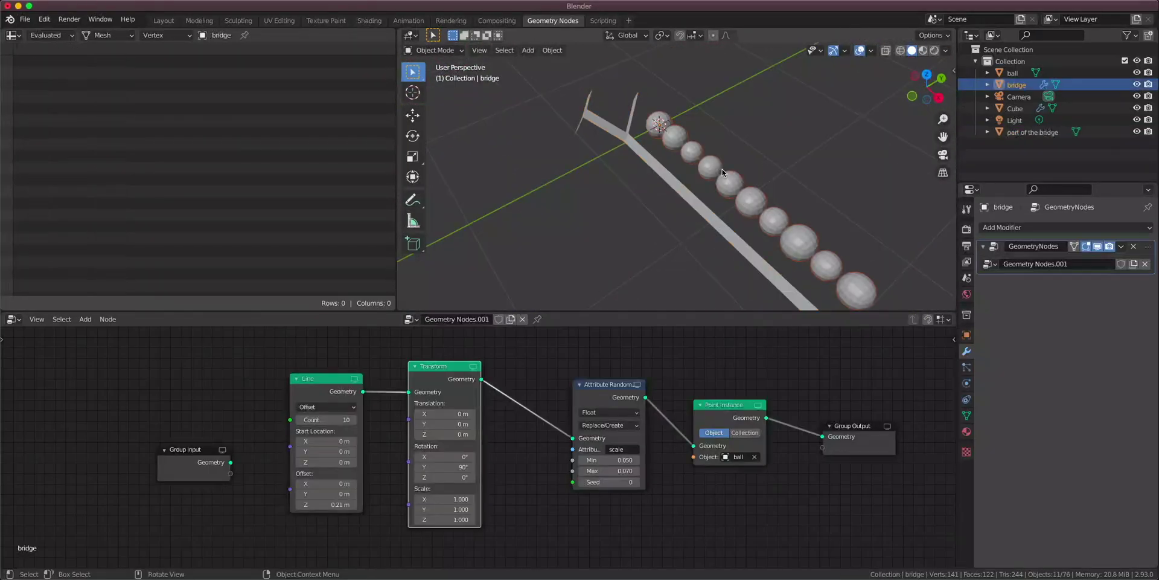
Add an Object Info node to the bridge's node tree, below the Attribute Randomize node.
middle_drag(736, 474, 667, 428)
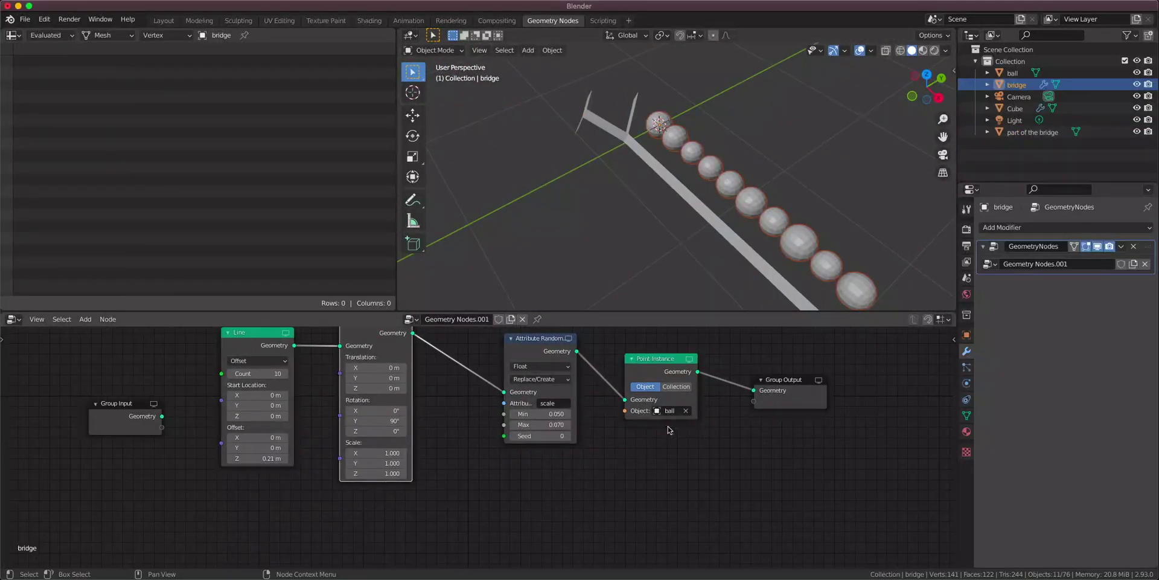
click(683, 196)
click(715, 171)
middle_drag(578, 433, 589, 387)
key(shift+a)
click(609, 333)
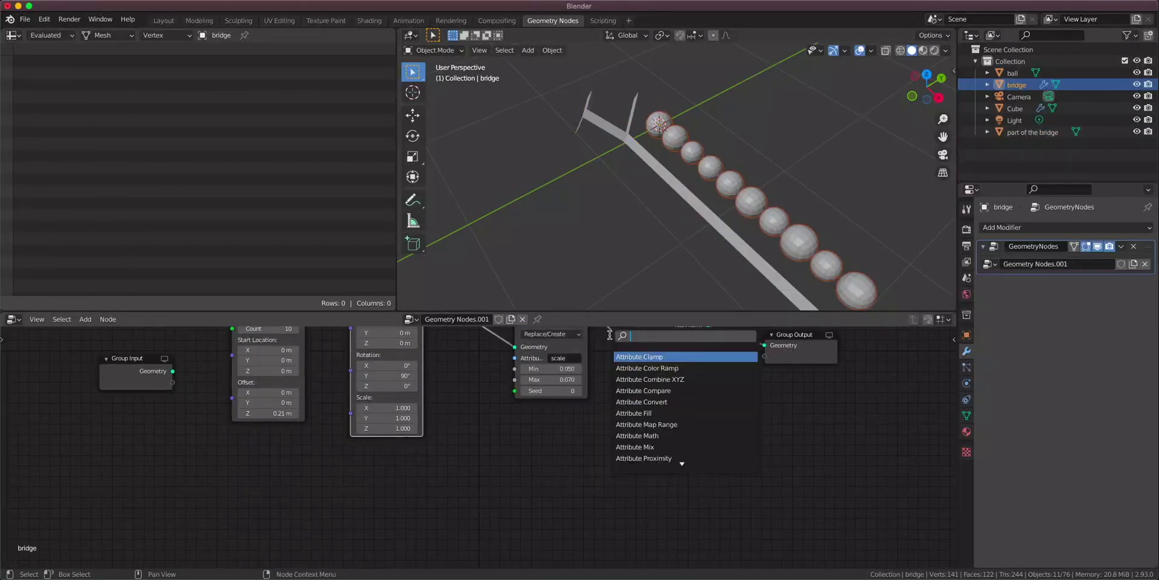
text(ob)
click(641, 356)
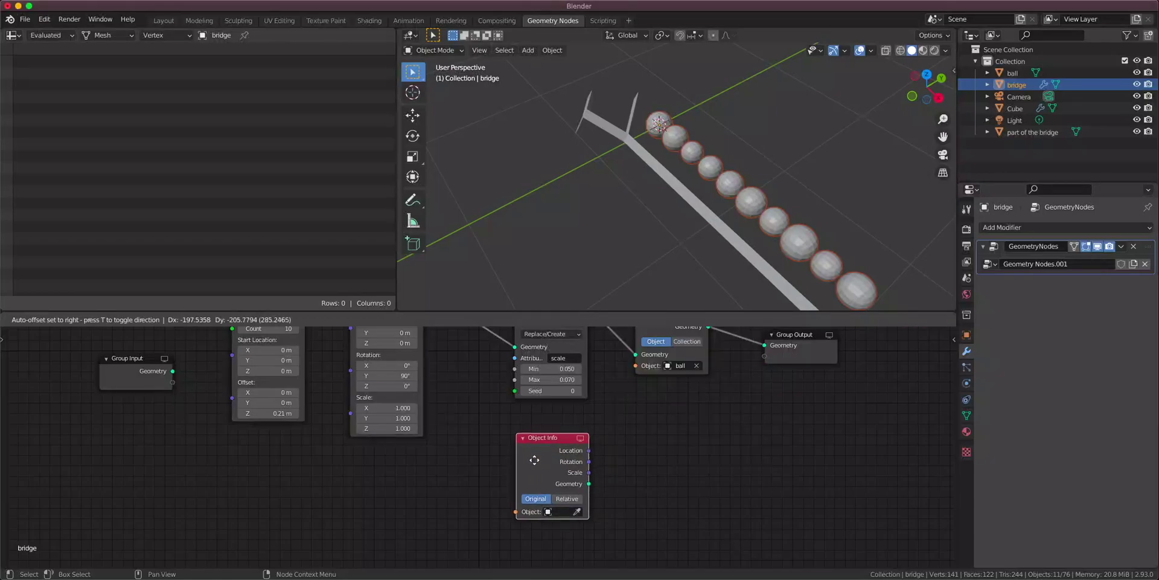
click(532, 456)
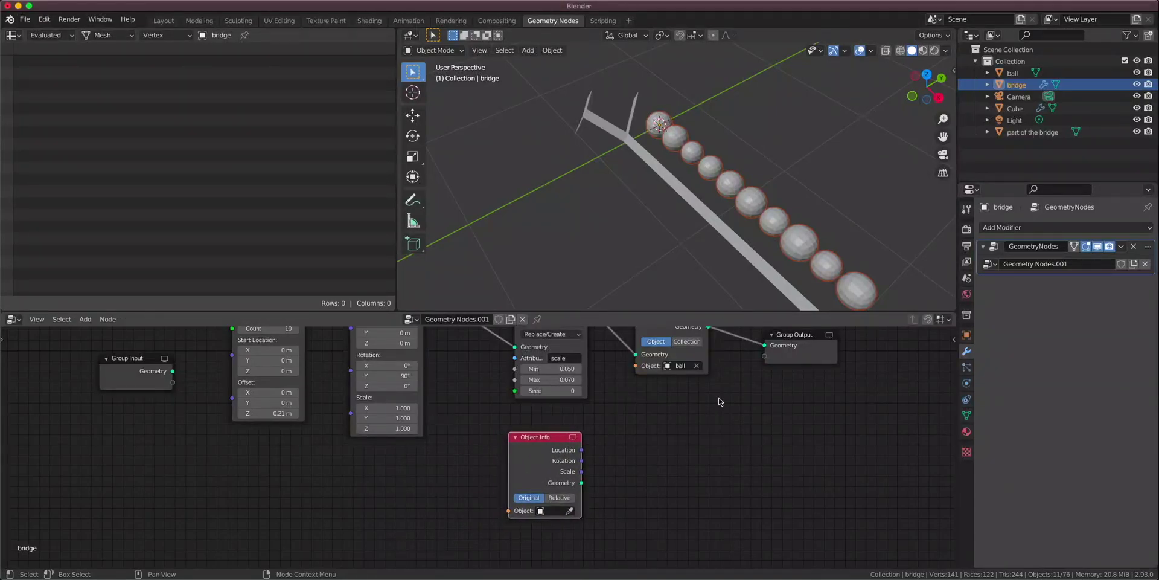
Make room between the Point Instance and Group Output nodes, and set the Object Info node's object to "part of the bridge".
scroll(713, 416, right, 5)
scroll(713, 416, up, 3)
drag(704, 408, 882, 412)
drag(579, 386, 592, 370)
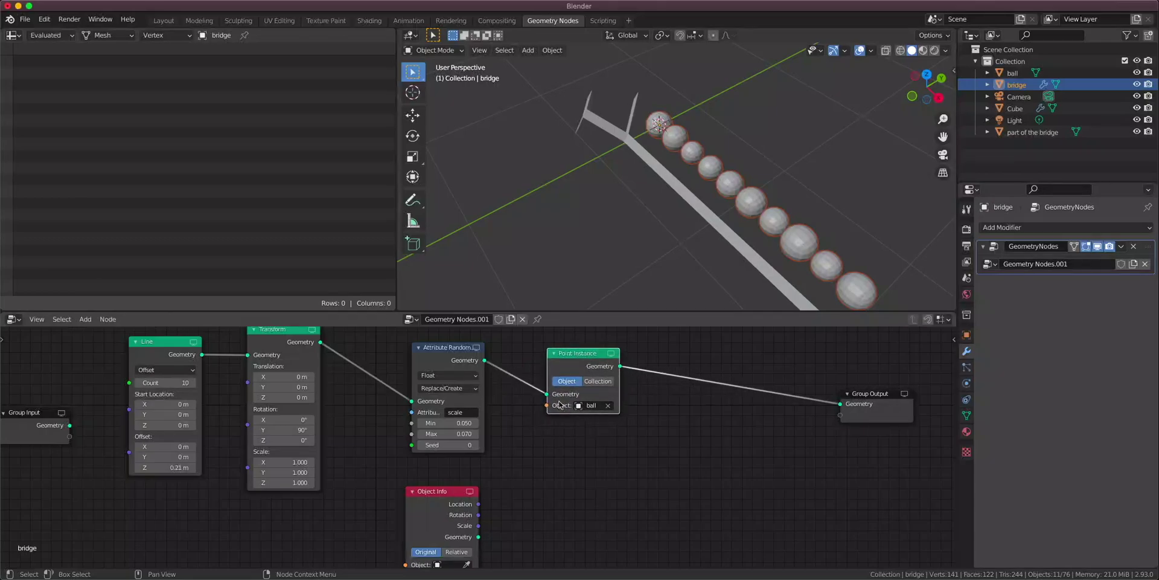
middle_drag(501, 518, 509, 460)
scroll(495, 491, up, 5)
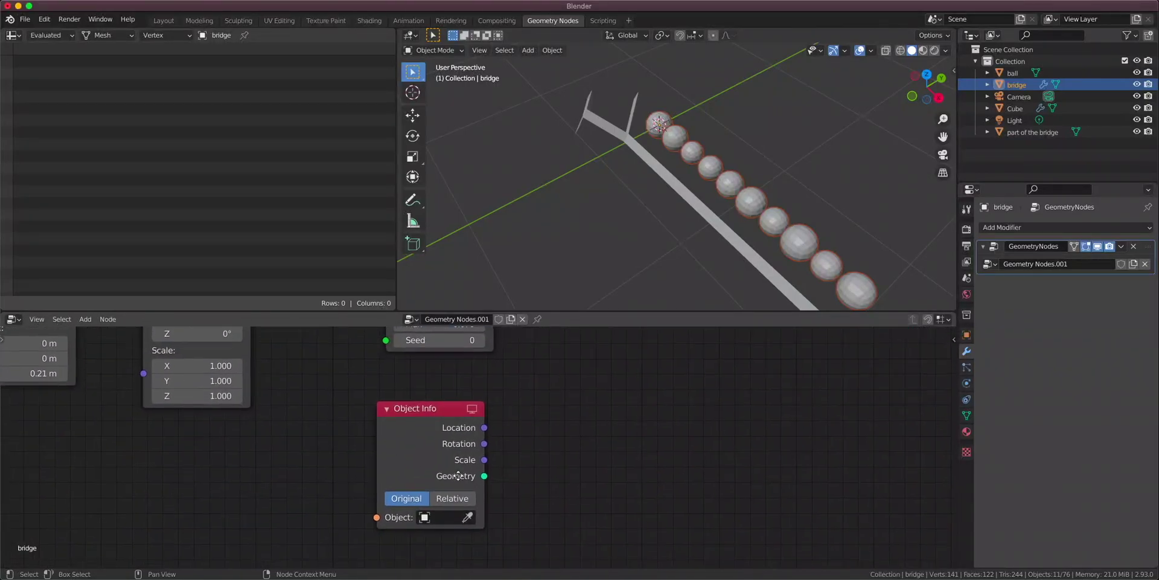
click(455, 509)
click(457, 432)
Combine the Point Instance and Object Info geometry through a Join Geometry node that feeds the Group Output.
scroll(486, 466, down, 5)
middle_drag(562, 430, 502, 466)
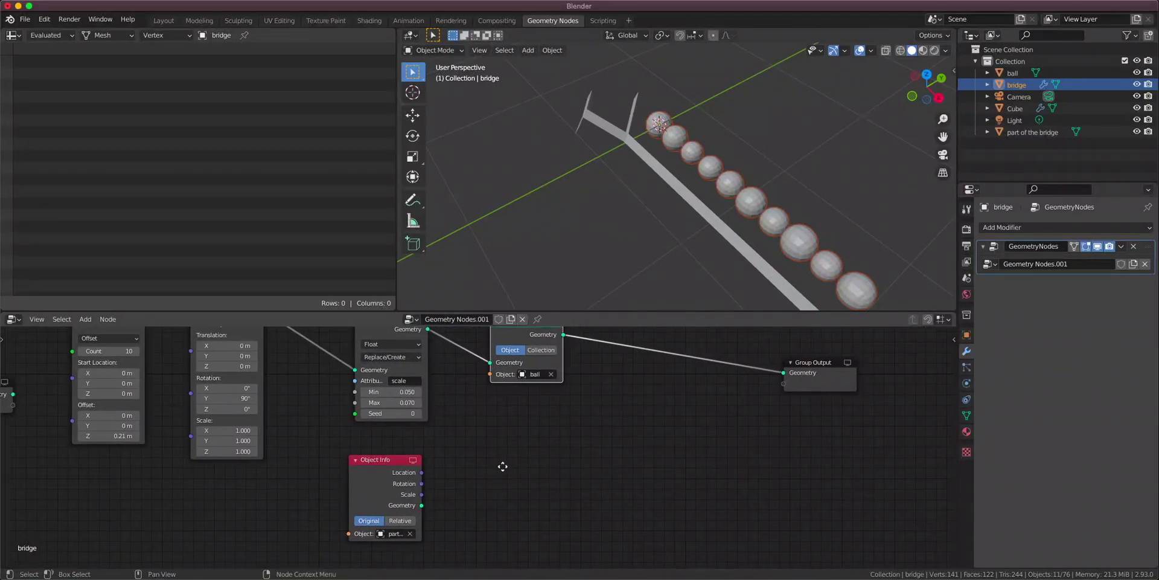
drag(419, 505, 782, 373)
middle_drag(618, 386, 598, 422)
key(shift+a)
click(629, 364)
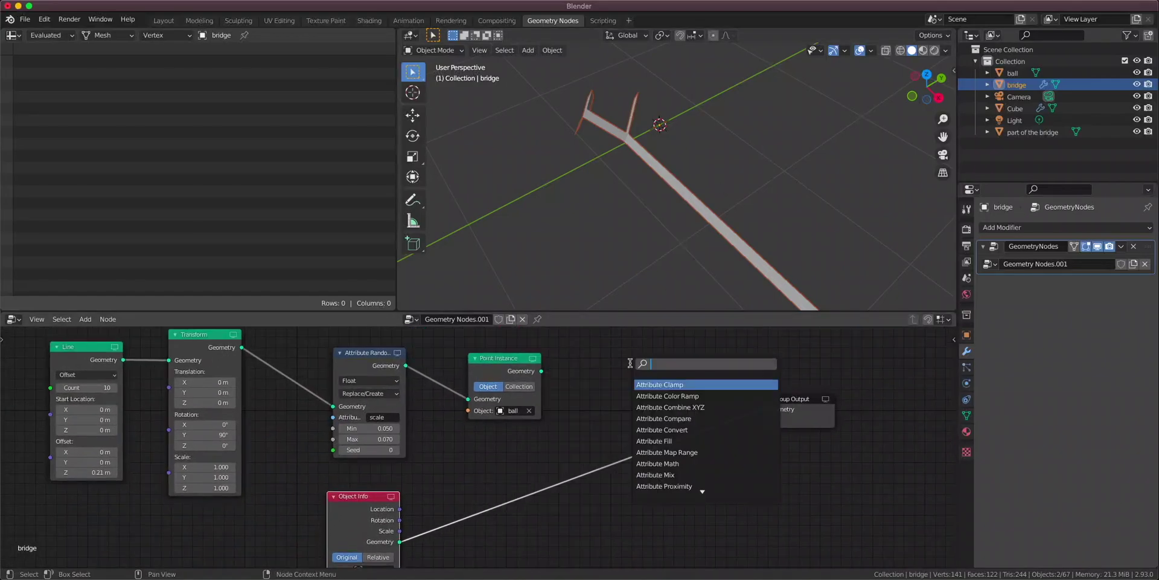
click(675, 382)
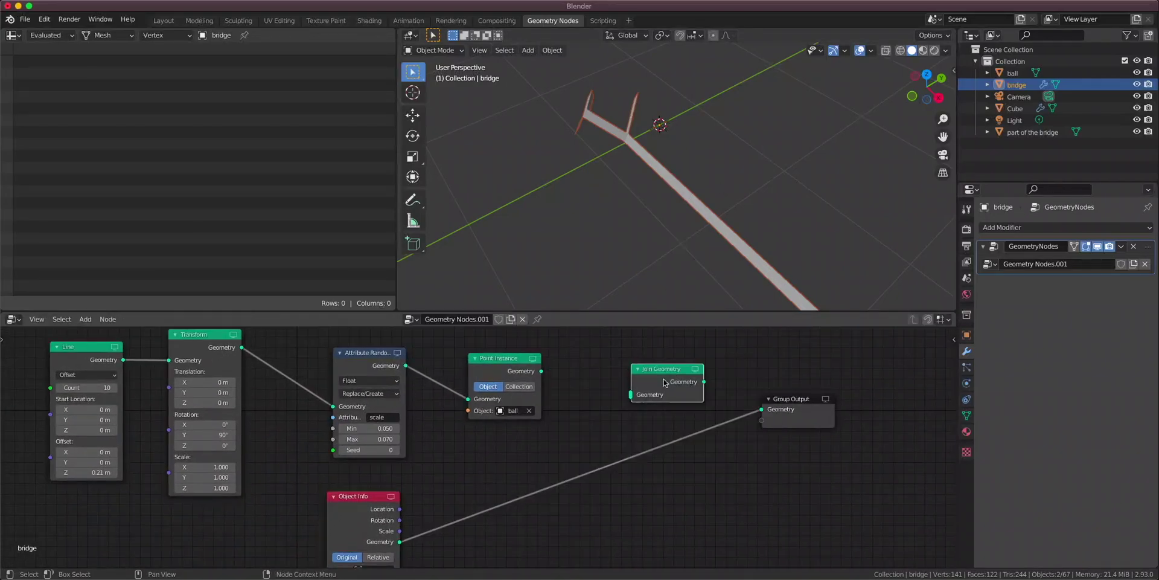
drag(633, 395, 632, 394)
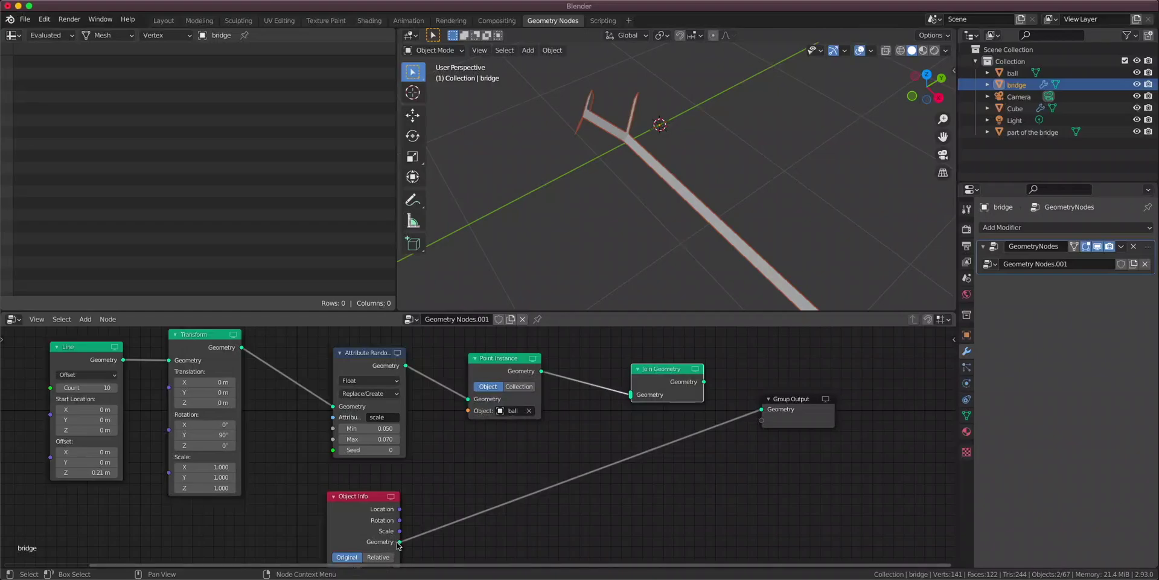
drag(398, 542, 631, 394)
drag(704, 382, 762, 409)
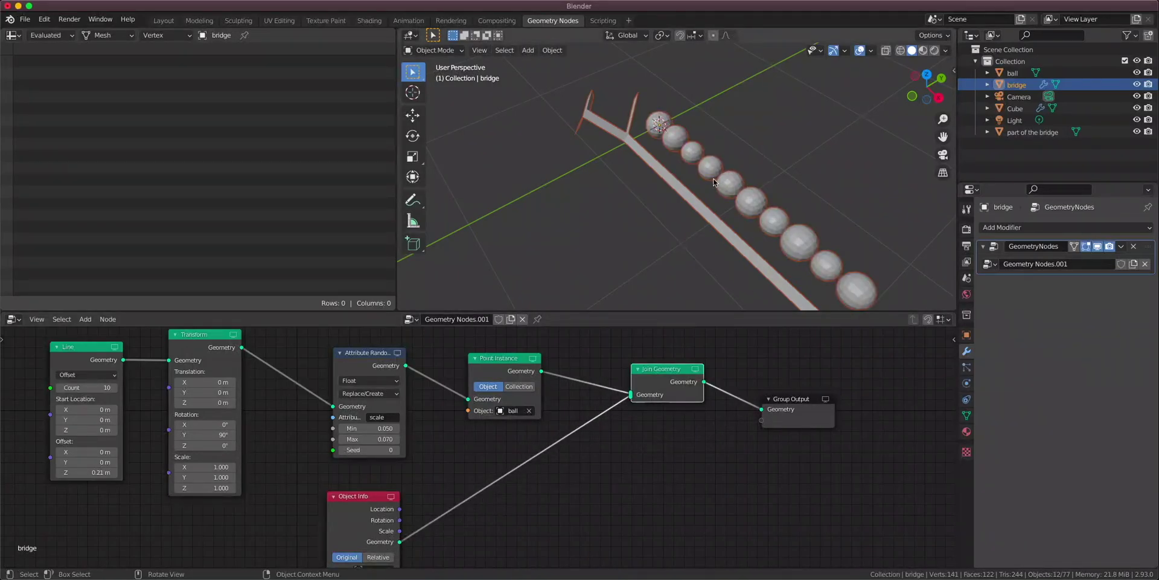
Set the origin of "part of the bridge" to its geometry and hide the object in the viewport.
shift+middle_drag(749, 197, 738, 196)
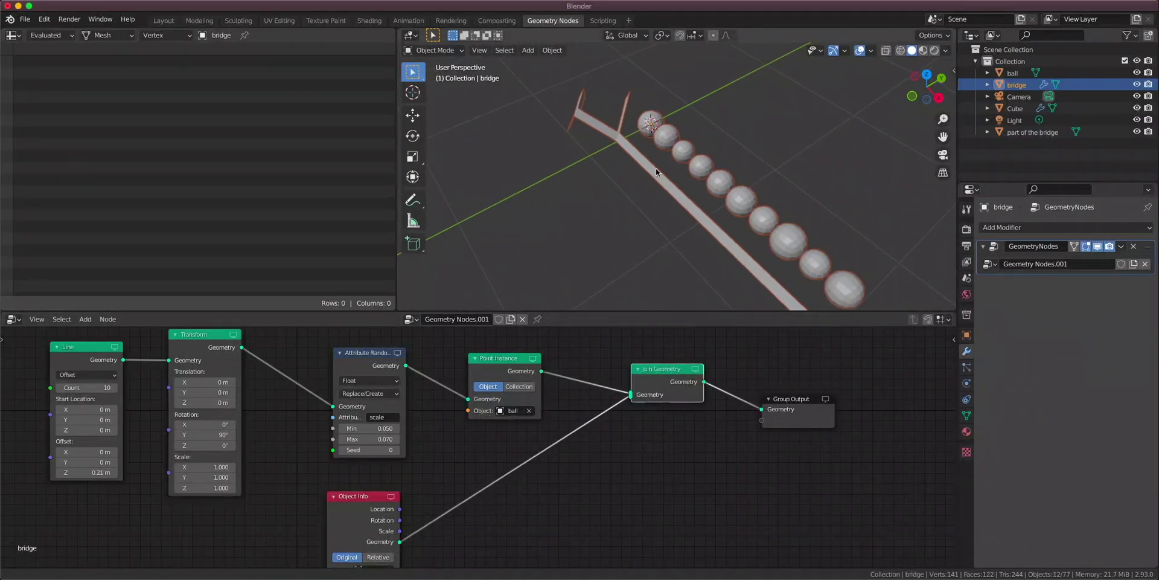
click(605, 173)
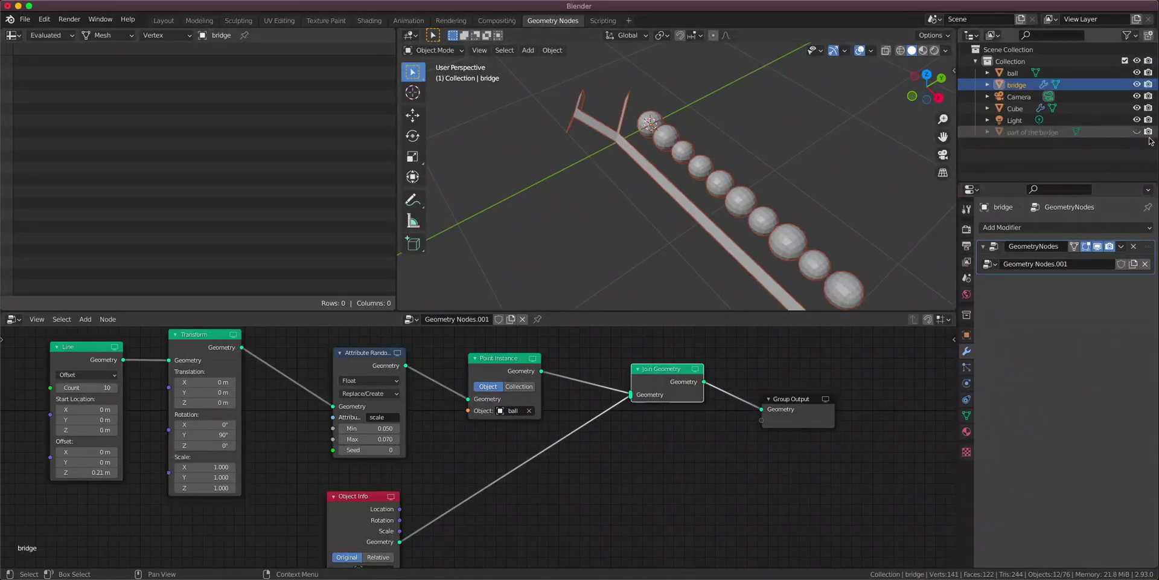
click(1031, 130)
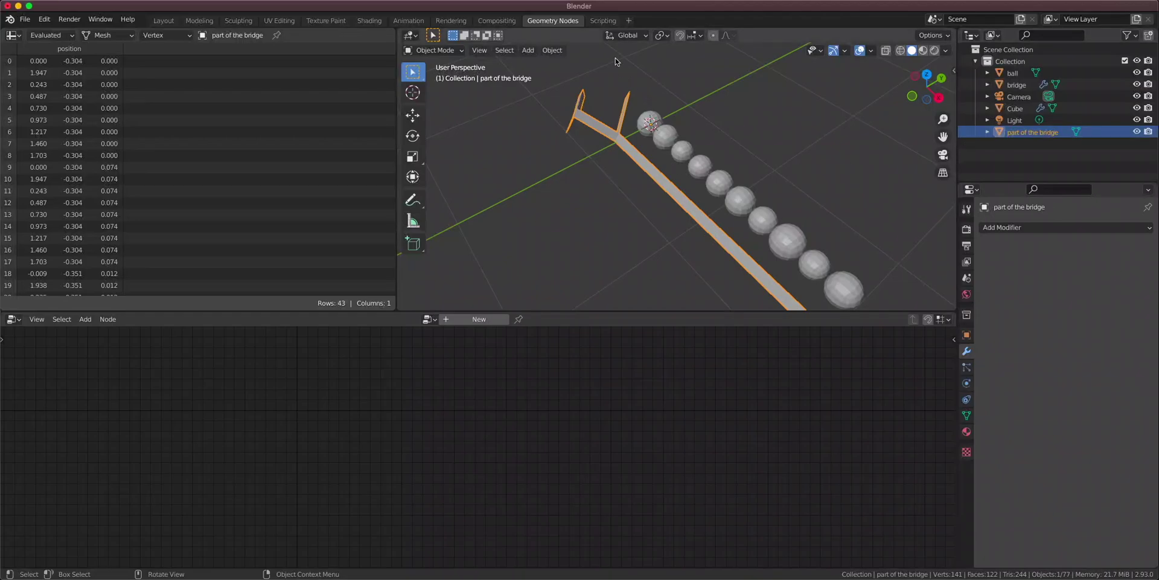
click(535, 50)
mouse_move(551, 50)
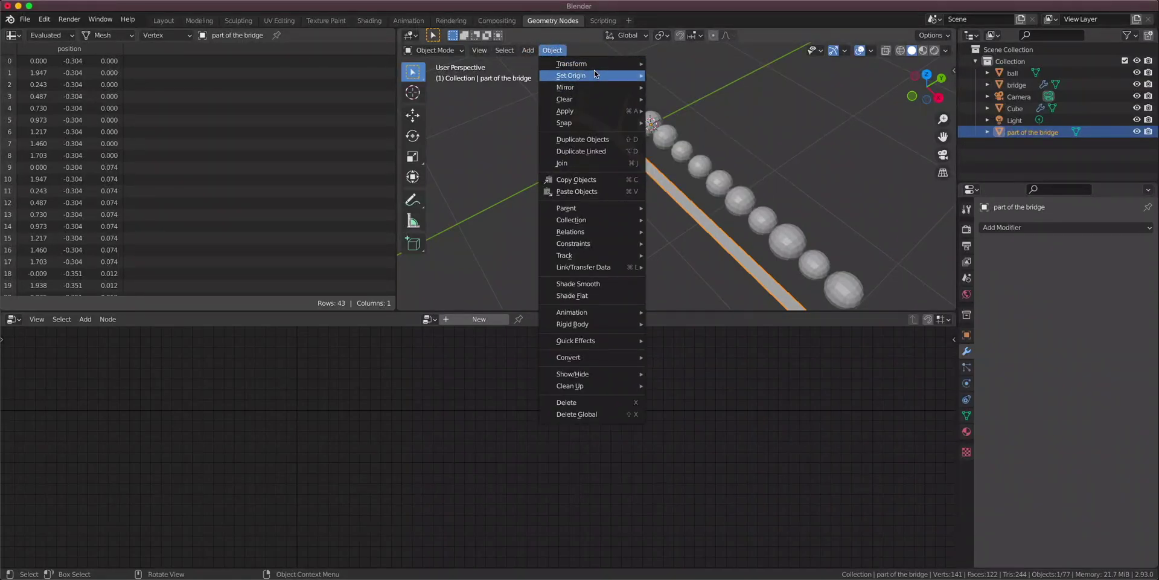
mouse_move(598, 75)
click(676, 88)
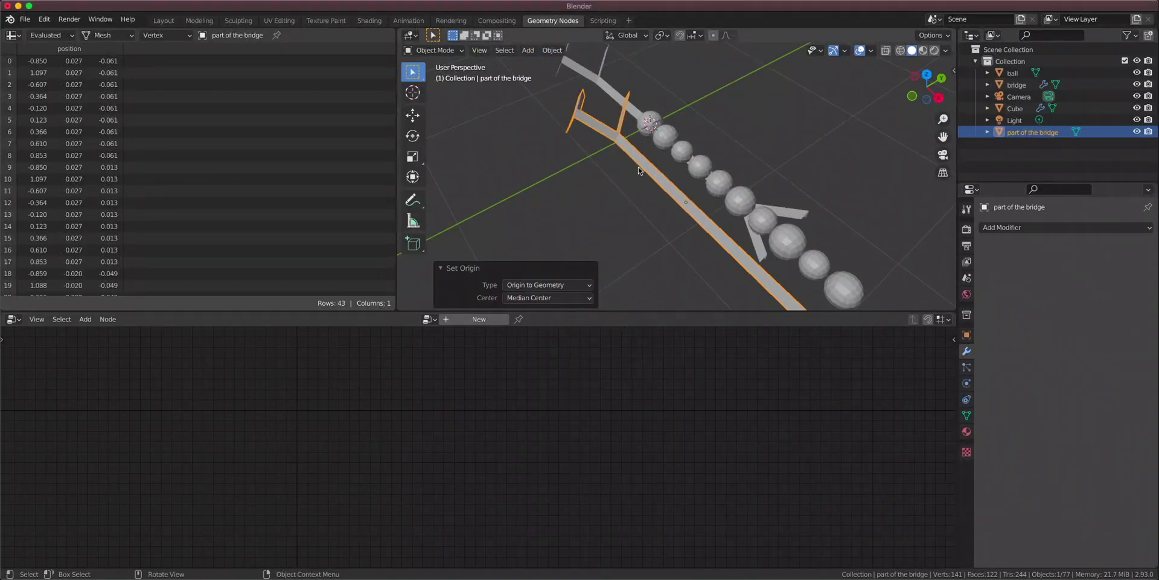
click(1136, 132)
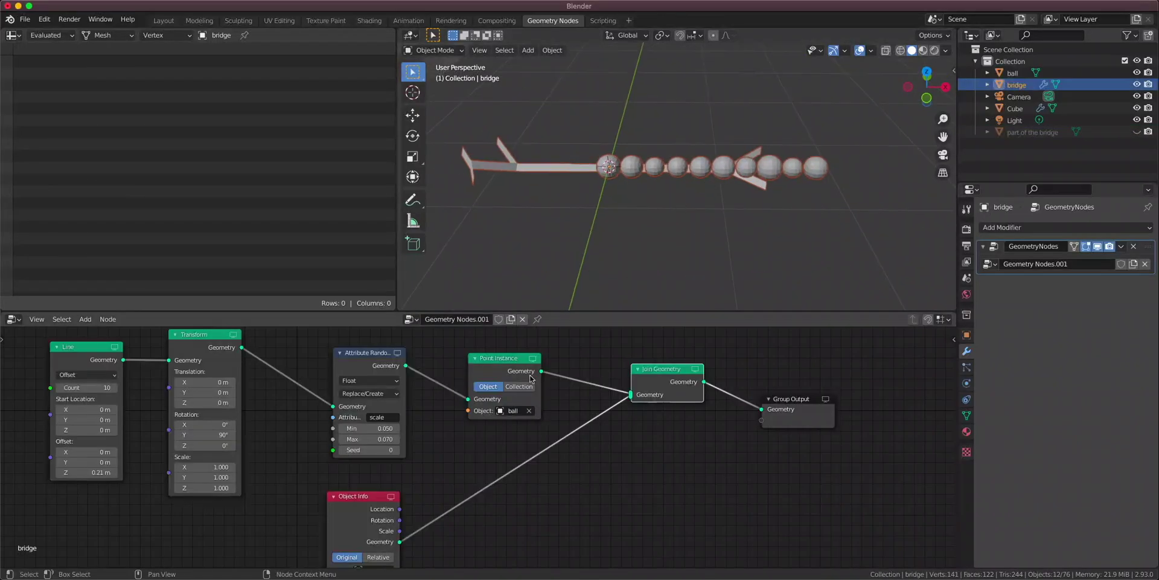
Insert a copy of the Transform node between Object Info and Join Geometry, and align the forked part with the row of balls.
drag(203, 347, 203, 346)
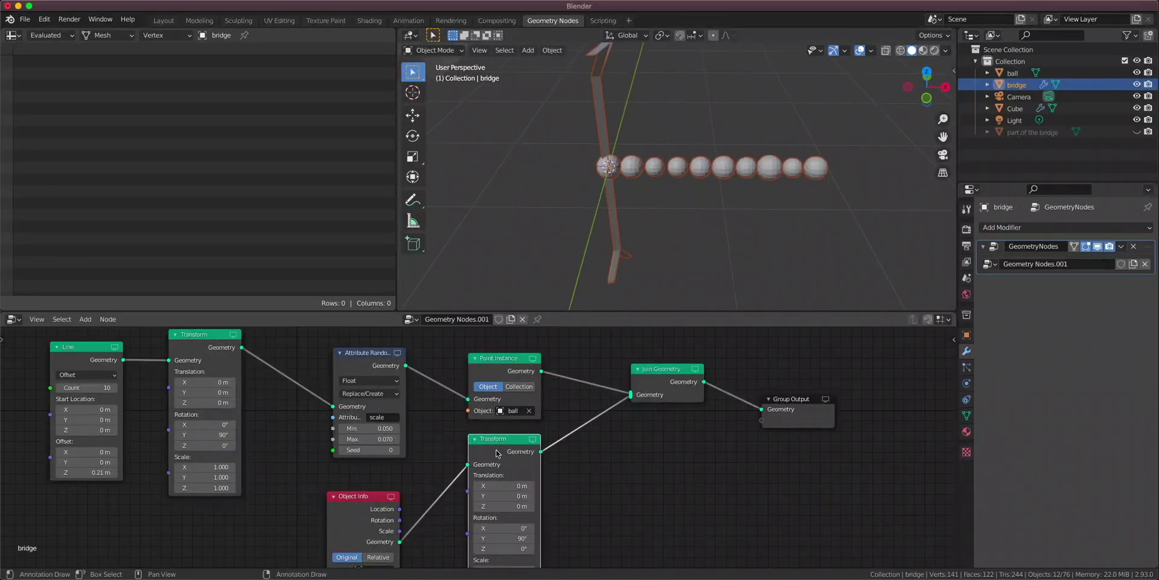
middle_drag(504, 485, 505, 455)
mouse_move(504, 455)
mouse_down()
mouse_move(519, 455)
mouse_move(508, 455)
mouse_up()
middle_drag(628, 223, 712, 220)
Try a Wireframe modifier on the bridge object and remove it again.
click(655, 233)
click(1015, 227)
click(924, 493)
scroll(719, 221, up, 3)
middle_drag(818, 218, 738, 229)
scroll(718, 220, down, 2)
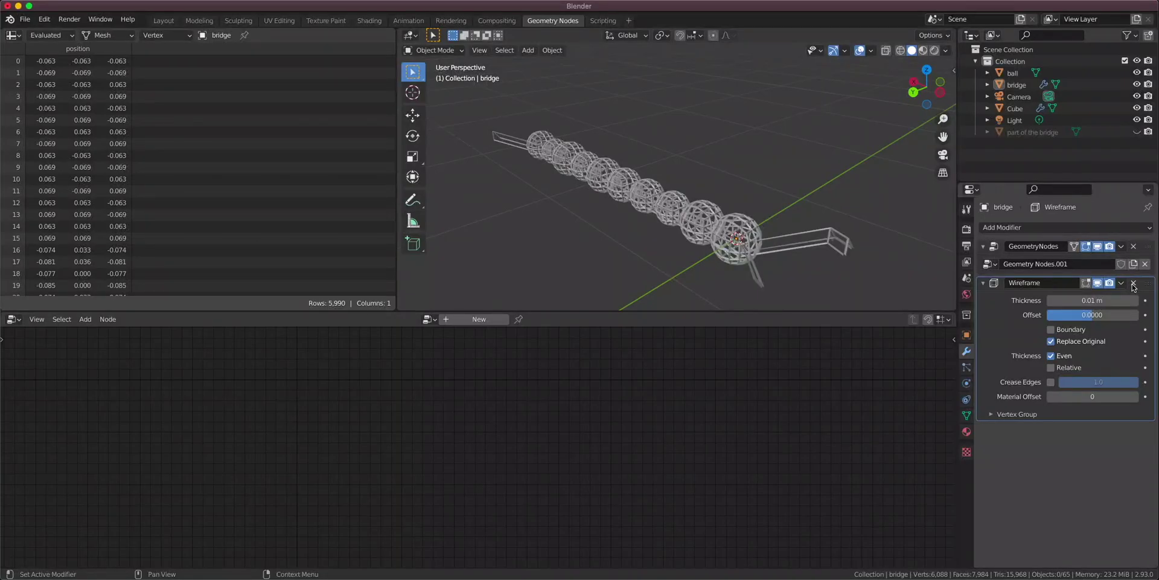
click(1133, 283)
Select the double-helix Cube object to bring up its geometry node tree.
scroll(773, 215, down, 5)
shift+middle_drag(620, 195, 651, 244)
click(664, 220)
scroll(698, 242, up, 2)
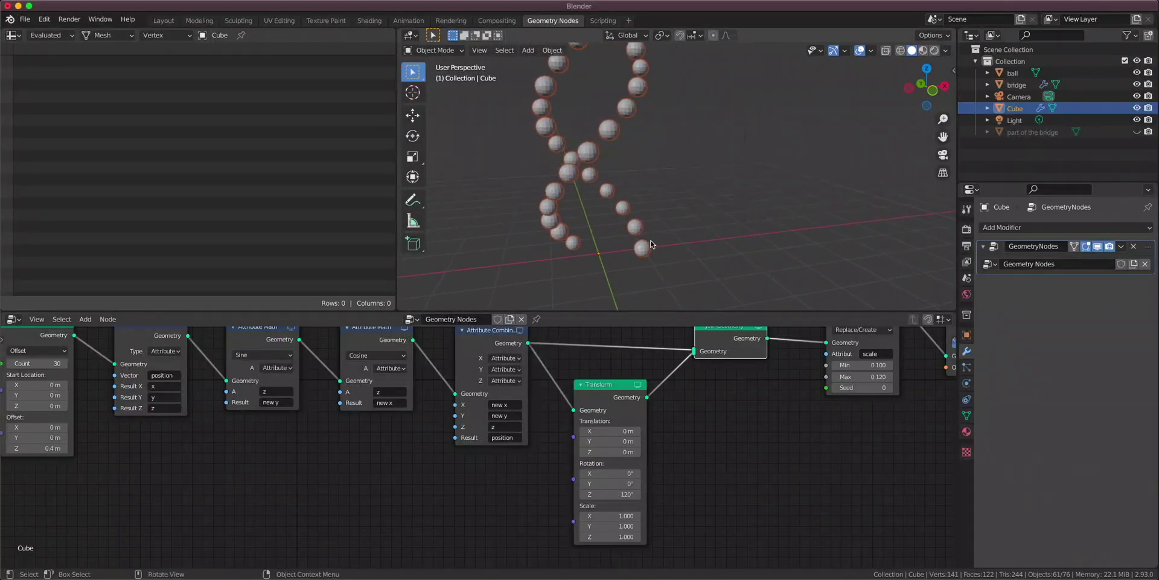
Examine the gap between the two ball strands from the front view and from several angles.
click(933, 92)
scroll(680, 230, up, 8)
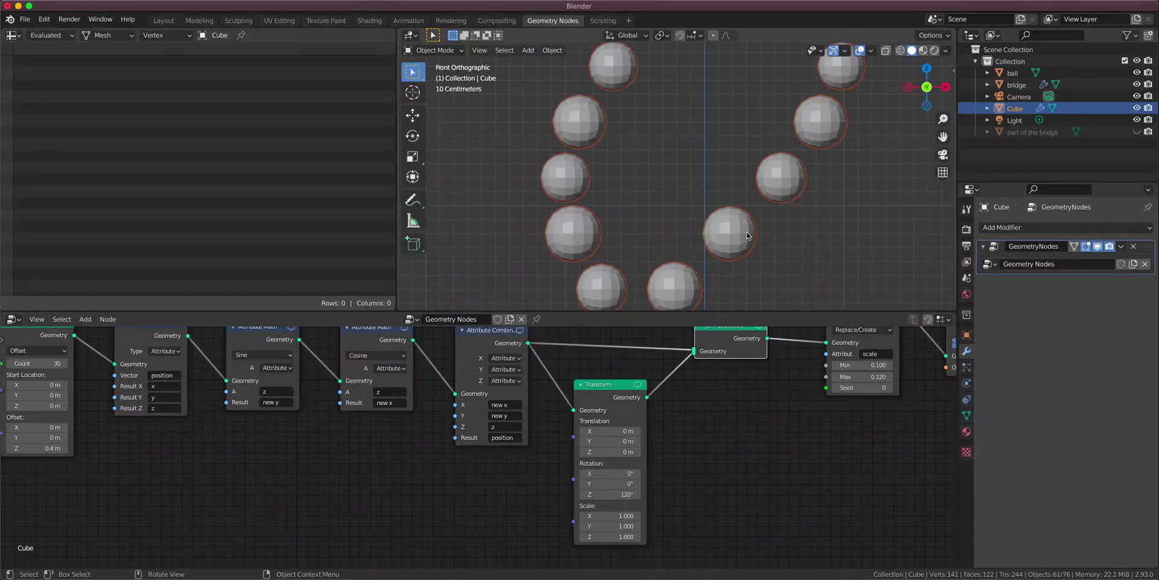
scroll(851, 174, down, 5)
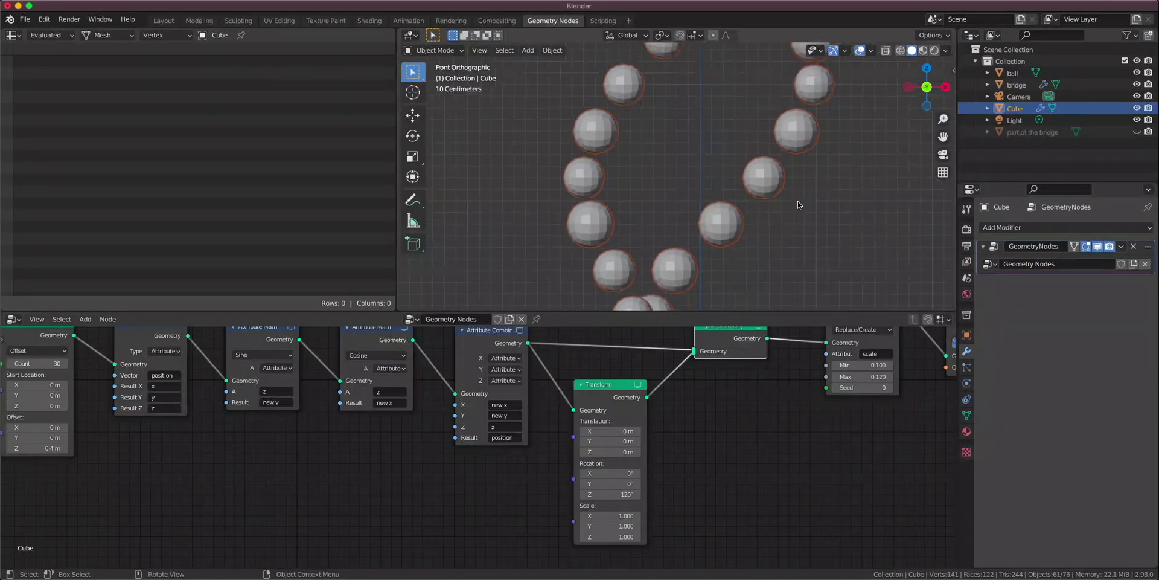
middle_drag(852, 174, 609, 164)
scroll(615, 234, up, 3)
scroll(757, 160, up, 4)
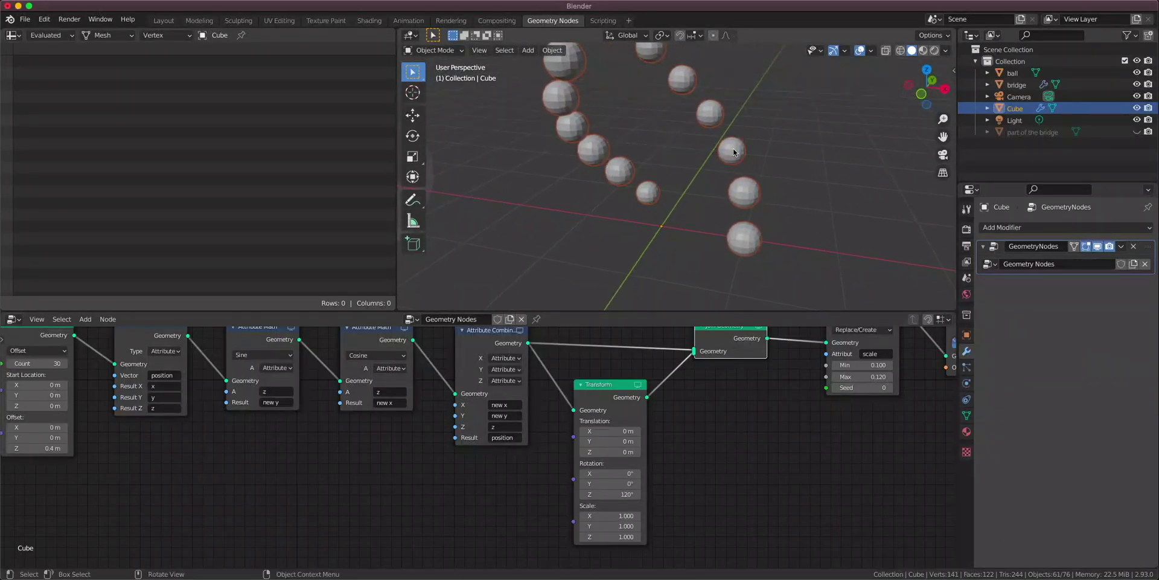
middle_drag(742, 155, 712, 150)
scroll(746, 207, down, 4)
middle_drag(746, 208, 705, 209)
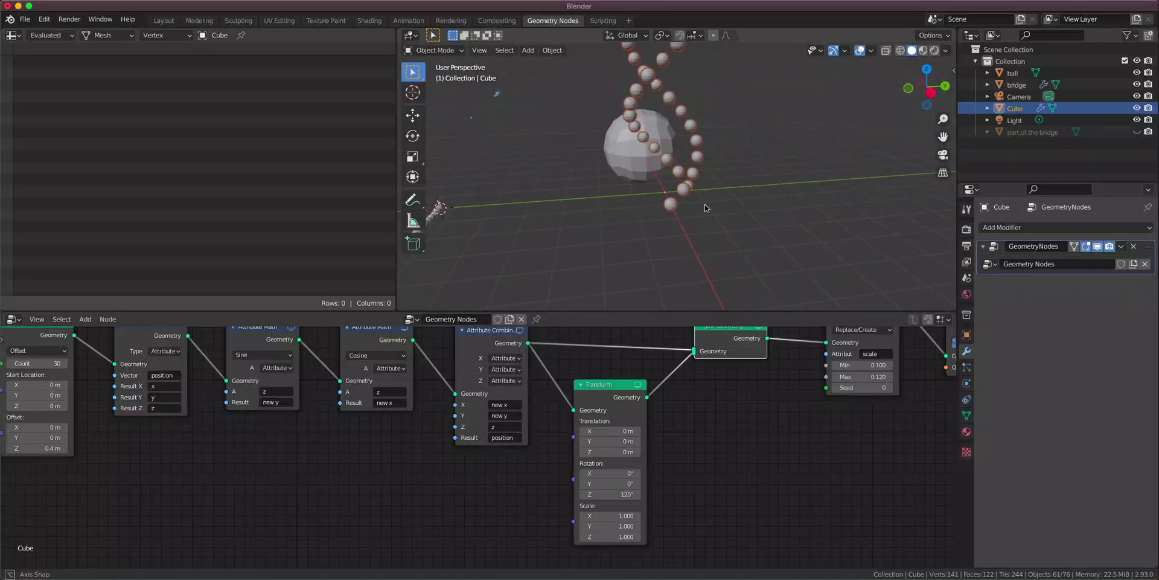
key(n)
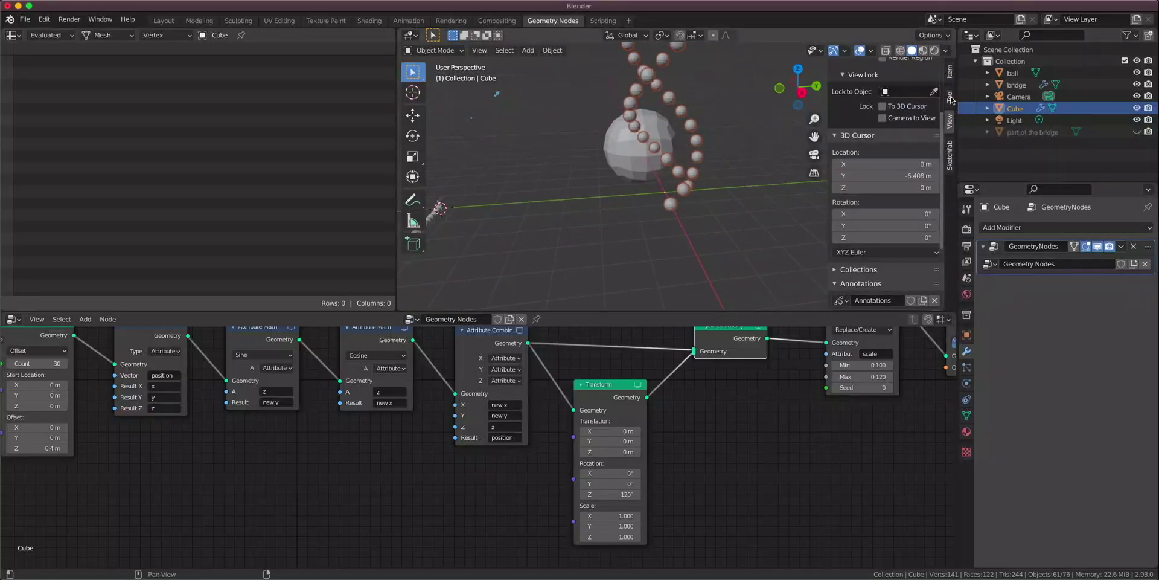
scroll(878, 242, down, 4)
key(n)
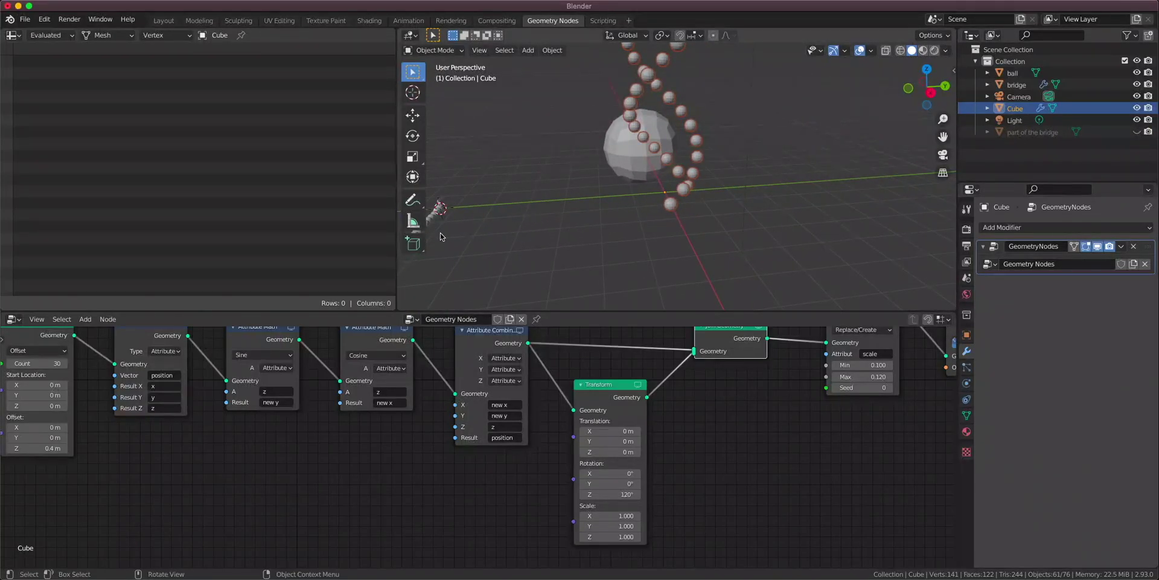
Add a Point Instance node above the helix chain with the bridge as its object, and link it to the Group Output.
key(Home)
scroll(492, 406, up, 3)
key(shift+a)
click(521, 367)
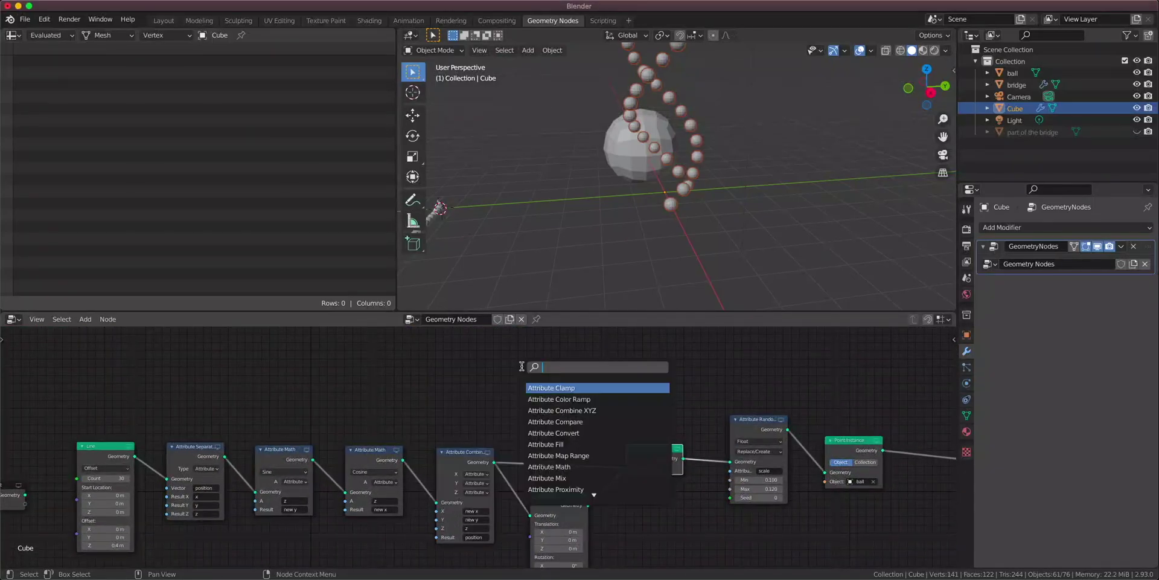
click(549, 410)
click(560, 408)
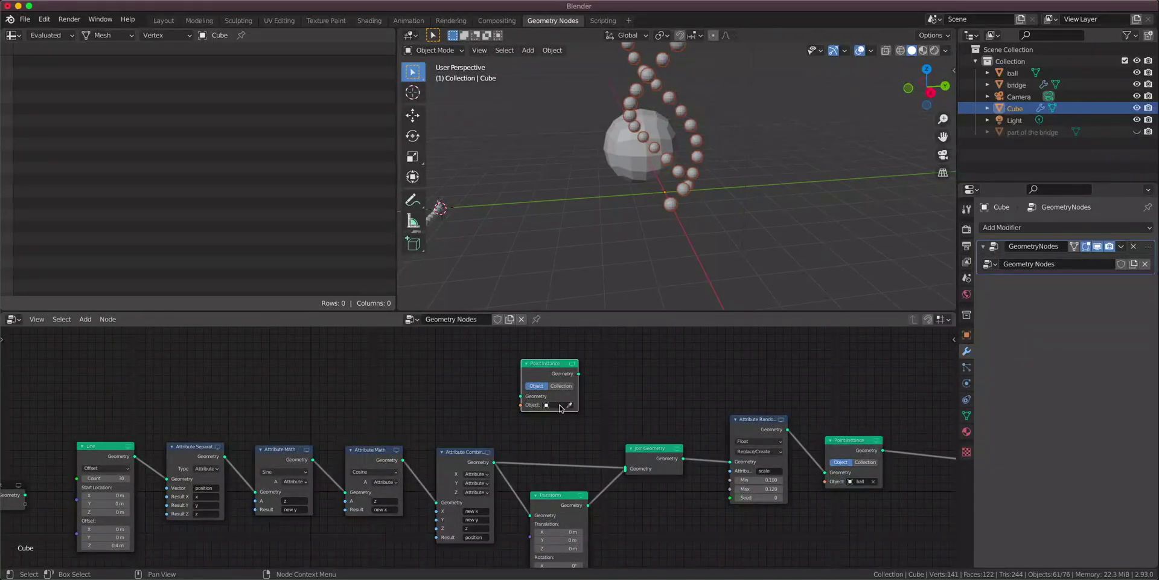
click(565, 426)
key(Home)
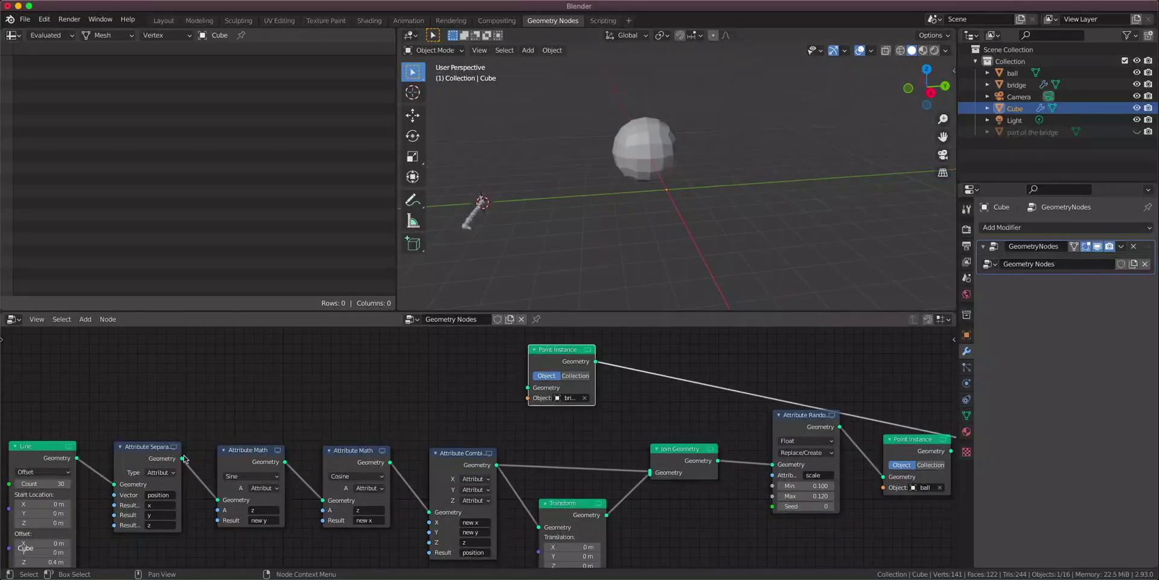
Feed the Line node's geometry into the bridge's Point Instance node.
middle_drag(127, 429, 281, 410)
scroll(278, 411, down, 2)
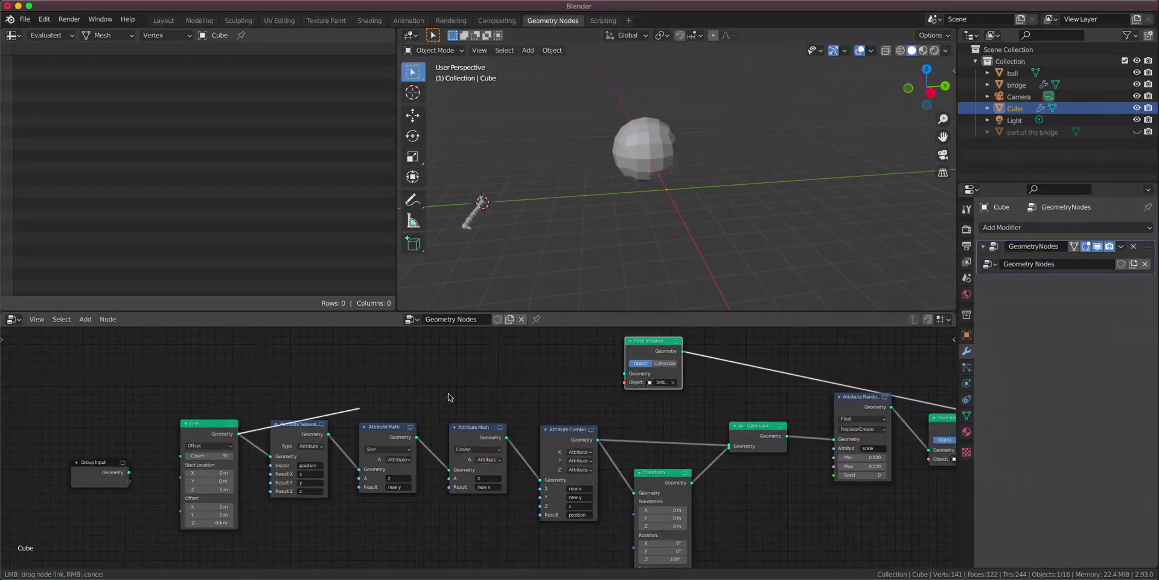
drag(624, 384, 624, 374)
middle_drag(713, 169, 727, 213)
scroll(483, 447, up, 2)
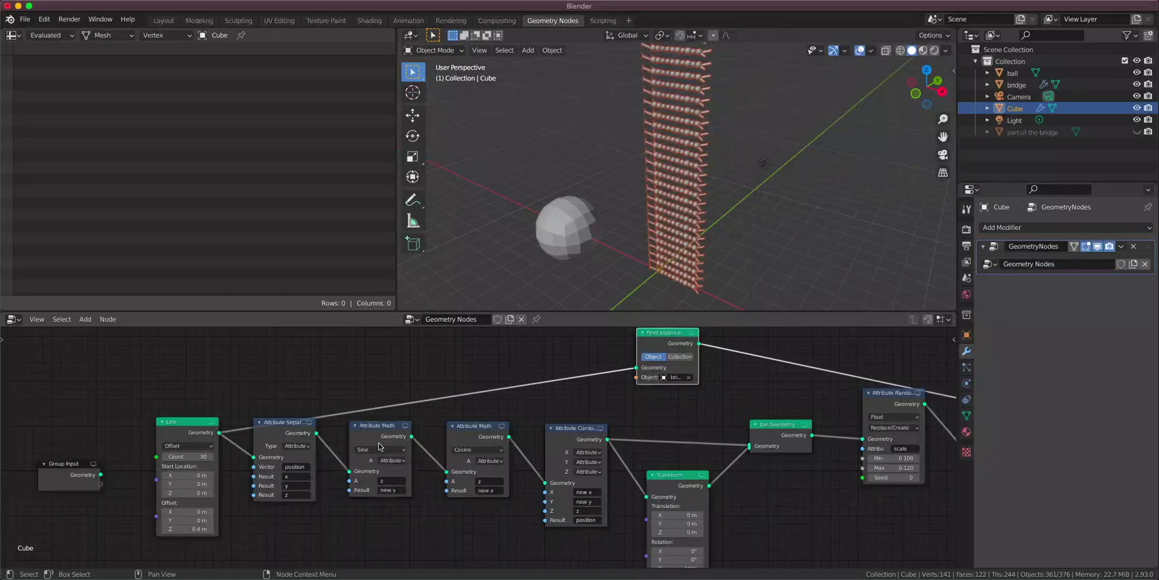
Preview the Attribute Combine XYZ curve, feed its geometry into the bridge's Point Instance node, and output the instanced rungs.
ctrl+shift+click(587, 435)
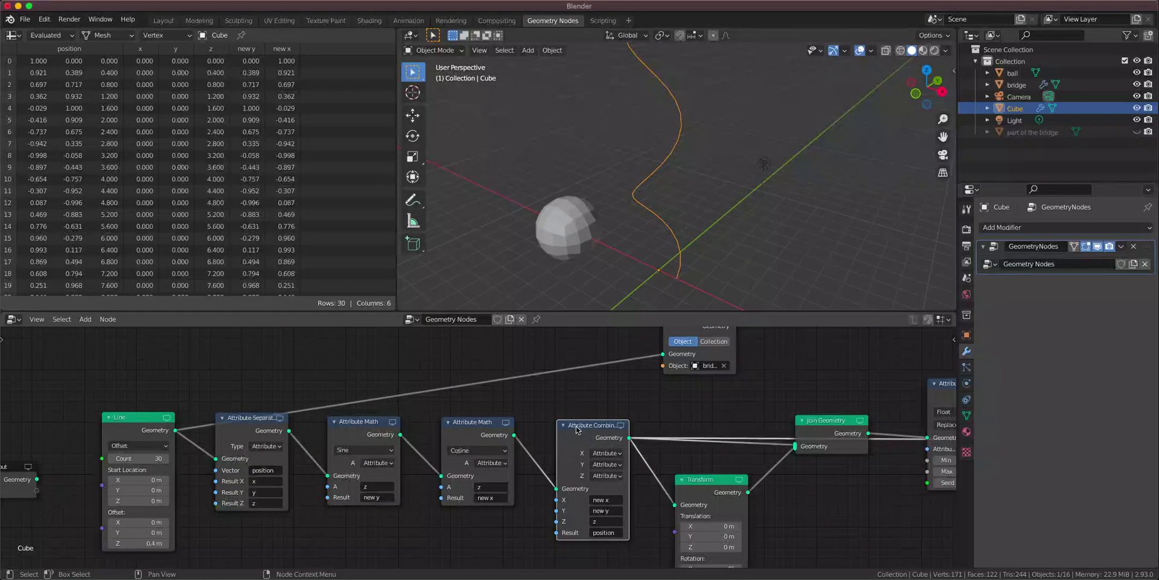
drag(577, 430, 571, 432)
middle_drag(639, 399, 618, 413)
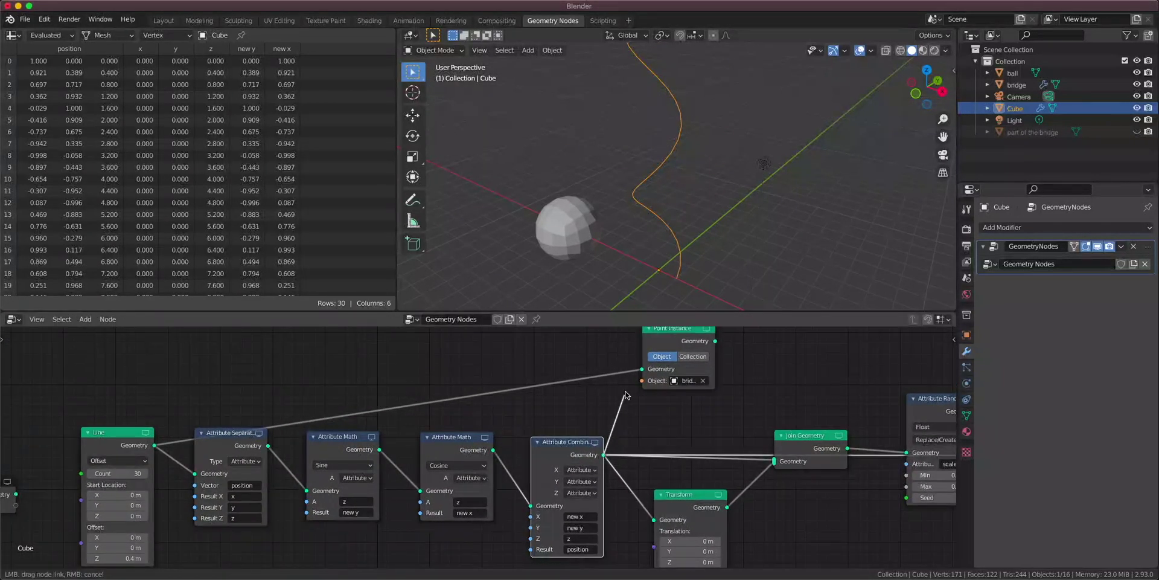
drag(642, 371, 643, 369)
middle_drag(857, 197, 484, 199)
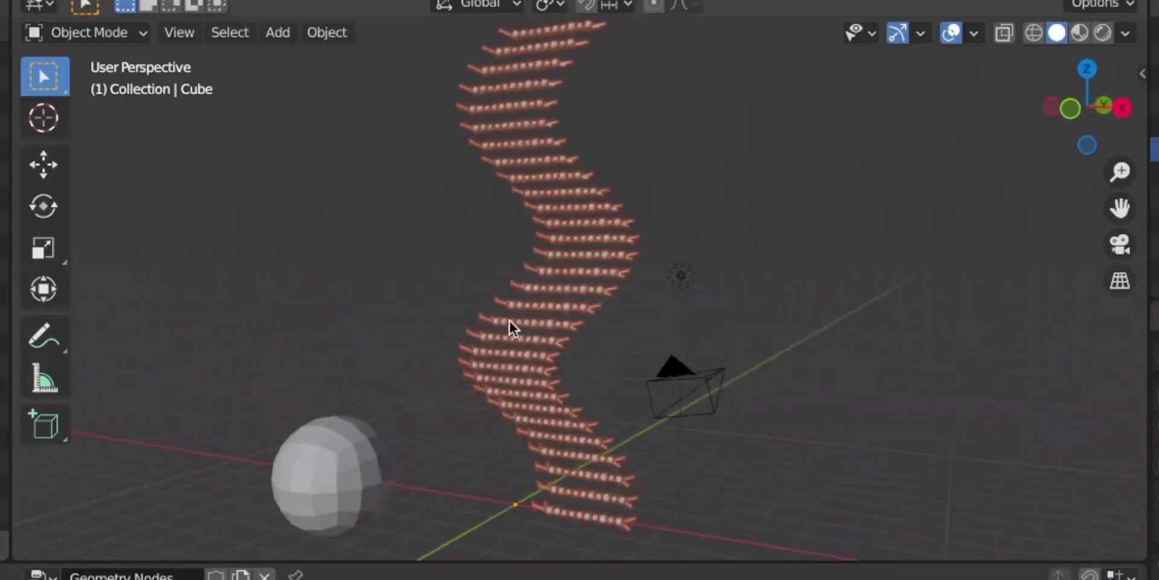
middle_drag(184, 327, 357, 353)
middle_drag(568, 211, 588, 224)
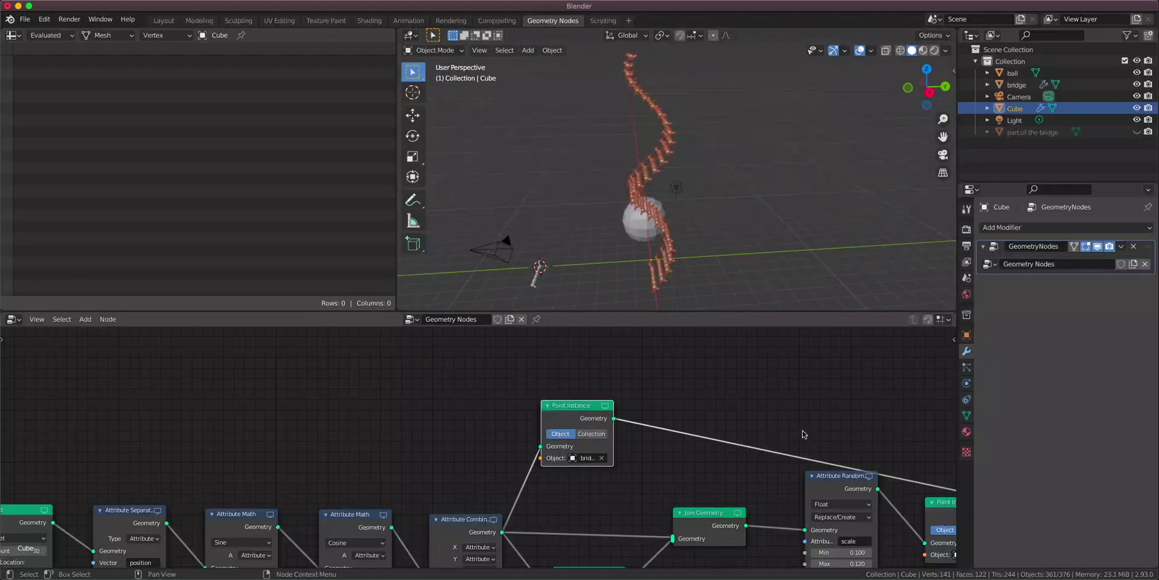
Insert a Join Geometry node before the Group Output and feed both the bridge's and the ball's Point Instance nodes into it.
middle_drag(935, 469, 411, 381)
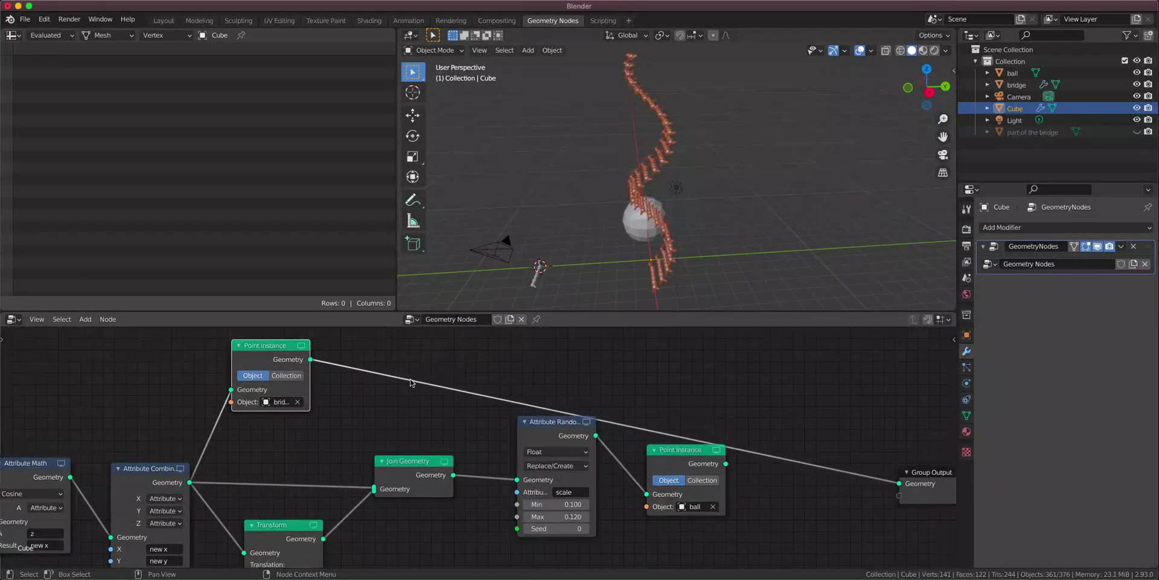
ctrl+shift+click(672, 458)
ctrl+shift+click(257, 353)
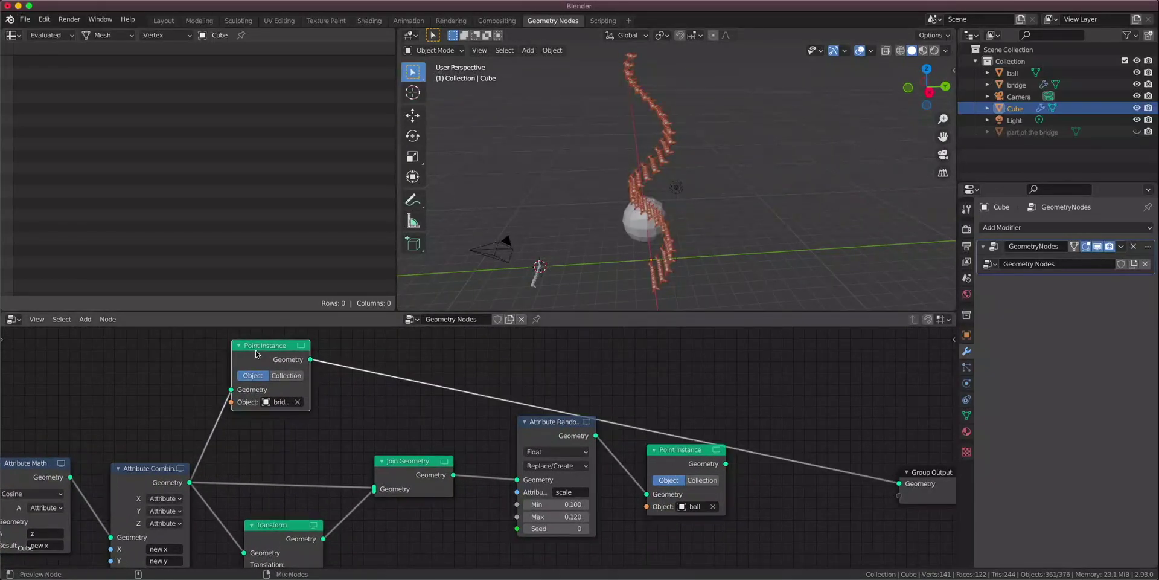
key(shift+a)
click(747, 381)
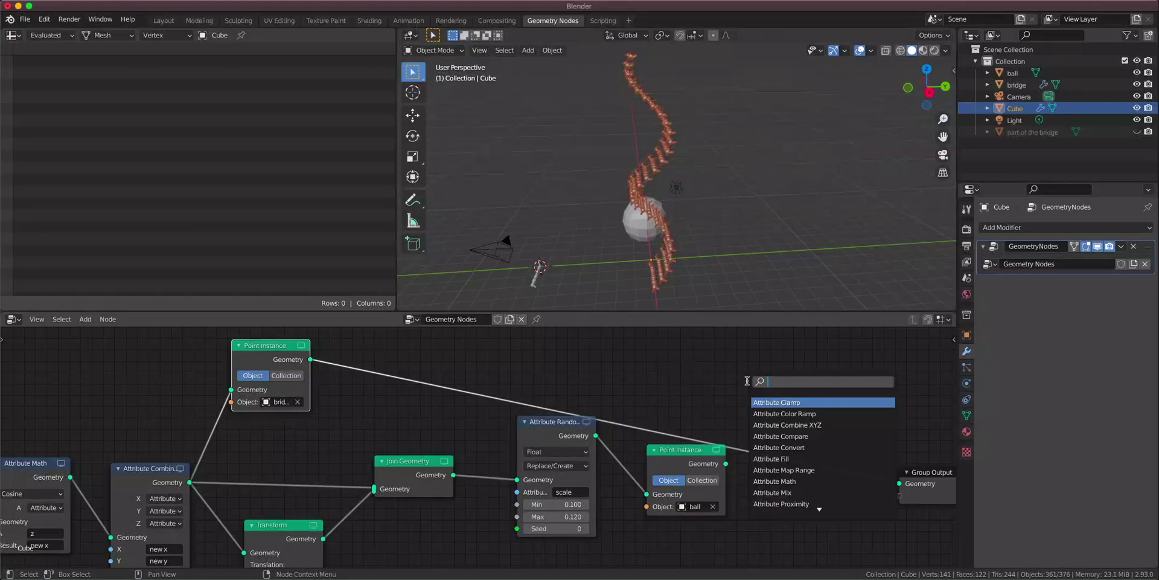
click(789, 401)
click(809, 449)
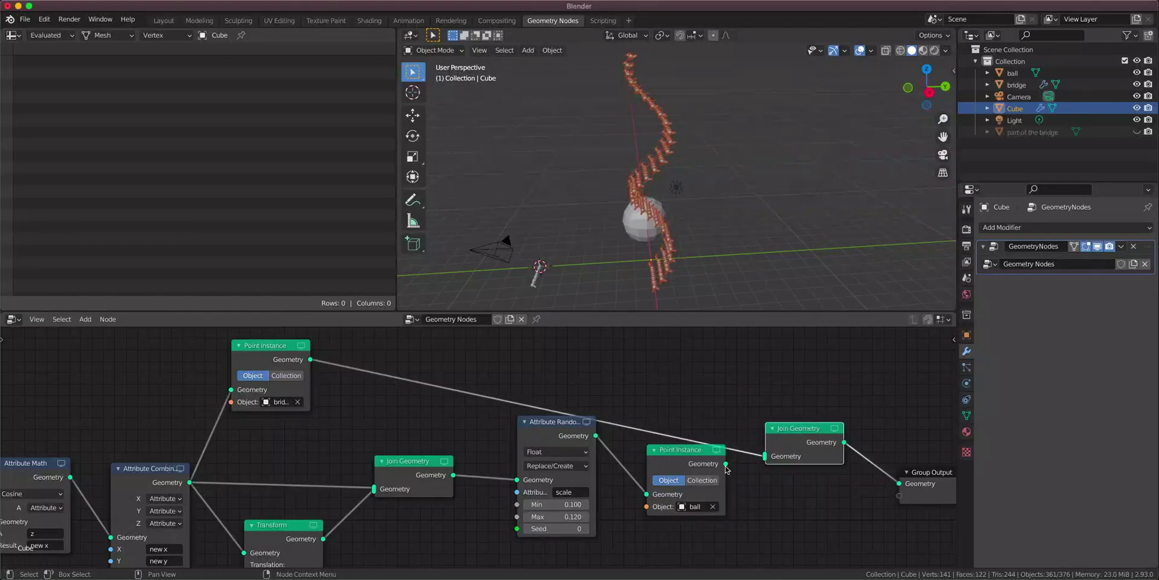
drag(781, 445, 785, 425)
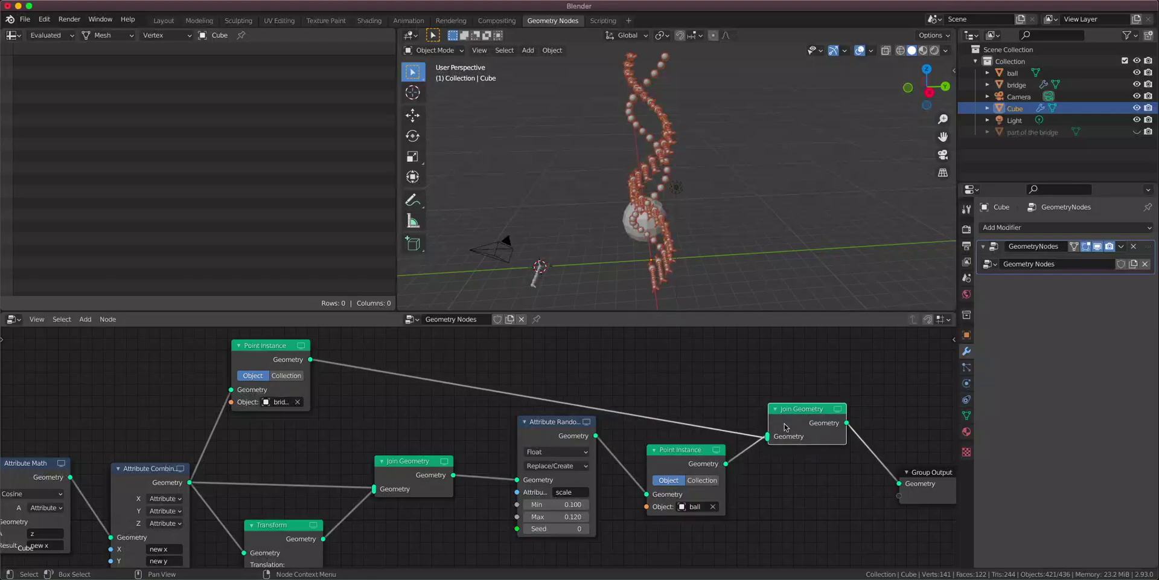
middle_drag(600, 253, 643, 259)
Try to also link the bridge's Point Instance to the Join Geometry node that precedes the Attribute Randomize node.
drag(390, 462, 406, 454)
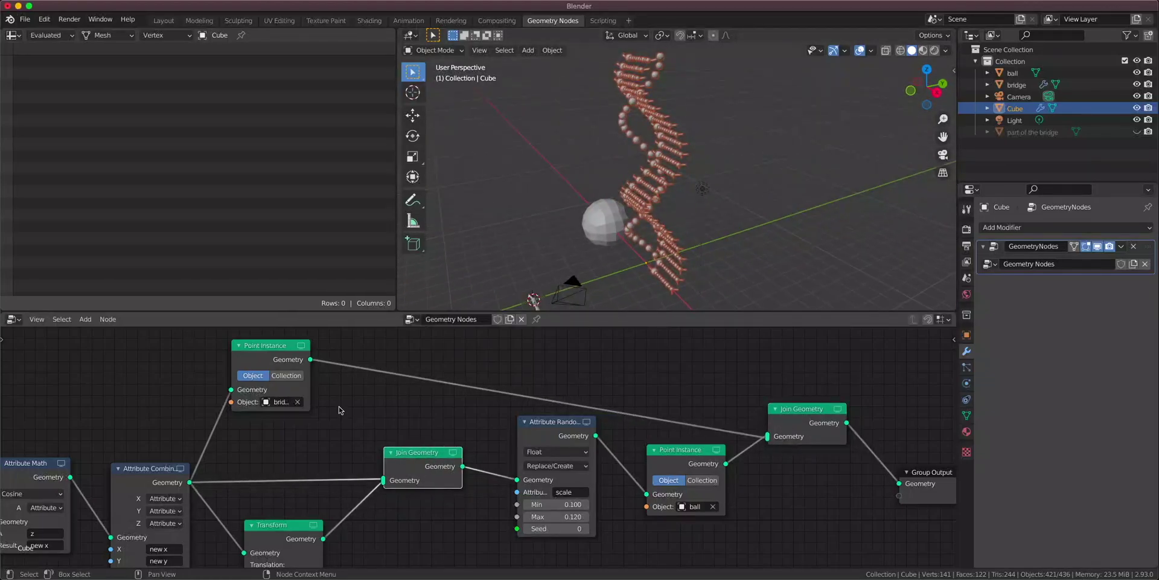
middle_drag(340, 410, 404, 423)
drag(451, 503, 448, 505)
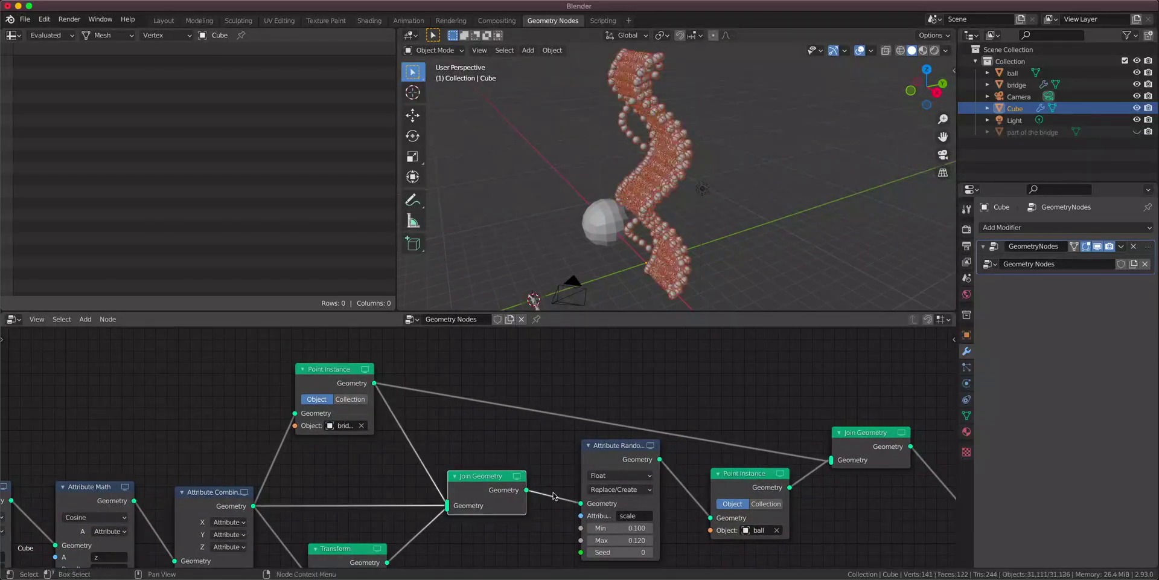
Examine up close how balls are instanced along the rungs and review the Attribute Randomize and Point Instance nodes.
middle_drag(720, 182, 761, 186)
scroll(761, 187, up, 5)
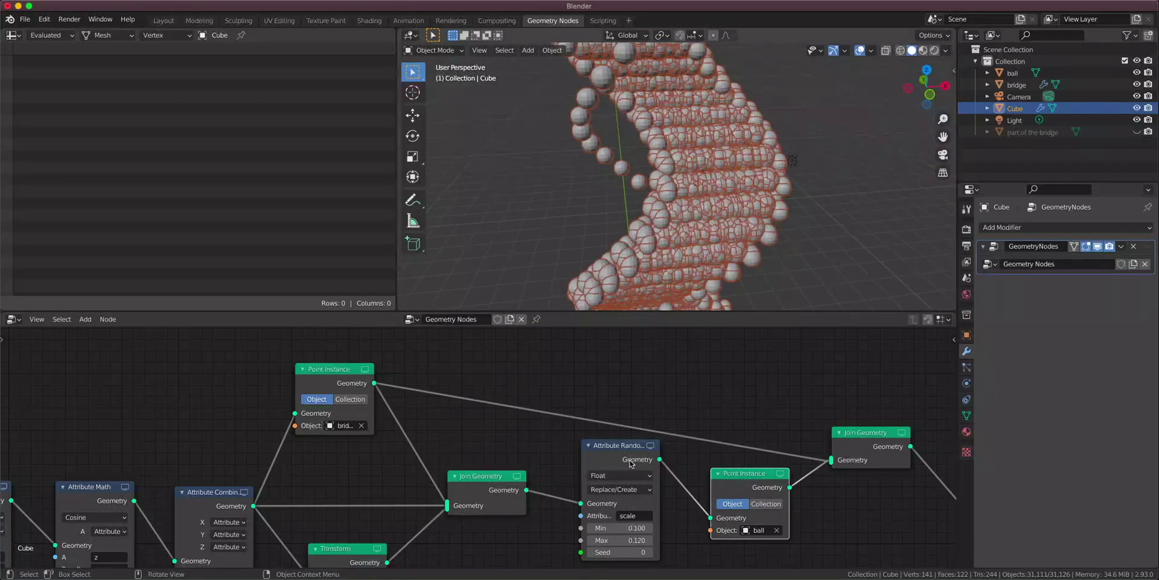
middle_drag(650, 425, 661, 410)
scroll(731, 465, up, 2)
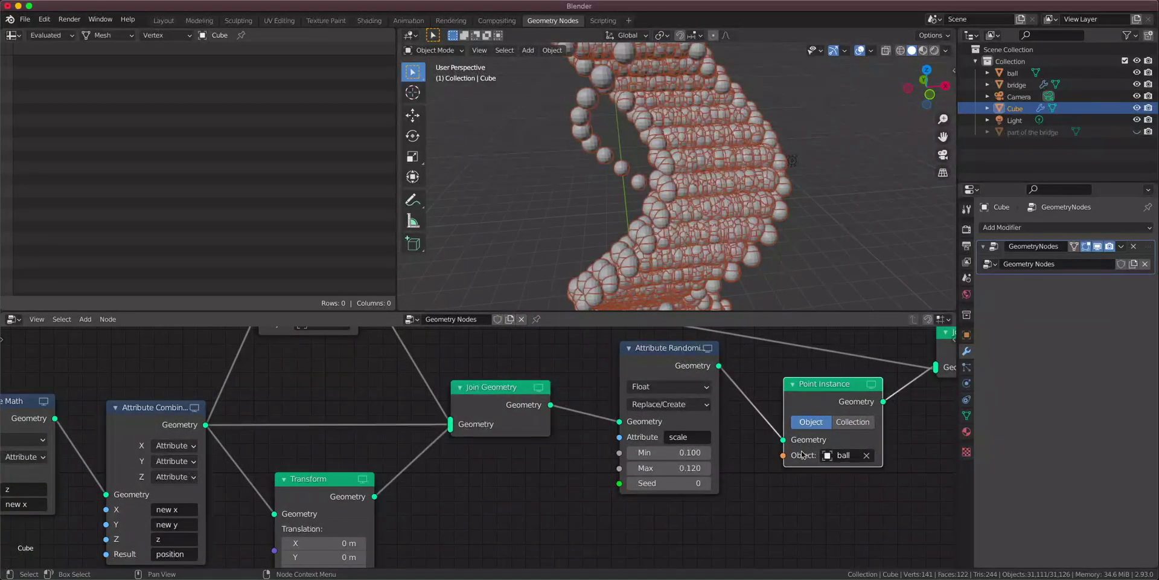
scroll(802, 455, down, 1)
middle_drag(802, 455, 868, 530)
scroll(705, 219, up, 5)
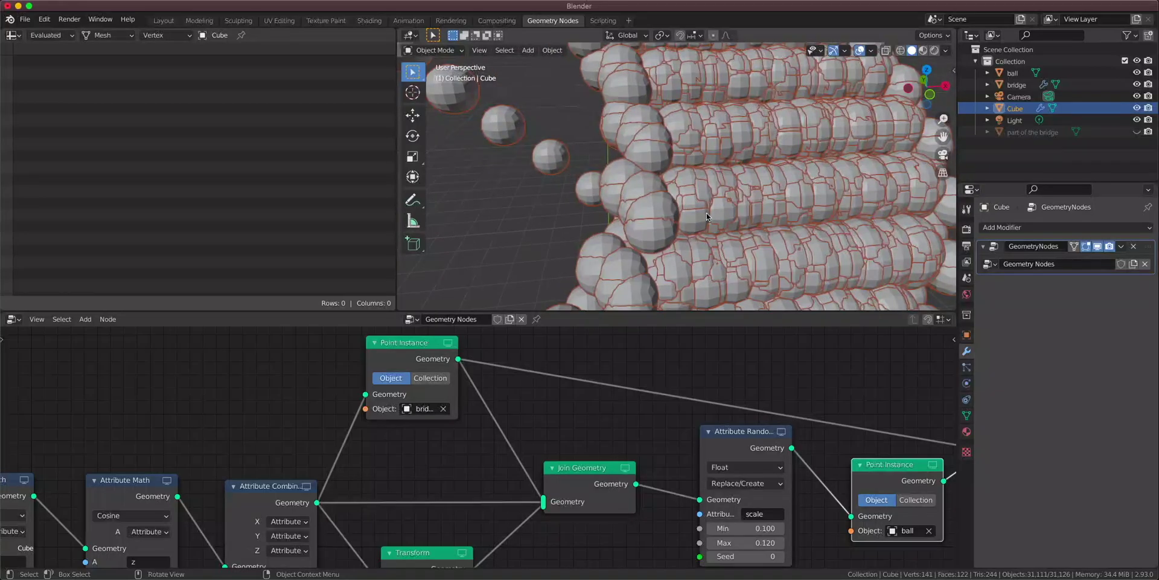
scroll(707, 218, down, 8)
middle_drag(707, 217, 655, 202)
middle_drag(803, 435, 517, 440)
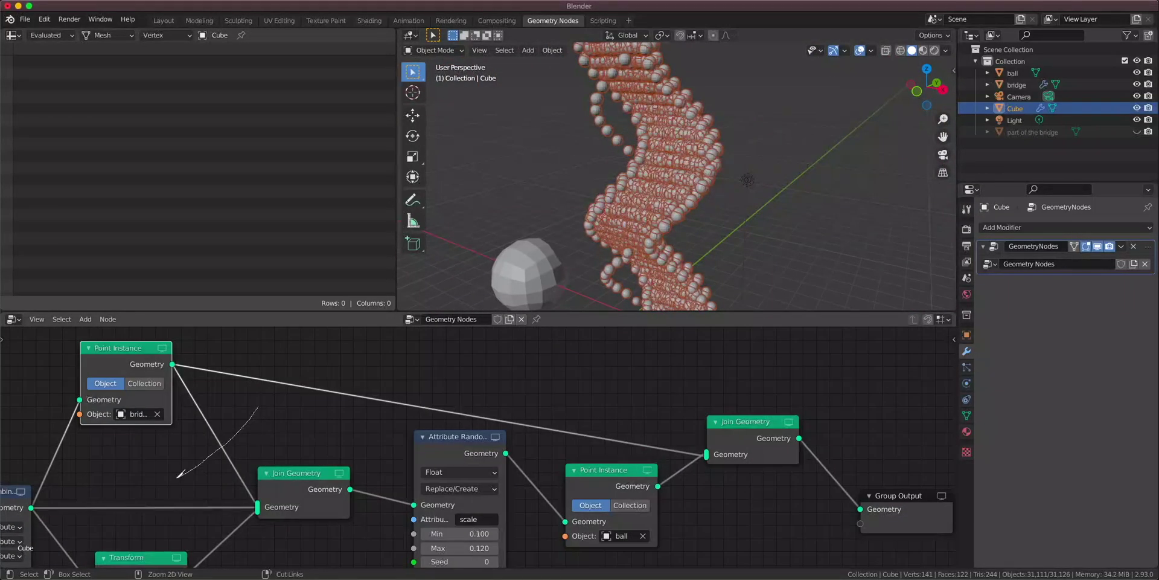
Cut the link between the bridge's Point Instance and the earlier Join Geometry node, and tidy the positions of the nodes.
ctrl+right_drag(178, 477, 179, 476)
scroll(692, 453, down, 2)
mouse_move(676, 430)
mouse_down()
mouse_move(660, 369)
mouse_move(682, 461)
mouse_move(670, 456)
mouse_up()
drag(212, 376, 224, 369)
scroll(702, 235, up, 1)
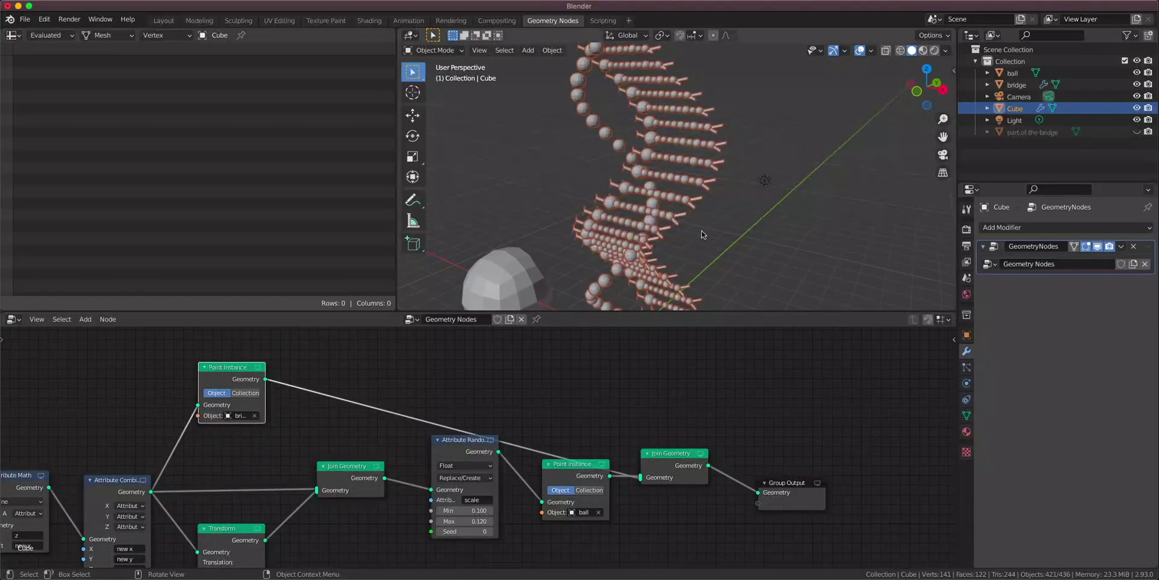
Add a Point Rotate node on the link between the bridge's Point Instance and the final Join Geometry node.
shift+middle_drag(702, 235, 718, 127)
middle_drag(676, 157, 730, 161)
scroll(732, 227, up, 3)
shift+middle_drag(732, 228, 705, 227)
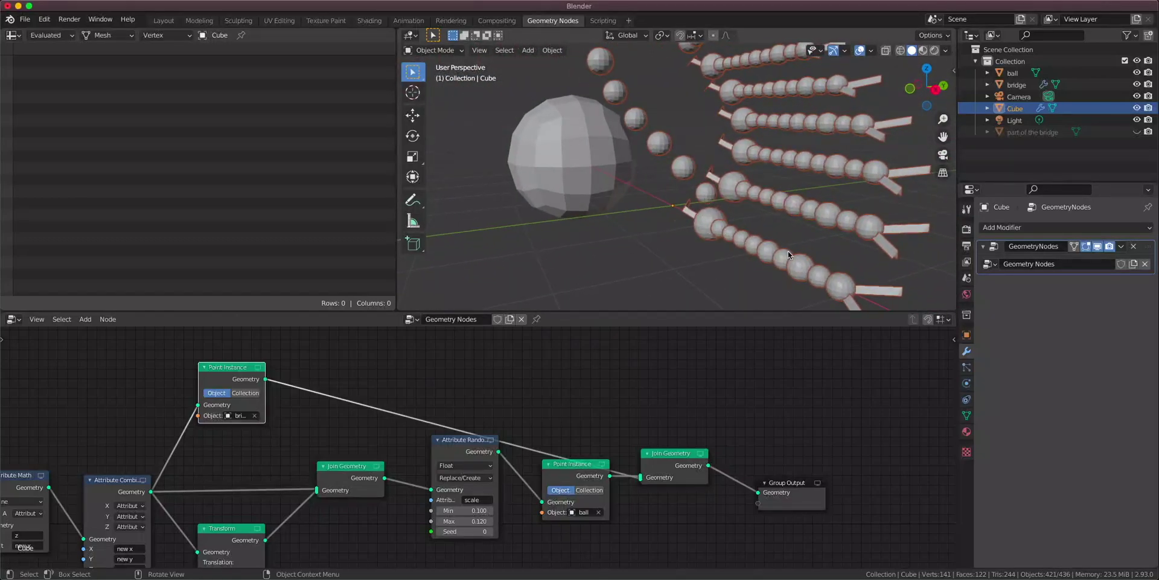
middle_drag(788, 255, 749, 212)
key(shift+a)
click(458, 349)
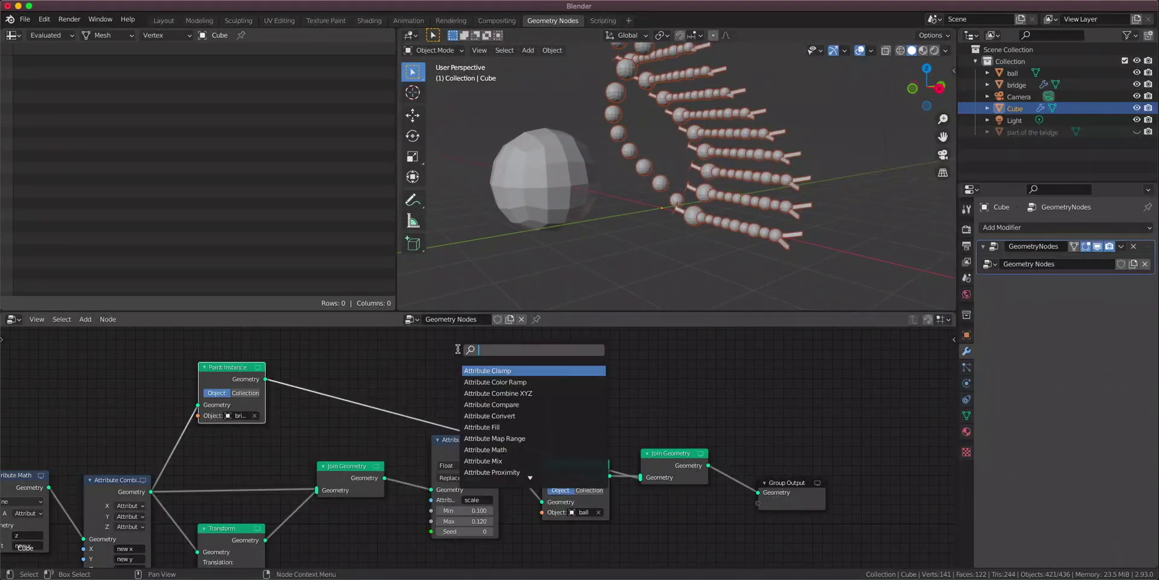
text(poi)
click(539, 381)
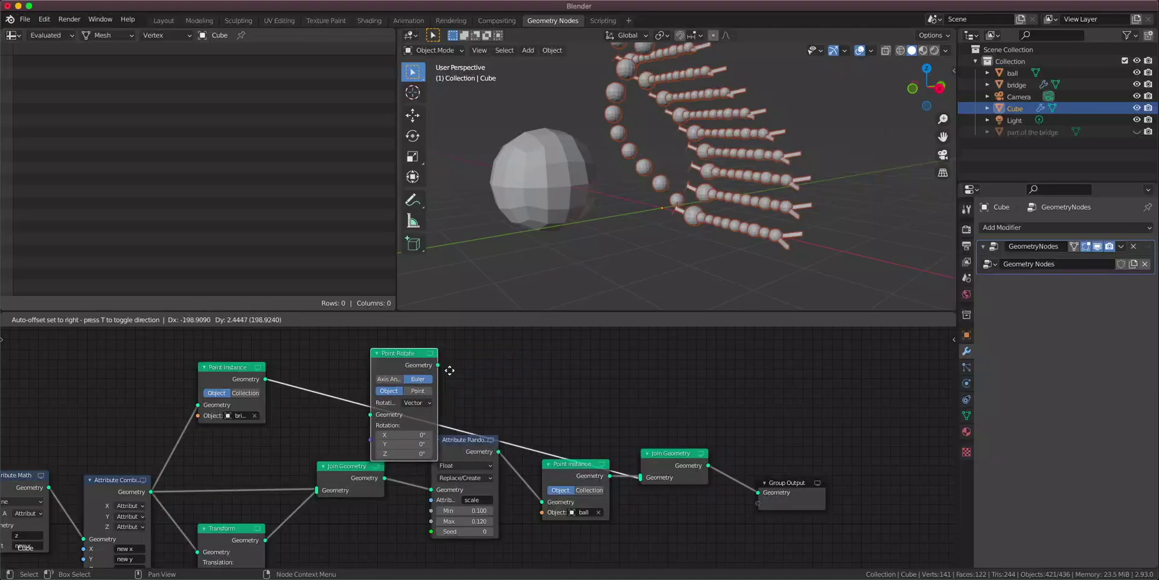
click(595, 368)
Set the Point Rotate rotation to -63.9° on all axes and move the node ahead of the bridge's Point Instance.
scroll(398, 425, up, 2)
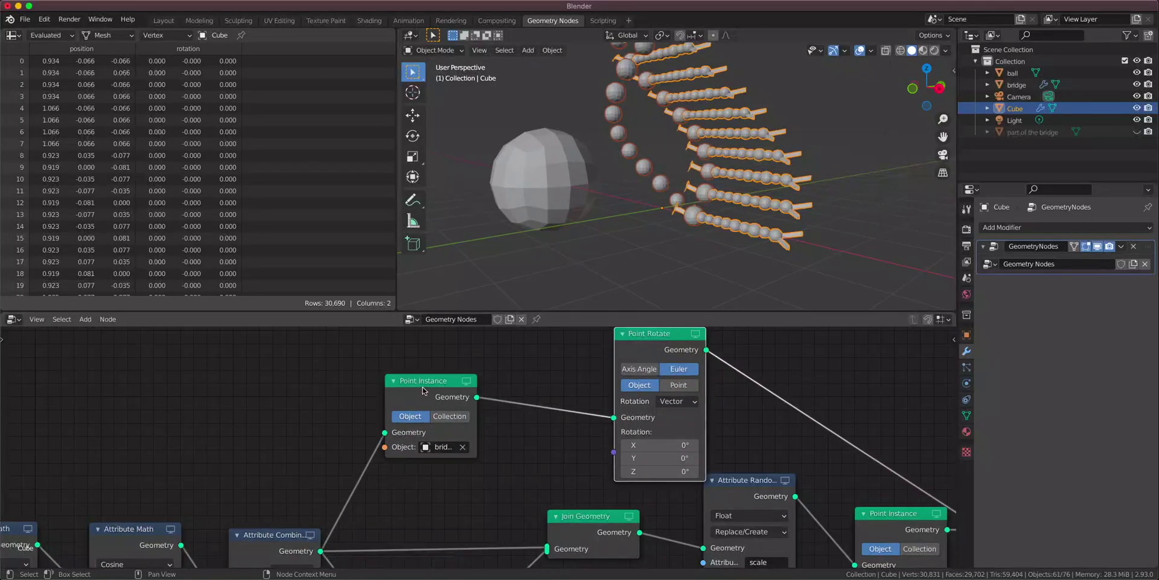
drag(659, 445, 647, 471)
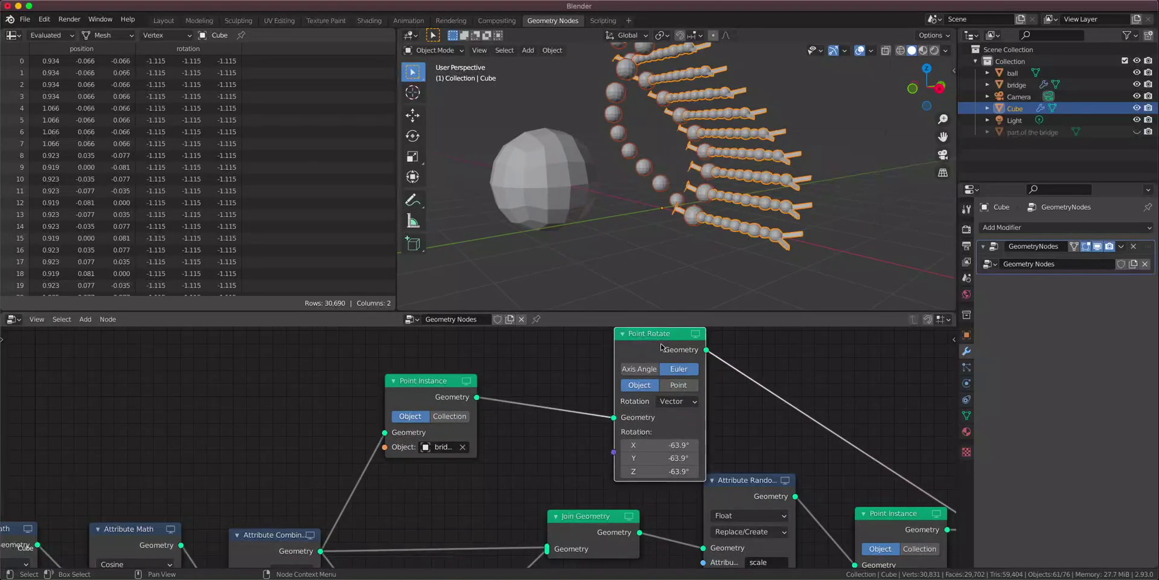
alt+drag(652, 345, 363, 364)
drag(567, 392, 893, 387)
middle_drag(797, 415, 588, 420)
drag(240, 369, 568, 353)
scroll(588, 476, down, 2)
scroll(507, 482, up, 2)
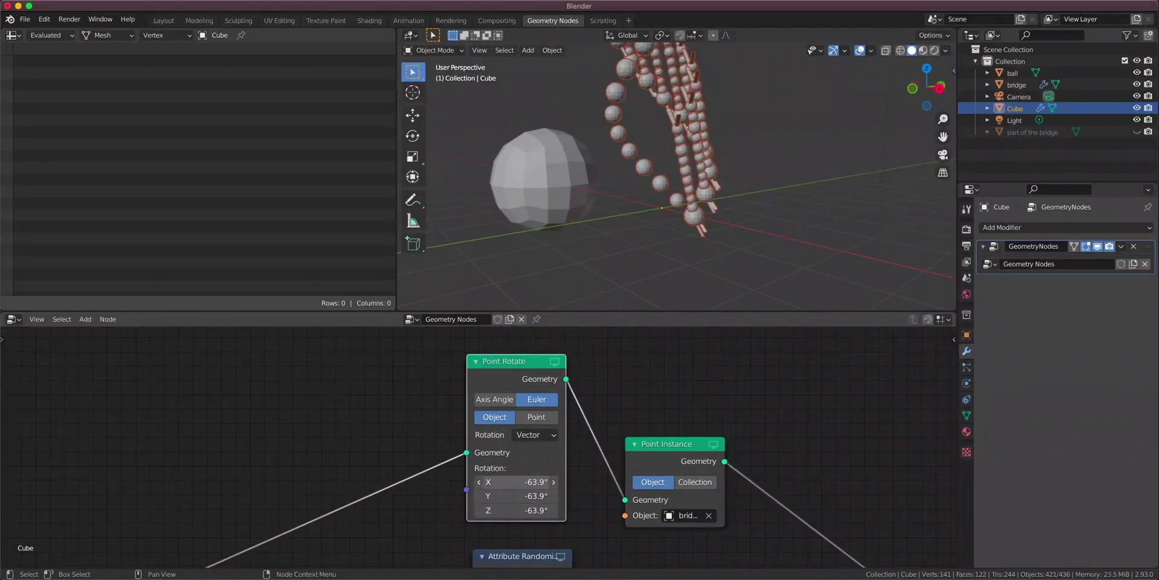
Try Point Rotate rotations of -21.4° and -78.1° on all three axes.
drag(474, 482, 499, 482)
scroll(739, 136, down, 4)
shift+middle_drag(739, 135, 755, 241)
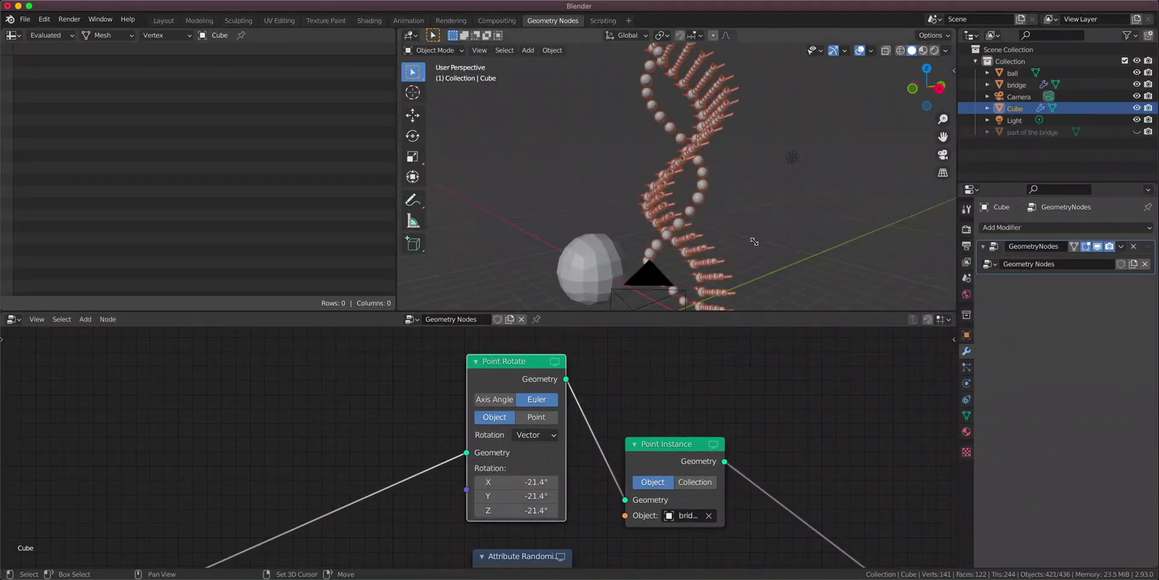
scroll(755, 242, up, 2)
drag(514, 479, 533, 455)
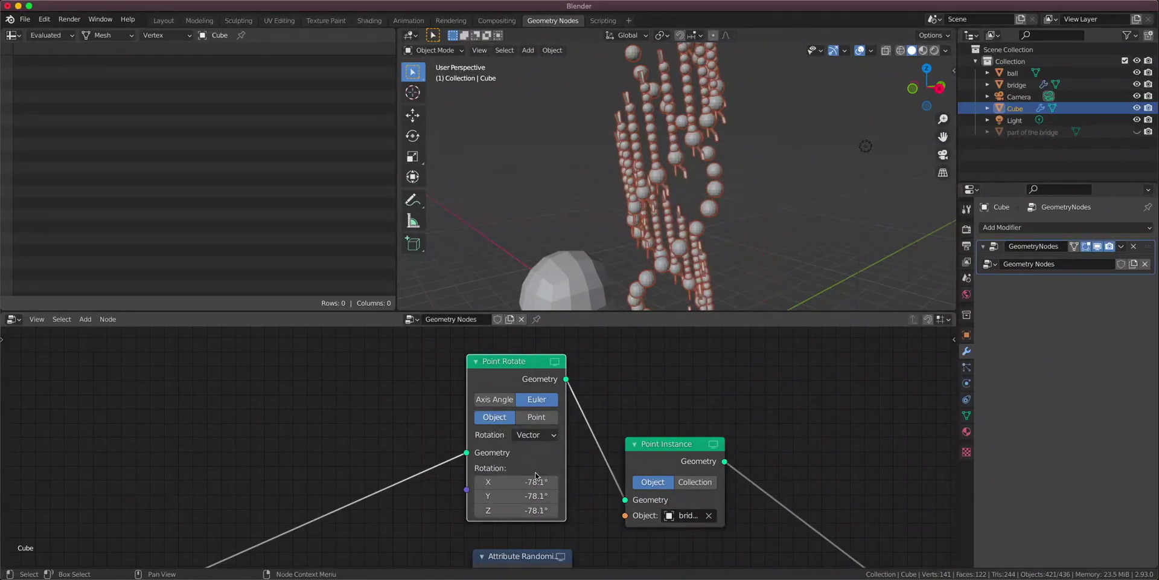
Switch the Point Rotate rotation input from Vector to Attribute and inspect the orientation of the rungs.
click(541, 435)
click(544, 453)
scroll(745, 238, down, 5)
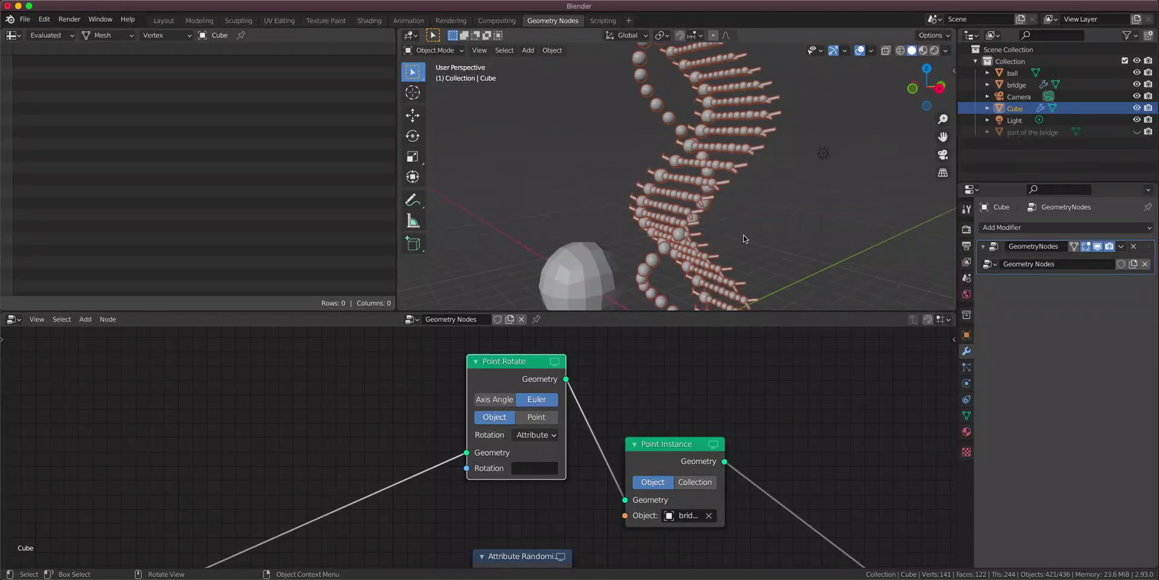
shift+middle_drag(776, 271, 823, 199)
scroll(808, 215, up, 2)
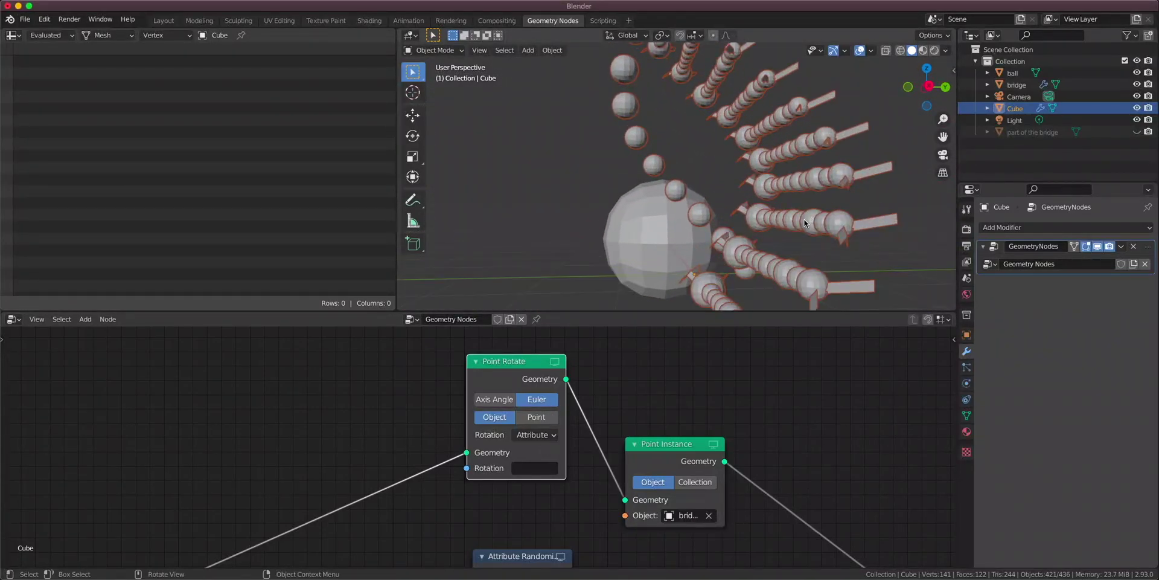
middle_drag(796, 248, 704, 261)
scroll(754, 211, down, 3)
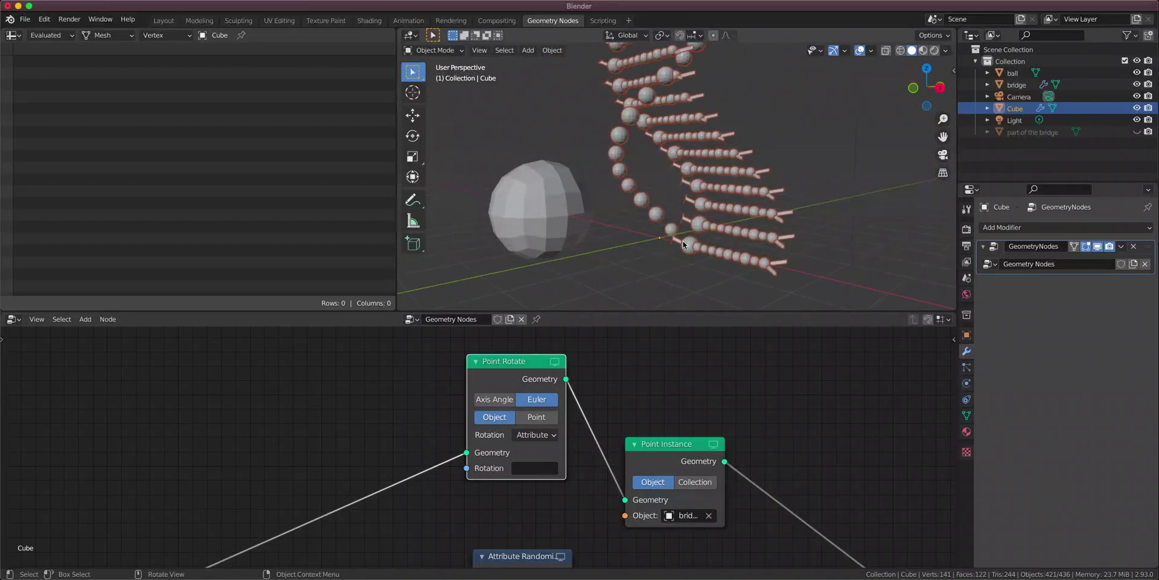
middle_drag(663, 207, 741, 262)
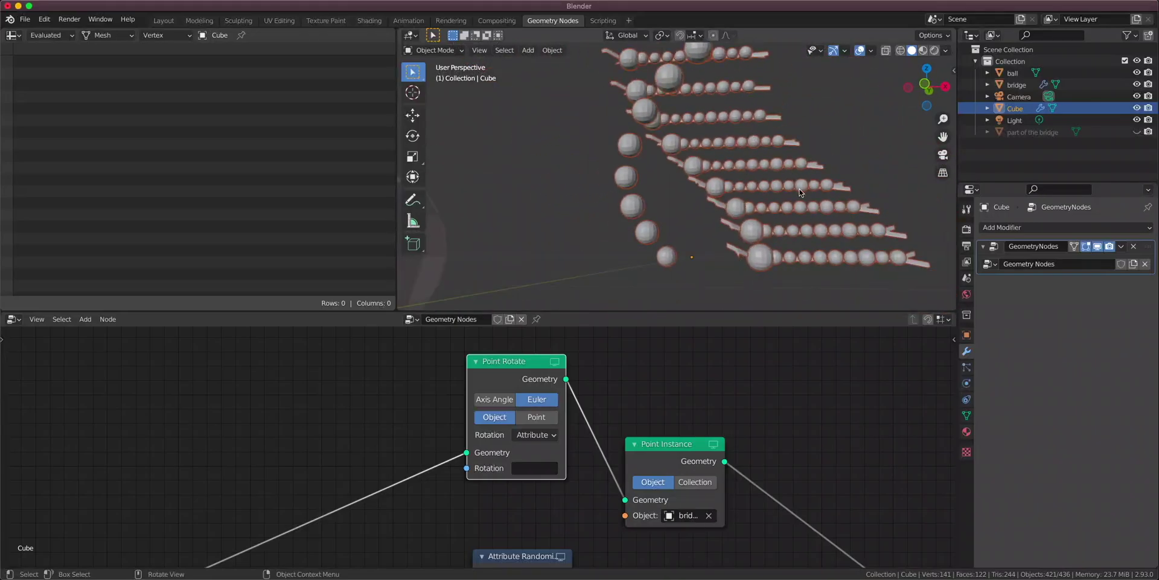
Review the helix node chain and show the cosine Attribute Math node's attributes in the spreadsheet.
scroll(437, 460, down, 4)
middle_drag(369, 446, 695, 329)
scroll(473, 429, up, 2)
scroll(473, 430, down, 1)
middle_drag(457, 473, 670, 369)
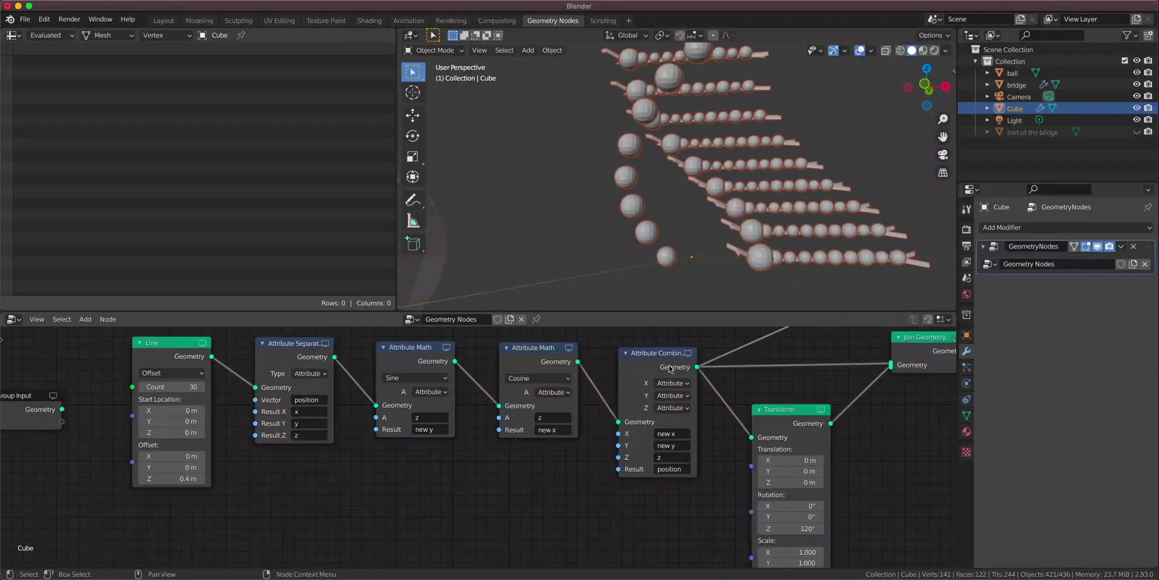
scroll(670, 368, up, 3)
scroll(529, 376, down, 3)
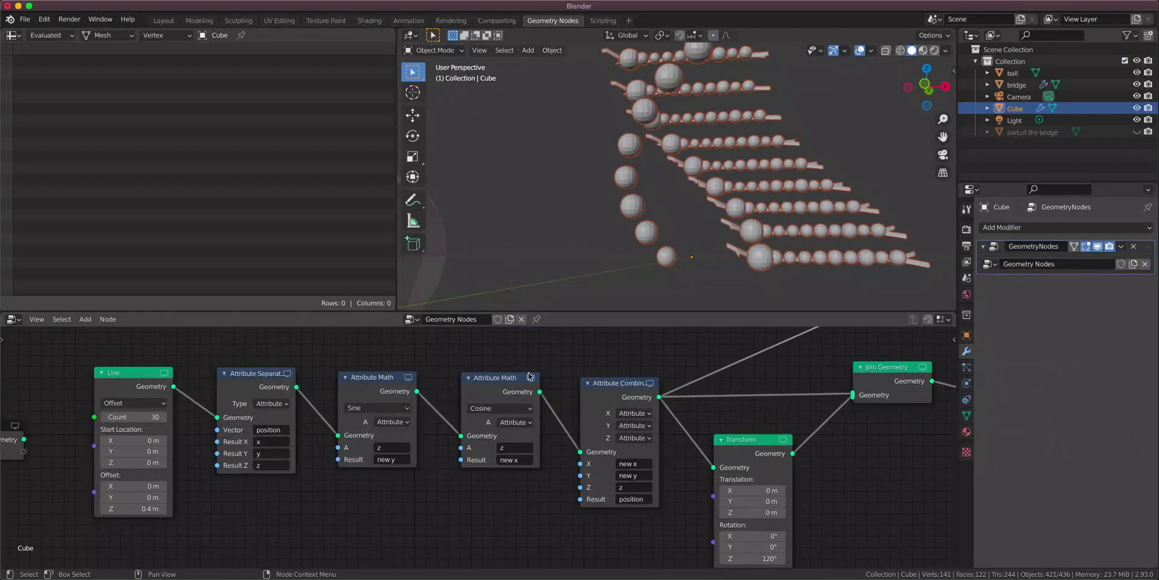
click(530, 377)
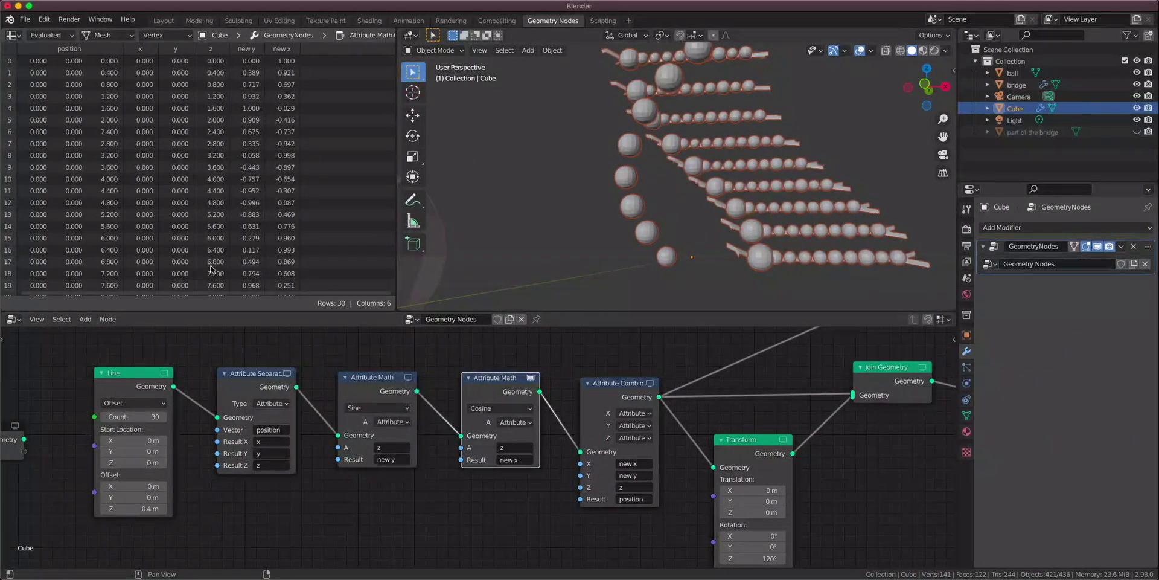
scroll(722, 468, up, 3)
scroll(538, 452, down, 5)
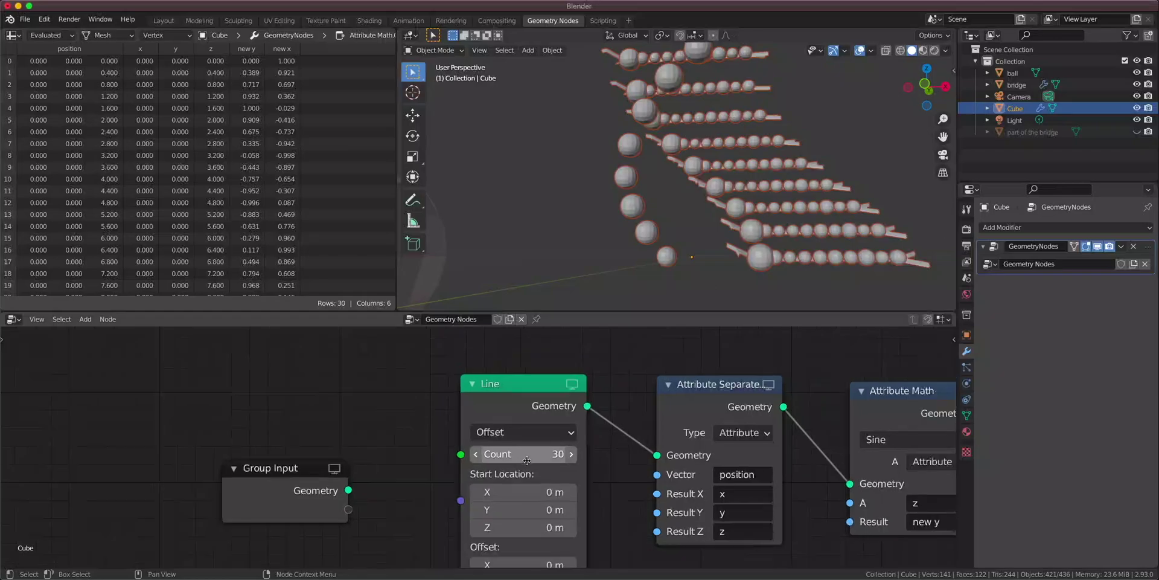
Use the z attribute as the rotation of the Point Rotate node.
scroll(352, 433, right, 5)
scroll(558, 448, up, 2)
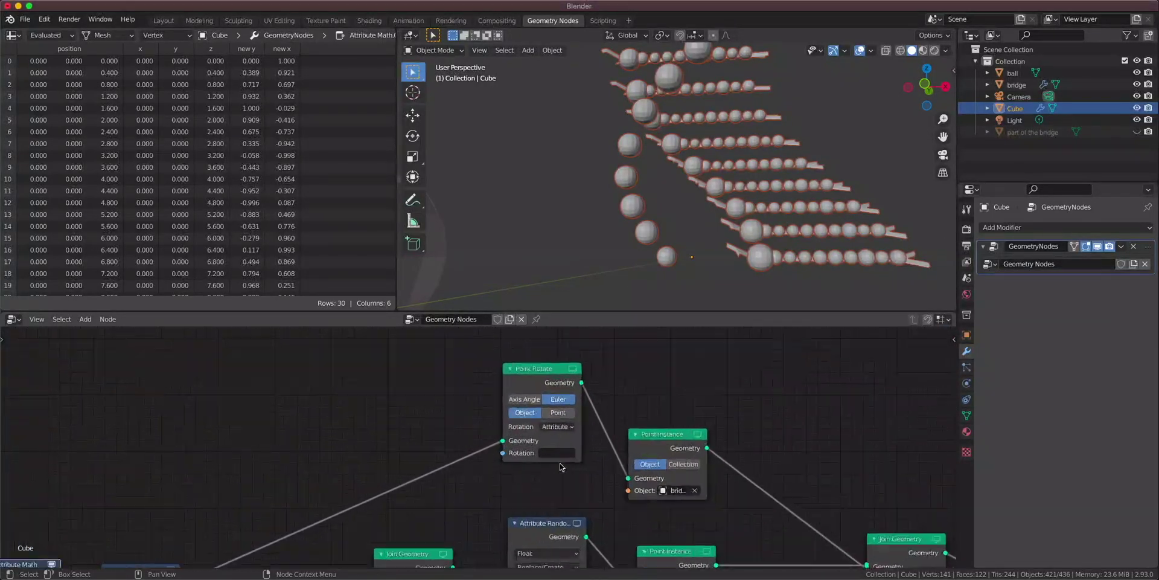
click(568, 452)
key(Return)
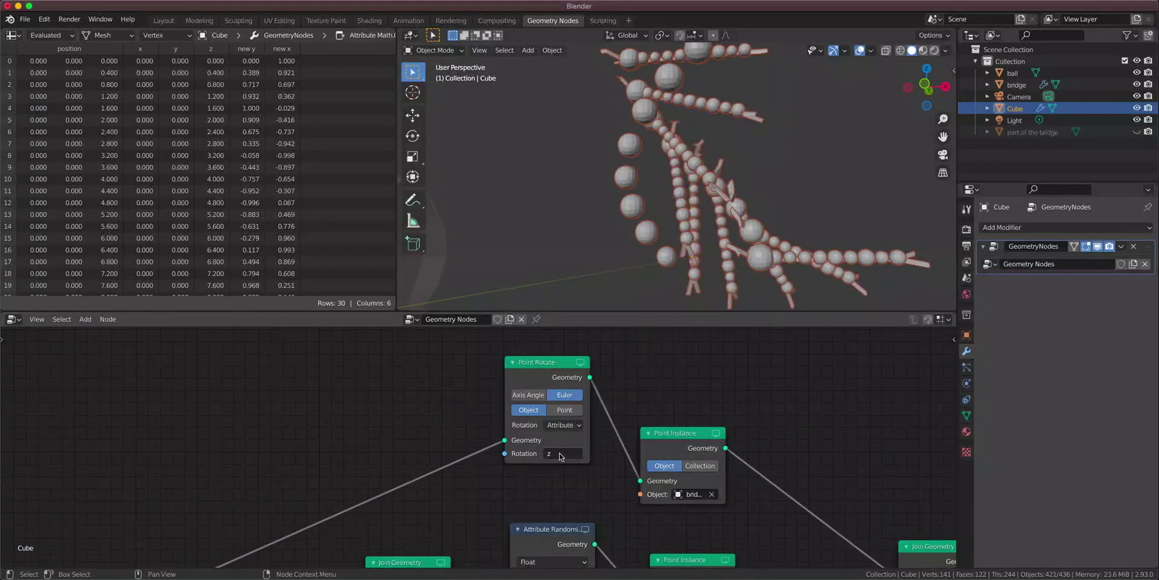
Examine the rotated rungs in the viewport and trace the z attribute back through the Attribute Combine and Attribute Separate XYZ nodes.
middle_drag(629, 259, 664, 248)
scroll(664, 248, up, 3)
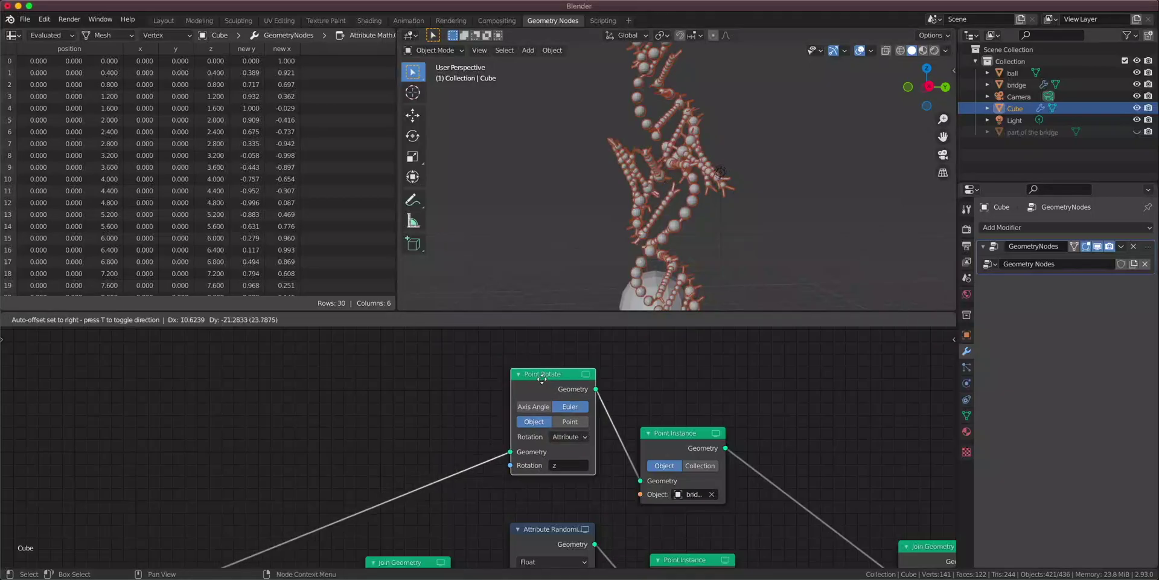
middle_drag(636, 380, 831, 381)
middle_drag(772, 193, 830, 208)
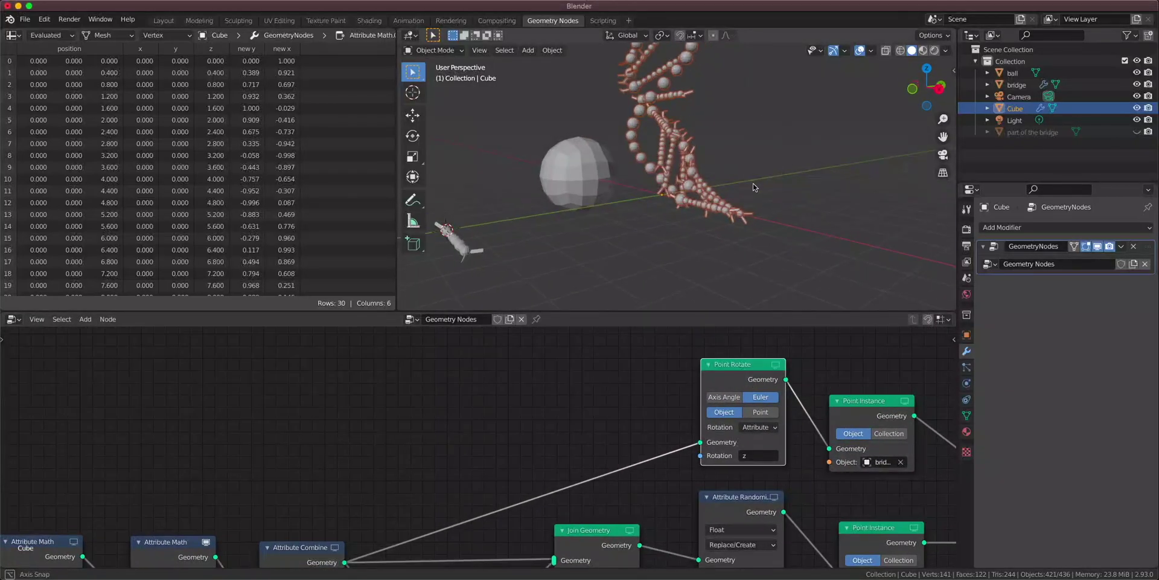
scroll(830, 208, up, 3)
middle_drag(449, 496, 719, 287)
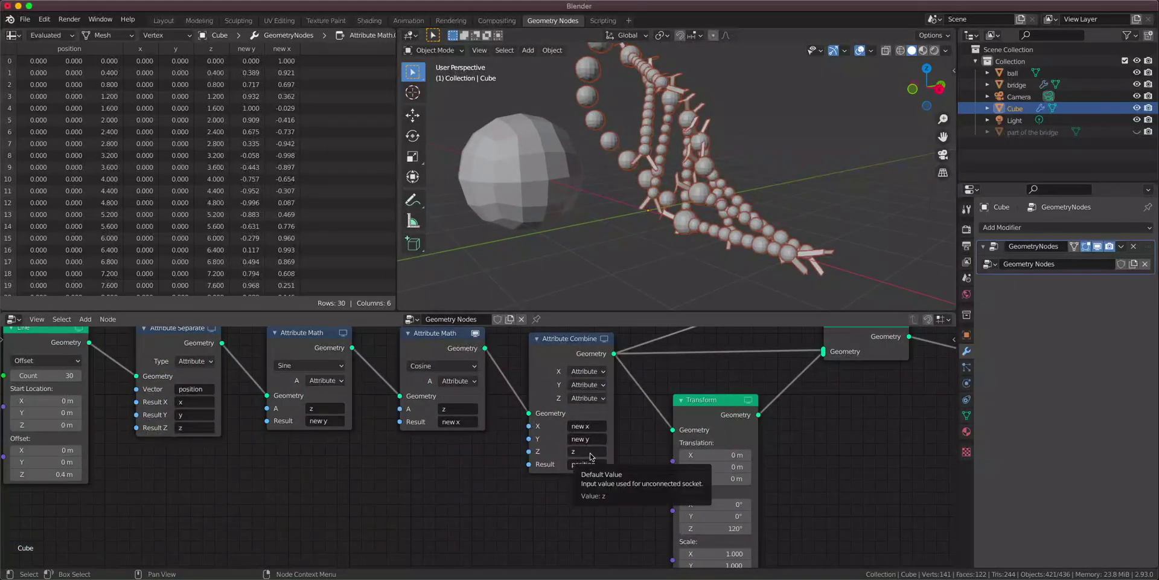
middle_drag(340, 431, 582, 465)
scroll(460, 468, up, 4)
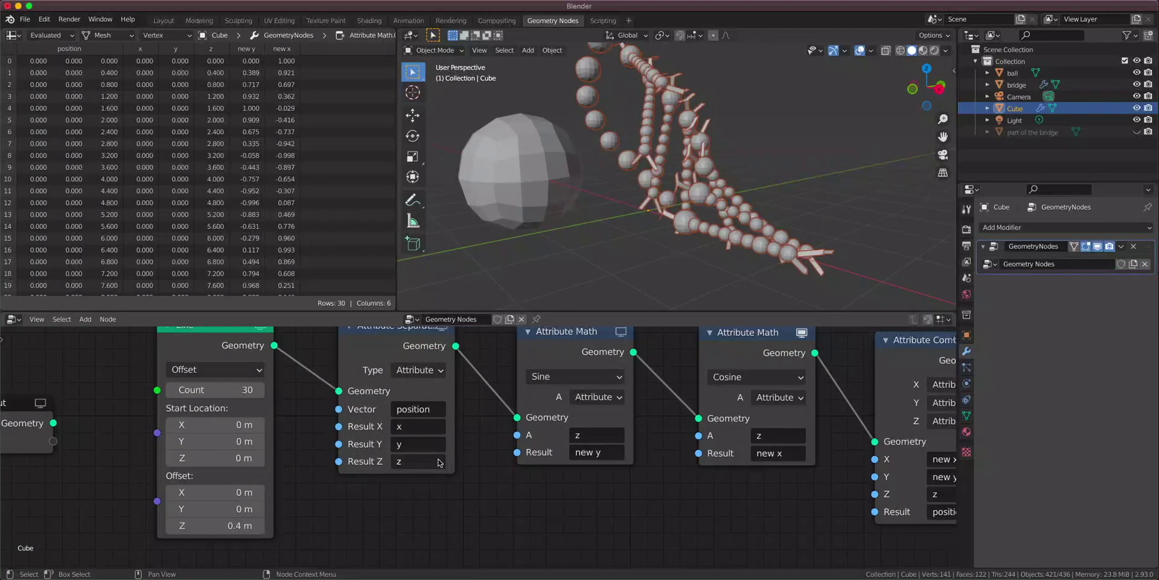
middle_drag(418, 399, 457, 435)
scroll(457, 440, up, 2)
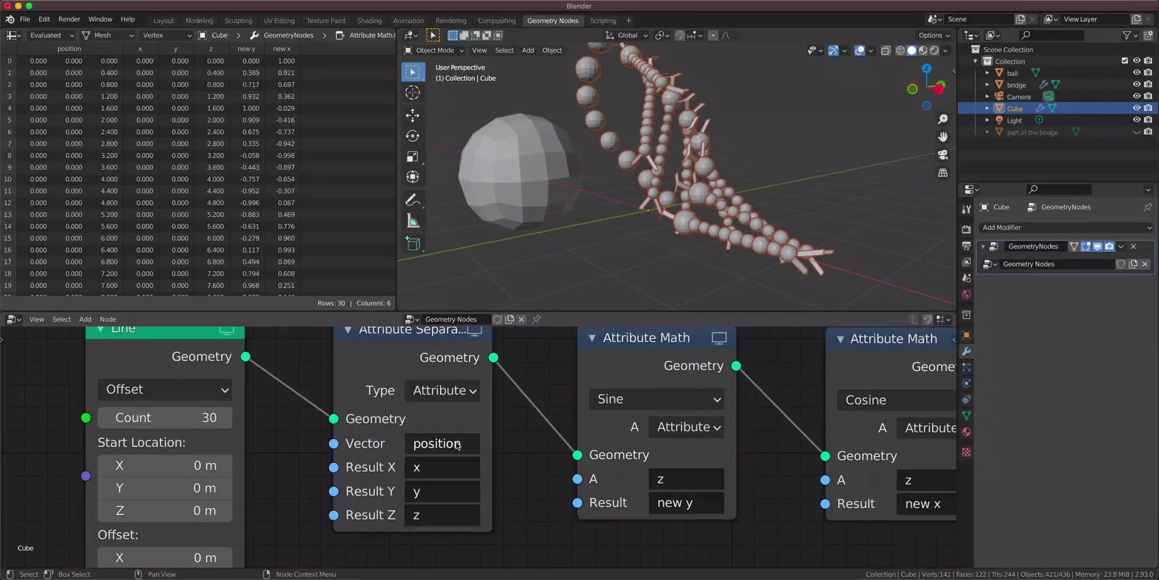
Review the helix node chain from Attribute Separate XYZ through Point Rotate and examine the rungs' orientation.
scroll(457, 445, up, 1)
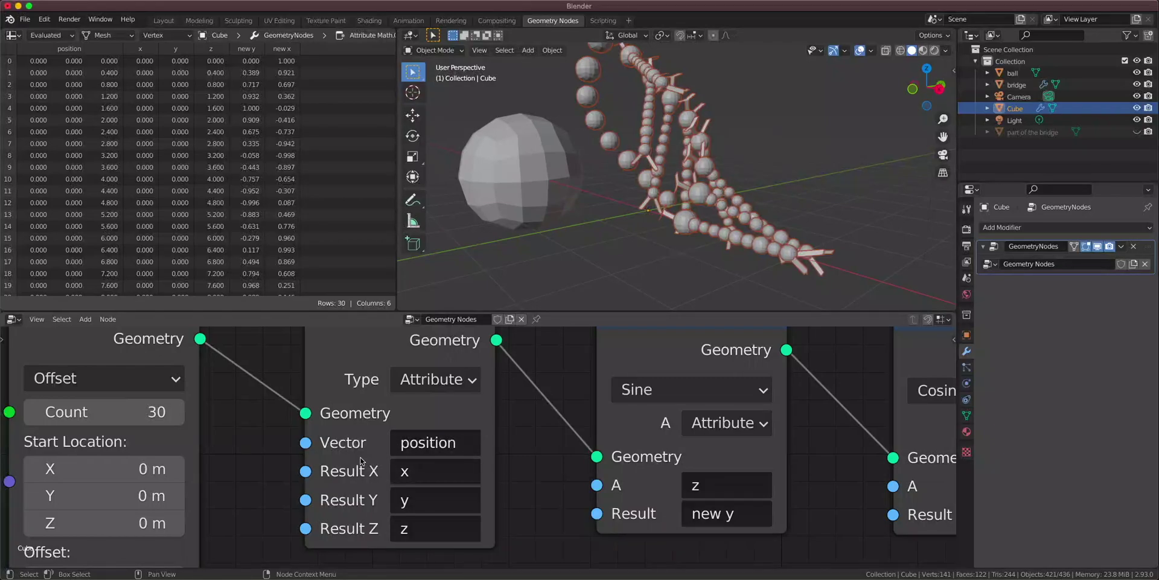
scroll(500, 431, down, 8)
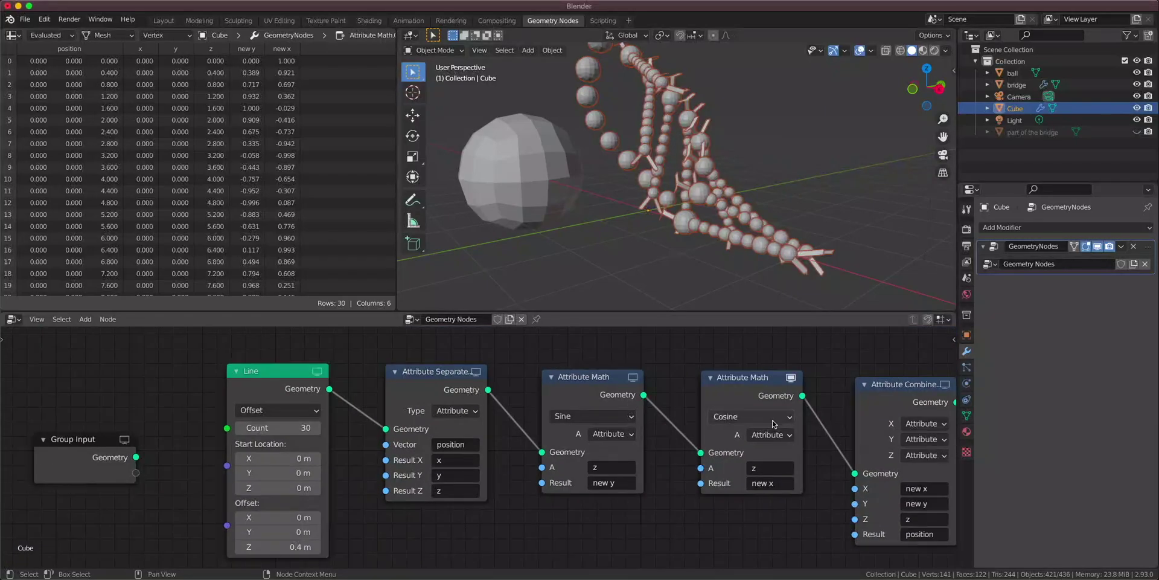
middle_drag(785, 419, 362, 419)
scroll(362, 420, down, 2)
middle_drag(637, 375, 453, 513)
scroll(659, 447, up, 2)
middle_drag(659, 447, 608, 510)
scroll(609, 510, up, 2)
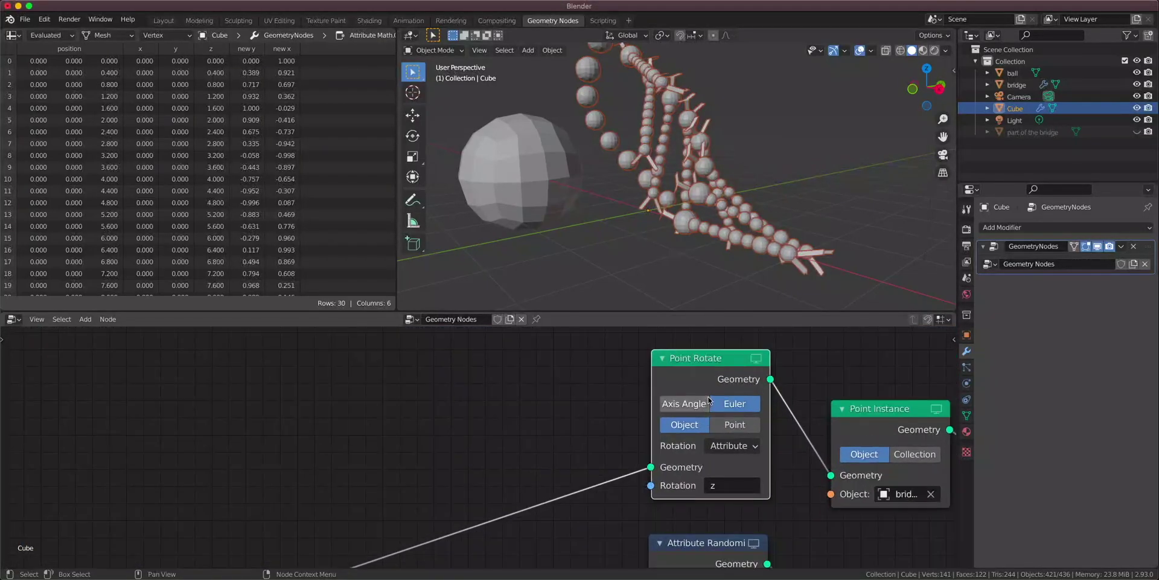
middle_drag(704, 402, 587, 427)
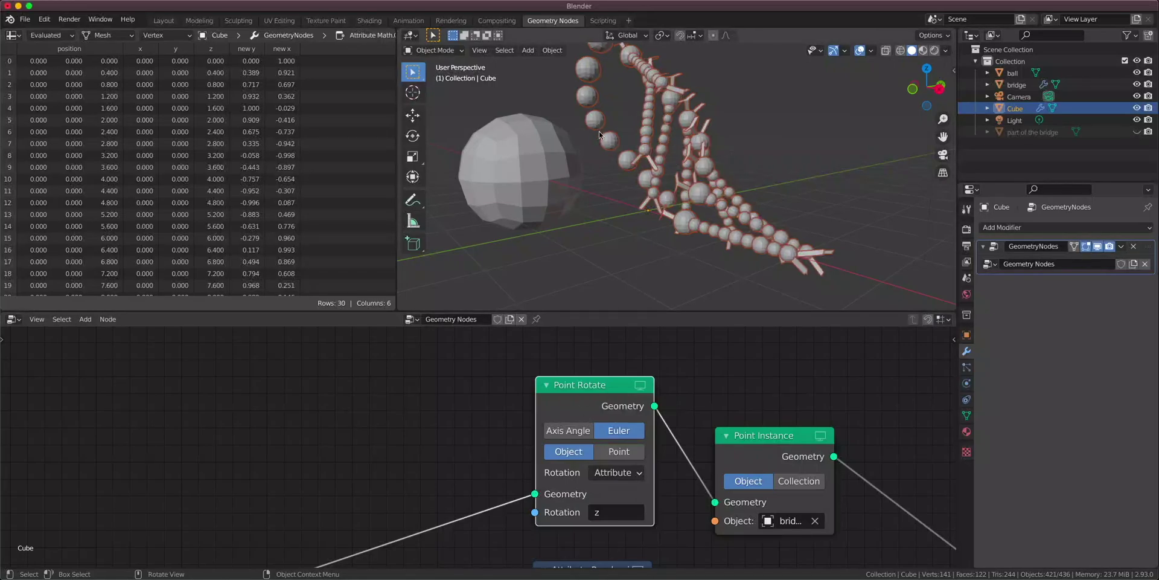
middle_drag(724, 181, 417, 260)
Insert an Attribute Vector Math node into the link ahead of the bridge branch's Point Rotate node.
scroll(571, 399, down, 2)
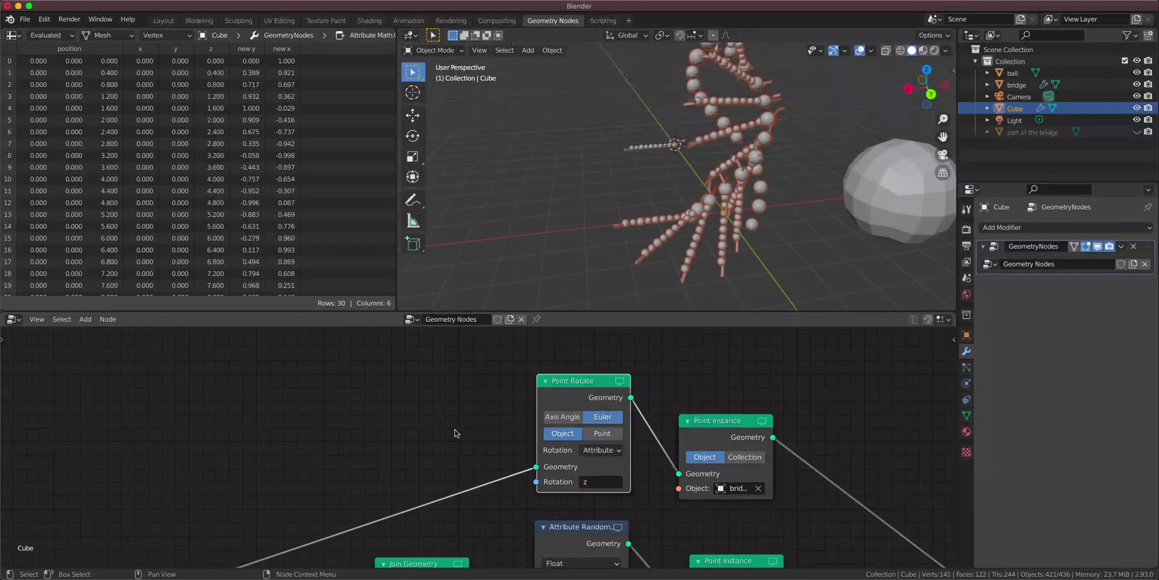
key(shift+a)
mouse_move(447, 398)
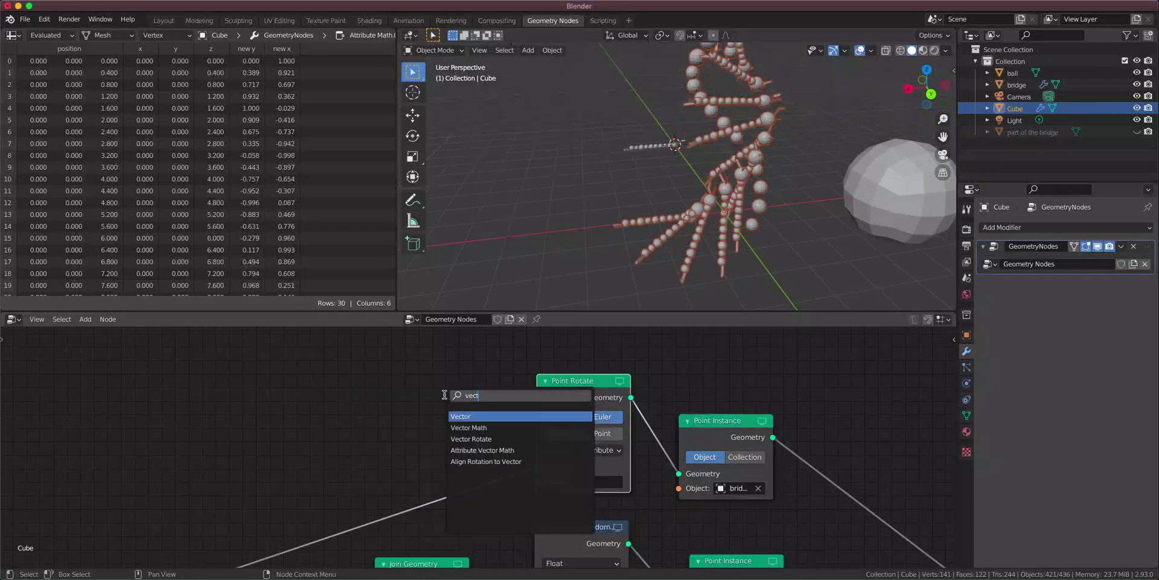
click(500, 447)
click(437, 420)
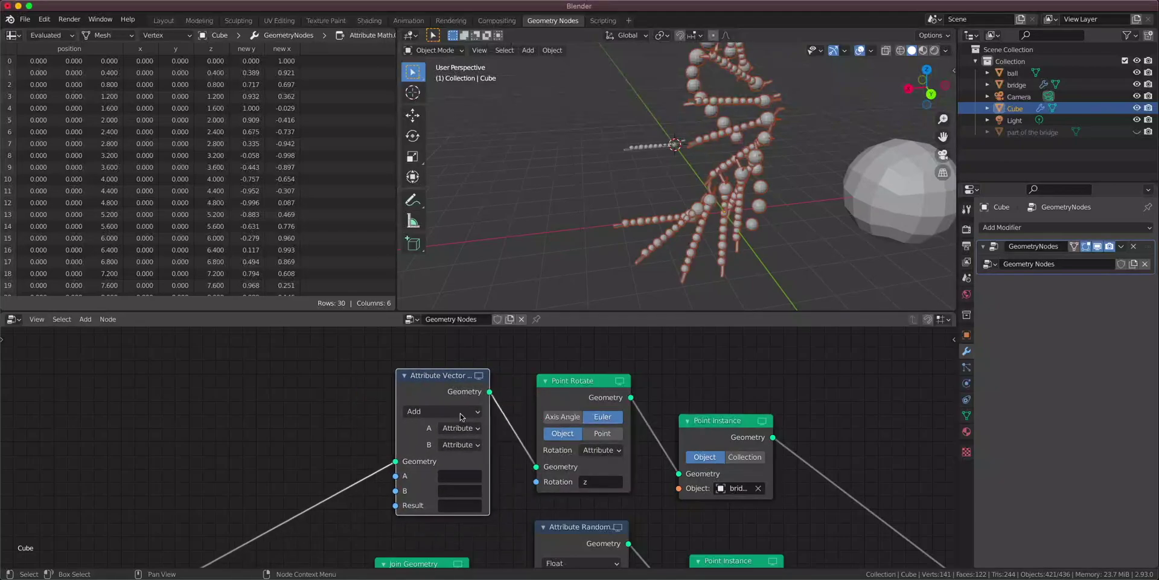
drag(431, 385, 417, 377)
middle_drag(513, 477, 581, 454)
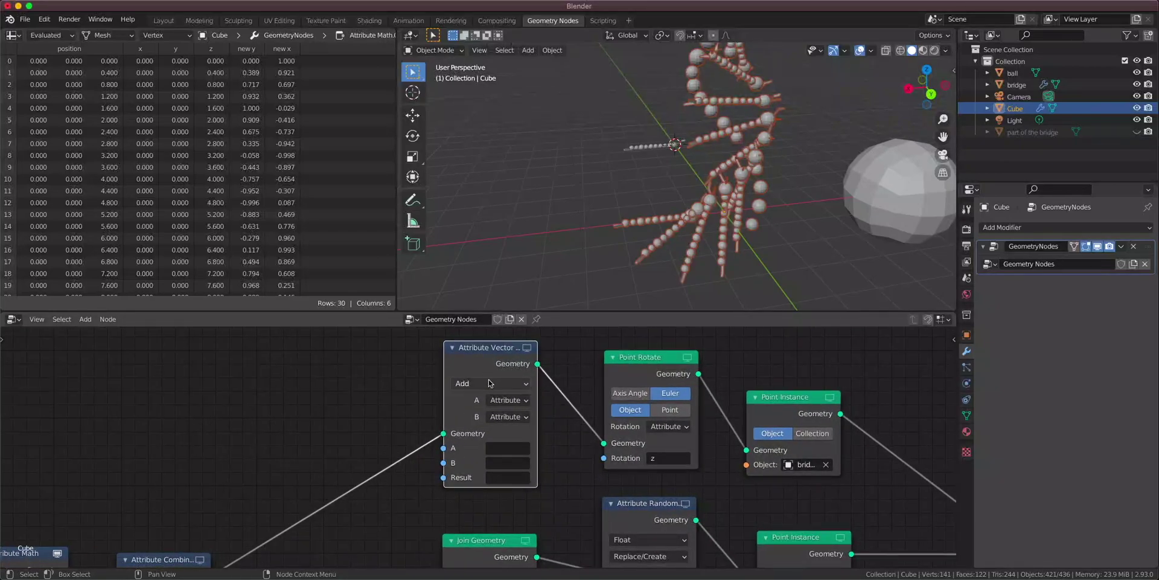
Use the z attribute as both input A and the result of the Attribute Vector Math node.
click(506, 448)
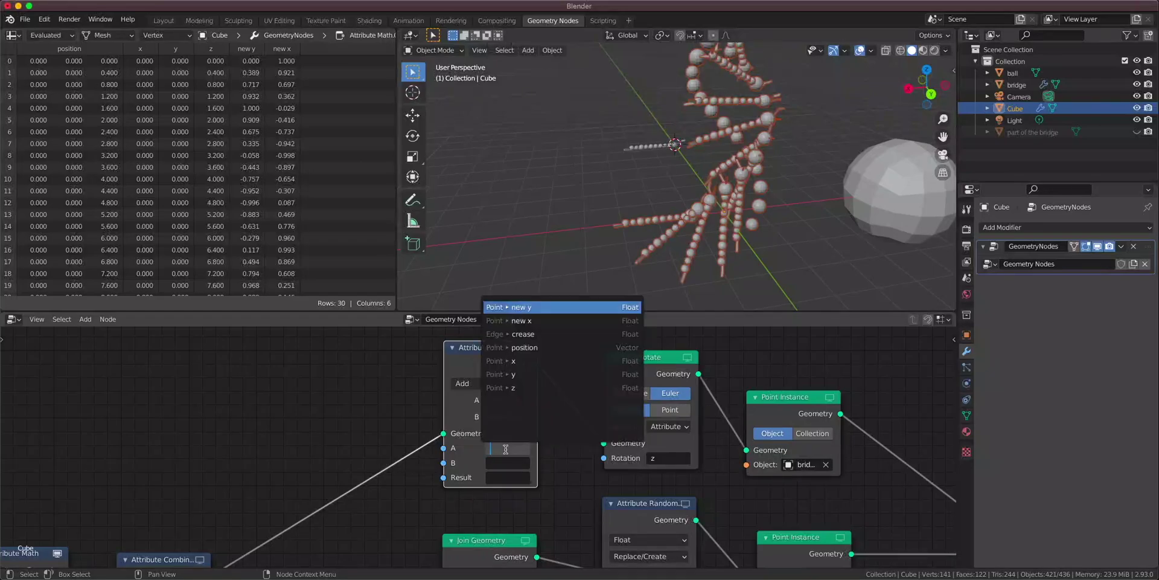
click(496, 478)
text(z)
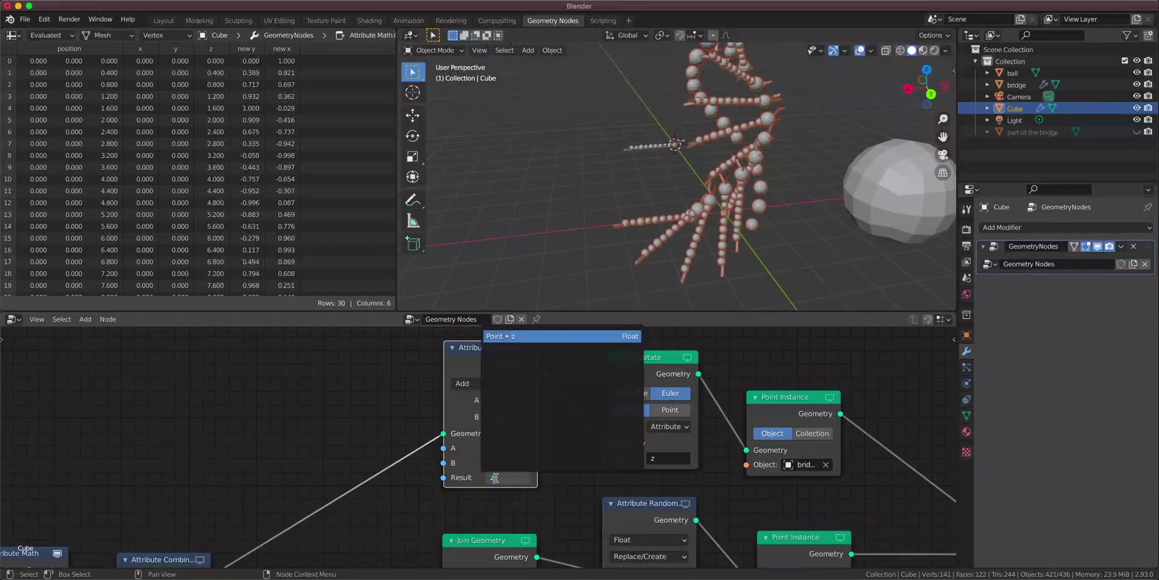
key(Return)
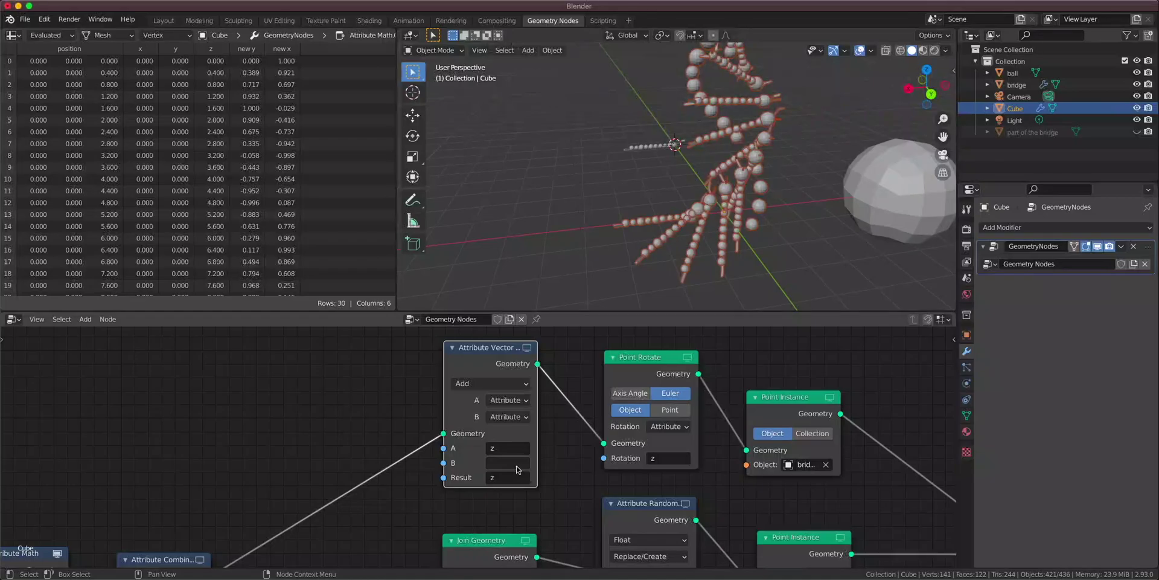
Set the Attribute Vector Math operation to Multiply and switch input B from Attribute to Vector.
click(486, 384)
click(477, 339)
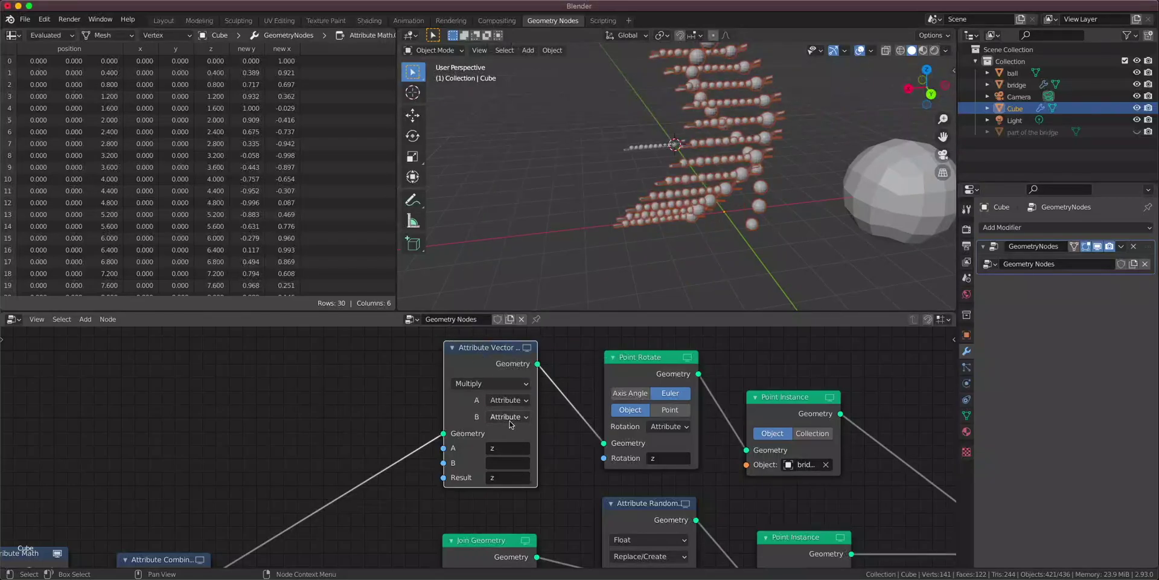
click(509, 416)
click(519, 448)
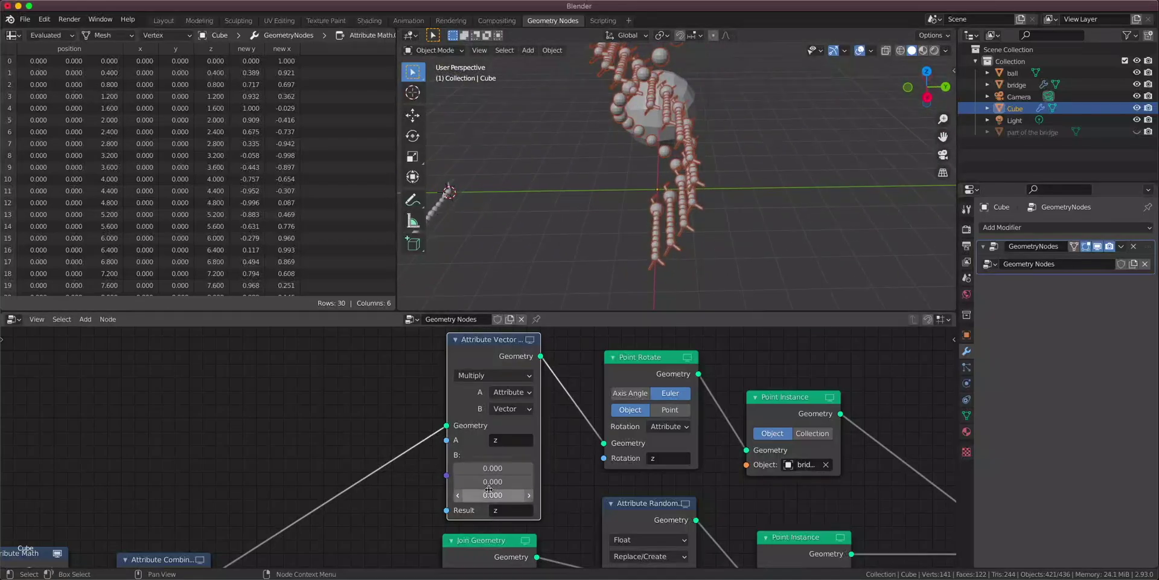
middle_drag(670, 158, 789, 155)
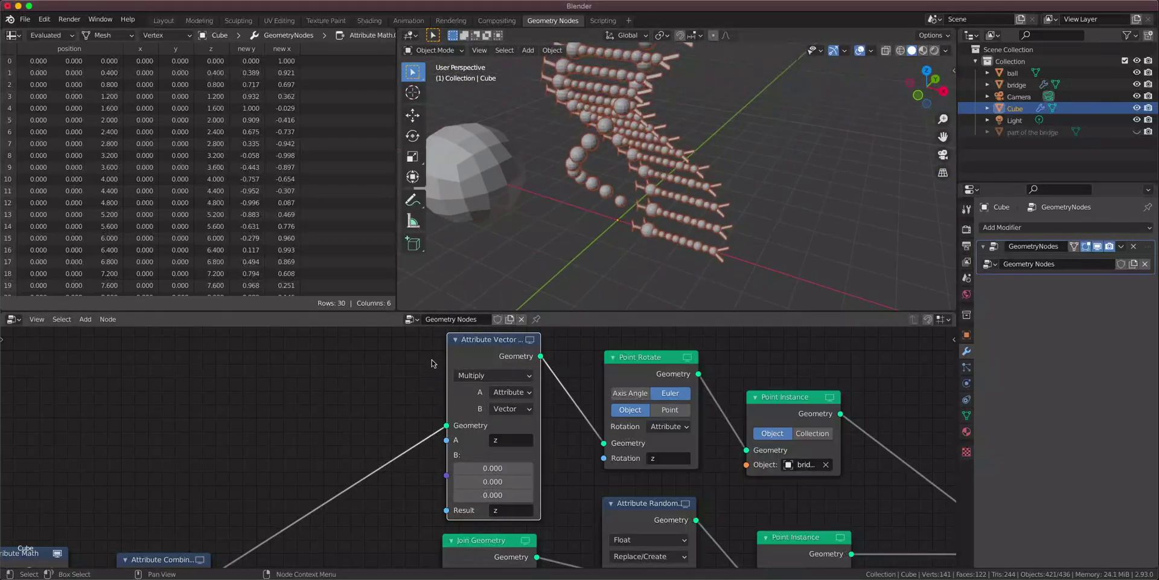
Toggle muting on the Attribute Vector Math and Point Rotate nodes to compare the rungs.
ctrl+right_drag(422, 360, 487, 361)
key(m)
key(m)
drag(357, 348, 696, 403)
key(m)
key(m)
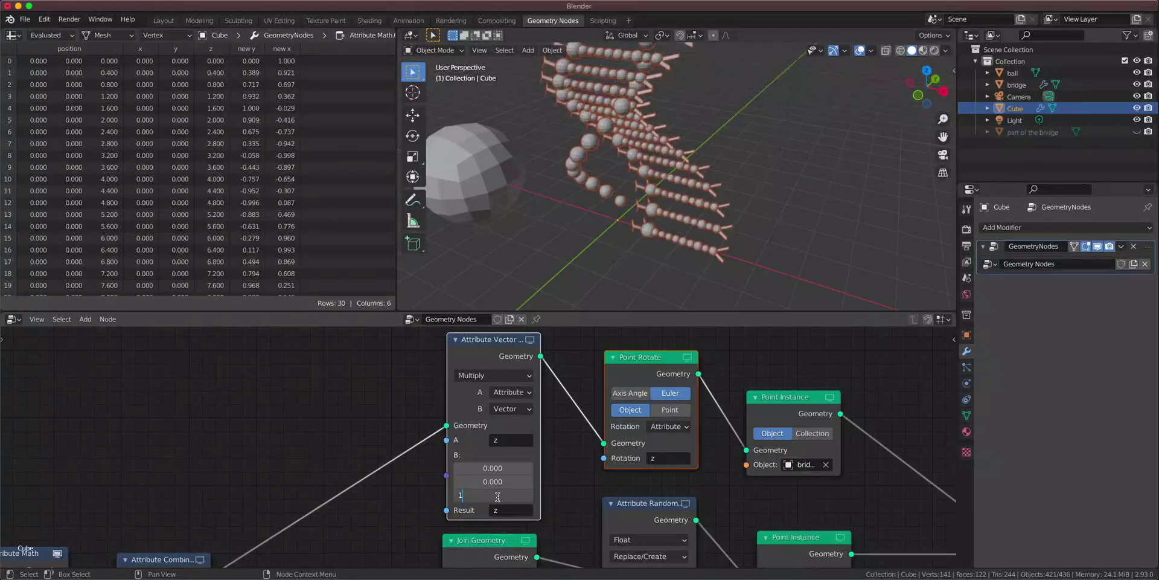
Set the Z component of the Multiply node's B vector to 1.
key(Return)
scroll(483, 422, up, 3)
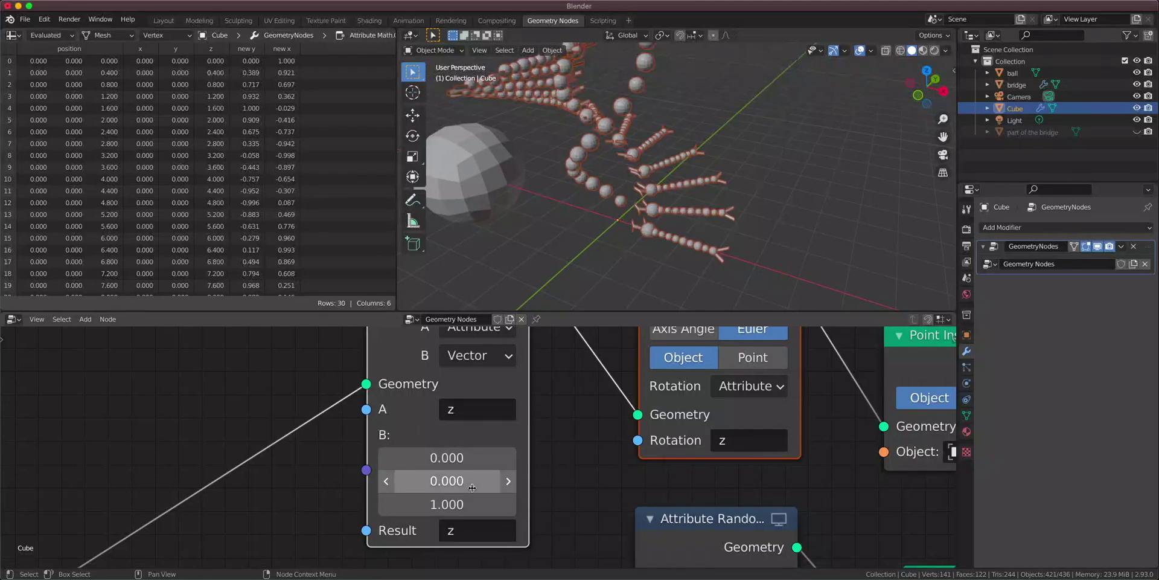
scroll(469, 510, down, 1)
Rename the Multiply node's result attribute to znew.
click(470, 526)
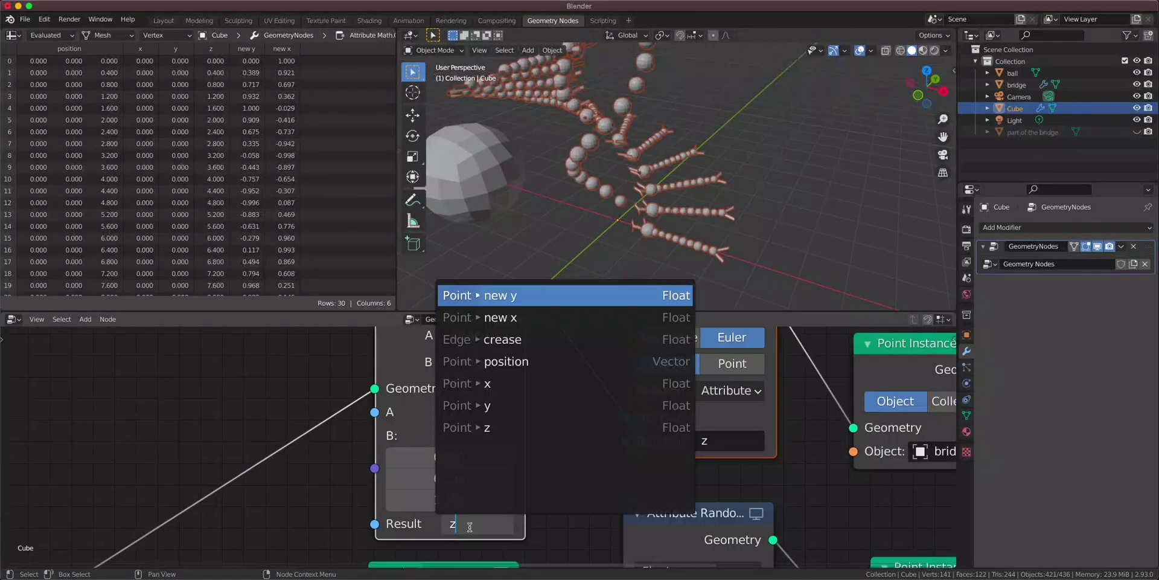
text(new)
key(Return)
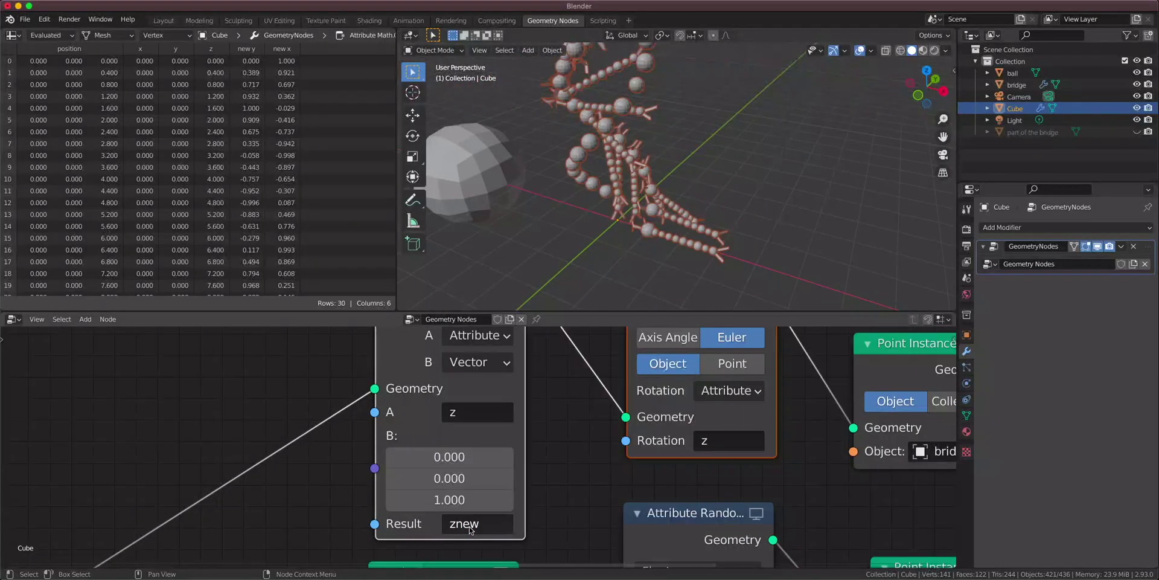
scroll(259, 118, down, 1)
scroll(259, 118, up, 1)
scroll(501, 241, down, 1)
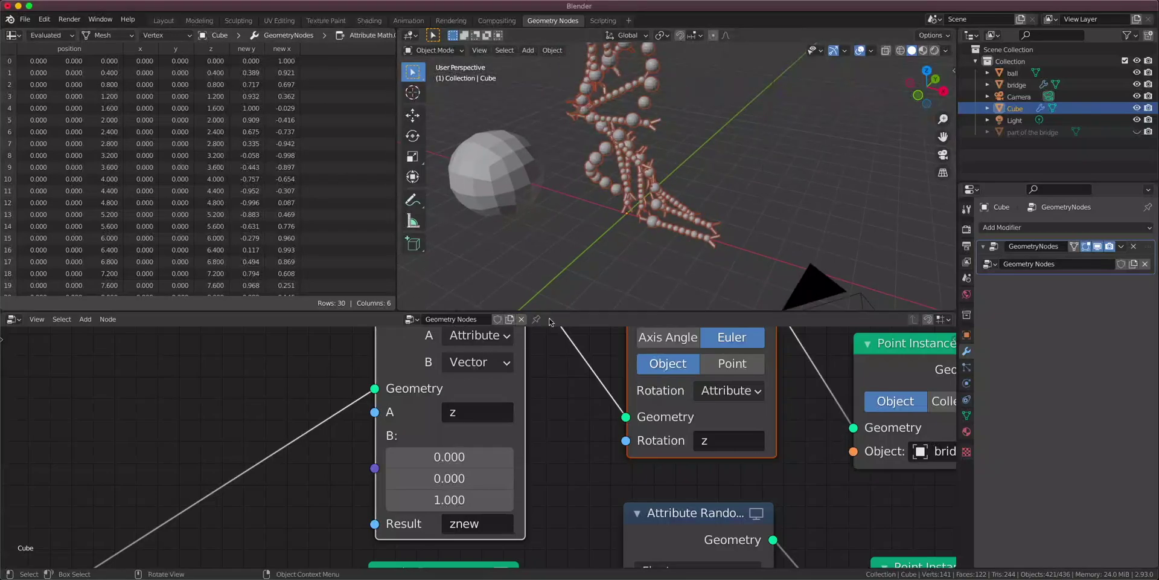
Show the Multiply node's attributes in the spreadsheet and inspect the znew columns.
middle_drag(548, 334, 545, 417)
click(502, 341)
scroll(323, 142, right, 1)
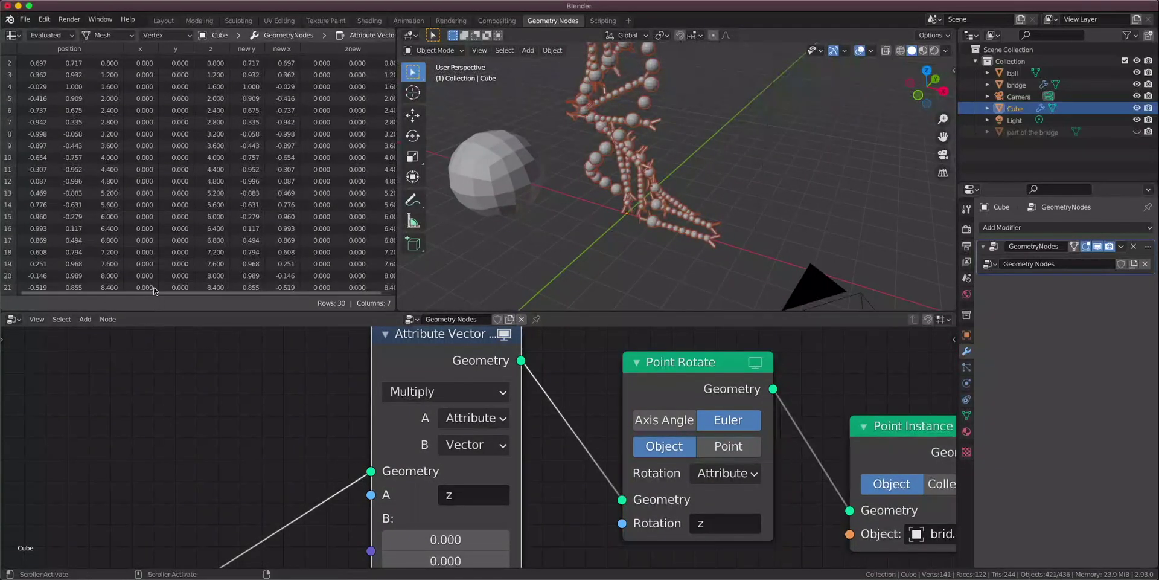
scroll(343, 113, down, 1)
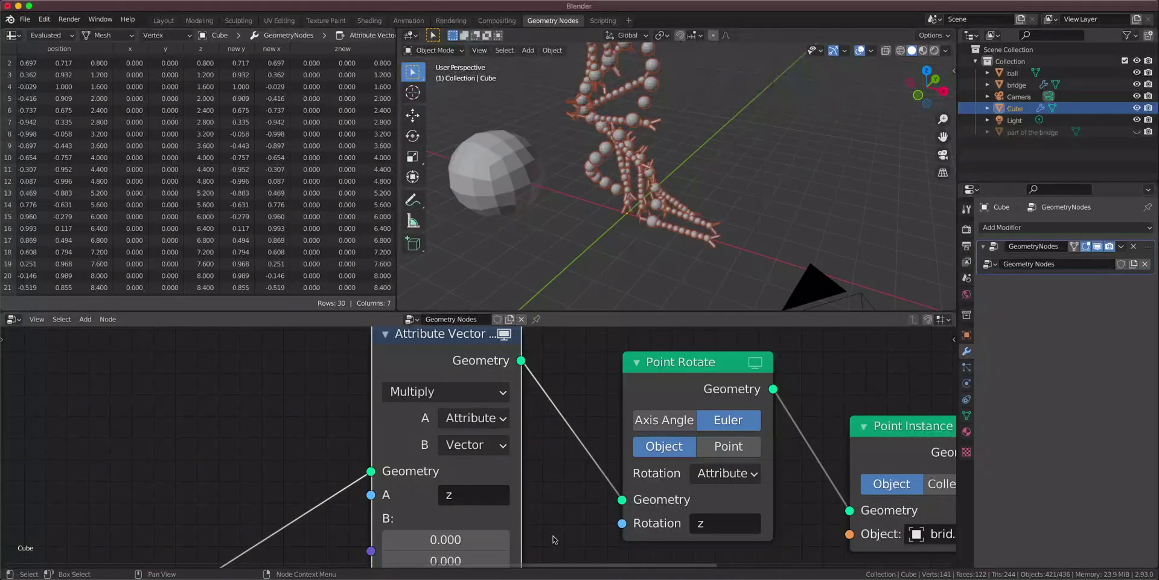
Try small nonzero X and Y components in the Multiply node's B vector and reset both to 0.
middle_drag(554, 541, 554, 479)
mouse_move(446, 499)
mouse_down()
mouse_move(477, 499)
mouse_move(466, 477)
mouse_move(435, 499)
mouse_up()
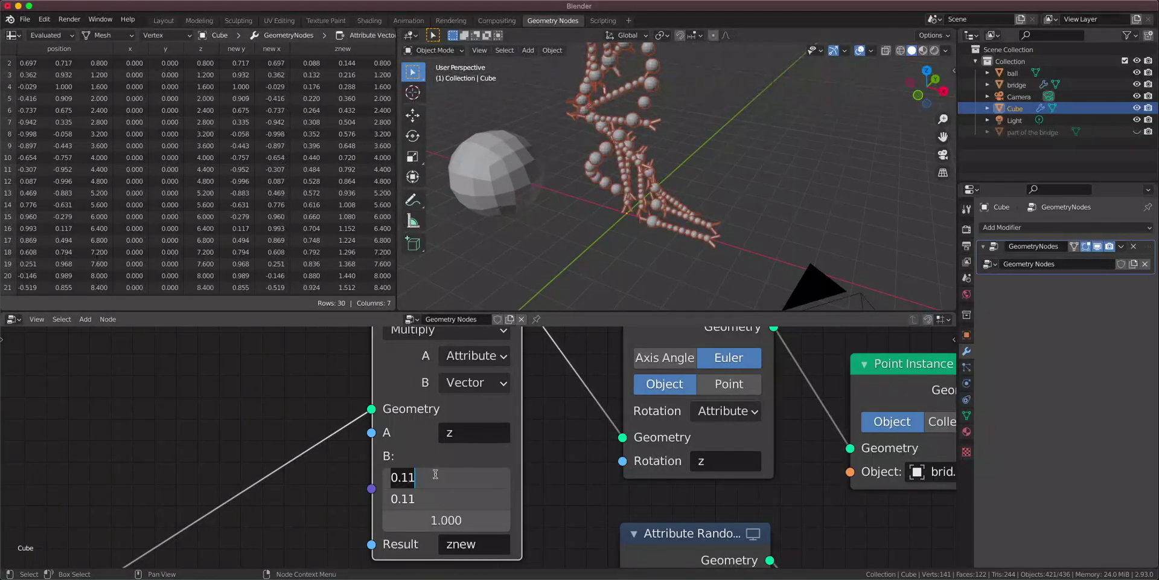
key(Return)
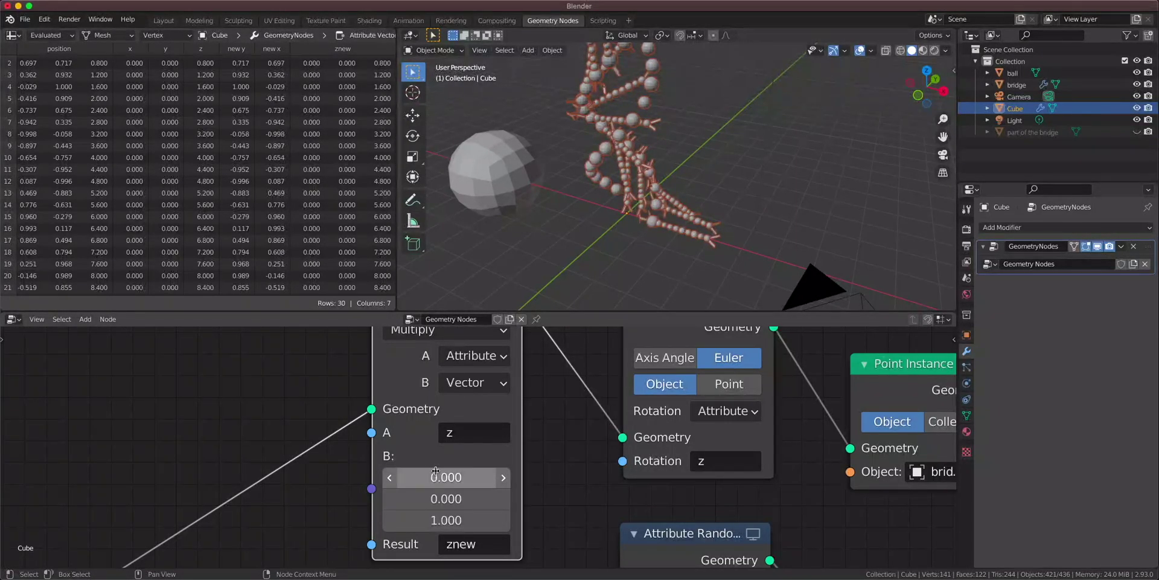
Set the Multiply node's result attribute back to z.
scroll(441, 477, down, 3)
click(450, 512)
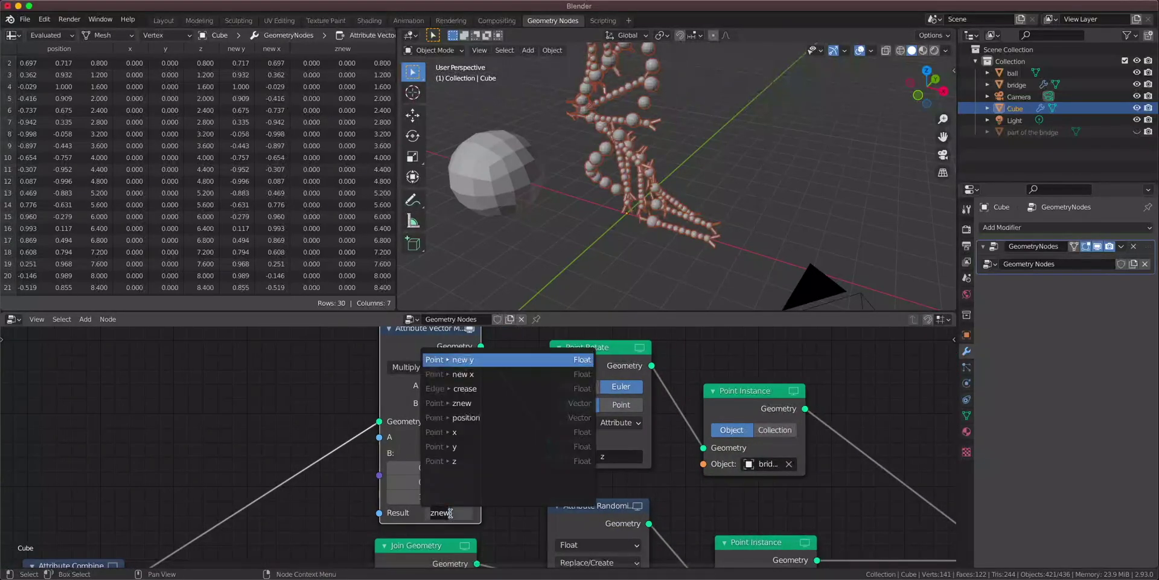
text(z)
key(Return)
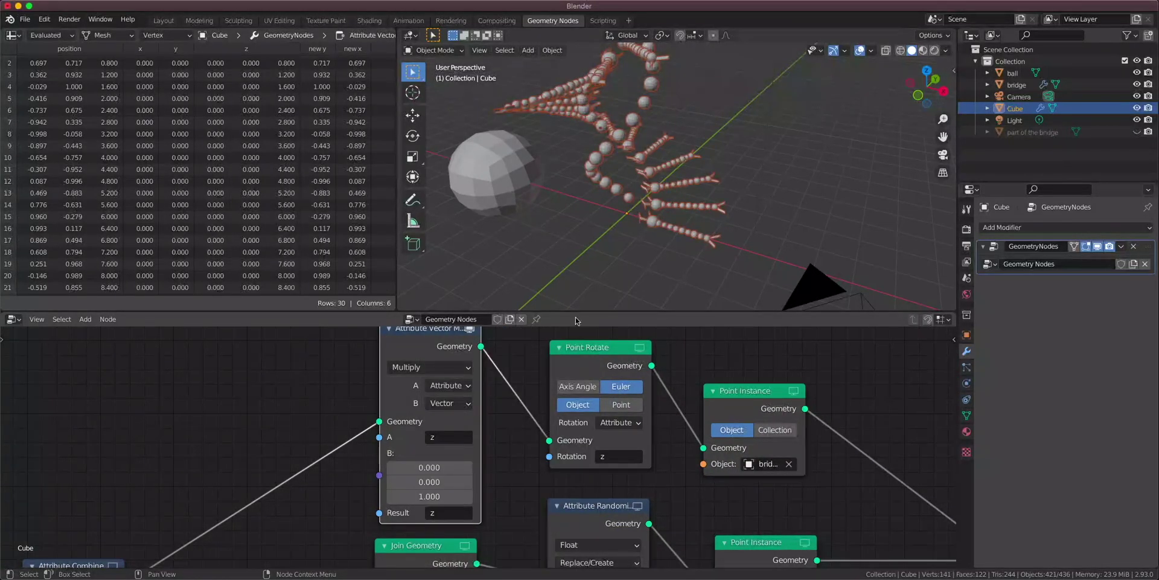
Examine from several angles how the rotated rungs line up with the two ball strands.
middle_drag(577, 305, 828, 192)
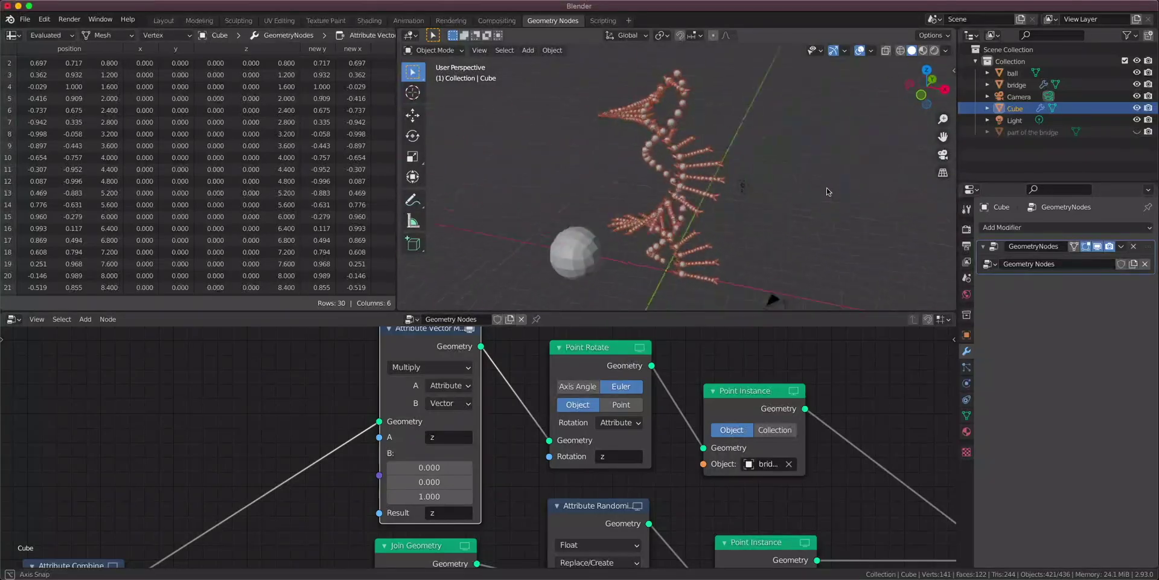
scroll(722, 178, up, 5)
middle_drag(604, 245, 673, 152)
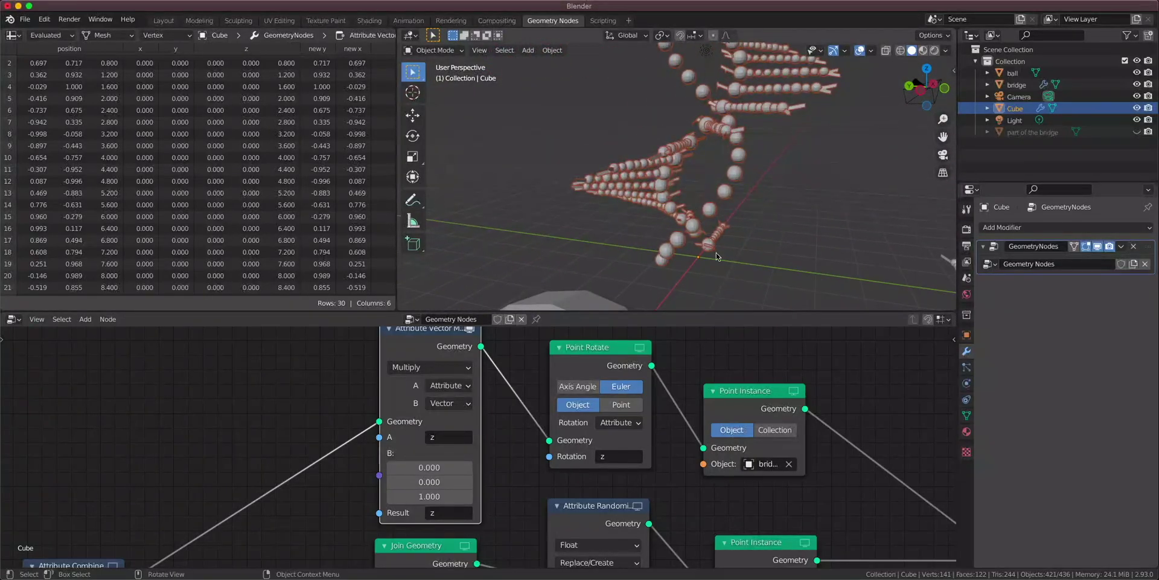
shift+middle_drag(747, 298, 708, 280)
scroll(559, 378, down, 1)
middle_drag(567, 354, 615, 392)
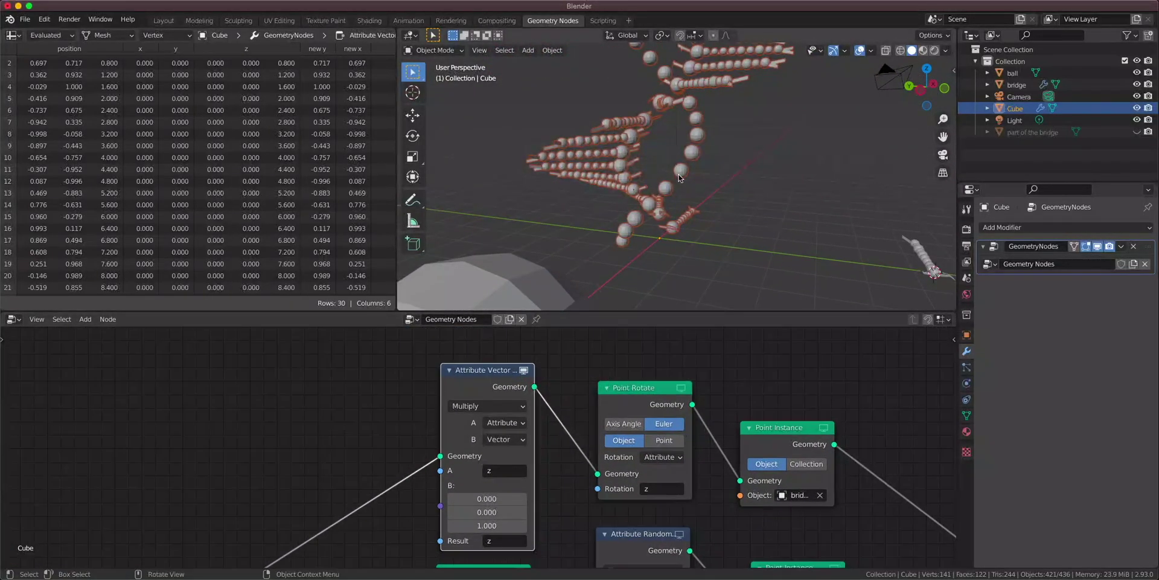
middle_drag(679, 177, 593, 199)
scroll(664, 224, up, 4)
shift+middle_drag(765, 253, 701, 204)
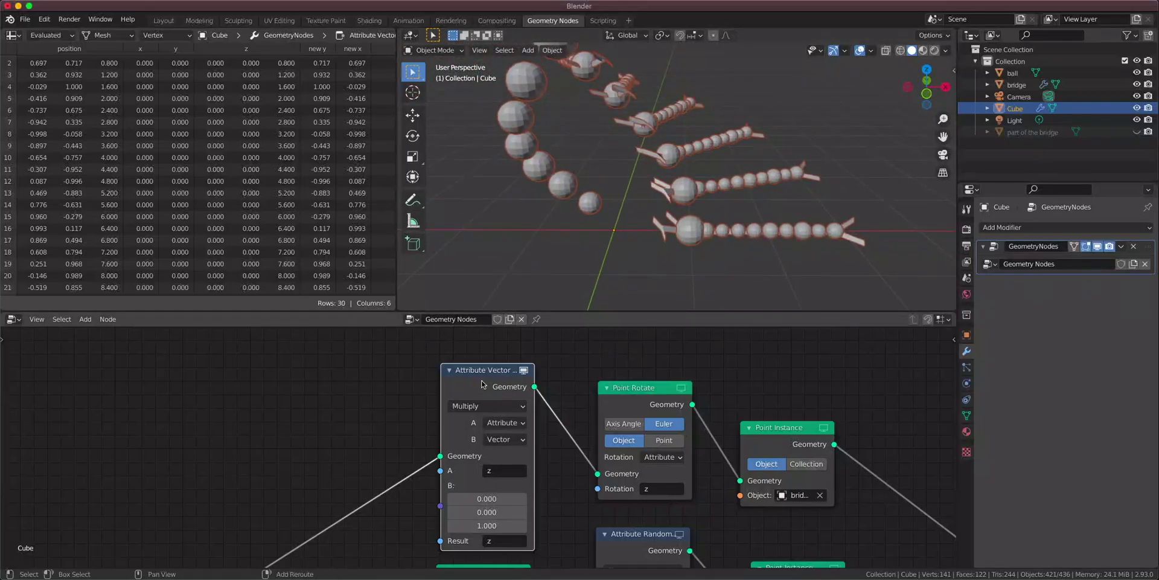
Duplicate the Multiply node and place the copy in the link ahead of Point Rotate.
key(shift+d)
click(577, 371)
middle_drag(677, 413, 651, 439)
Switch the duplicated Attribute Vector Math node to Add and set its B vector's Z component to 2.62.
click(614, 380)
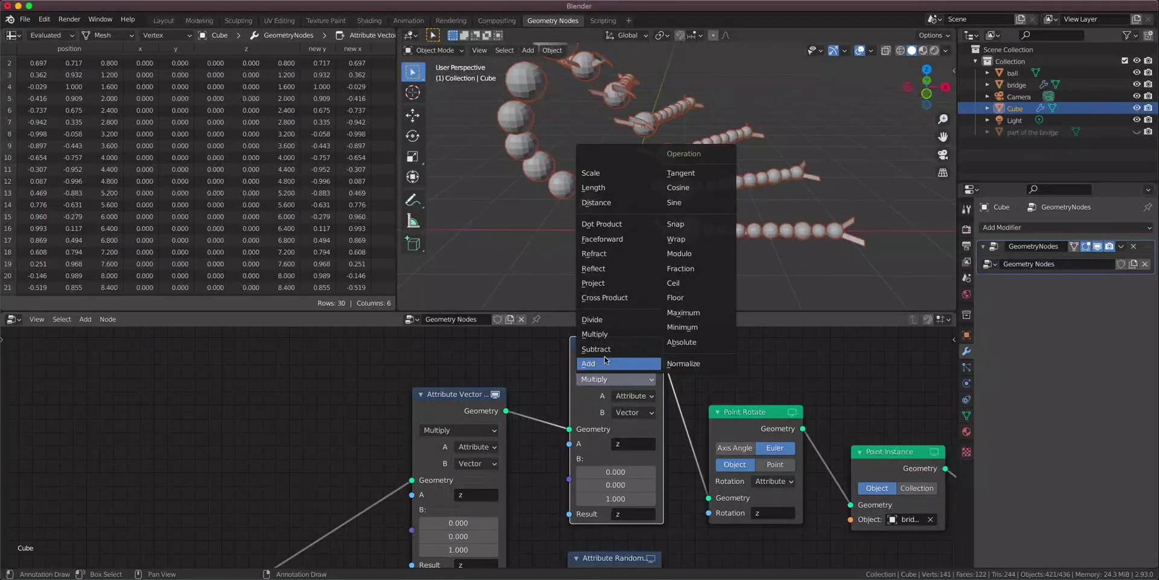
click(605, 362)
scroll(622, 386, up, 2)
mouse_move(650, 463)
mouse_down()
mouse_move(724, 462)
mouse_move(654, 451)
mouse_up()
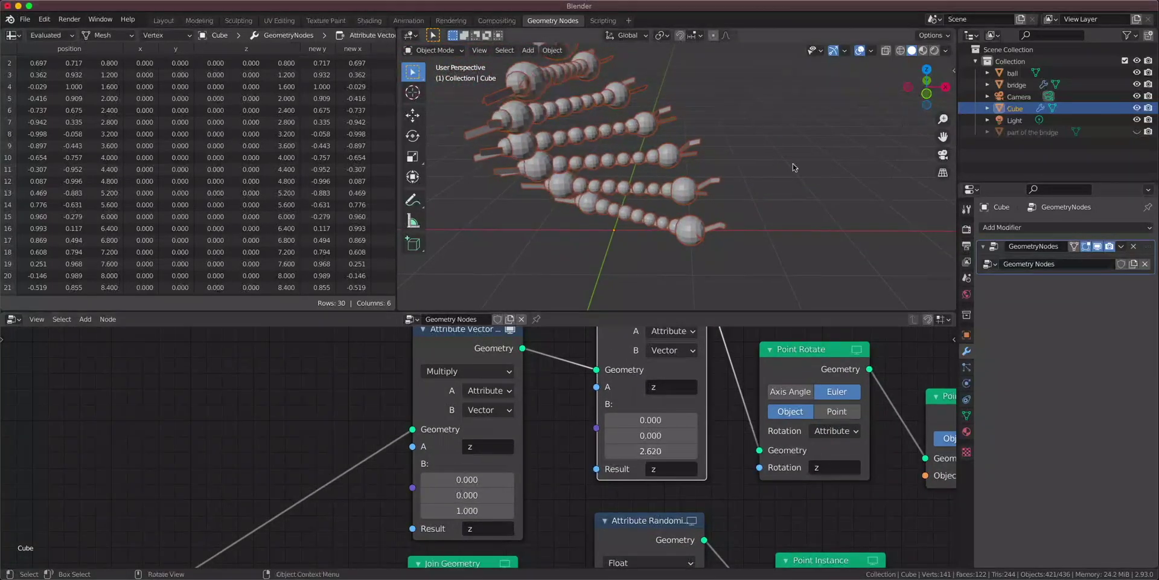
Try -1 as the Z component of the Multiply node's B vector and reset it to 1.
middle_drag(795, 167, 567, 179)
middle_drag(849, 233, 747, 254)
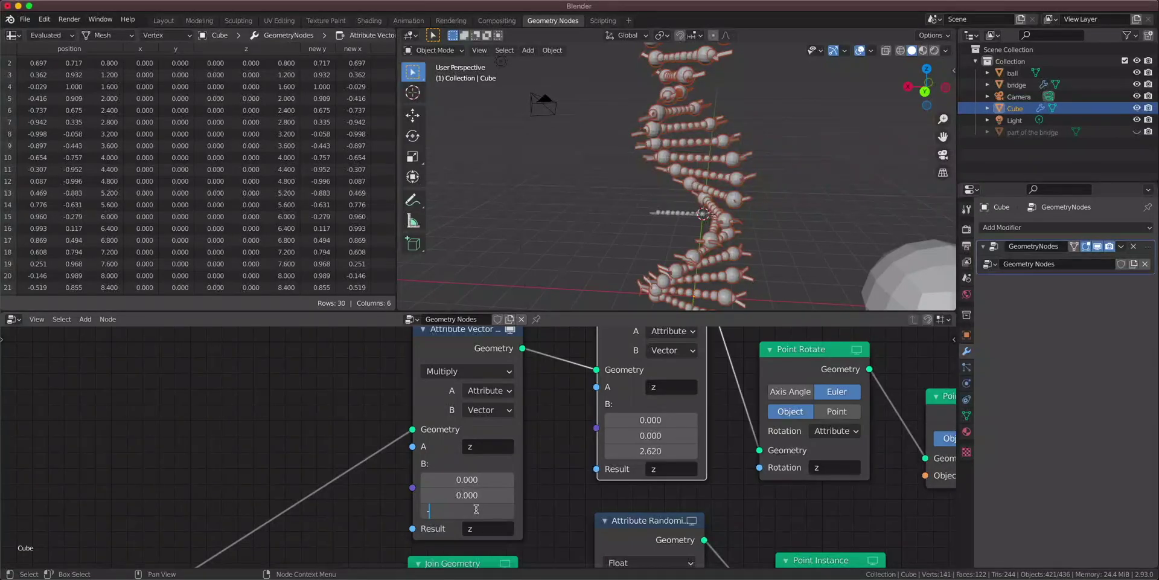
key(Return)
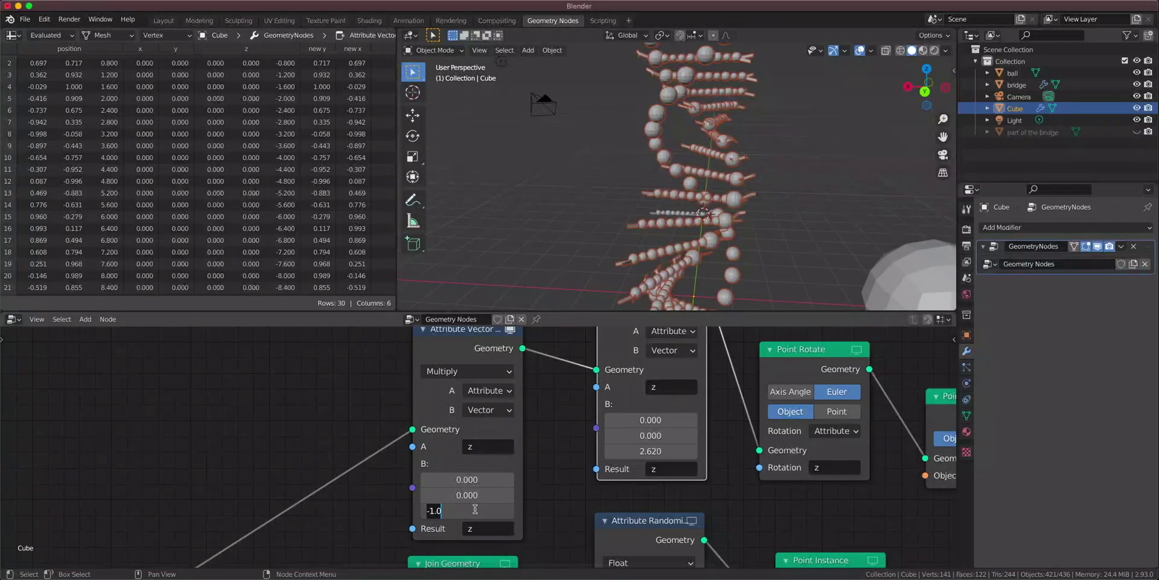
text(1)
key(Return)
Insert a Point Scale node in the link between Point Rotate and Point Instance.
middle_drag(682, 163, 800, 171)
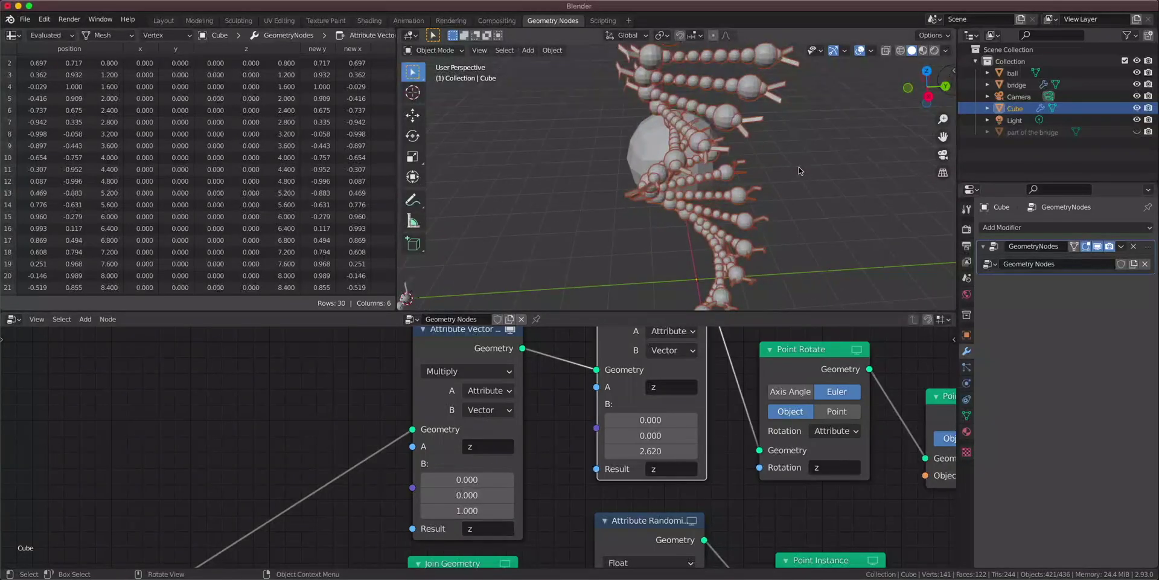
scroll(799, 171, up, 4)
mouse_move(700, 200)
middle_down()
mouse_move(692, 233)
mouse_move(749, 212)
mouse_move(713, 234)
mouse_move(672, 227)
middle_up()
scroll(731, 448, down, 4)
middle_drag(731, 448, 565, 491)
key(shift+a)
click(665, 372)
text(sc)
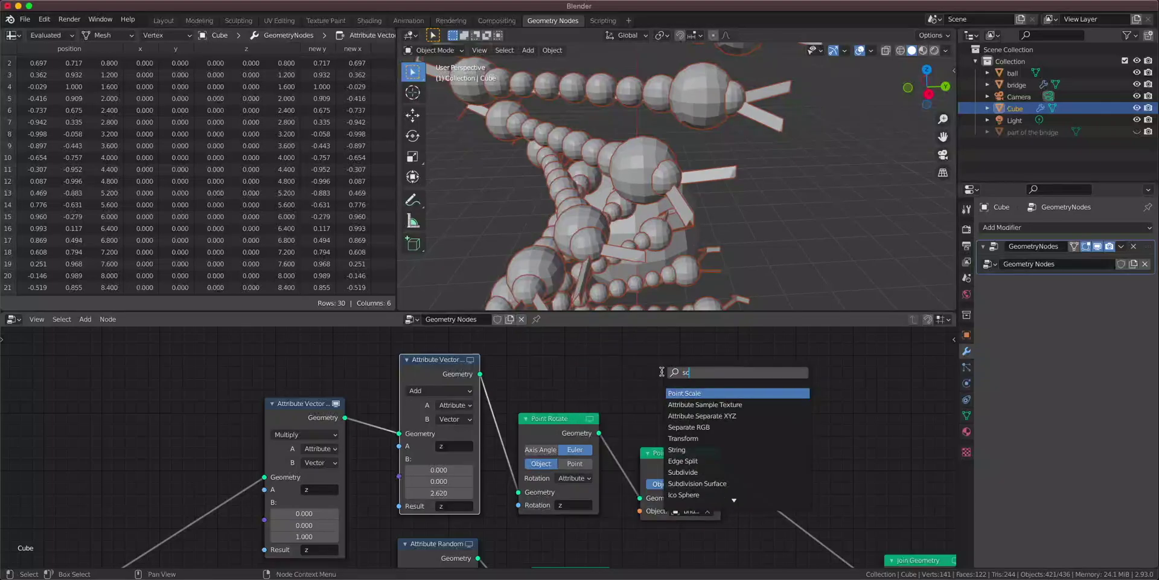
key(Return)
click(688, 442)
click(692, 442)
click(709, 468)
Switch the Point Scale node to Vector and try 0.8 for its X, Y and Z factors.
scroll(717, 496, up, 4)
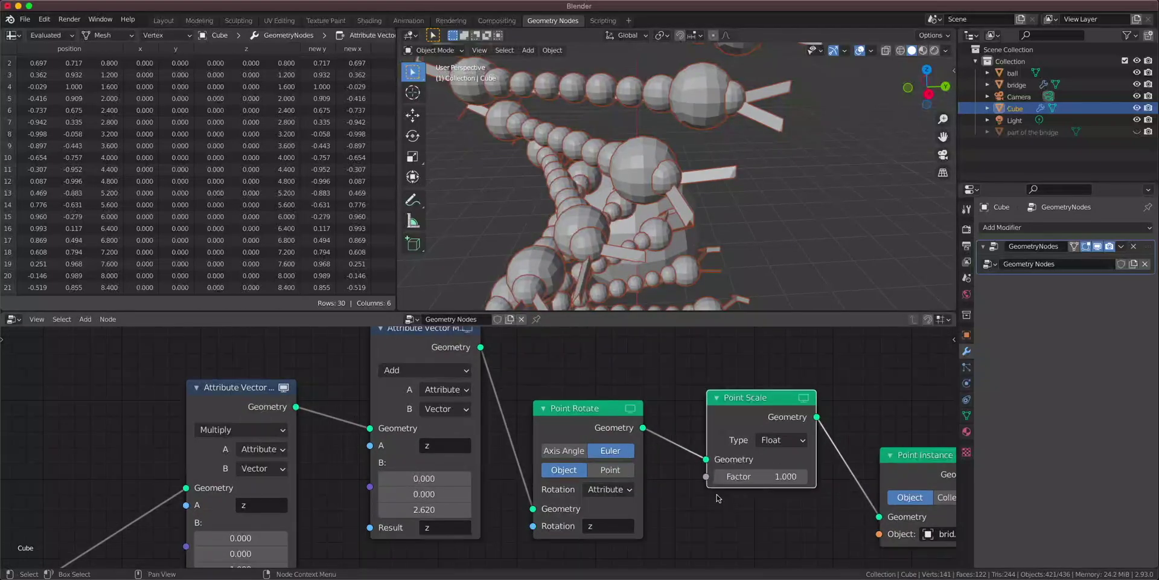
middle_drag(717, 496, 675, 476)
key(ctrl+z)
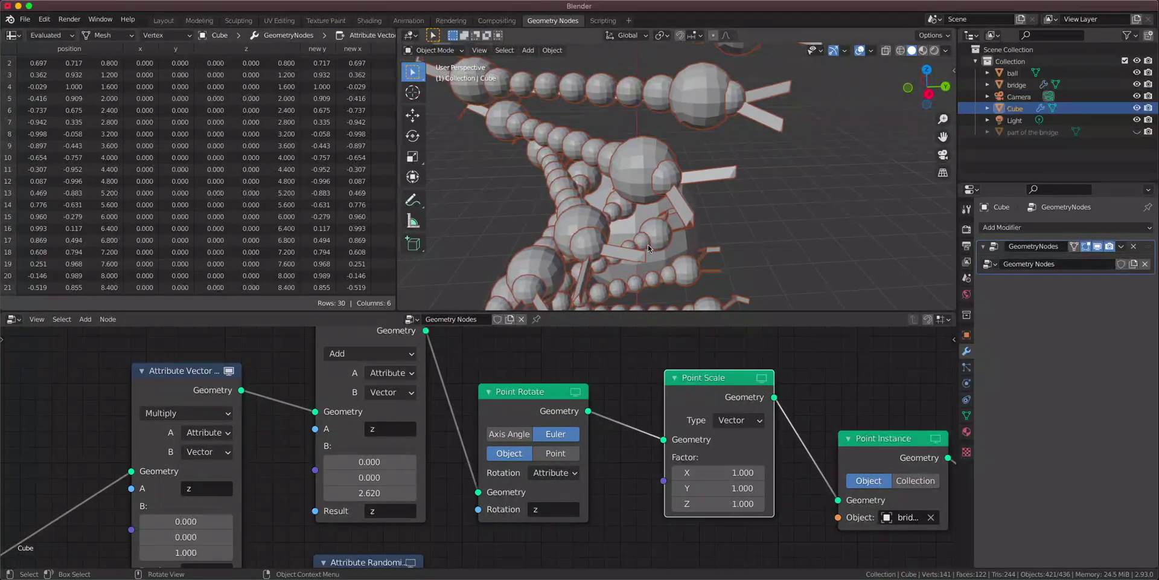
drag(718, 473, 707, 504)
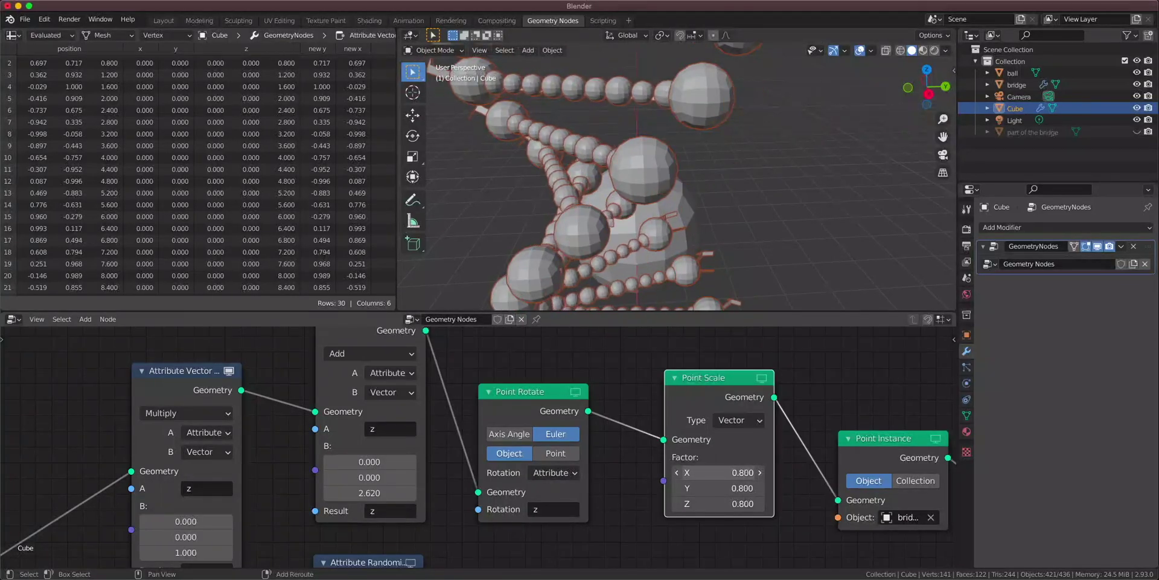
Set the Point Scale node's type to Float and fine-tune its single factor.
click(738, 420)
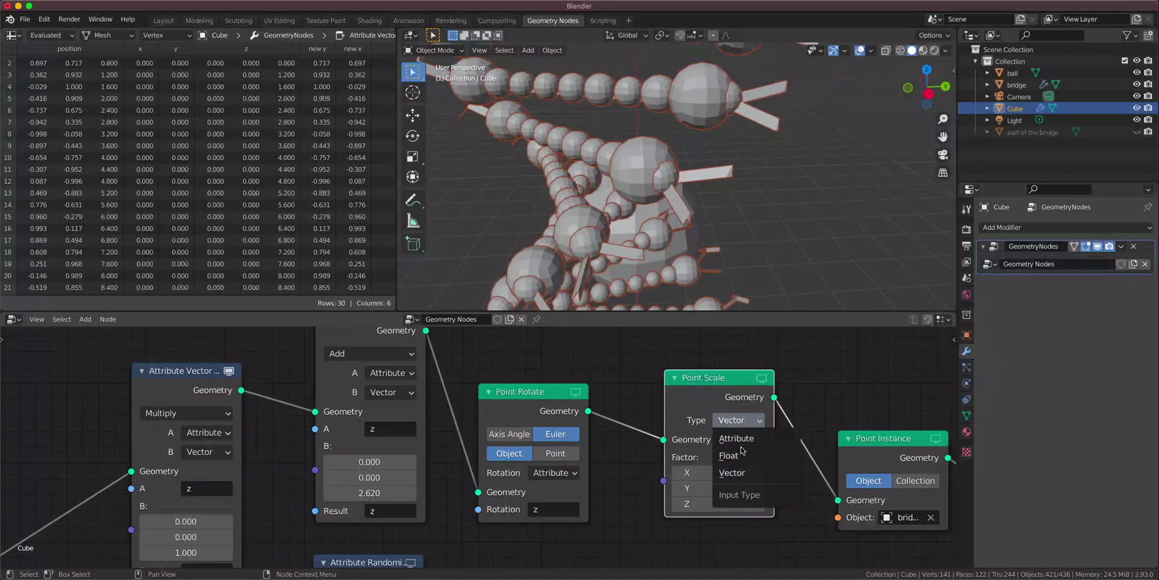
click(741, 455)
mouse_move(734, 458)
shift+mouse_down()
mouse_move(761, 458)
mouse_move(738, 457)
shift+mouse_up()
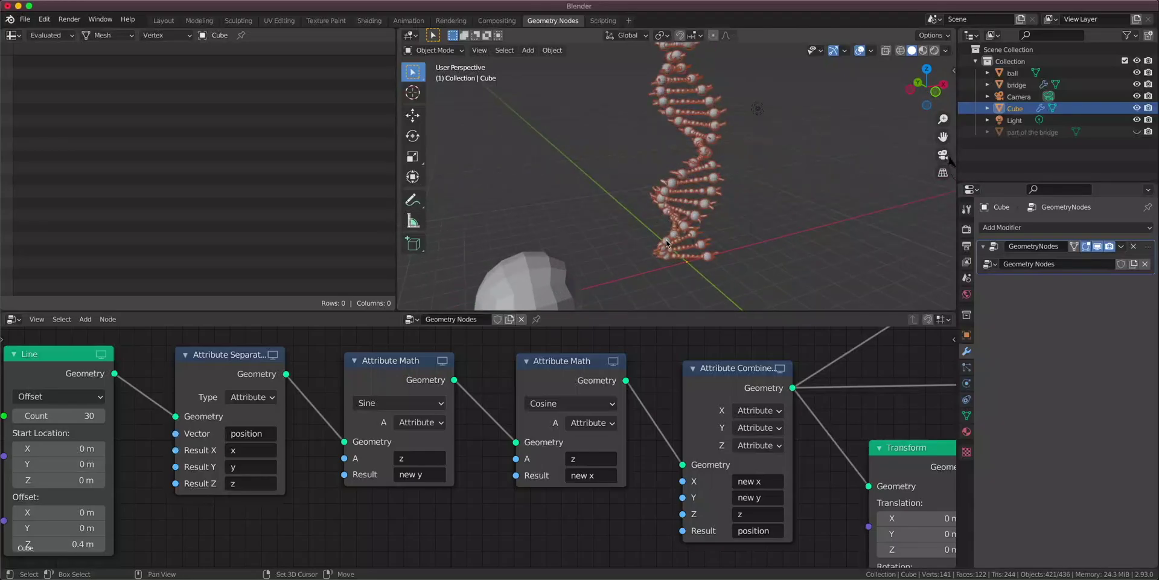
Add a Wireframe modifier to the Cube helix and set its thickness to 0.01 m.
middle_drag(667, 243, 645, 238)
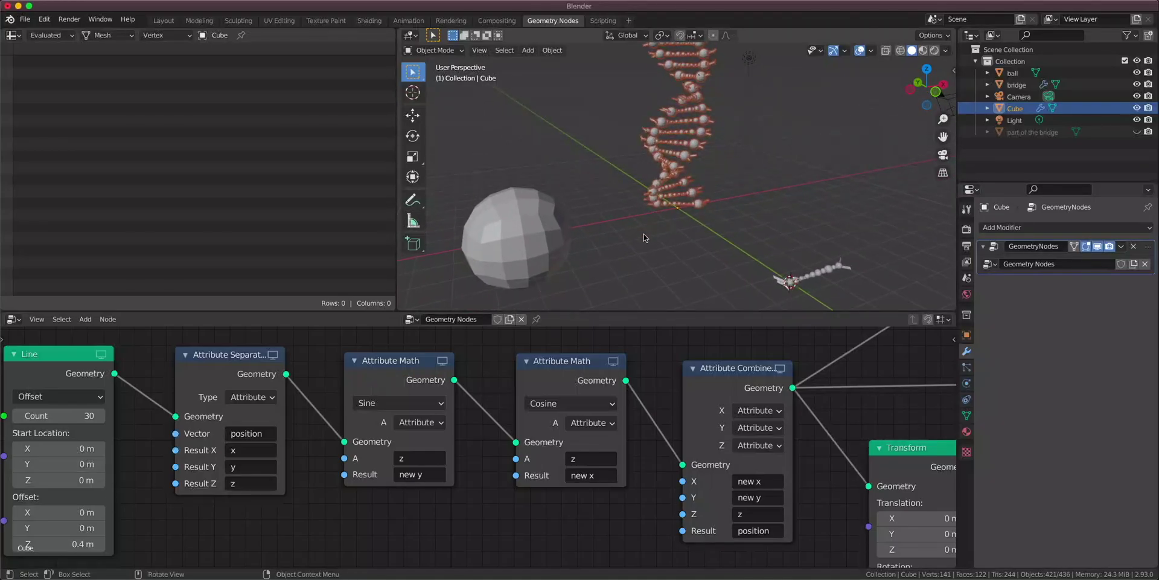
click(1036, 229)
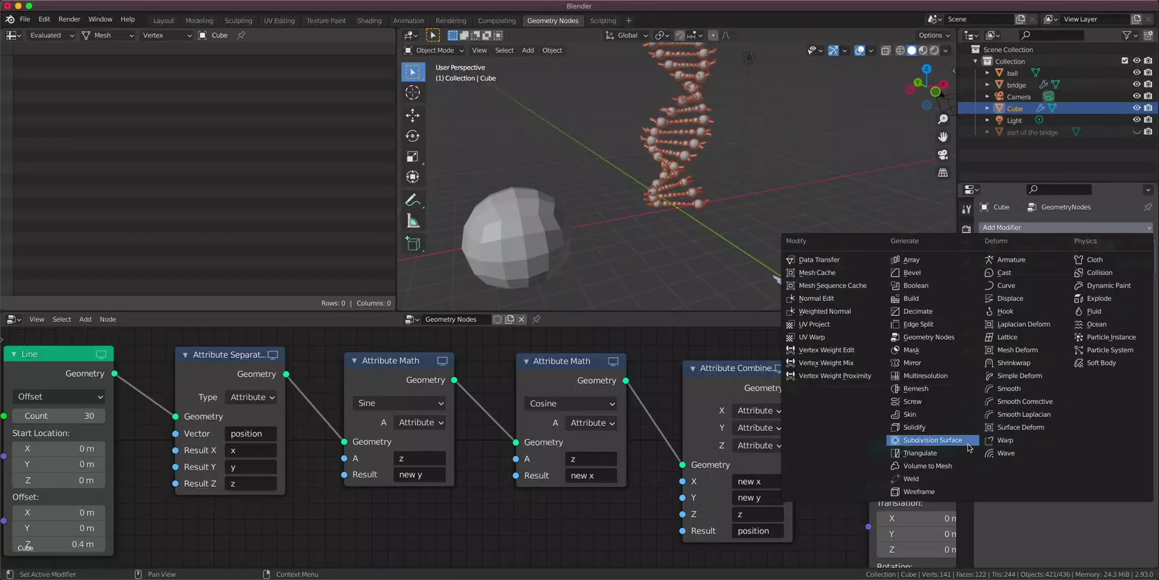
click(930, 492)
scroll(747, 215, up, 8)
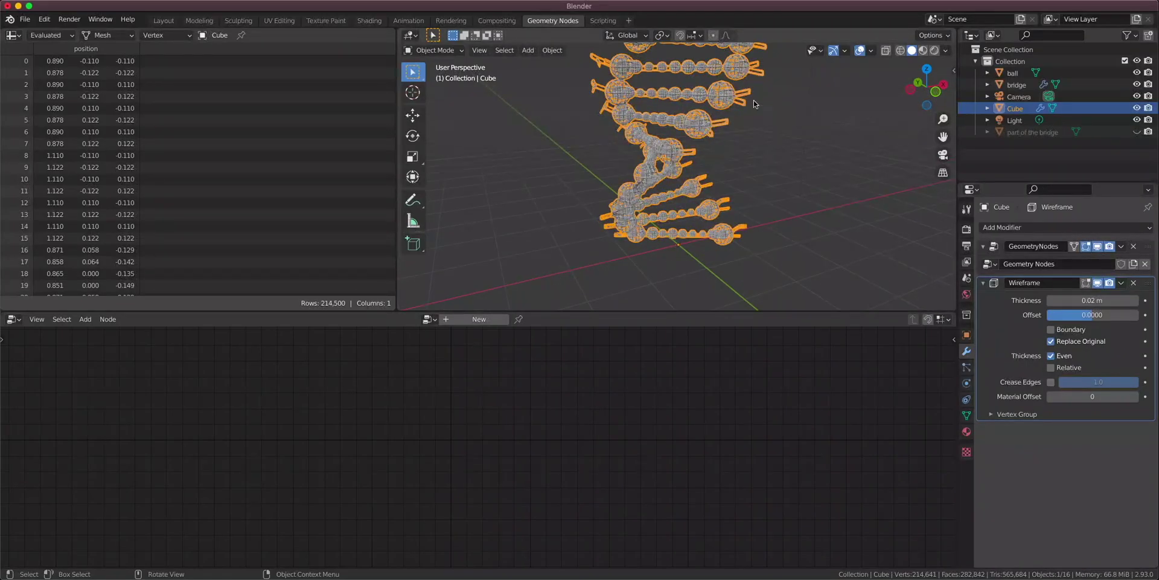
middle_drag(719, 216, 924, 204)
click(1087, 301)
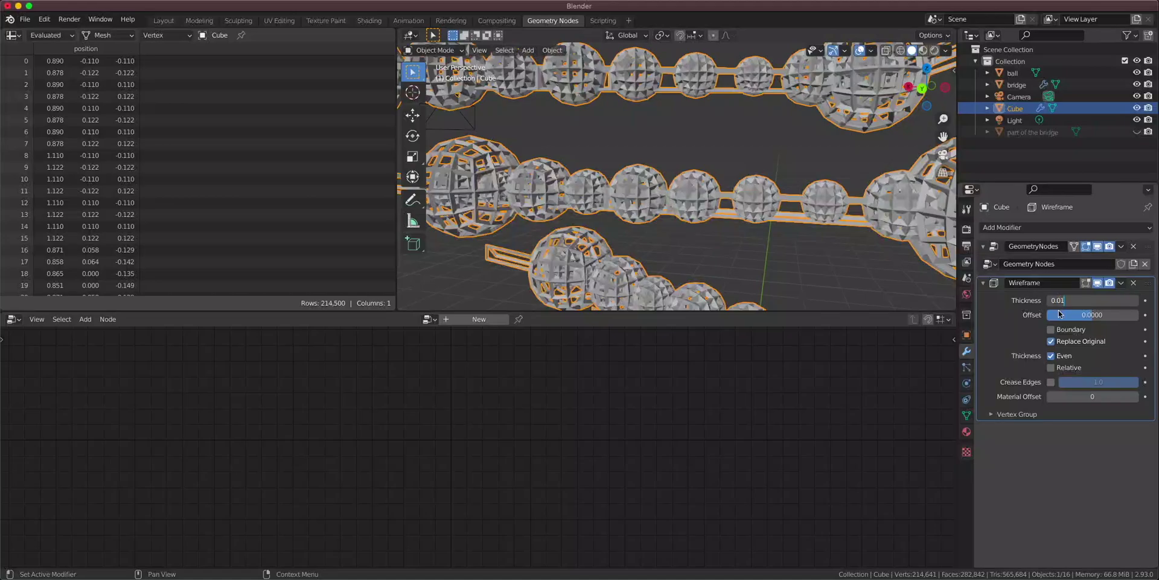
key(Return)
Add a Bezier circle at the world origin and rotate it 90° about the global X axis.
scroll(725, 205, down, 5)
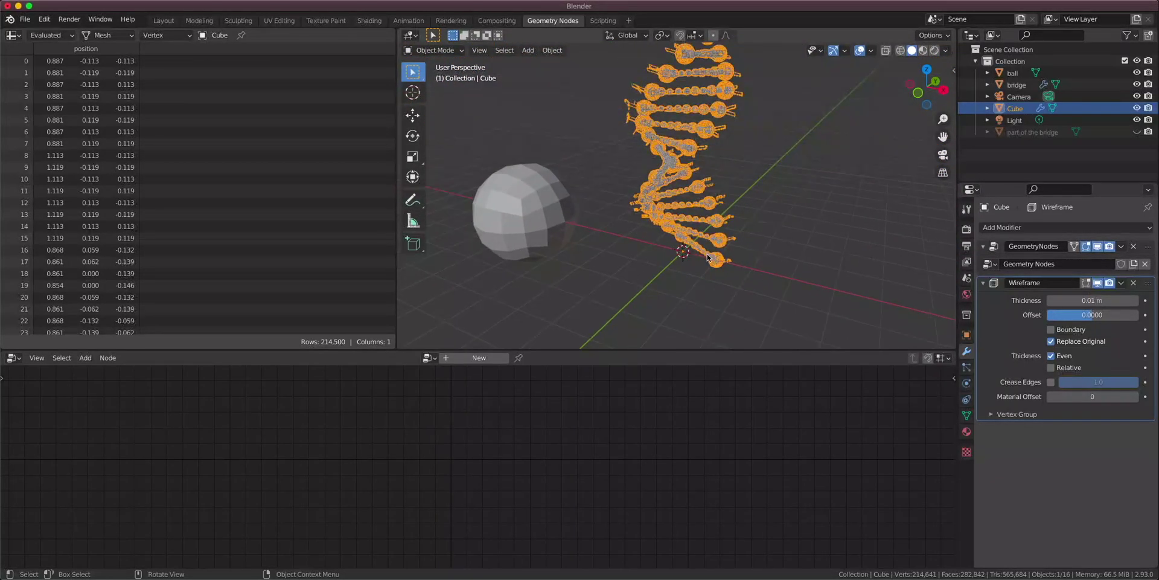
key(shift+a)
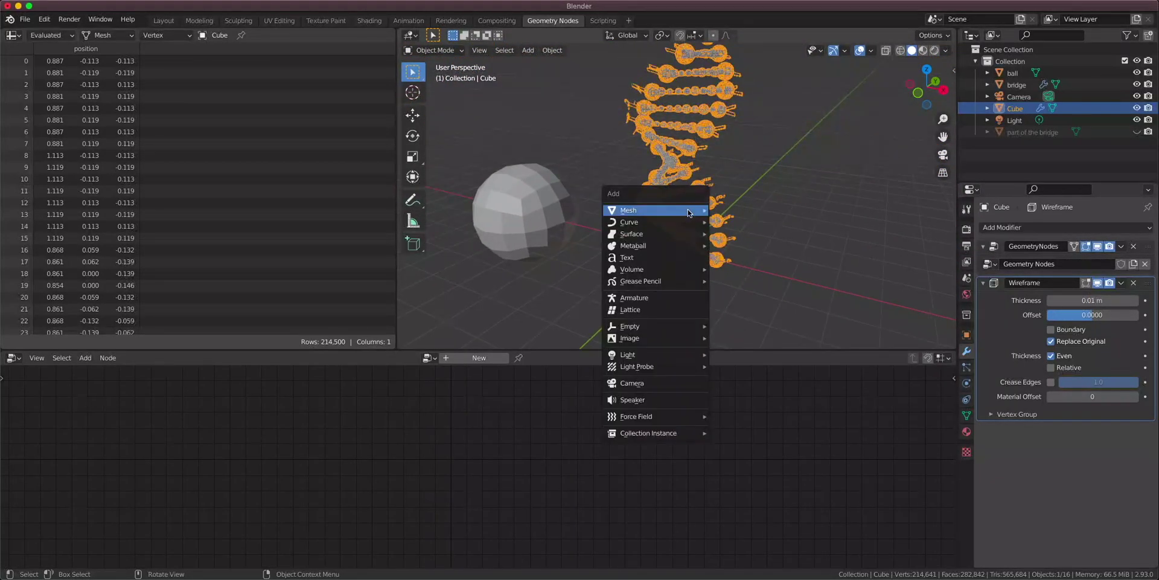
mouse_move(705, 211)
click(732, 234)
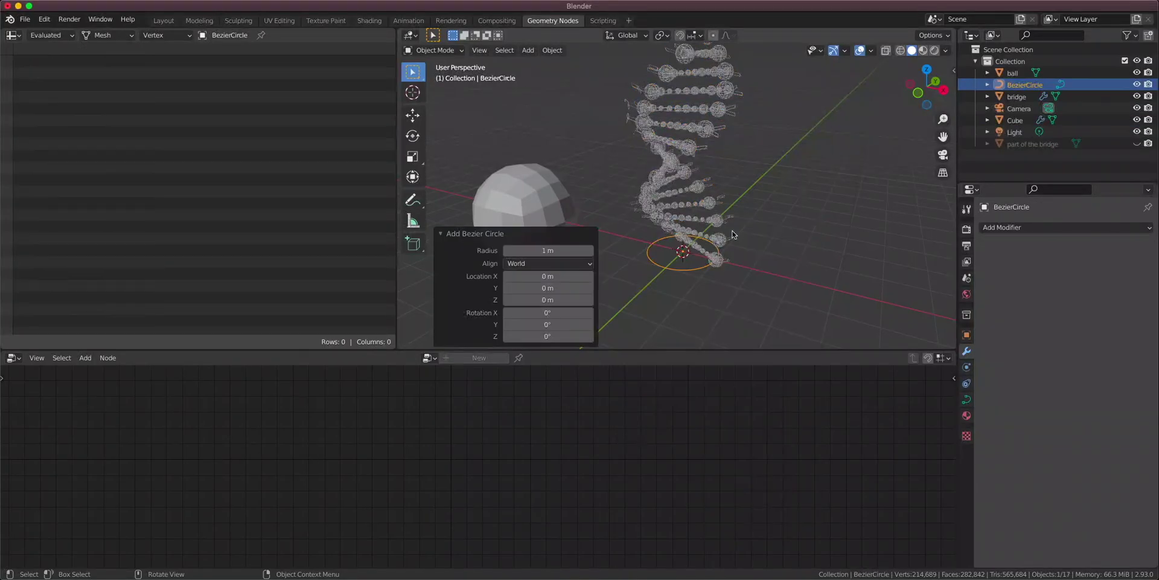
key(r)
key(x)
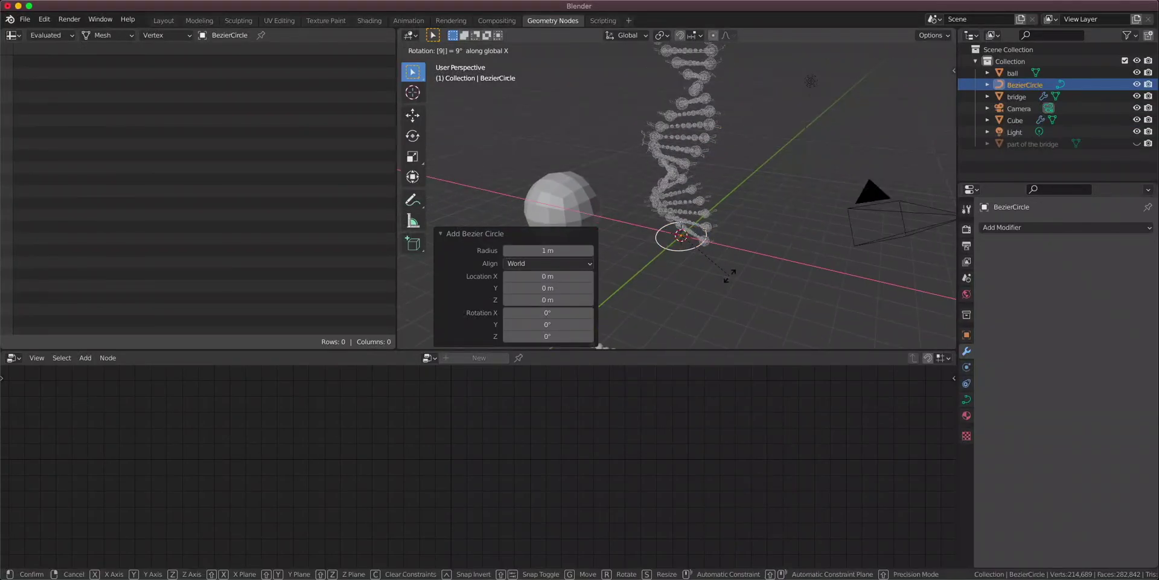
key(Return)
Scale the upright Bezier circle uniformly until it is several times wider than the helix.
key(s)
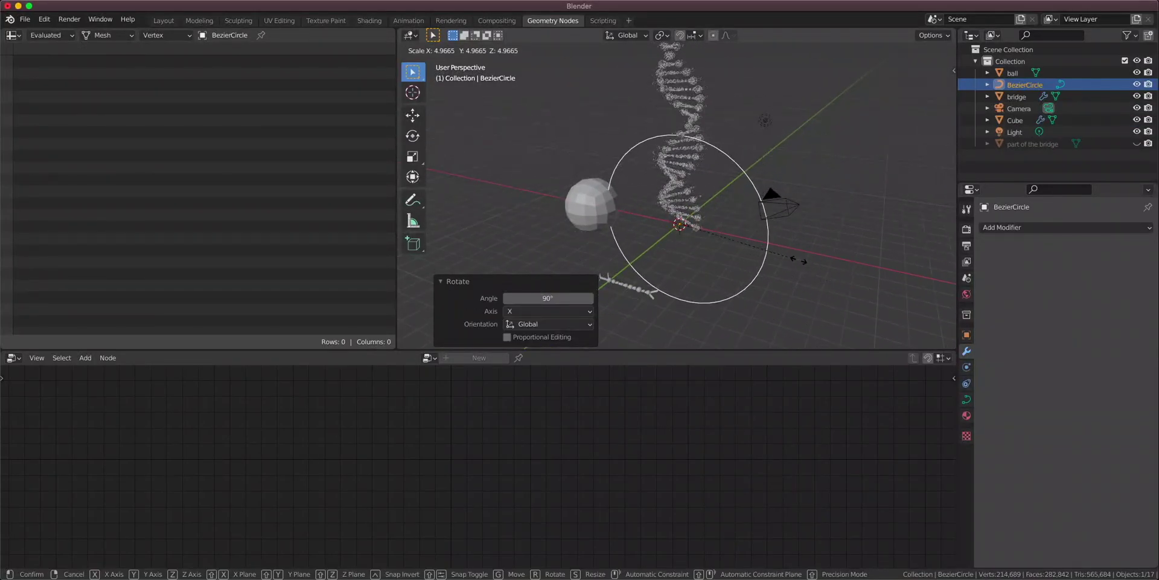
click(762, 270)
middle_drag(762, 270, 823, 233)
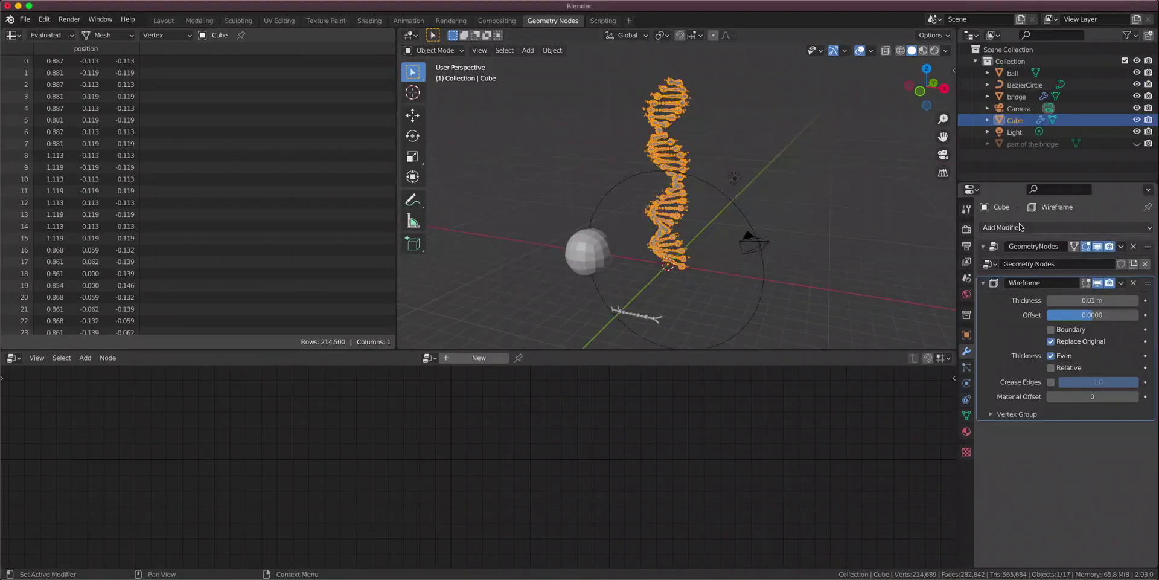
Add a Curve modifier to the Cube helix with BezierCircle as its curve object.
click(1020, 227)
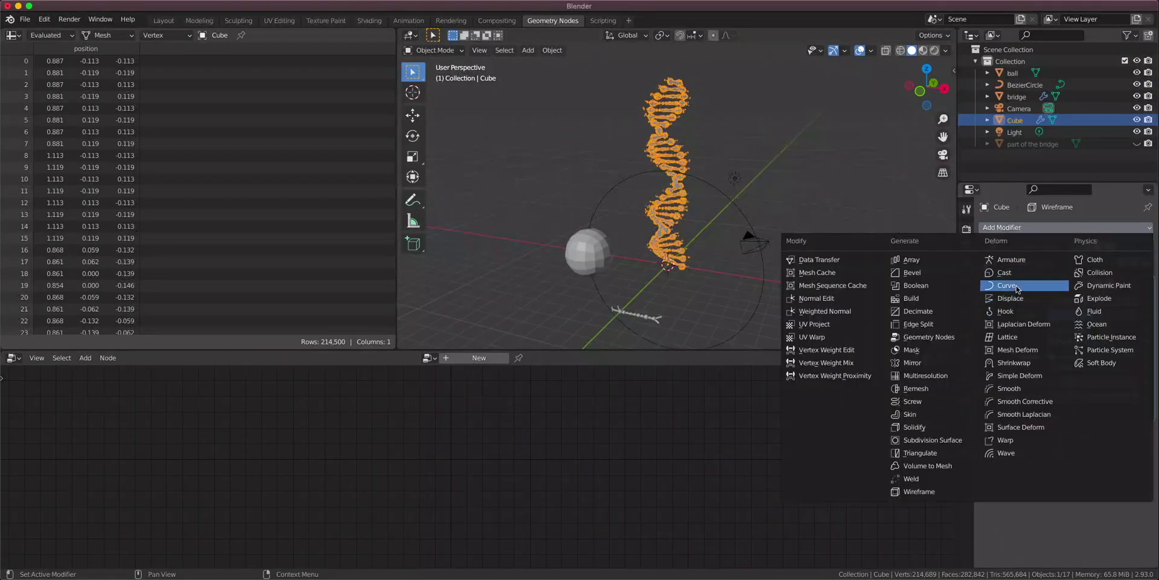
click(1019, 288)
click(1069, 447)
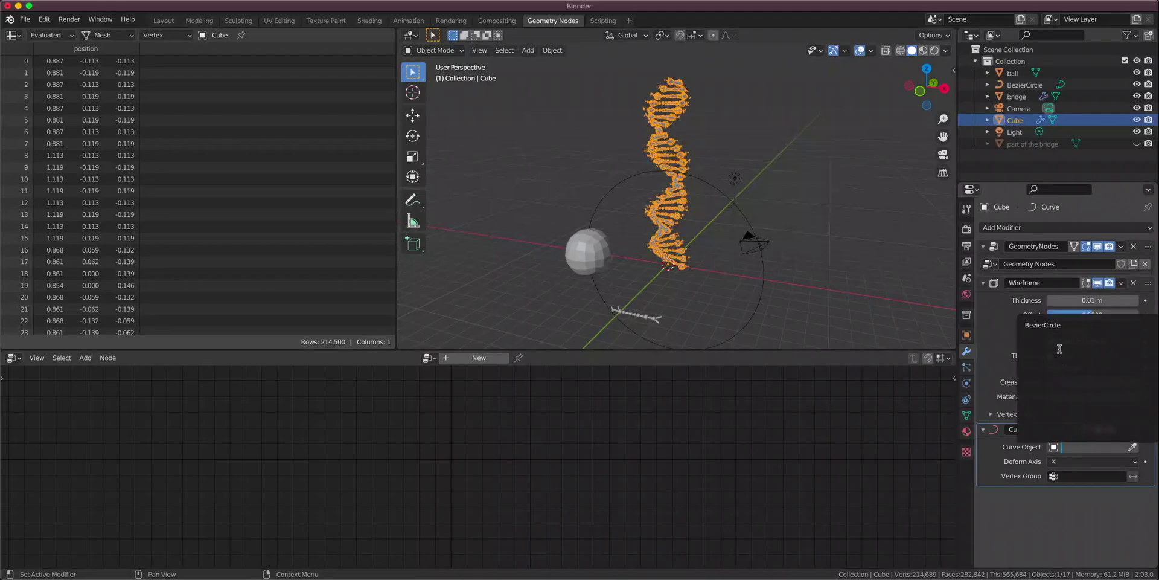
click(1064, 325)
Change the Curve modifier's deform axis to Y.
shift+middle_drag(735, 290, 719, 78)
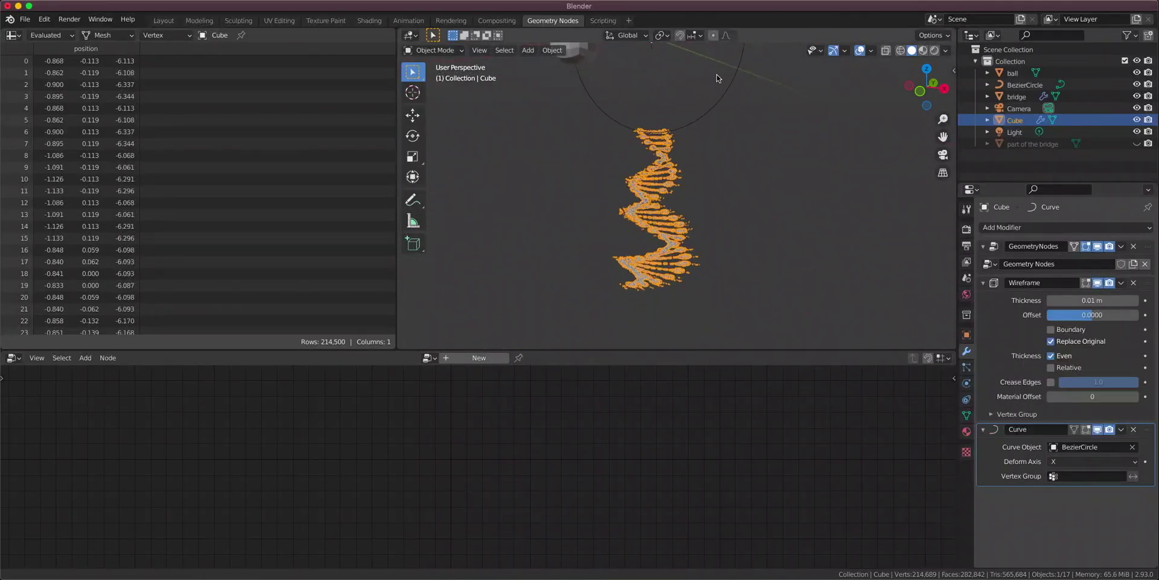
middle_drag(825, 173, 796, 186)
shift+middle_drag(731, 128, 764, 207)
scroll(796, 260, up, 4)
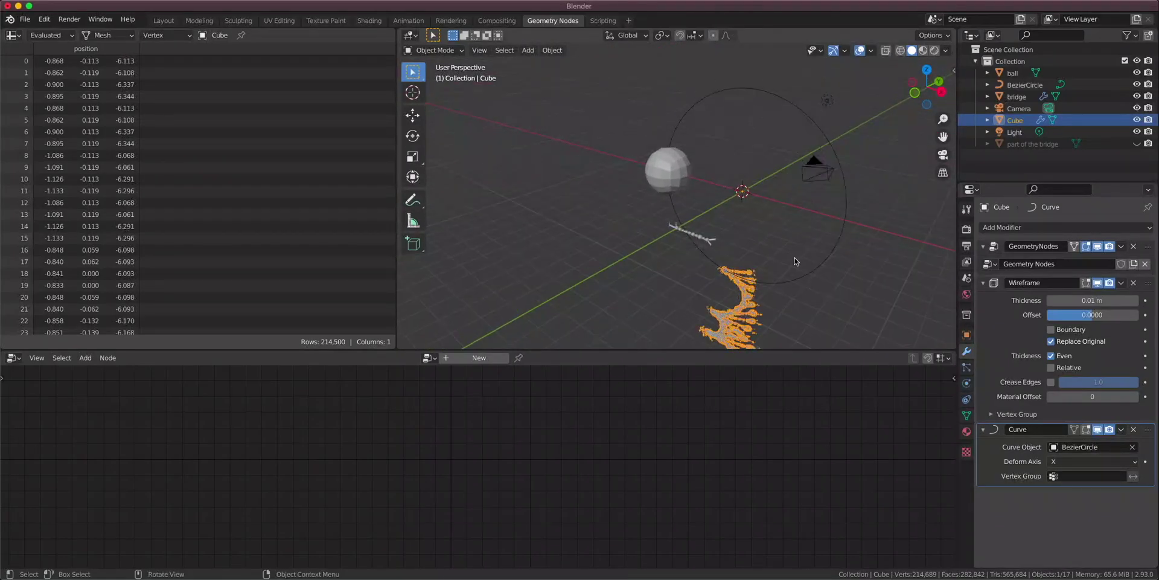
shift+middle_drag(797, 261, 766, 240)
click(1074, 460)
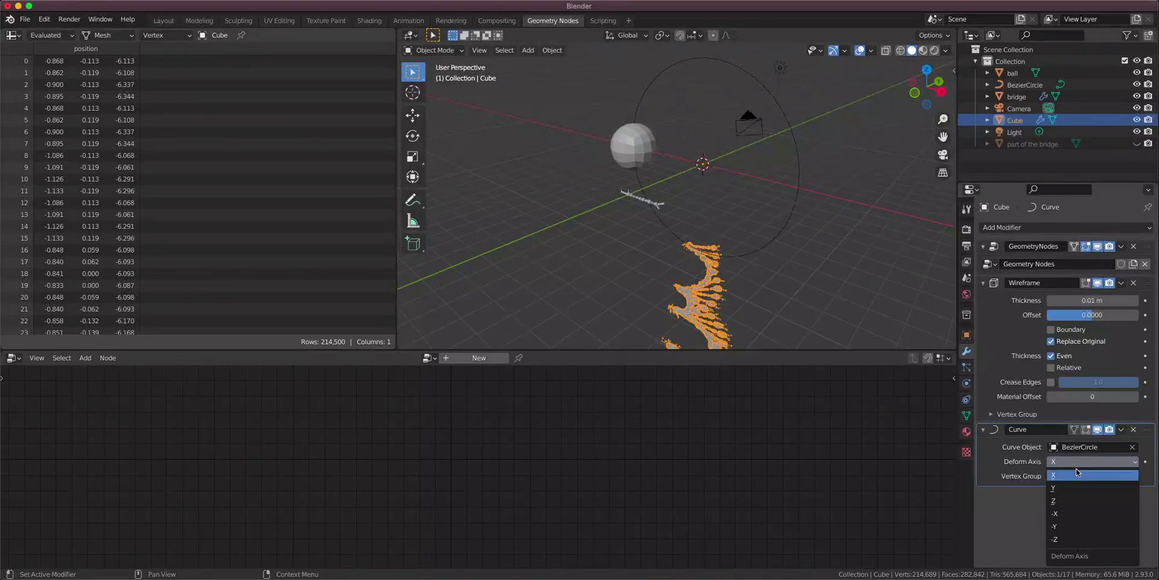
click(1073, 491)
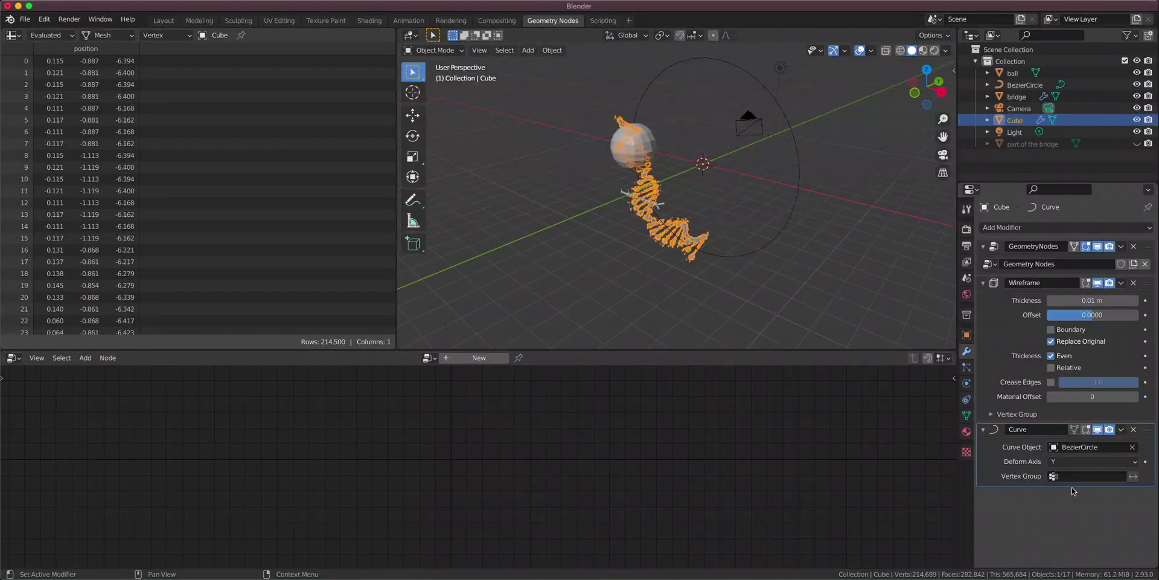
middle_drag(592, 262, 714, 279)
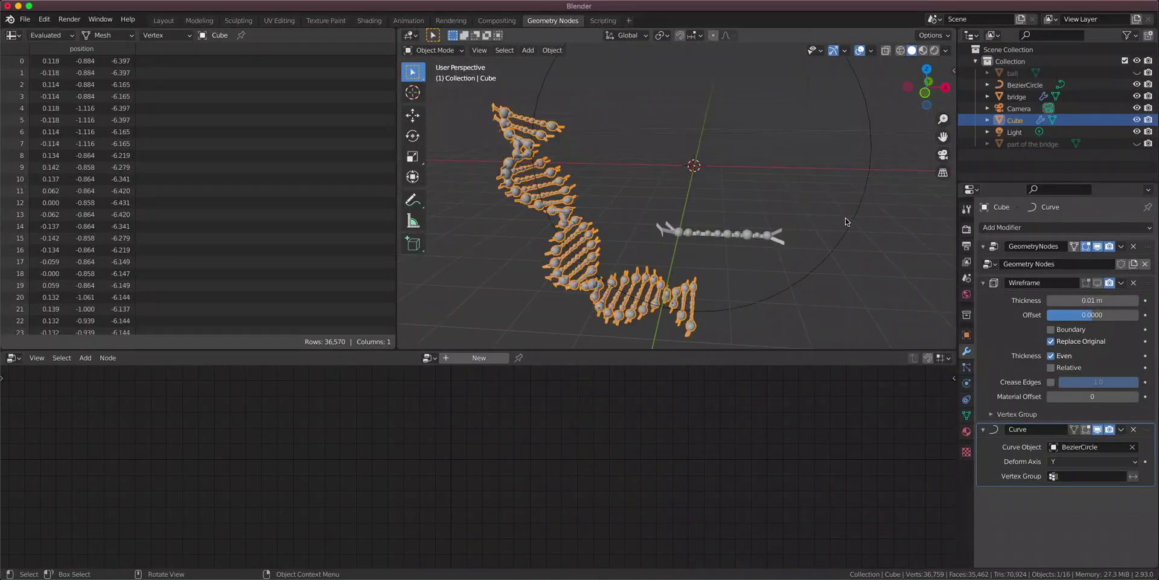
Expose the Line node's Count on the modifier by linking it to a new Group Input socket.
middle_drag(595, 211, 781, 220)
scroll(780, 221, up, 1)
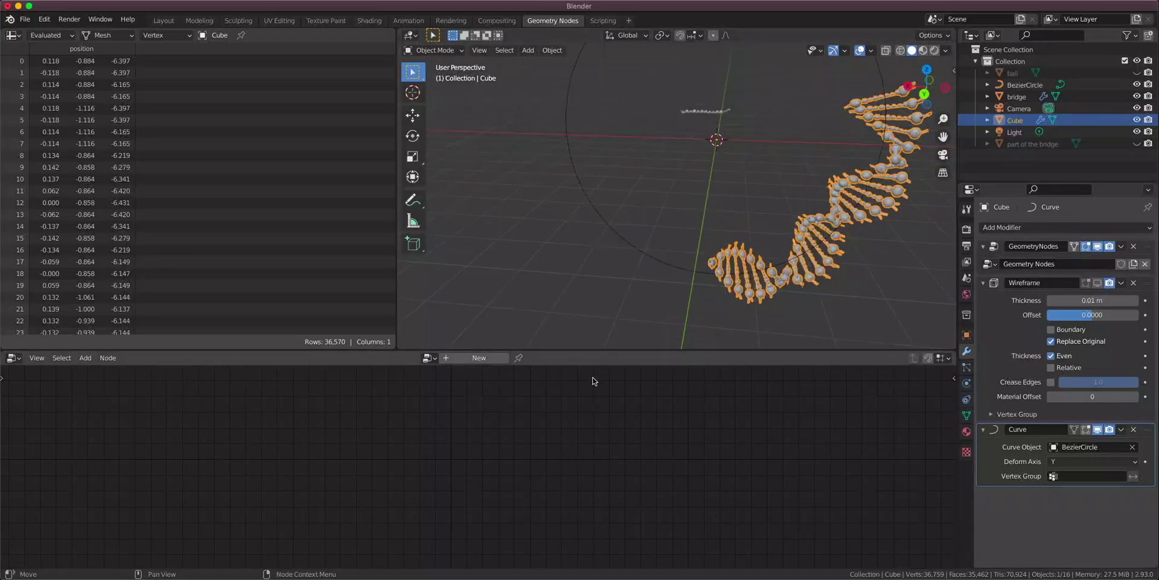
click(1020, 247)
scroll(460, 503, down, 8)
scroll(458, 502, down, 2)
middle_drag(232, 492, 473, 454)
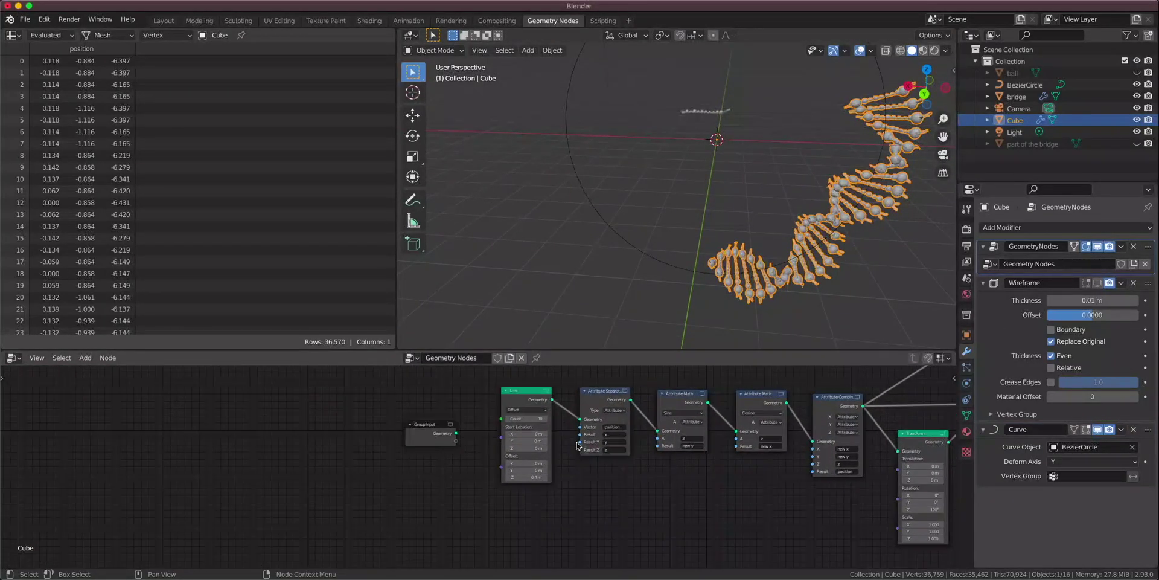
scroll(474, 455, up, 8)
middle_drag(458, 407, 406, 461)
scroll(406, 461, up, 3)
drag(332, 477, 293, 472)
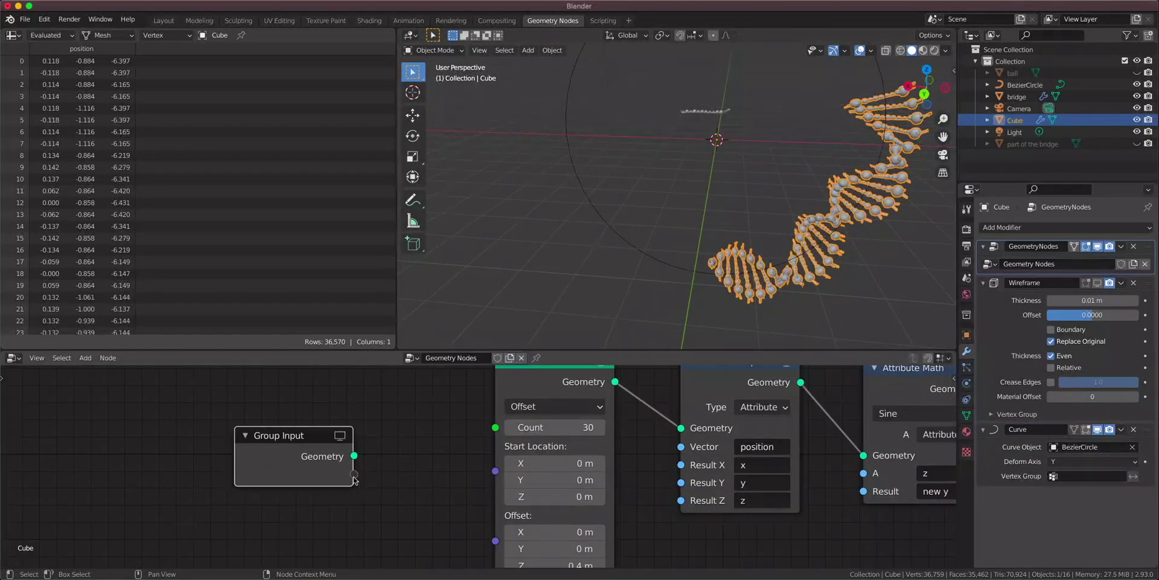
drag(497, 429, 496, 428)
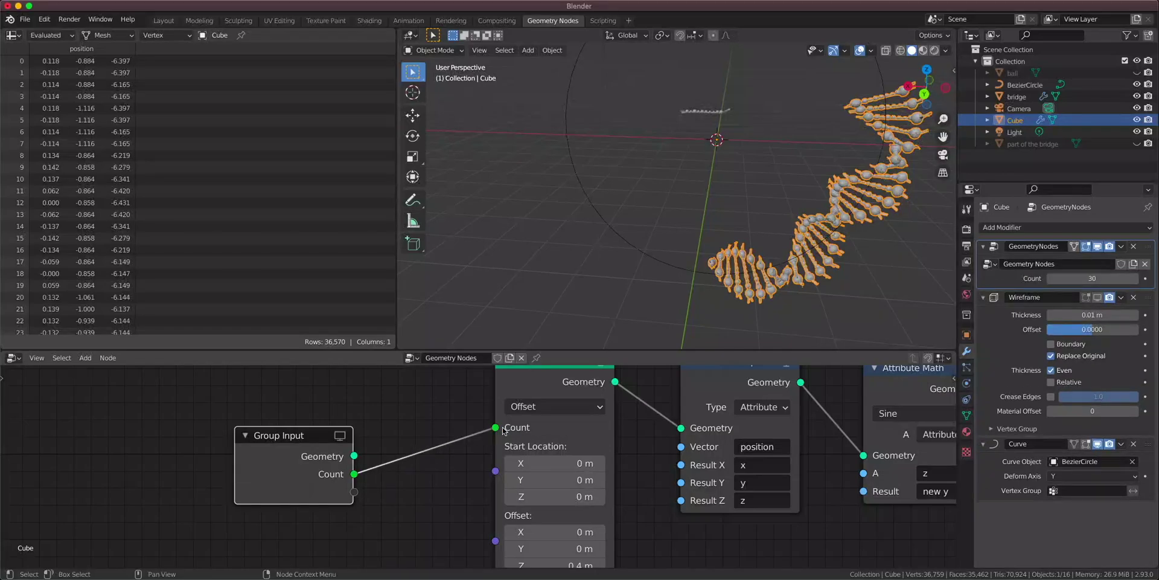
Try 7 as the exposed Count of the Geometry Nodes modifier and set it to 31.
click(1093, 278)
text(15)
key(Return)
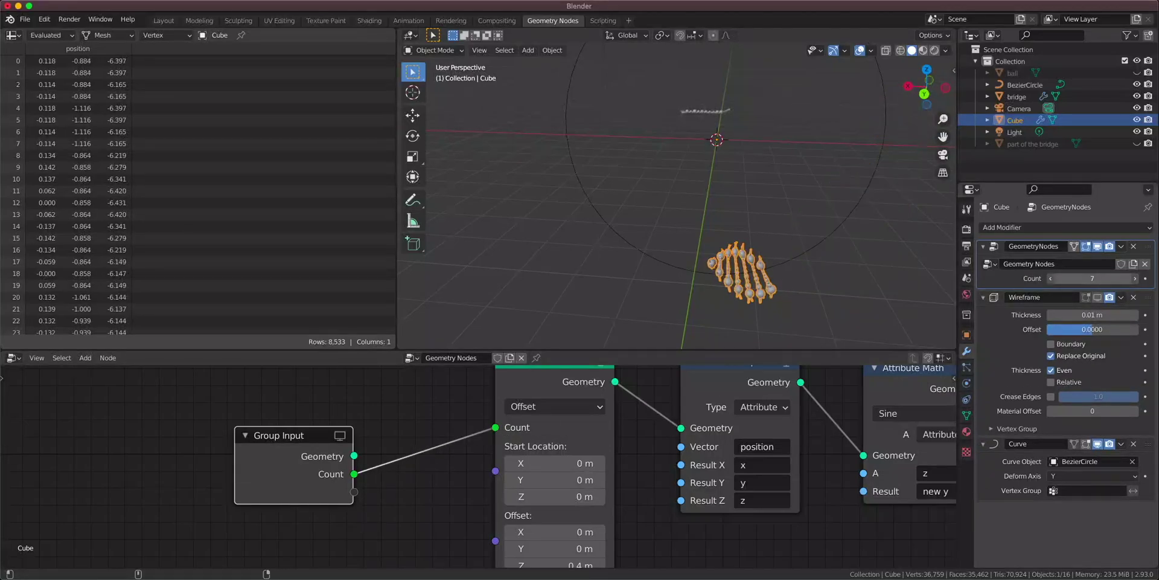
mouse_move(1092, 279)
mouse_down()
mouse_move(1135, 278)
mouse_move(1100, 278)
mouse_up()
shift+middle_drag(833, 181, 738, 259)
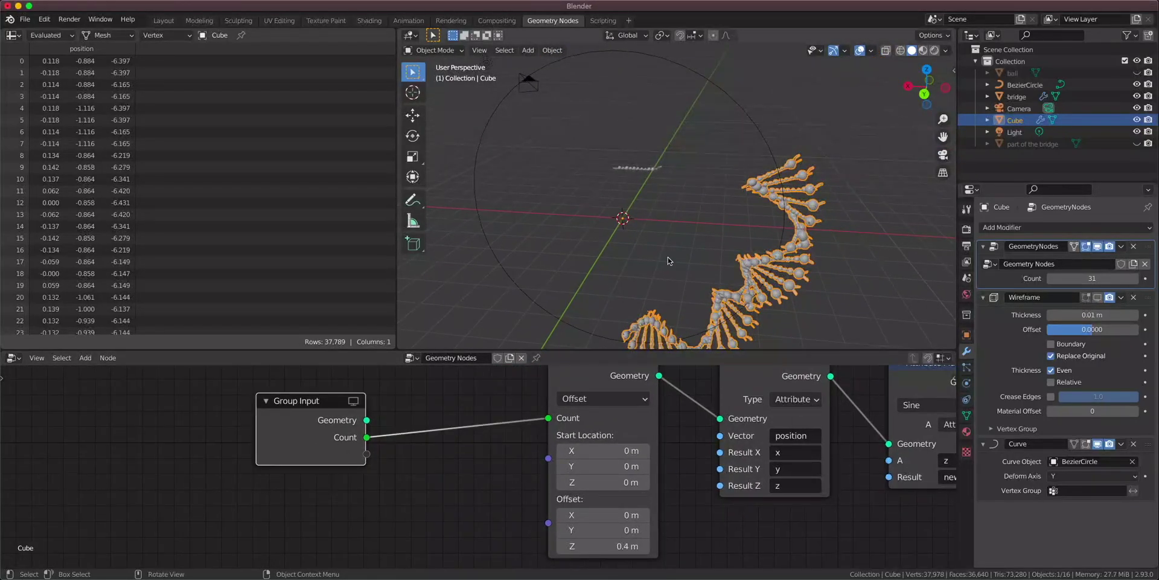
shift+middle_drag(688, 274, 712, 225)
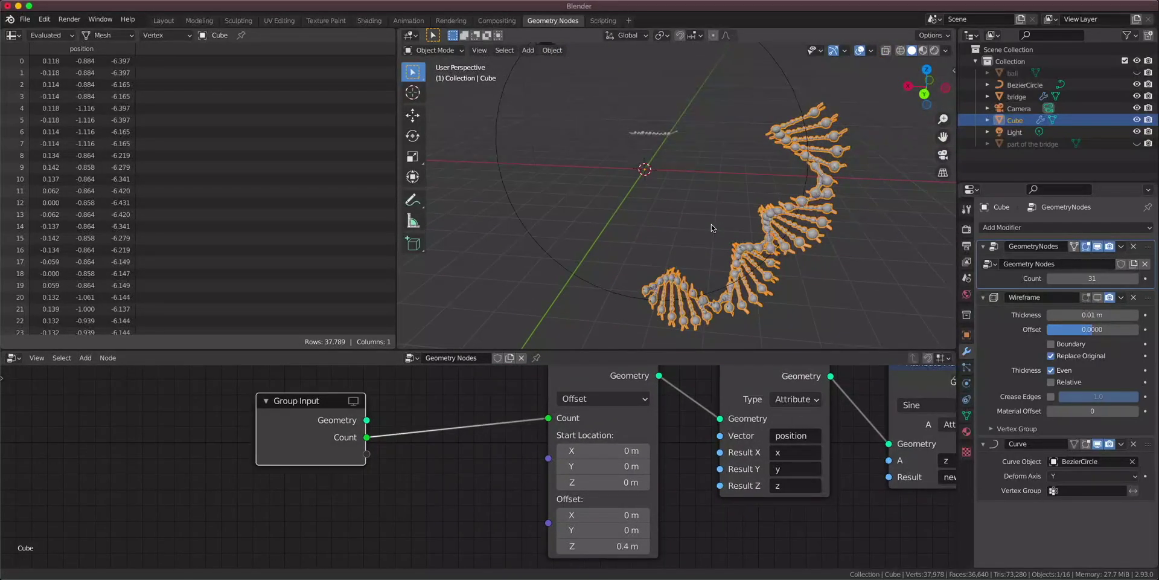
Try 40.98 m as the Line node's start location Z and reset it to 0 m.
drag(600, 483, 785, 484)
mouse_move(595, 484)
mouse_down()
mouse_move(622, 483)
mouse_move(595, 483)
mouse_up()
click(594, 483)
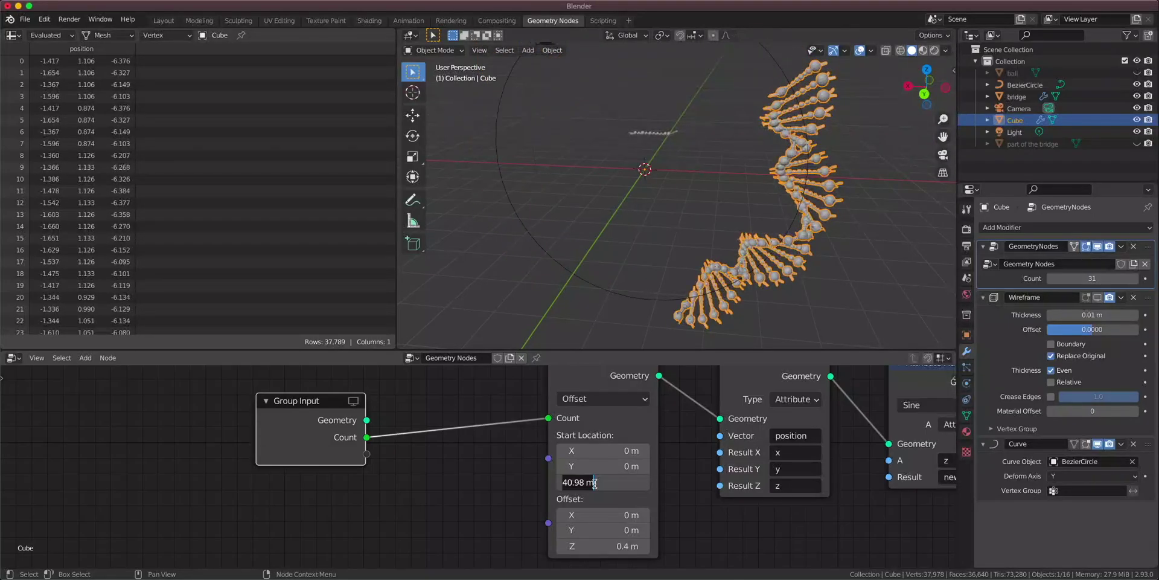
text(0)
key(Return)
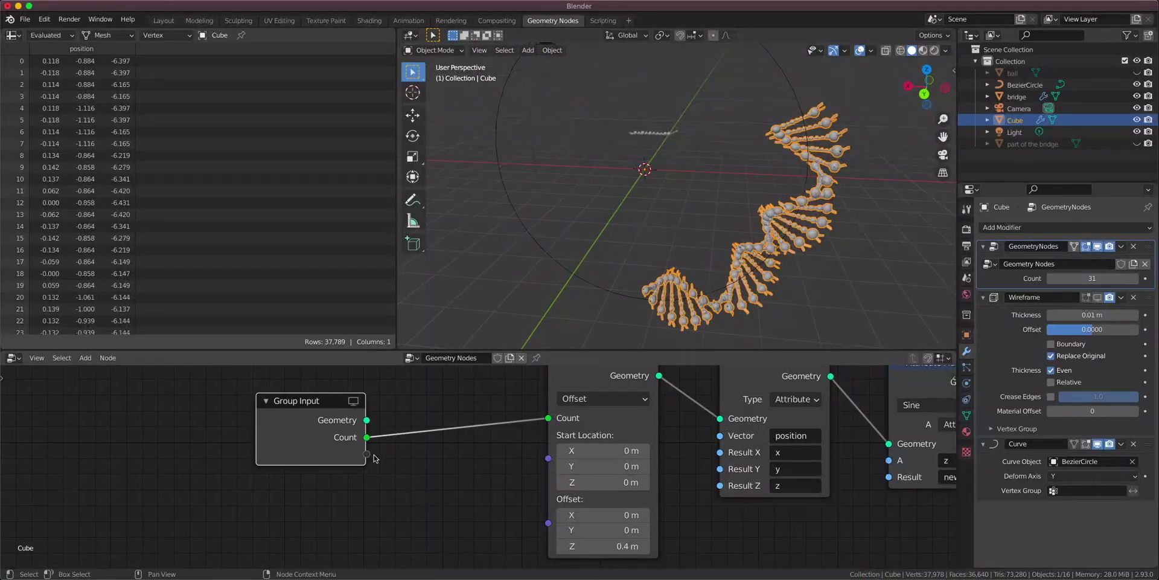
Expose the Line node's Start Location through the Group Input and set its Z to 0.55 m on the modifier.
drag(559, 460, 548, 458)
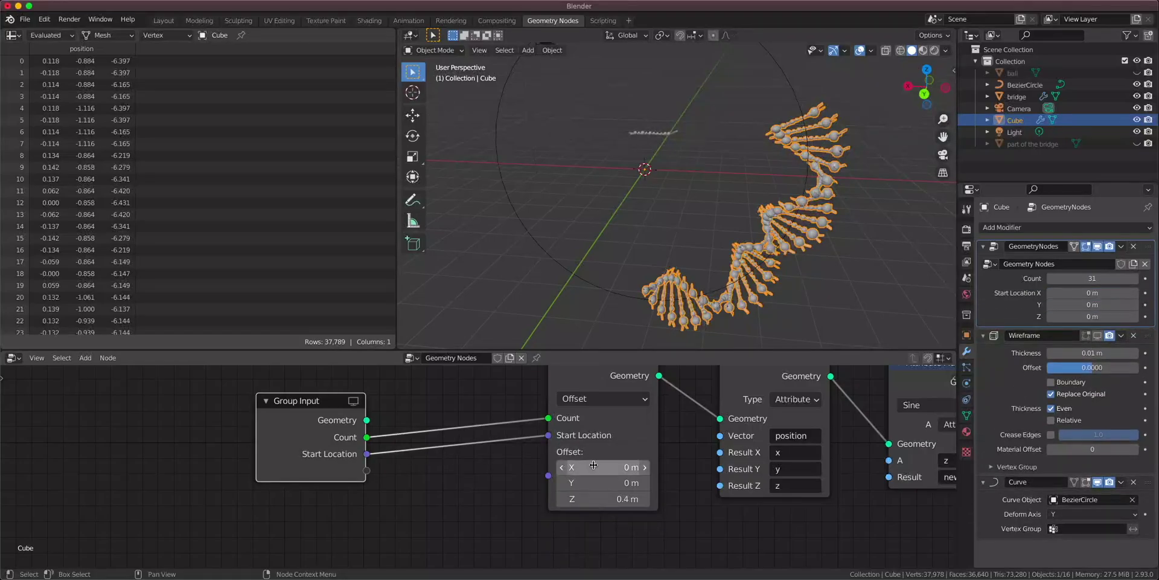
drag(1087, 316, 1114, 316)
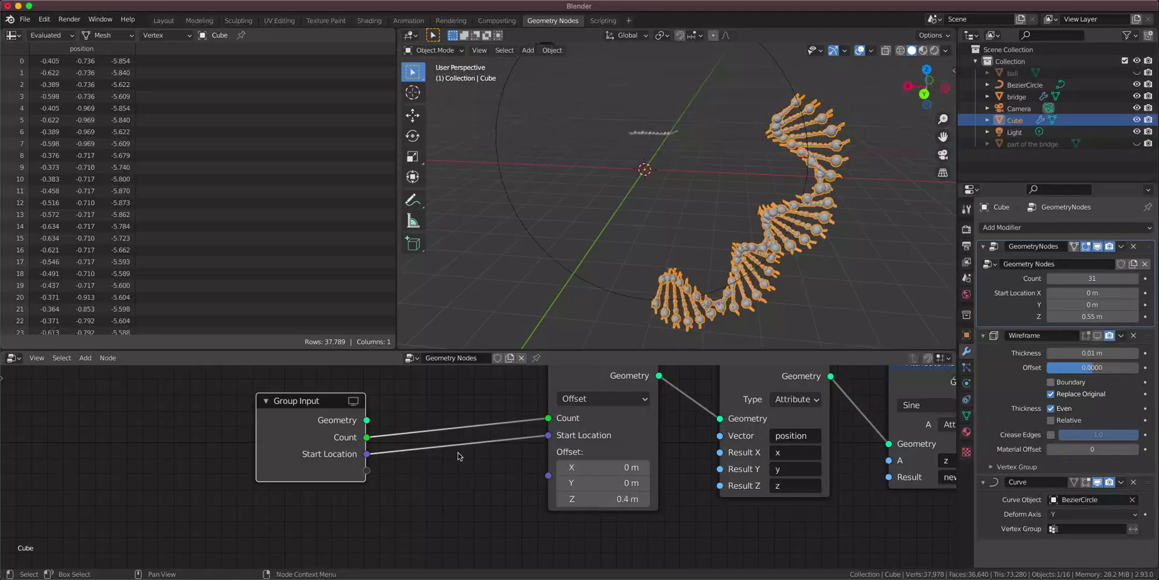
Disconnect the Line node's Start Location from the Group Input and remove the Start Location input from the node group.
drag(552, 438, 492, 460)
key(n)
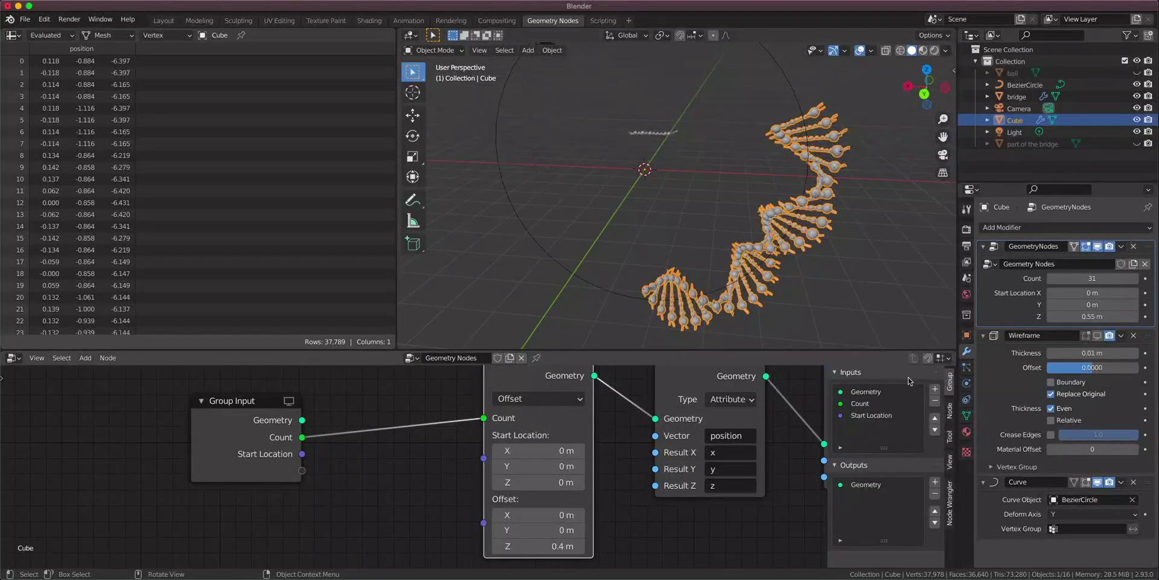
click(891, 417)
click(935, 403)
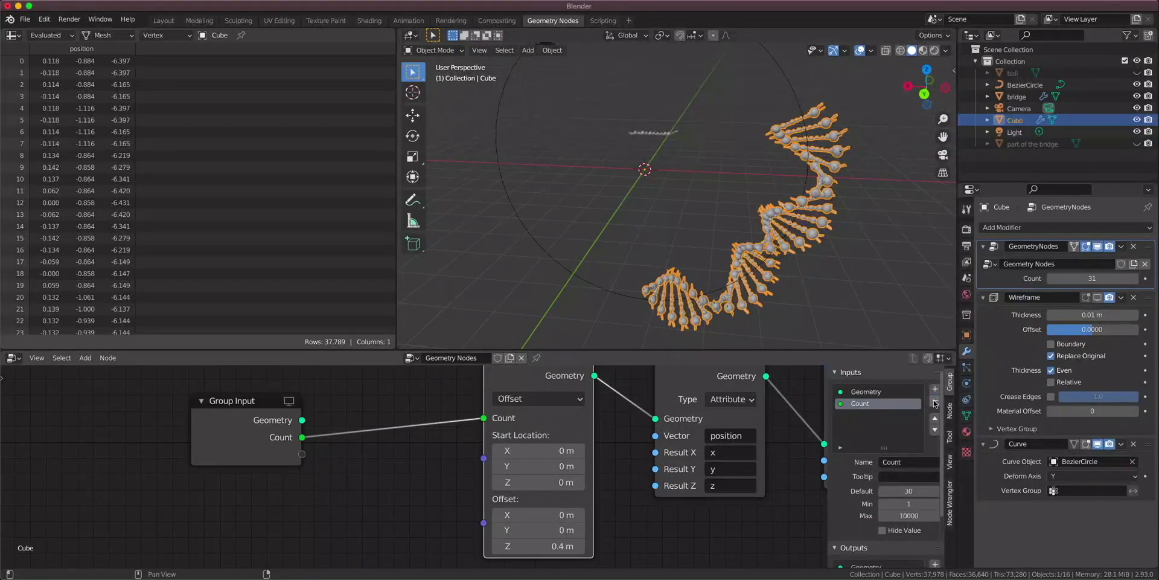
key(n)
Add a Combine XYZ node between the Group Input and Line nodes and link its Vector to Start Location.
key(shift+a)
click(477, 402)
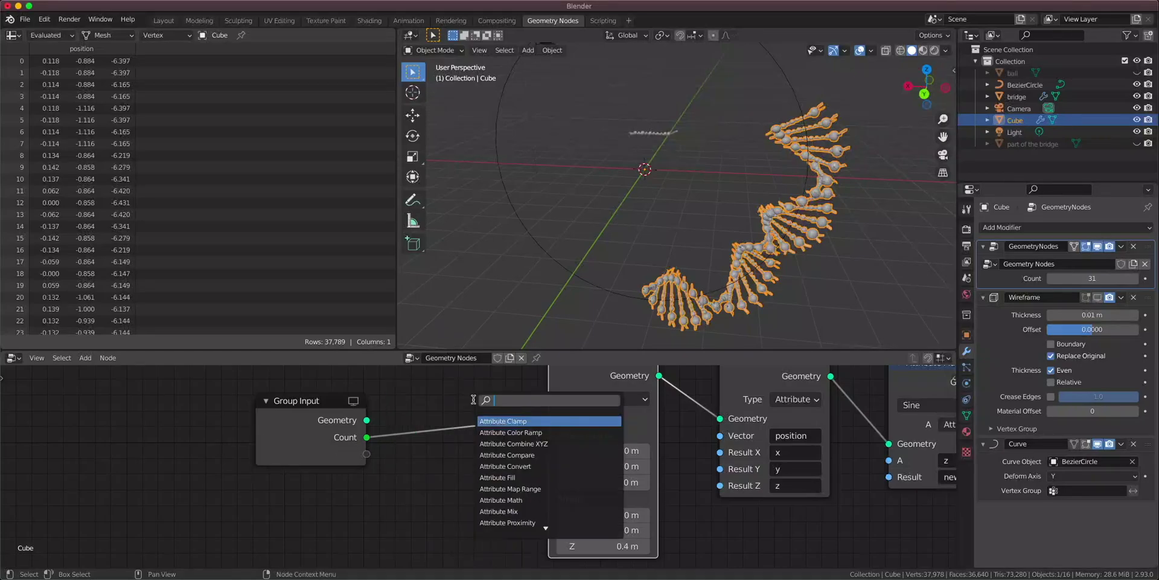
text(com)
click(501, 432)
click(435, 473)
drag(519, 470, 548, 458)
Expose the Combine XYZ node's Z by linking it to a new Group Input socket, spacing the nodes apart.
middle_drag(471, 471, 561, 475)
scroll(525, 462, down, 1)
drag(395, 426, 329, 396)
drag(402, 431, 441, 469)
drag(515, 527, 508, 515)
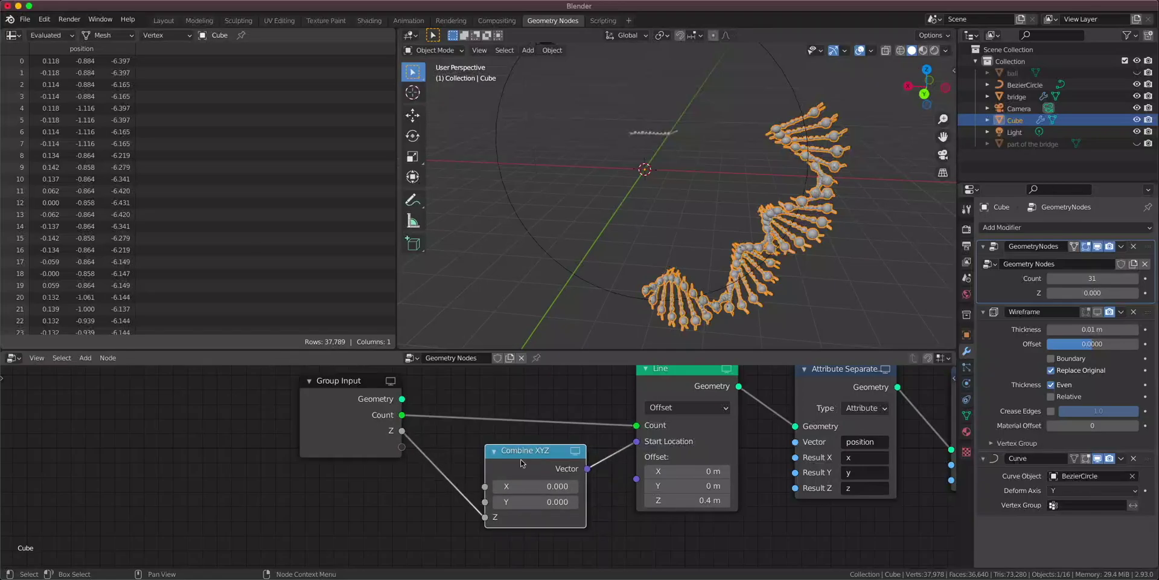
Set the exposed Z value to 2.770 on the modifier and rename that group input Movement.
drag(1092, 293, 1117, 293)
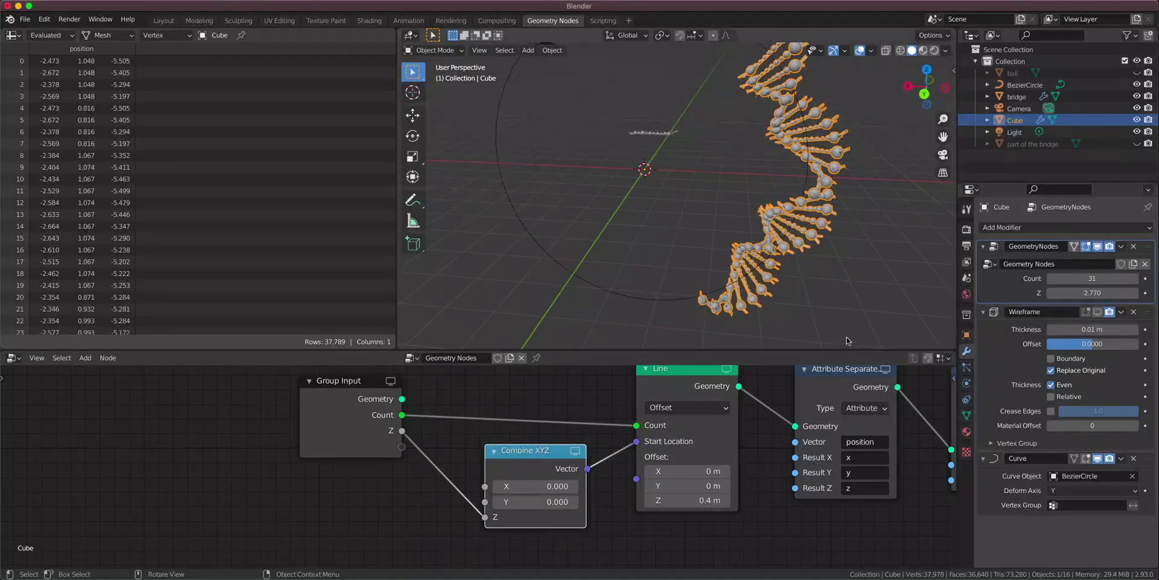
key(n)
double_click(869, 415)
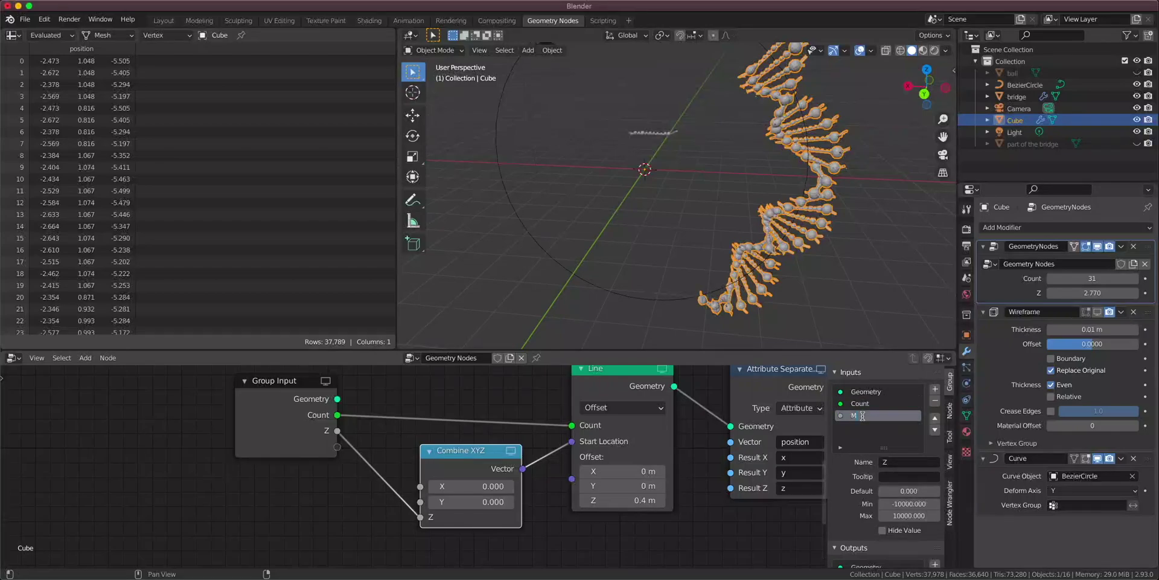
text(Movement)
key(Return)
key(n)
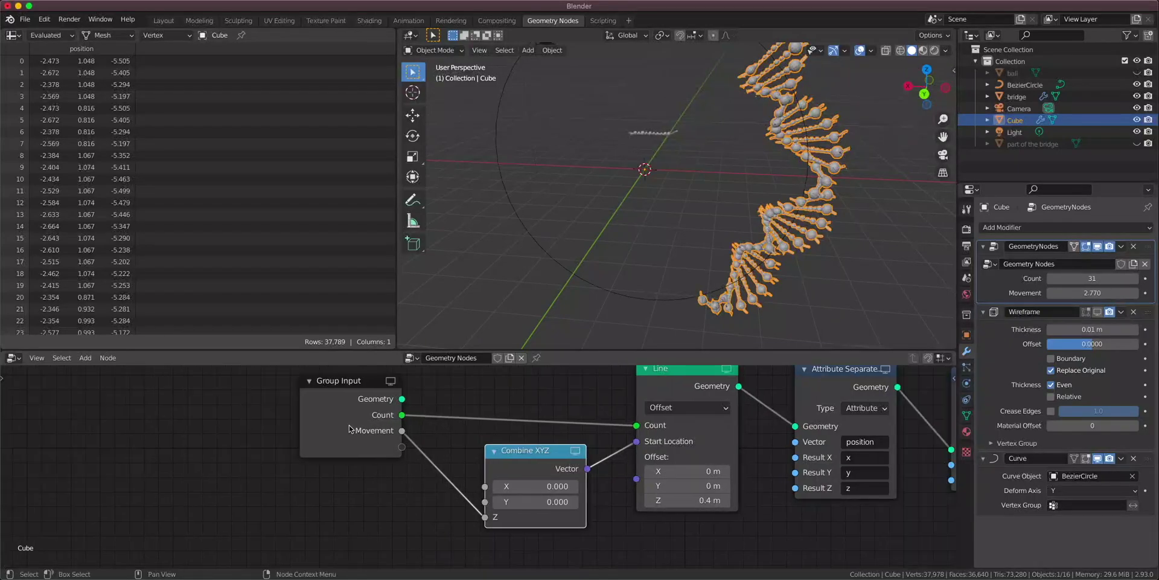
Rearrange the Group Input, Combine XYZ and Line nodes and set the Line node's Offset Z to 0.39 m.
drag(350, 429, 302, 408)
drag(561, 461, 557, 452)
drag(679, 457, 679, 451)
mouse_move(694, 494)
mouse_down()
mouse_move(746, 494)
mouse_move(686, 493)
mouse_move(698, 493)
mouse_up()
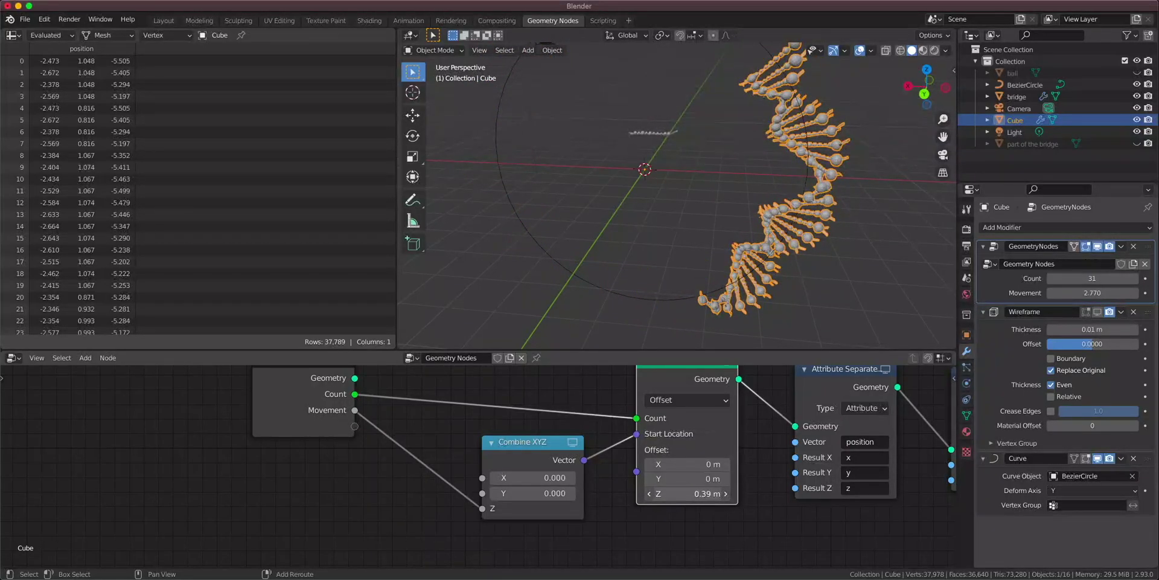
Duplicate the Combine XYZ node below the original and link the copy's Vector to the Line node's Offset.
middle_drag(442, 480, 474, 477)
click(526, 434)
key(shift+d)
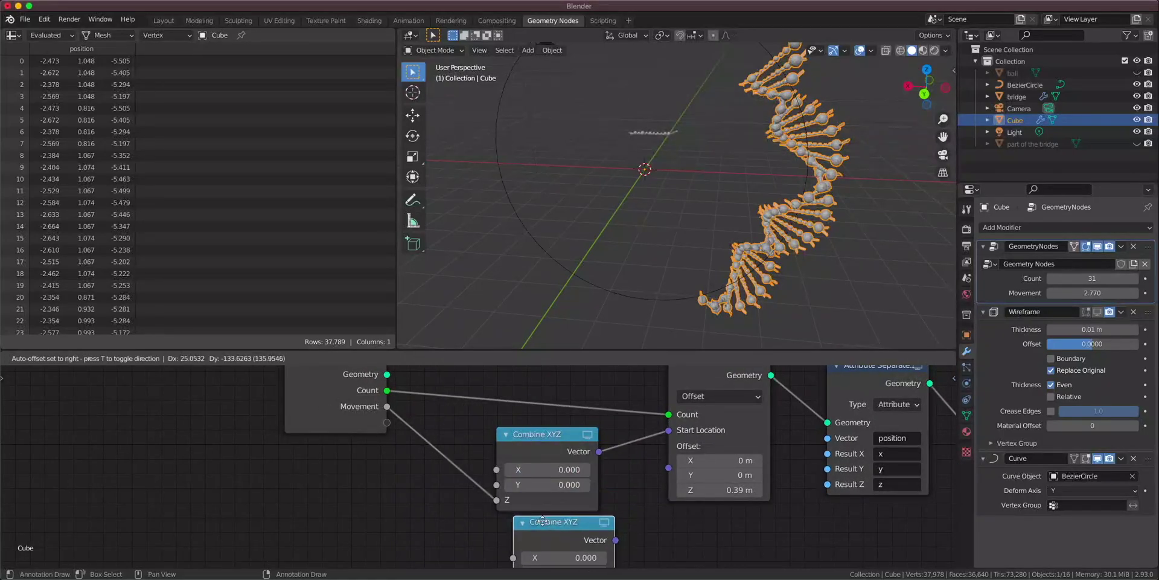
click(519, 521)
drag(670, 466, 669, 466)
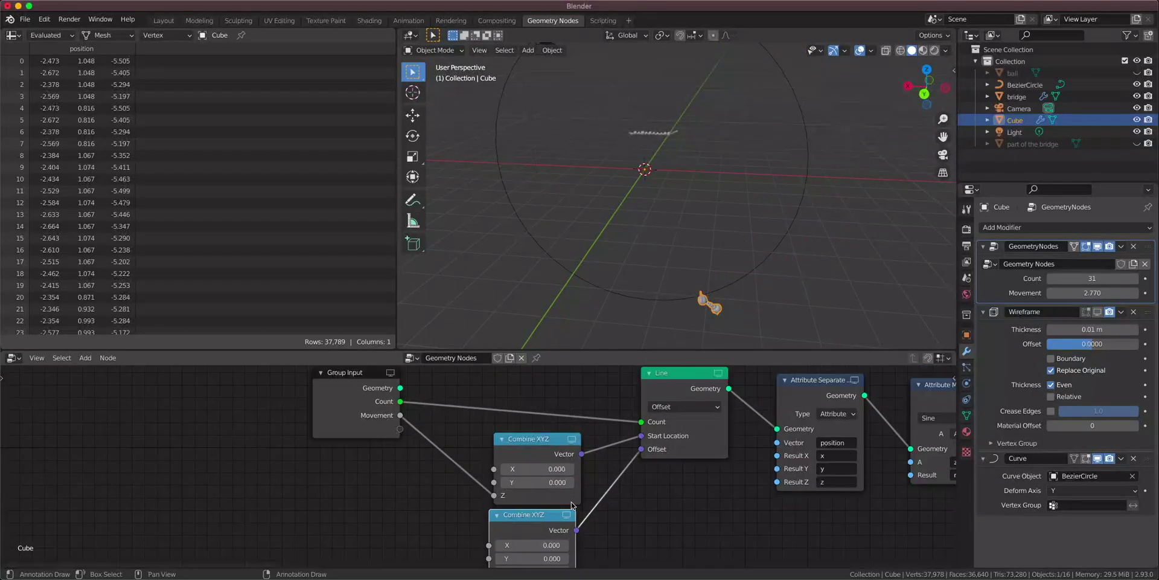
Expose the duplicated Combine XYZ node's Z through a new Group Input socket and rename that input Squeeze.
scroll(471, 452, down, 1)
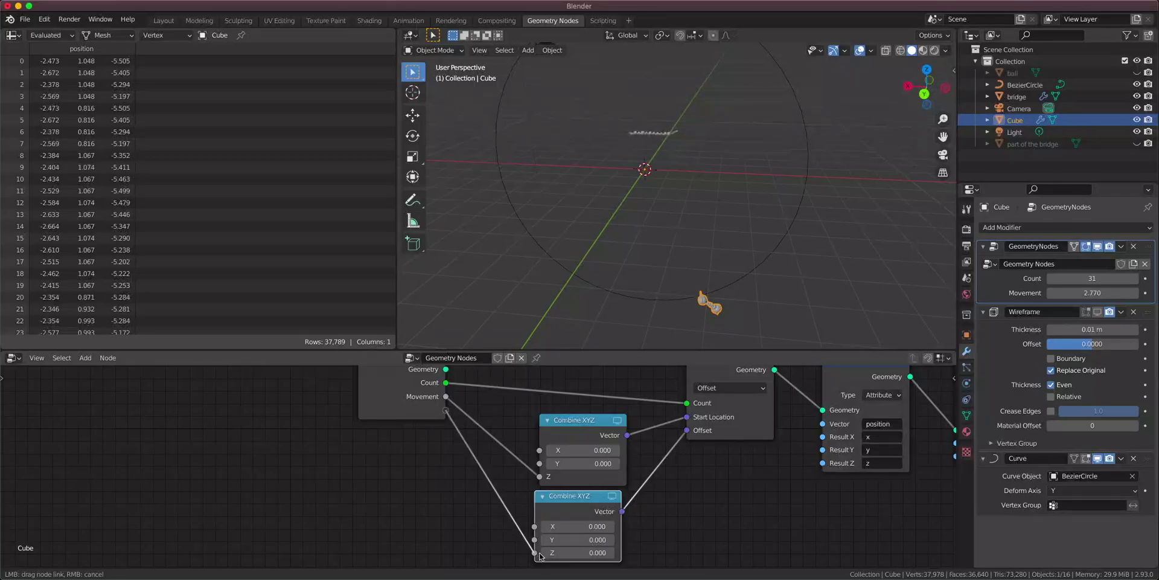
drag(541, 556, 539, 555)
drag(563, 496, 580, 502)
key(n)
double_click(866, 428)
text(Squeeze)
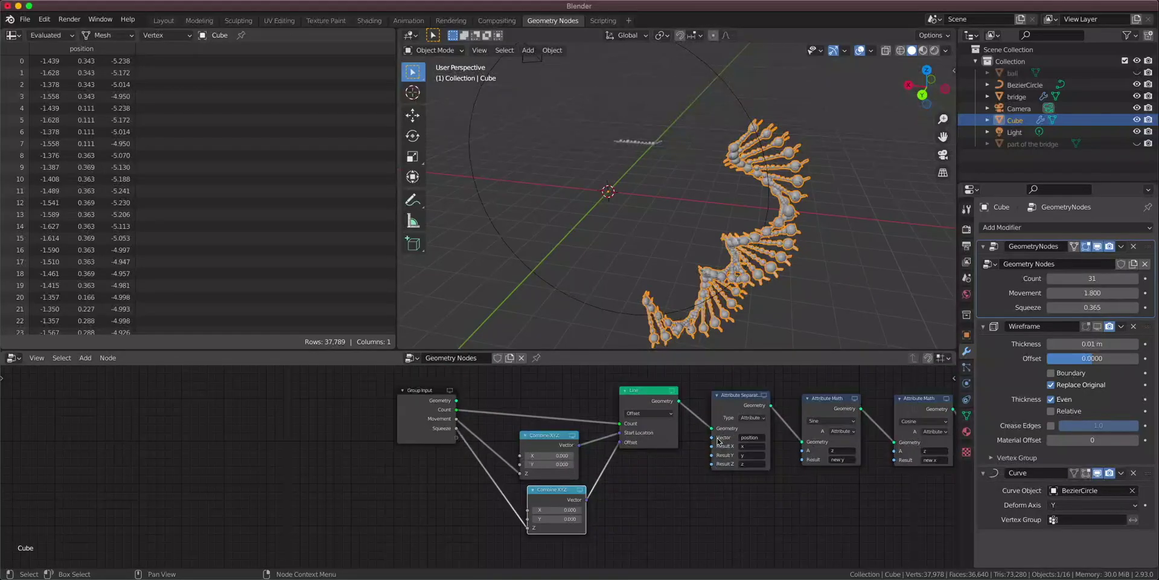
Drive the modifier's Movement value with the expression #frame and play the animation.
scroll(719, 441, down, 4)
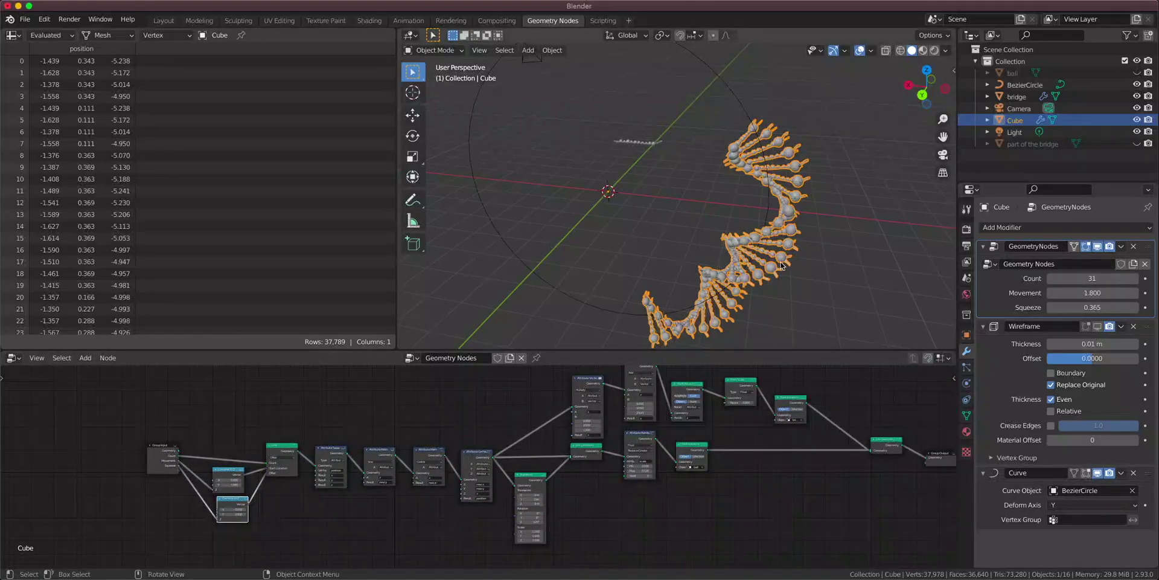
click(1070, 290)
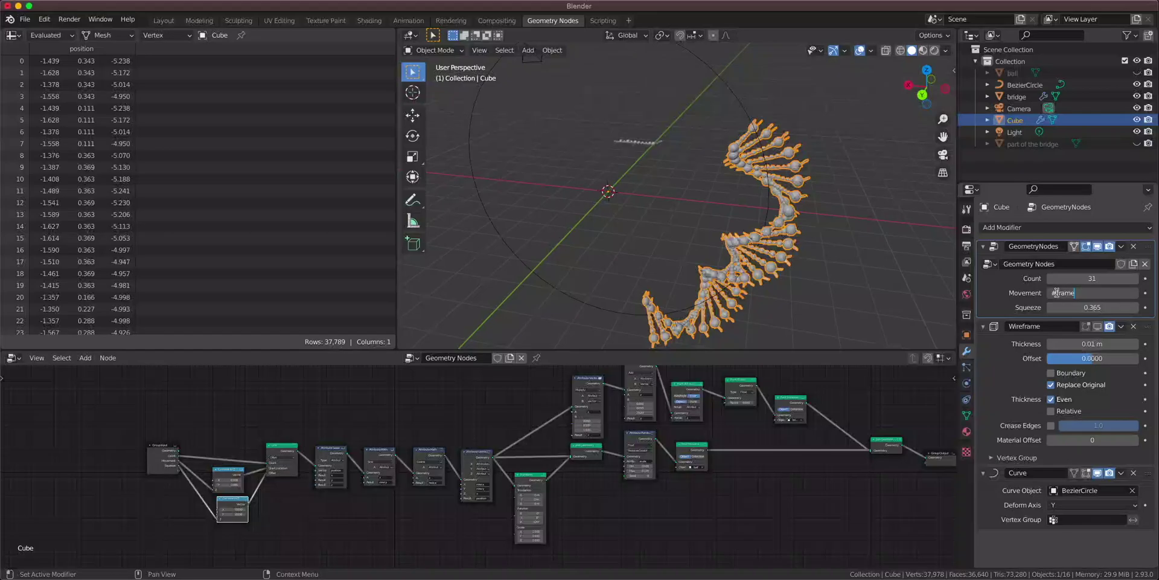
text(#frame)
key(Return)
key(space)
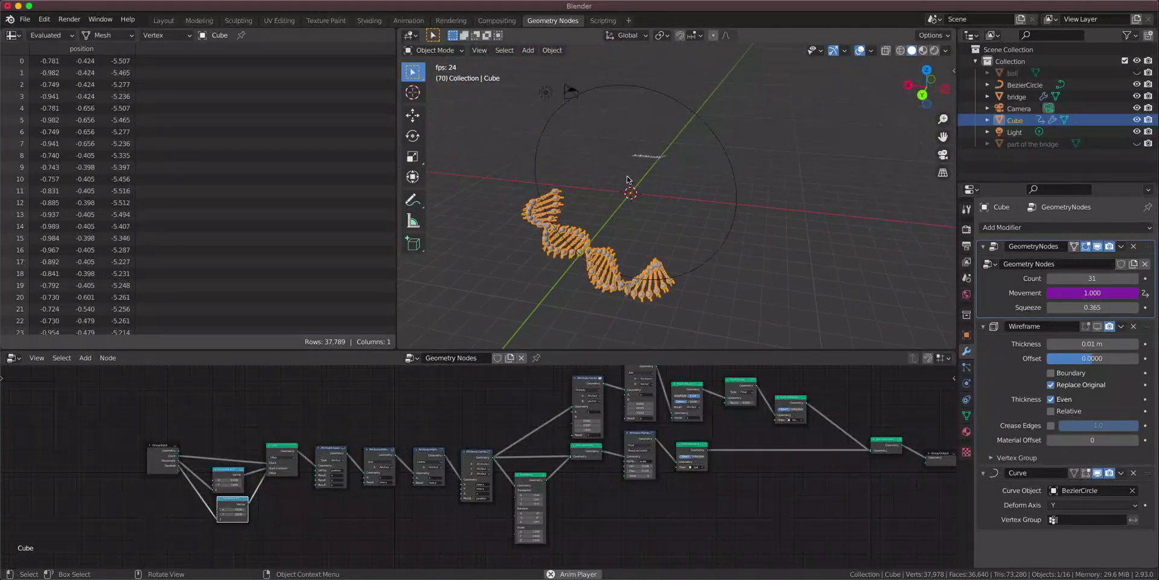
Slow the helix's travel by changing the Movement driver expression to frame/5.
click(1085, 290)
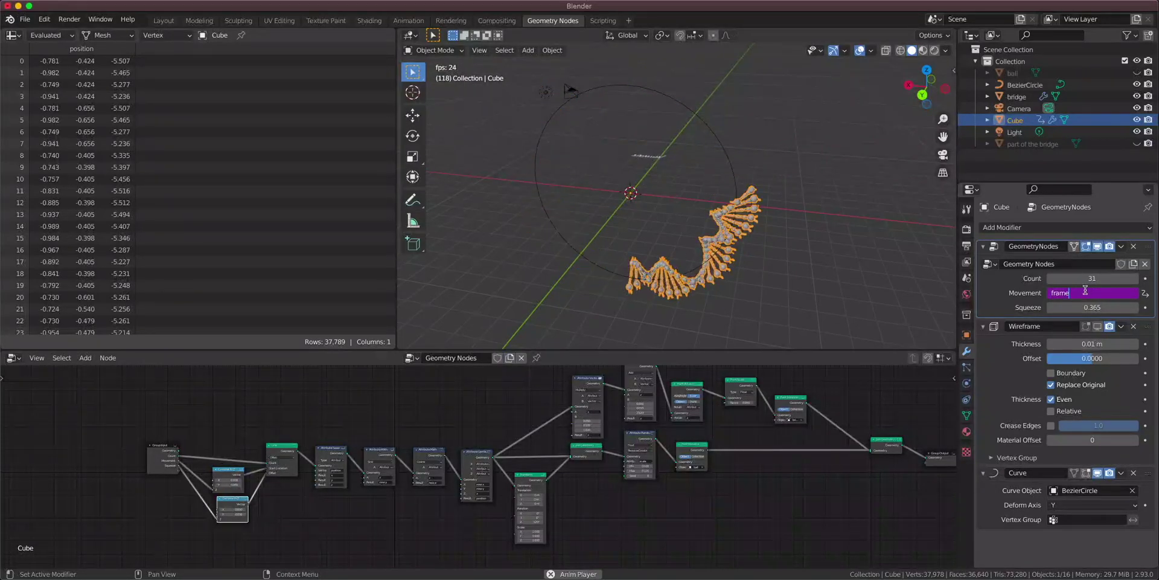
text(/5)
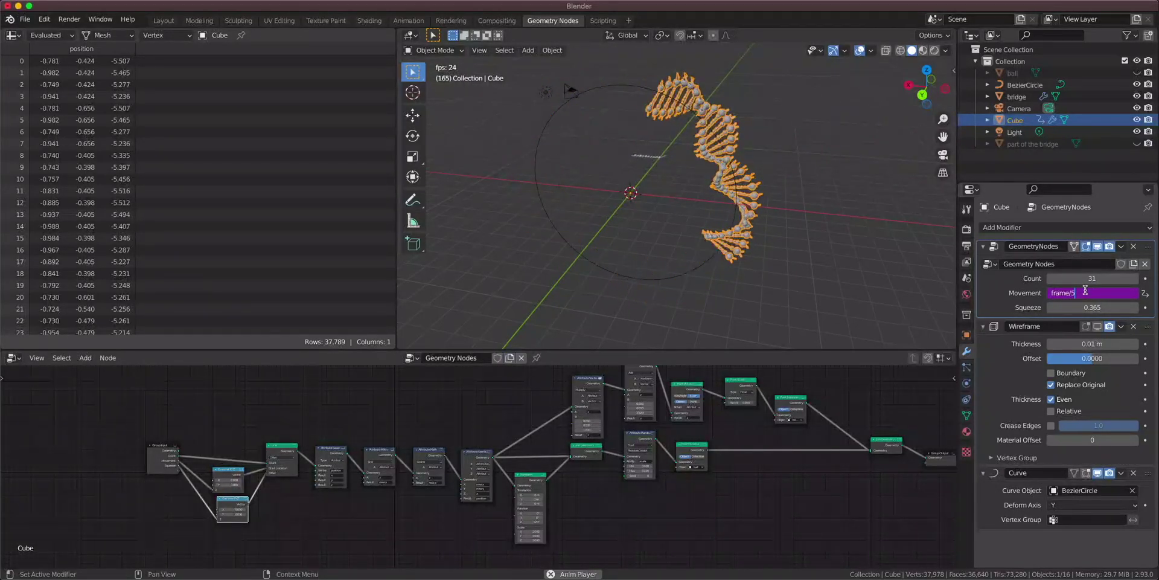
key(Return)
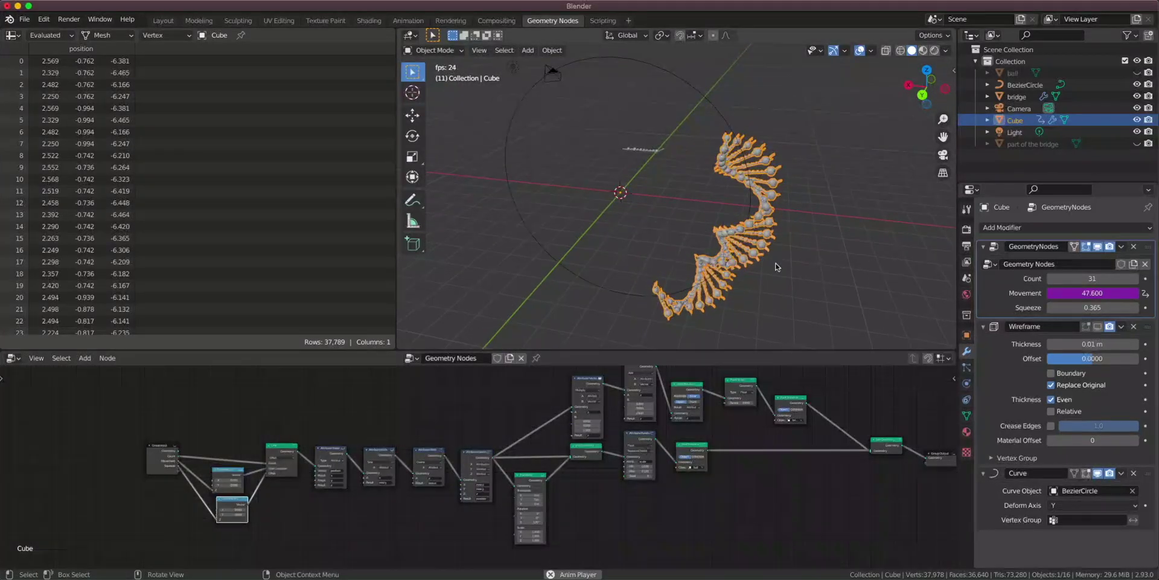
middle_drag(557, 269, 631, 245)
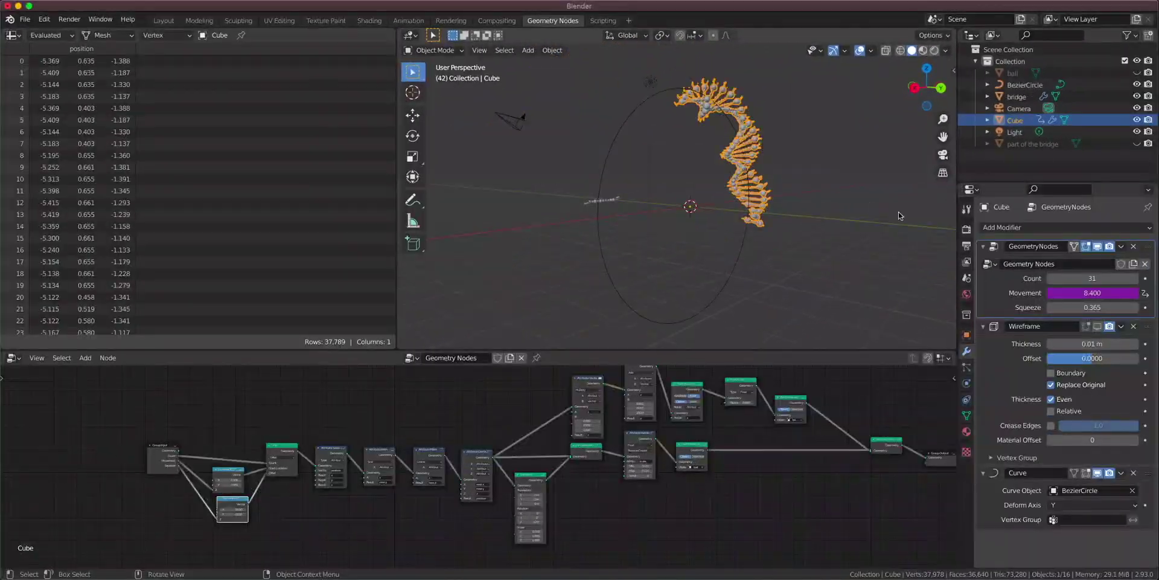
middle_drag(899, 216, 822, 215)
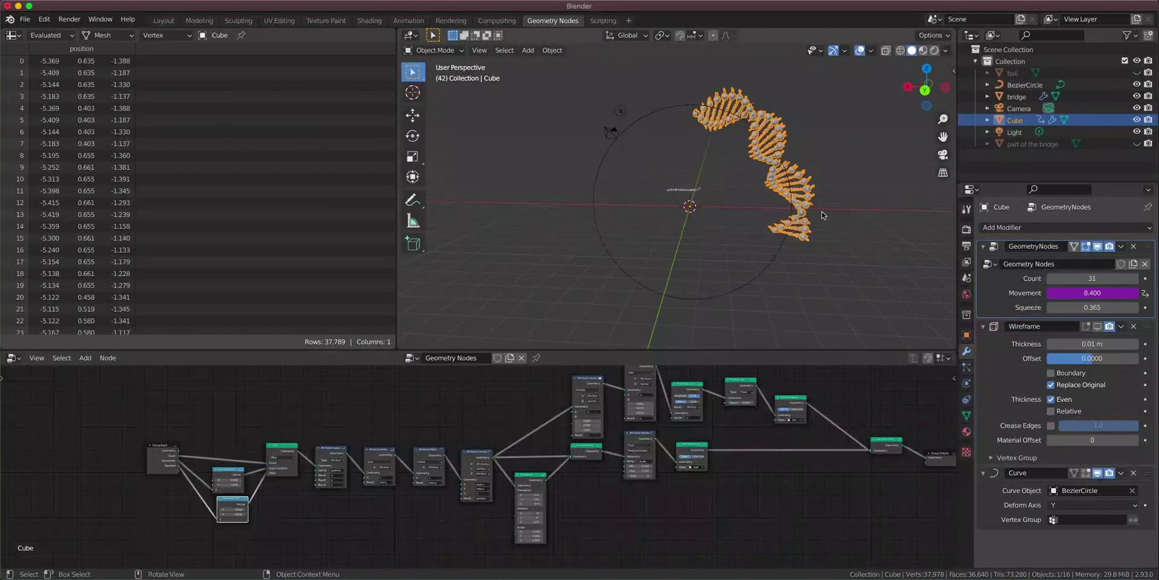
Switch to the Shading workspace and set the Geometry Nodes modifier's Count to 128.
click(369, 21)
scroll(606, 243, down, 4)
middle_drag(618, 240, 592, 237)
scroll(590, 236, up, 3)
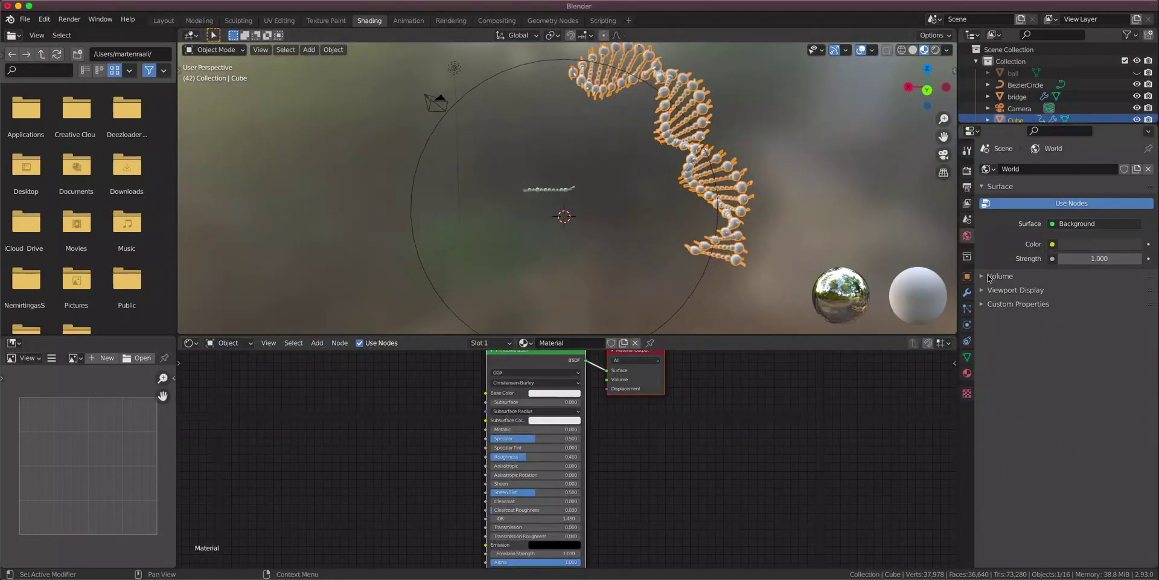
click(967, 292)
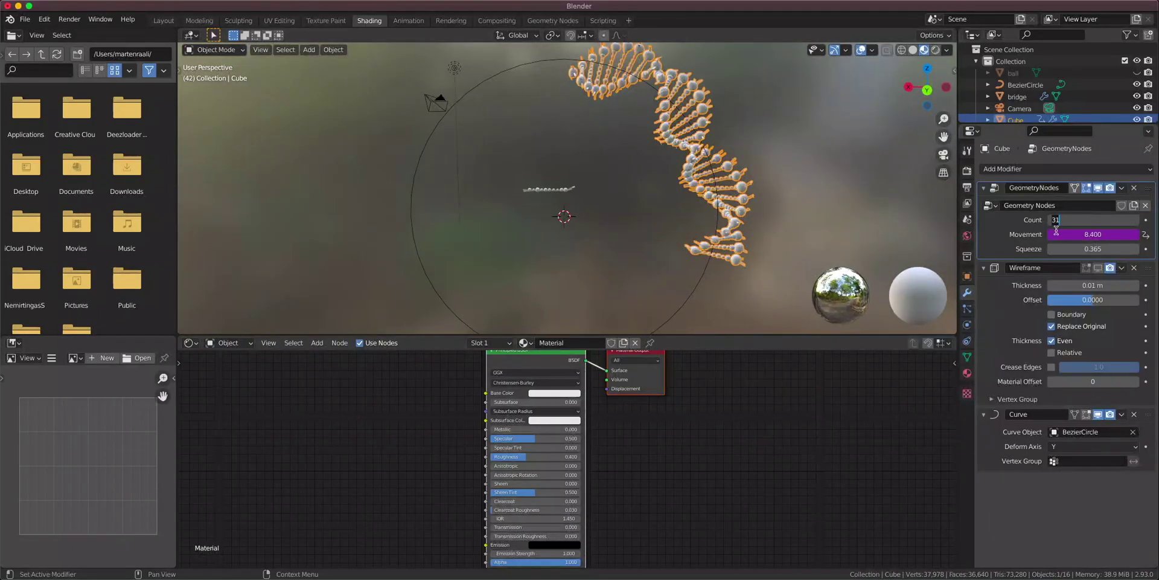
key(Return)
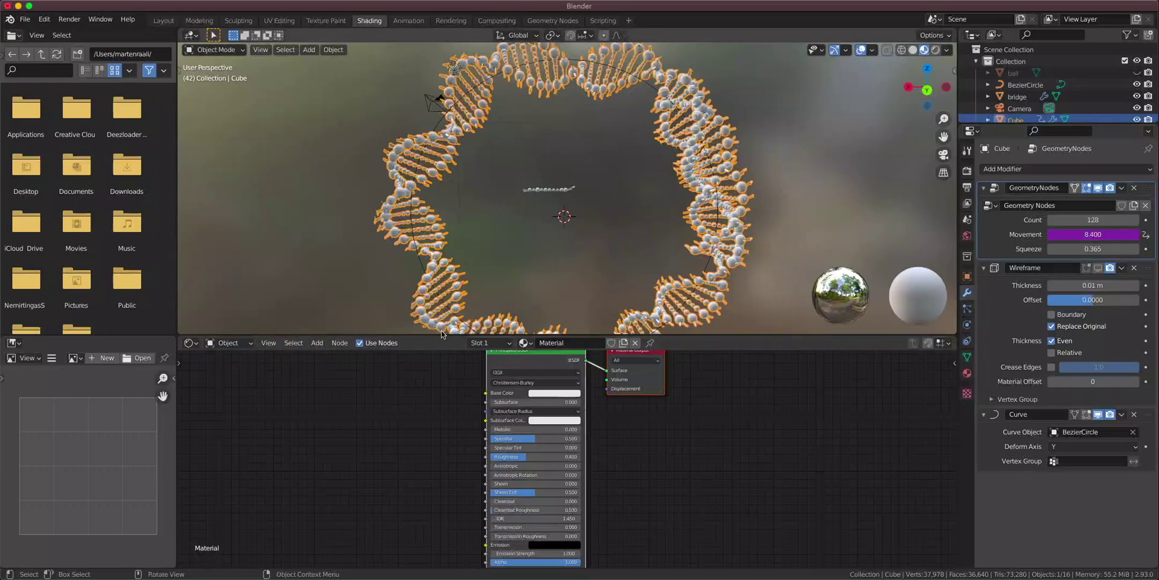
Deselect the helix and set the Geometry Nodes modifier's Count to 109.
scroll(689, 296, down, 1)
middle_drag(682, 301, 724, 279)
scroll(725, 279, down, 3)
click(725, 279)
scroll(725, 279, up, 5)
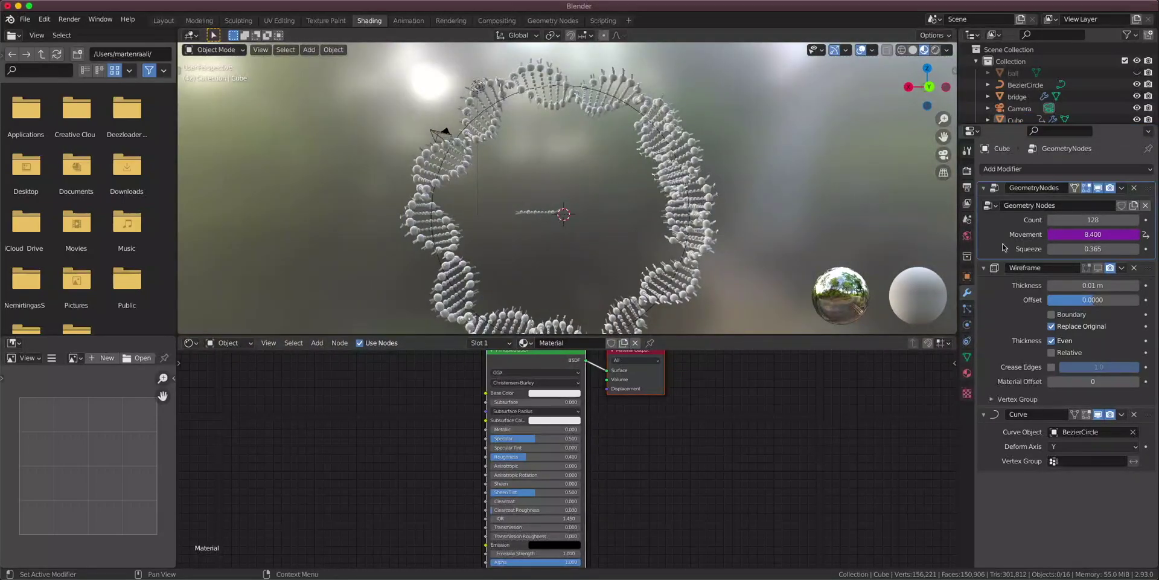
key(Return)
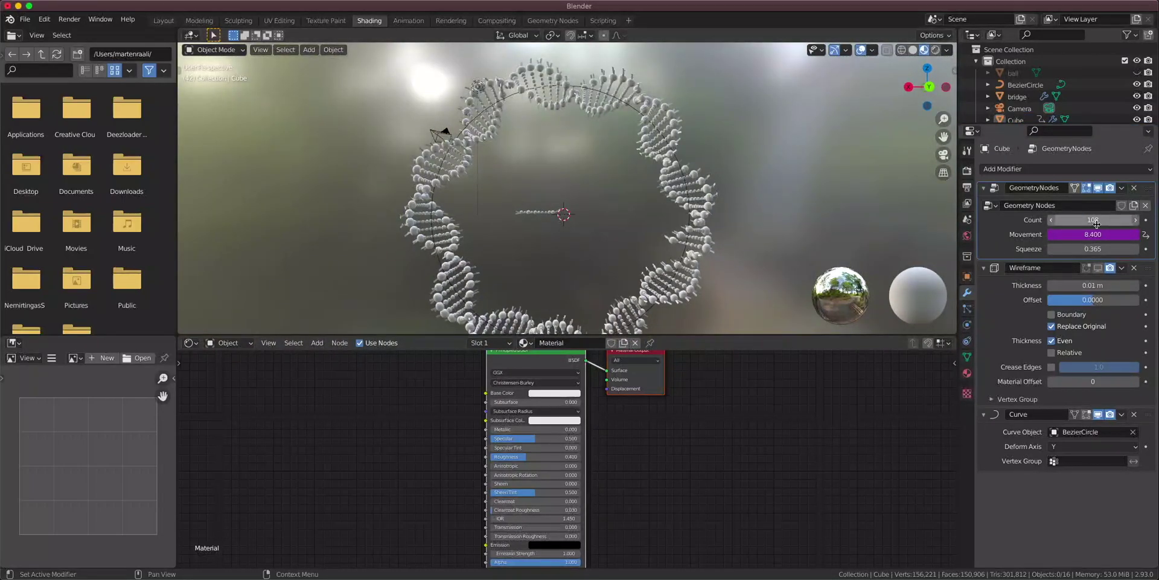
click(1137, 220)
scroll(551, 205, down, 3)
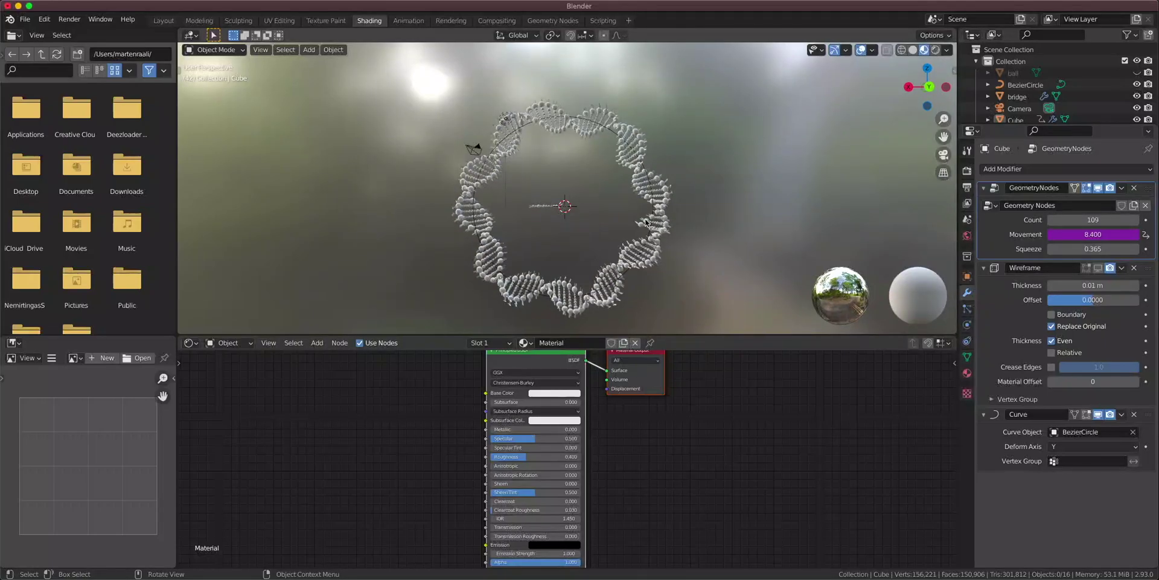
middle_drag(551, 205, 374, 225)
Add a Geometry input node to the helix material, placed before the Principled BSDF.
scroll(426, 435, down, 4)
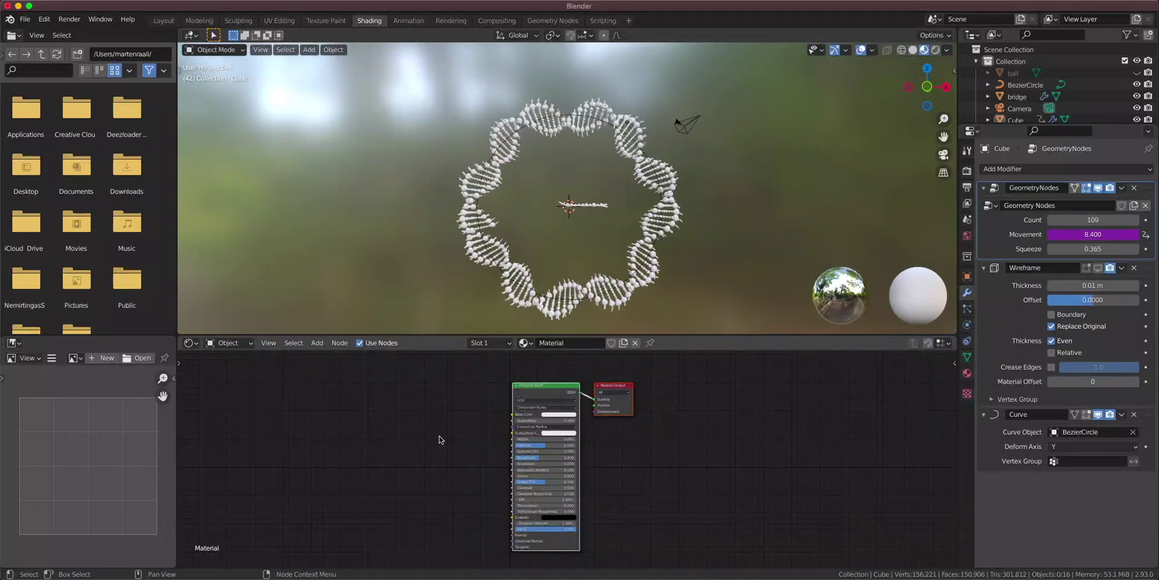
middle_drag(440, 440, 573, 460)
scroll(543, 437, up, 4)
scroll(492, 427, up, 2)
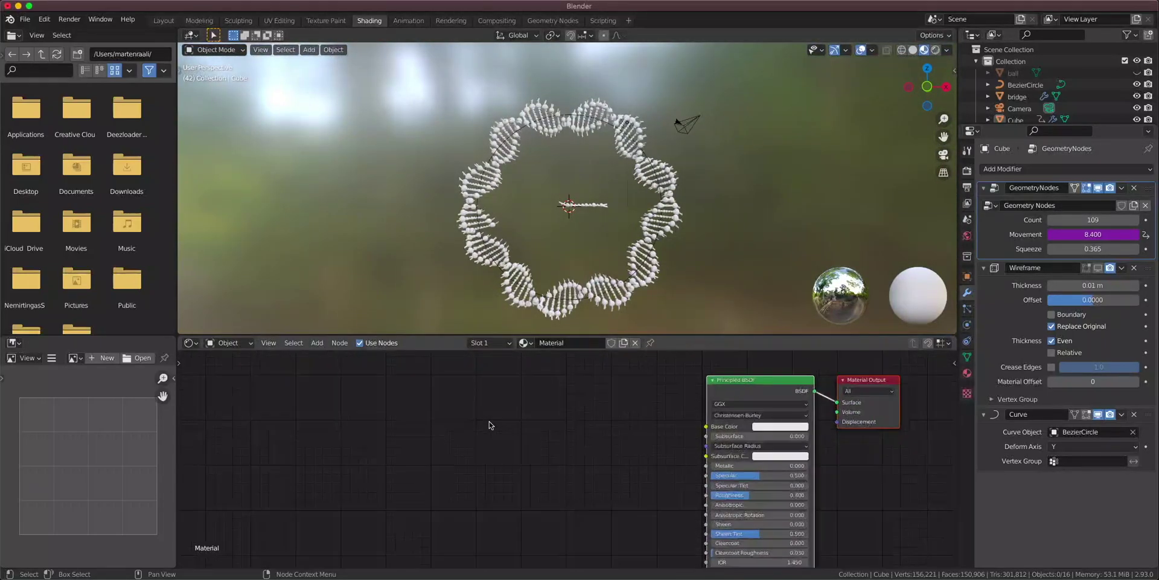
key(shift+a)
click(498, 375)
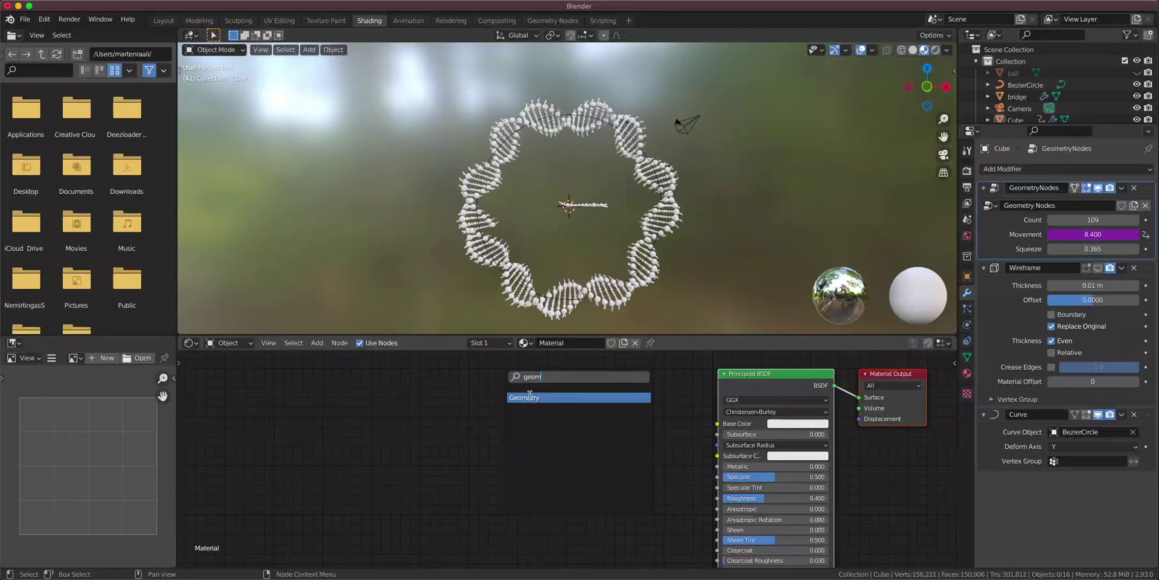
click(531, 400)
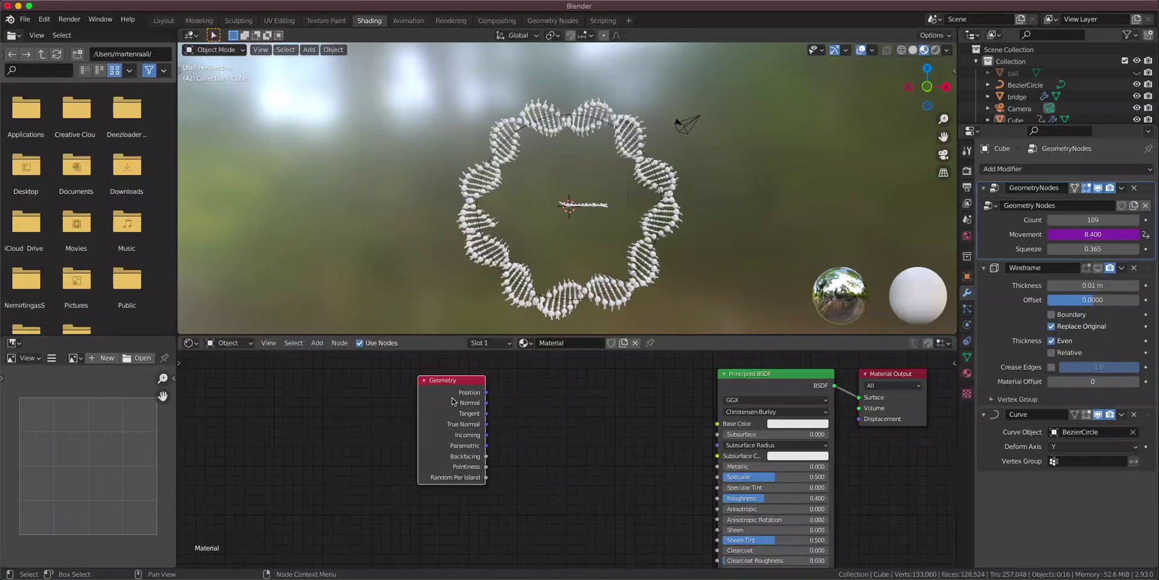
click(417, 407)
Preview the Geometry node's Position output on the helix through a viewer connection.
scroll(563, 477, down, 4)
drag(435, 388, 444, 405)
ctrl+shift+click(462, 411)
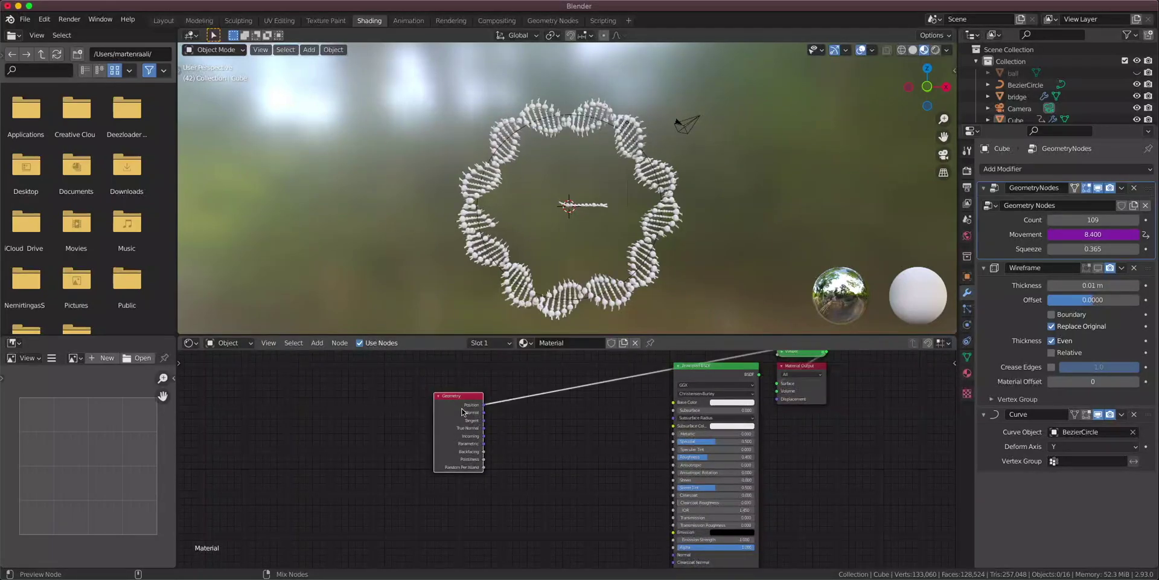
middle_drag(794, 187, 848, 94)
scroll(573, 214, up, 3)
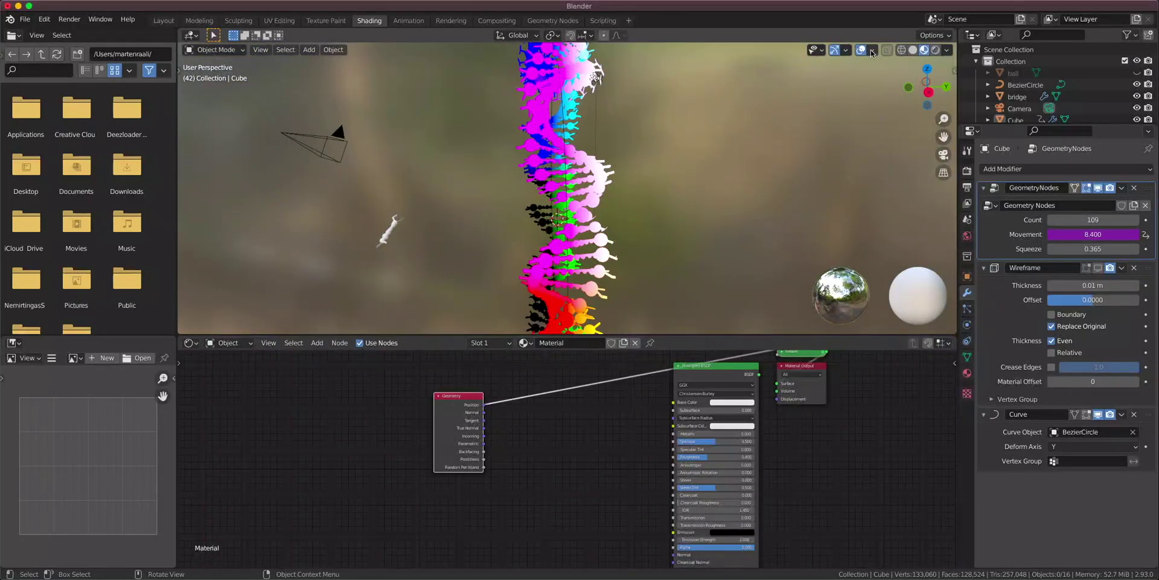
Turn on the floor grid in the viewport overlays and examine the colours around the helix ring.
click(871, 53)
click(838, 107)
scroll(531, 220, down, 2)
middle_drag(528, 222, 600, 242)
scroll(601, 243, up, 2)
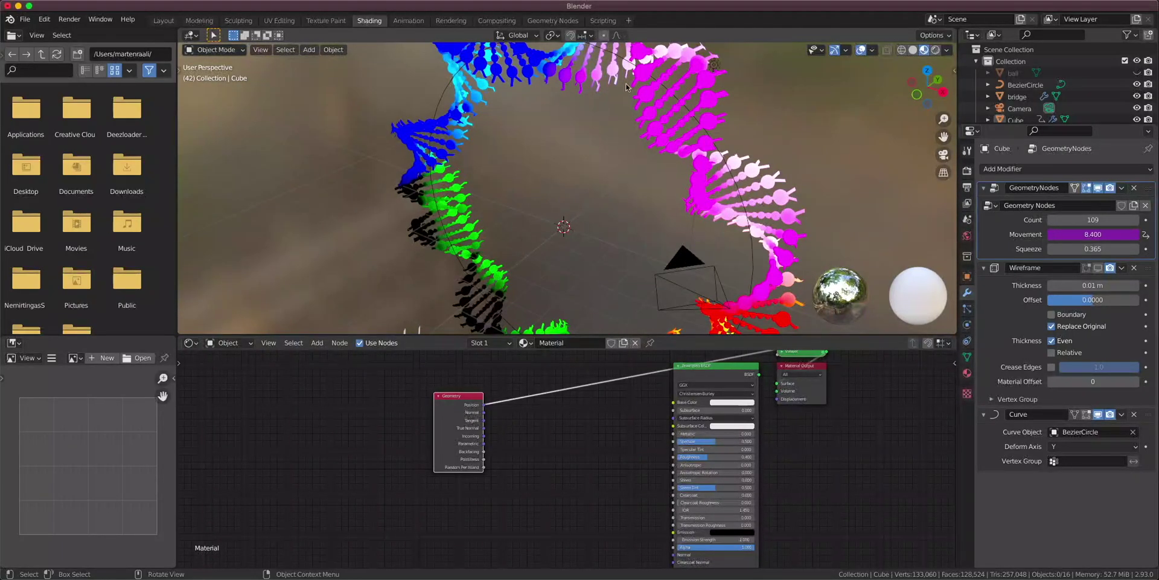
scroll(627, 87, down, 4)
click(616, 157)
key(g)
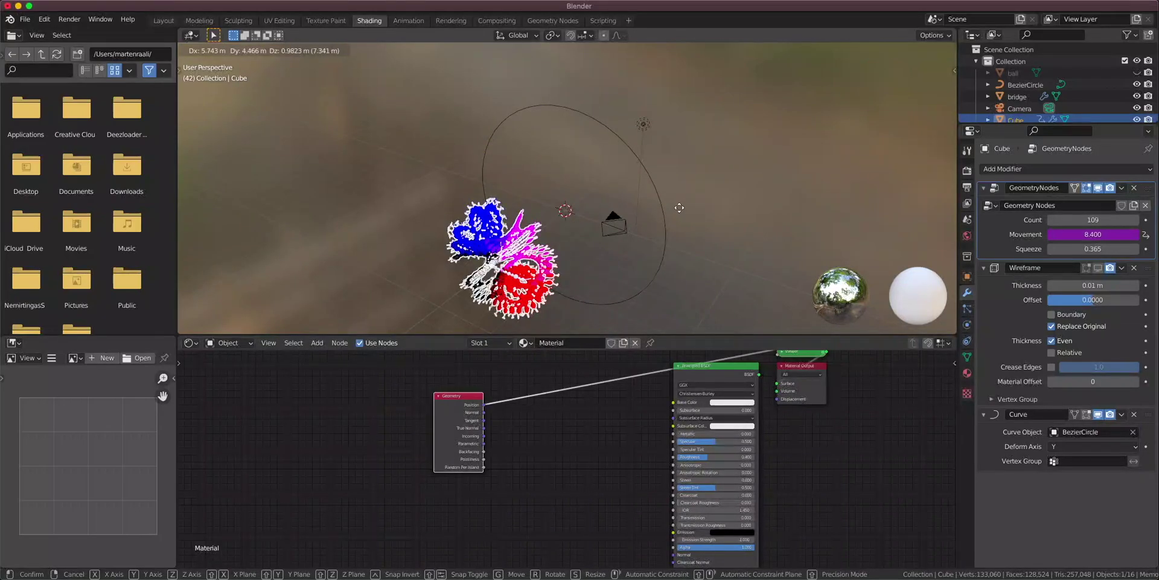
right_click(619, 165)
Select the Bezier circle and try moving it away from the helix.
click(644, 166)
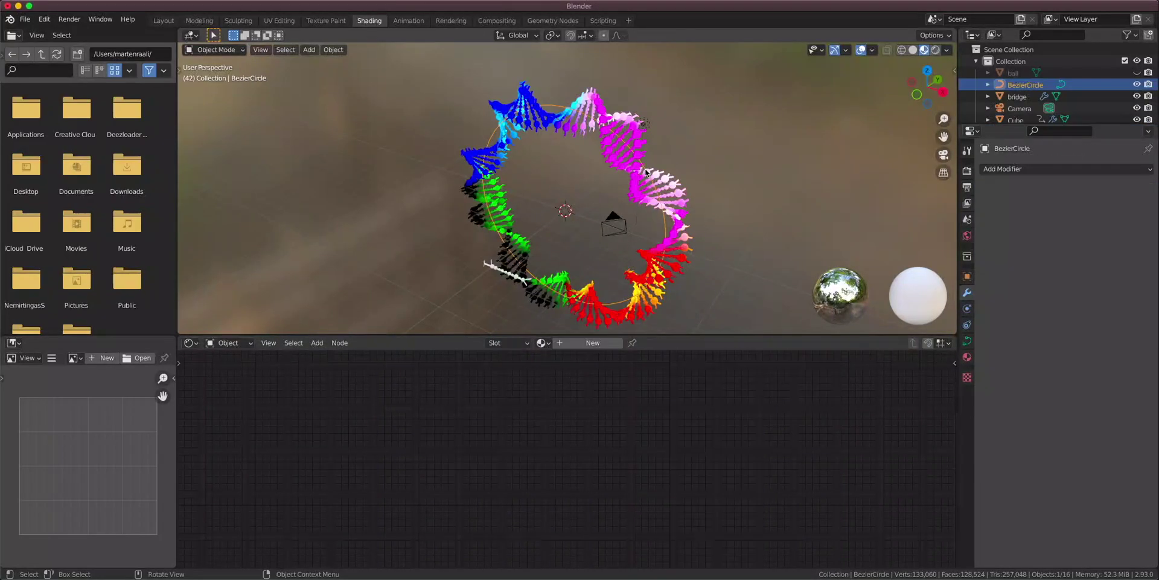
key(g)
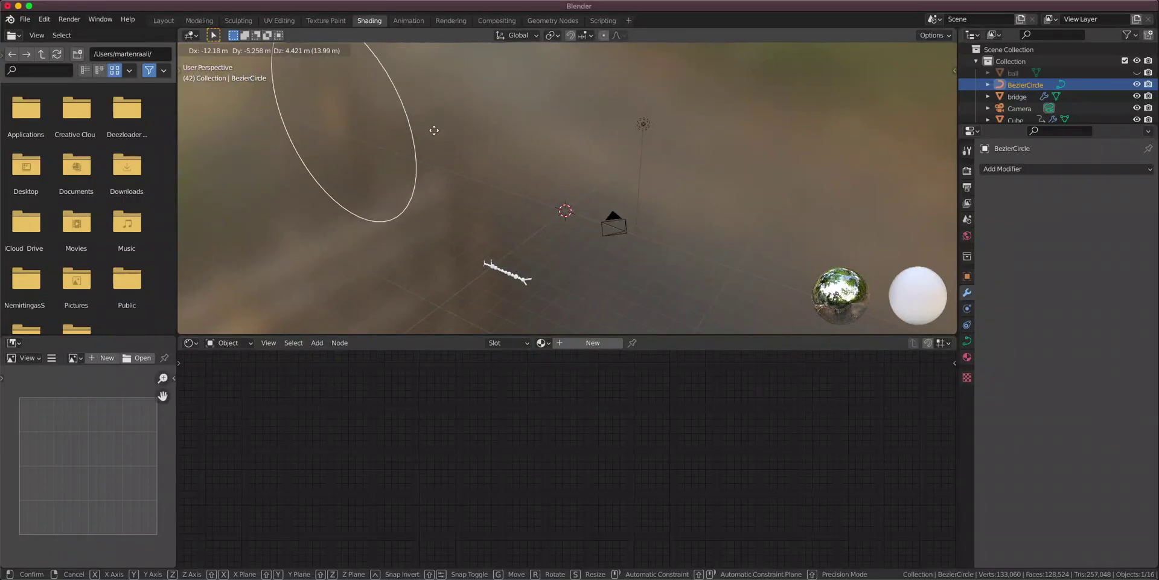
right_click(626, 172)
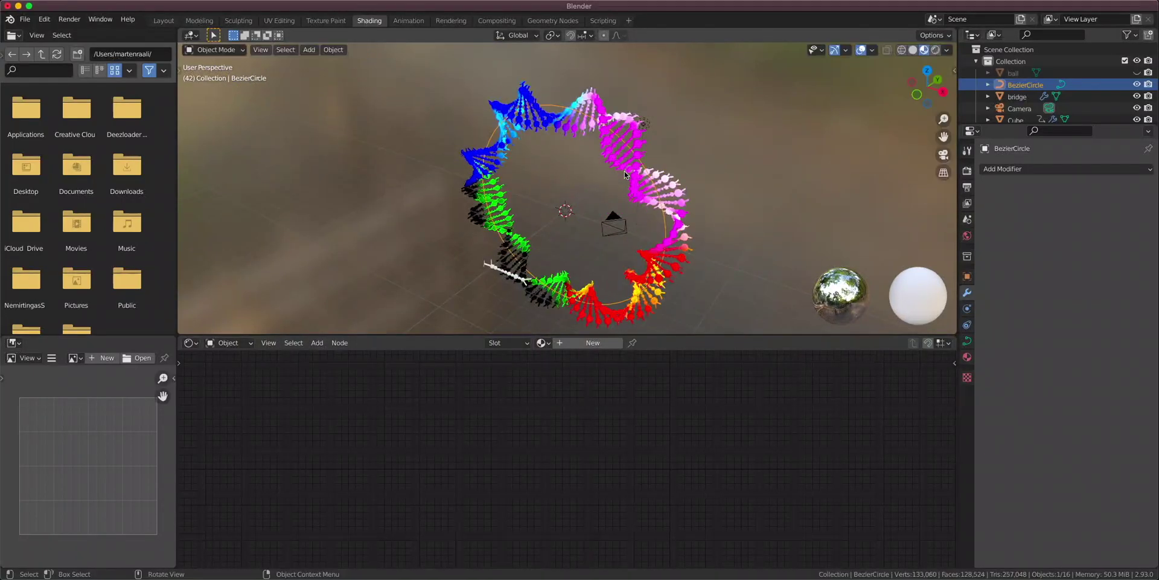
middle_drag(538, 273, 517, 250)
Connect the Geometry node's Position output to the Principled BSDF's Emission input in the helix material.
click(614, 160)
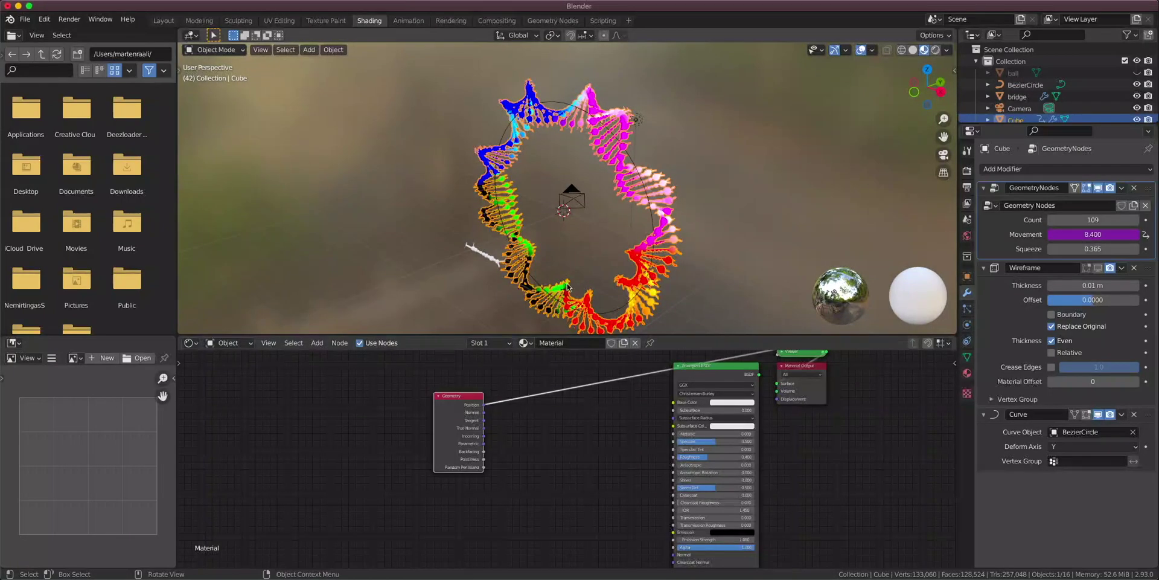
drag(698, 577, 713, 560)
middle_drag(665, 545, 659, 479)
scroll(658, 479, up, 3)
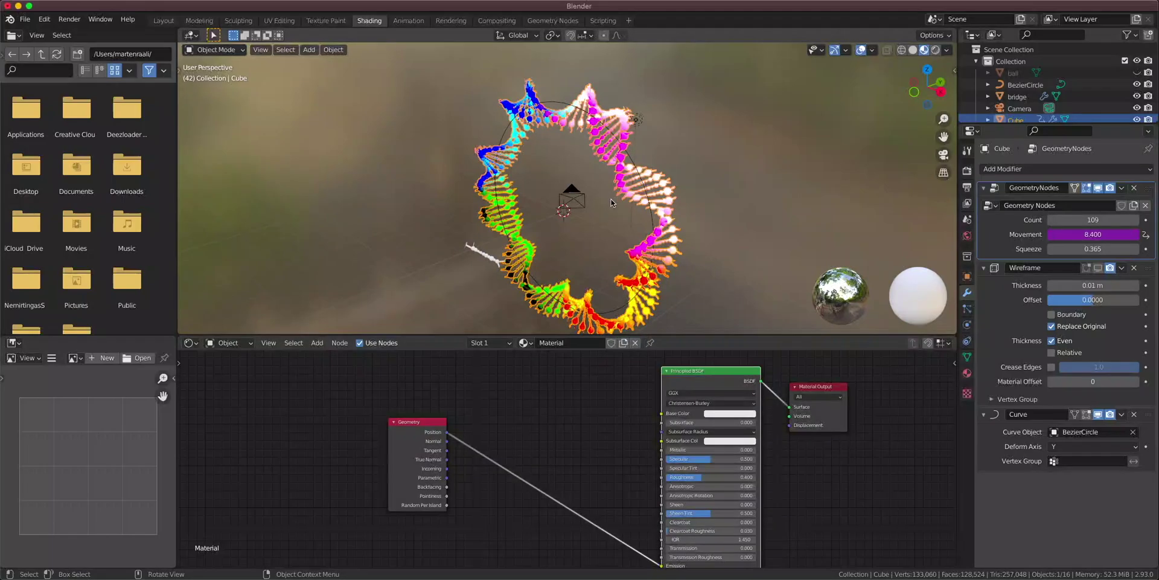
Enable Ambient Occlusion, Bloom and Screen Space Reflections in the Eevee render settings and deselect the helix.
middle_drag(622, 196, 660, 186)
click(967, 171)
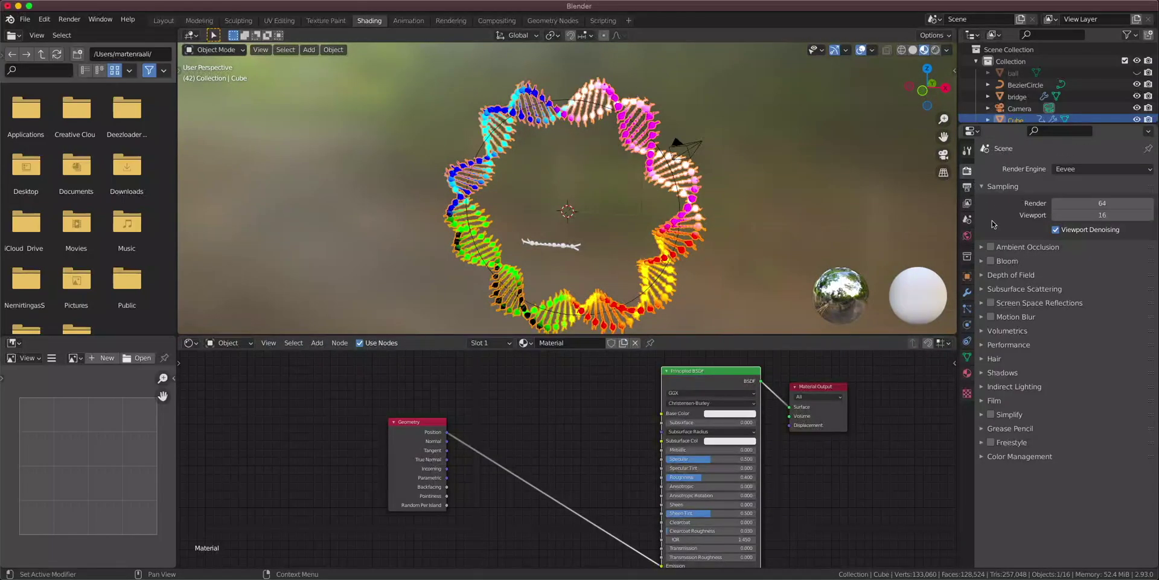
click(991, 261)
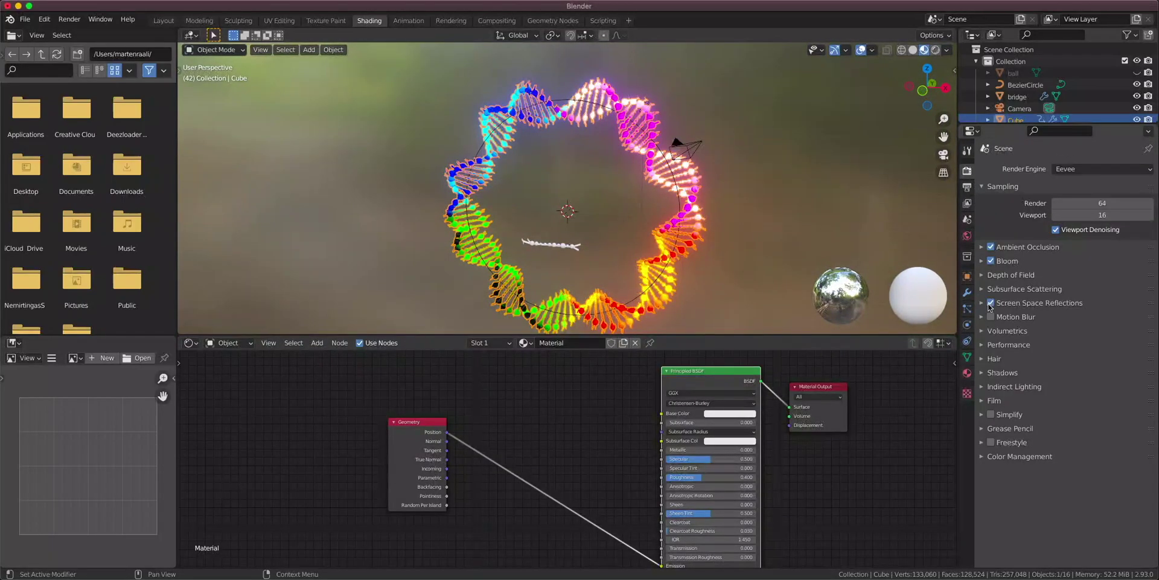
click(759, 206)
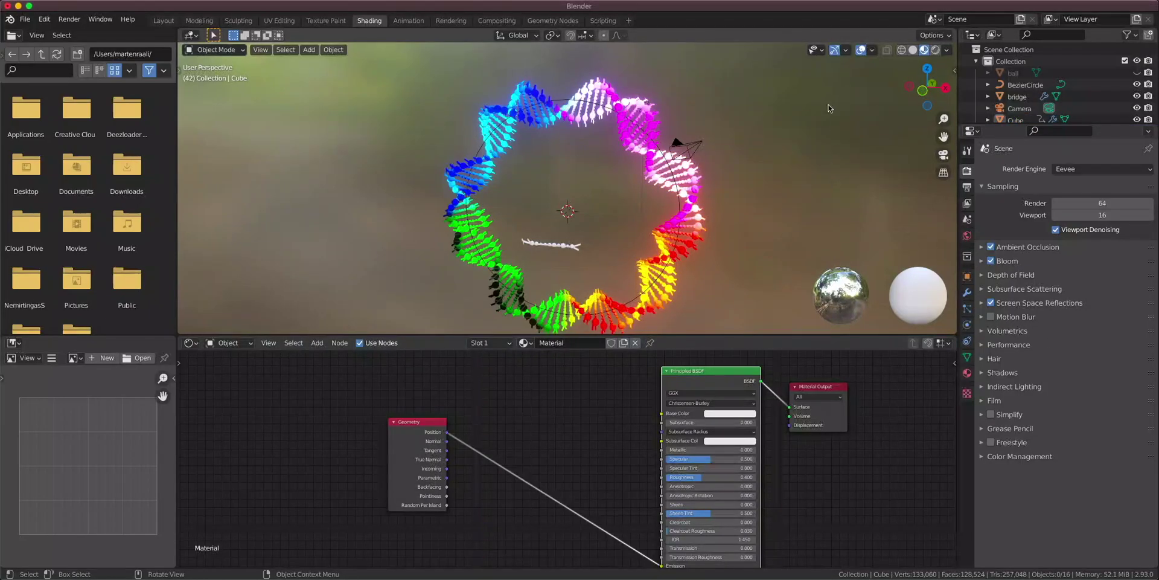
shift+middle_drag(701, 294, 702, 276)
Add a Noise Texture node below the Geometry node and preview its Fac output on the helix.
middle_drag(585, 488, 653, 376)
drag(504, 386, 449, 396)
scroll(450, 396, up, 3)
key(shift+a)
click(516, 405)
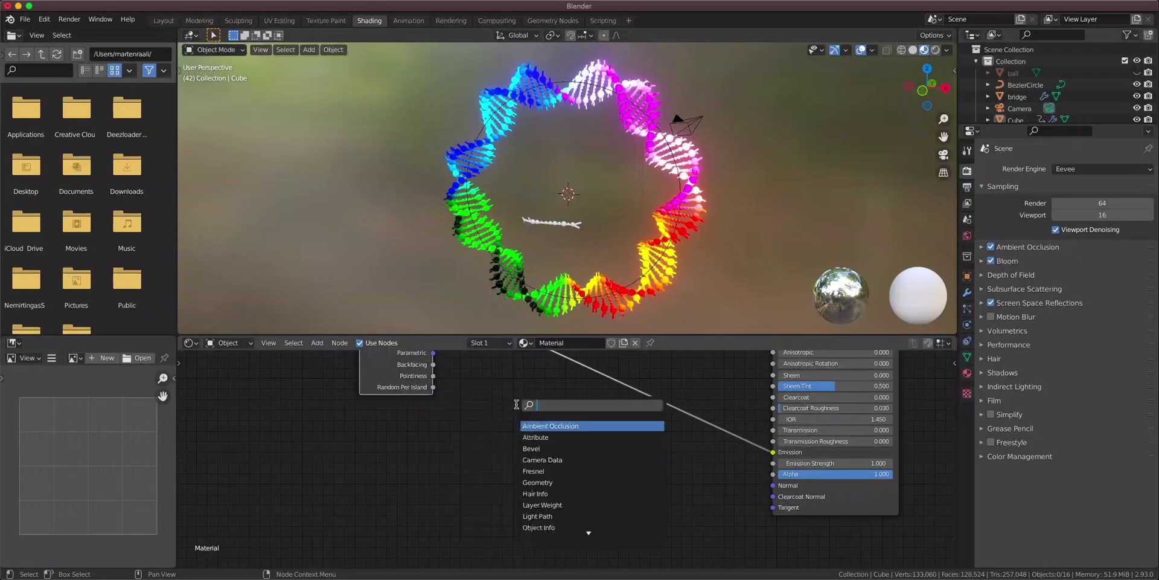
click(385, 462)
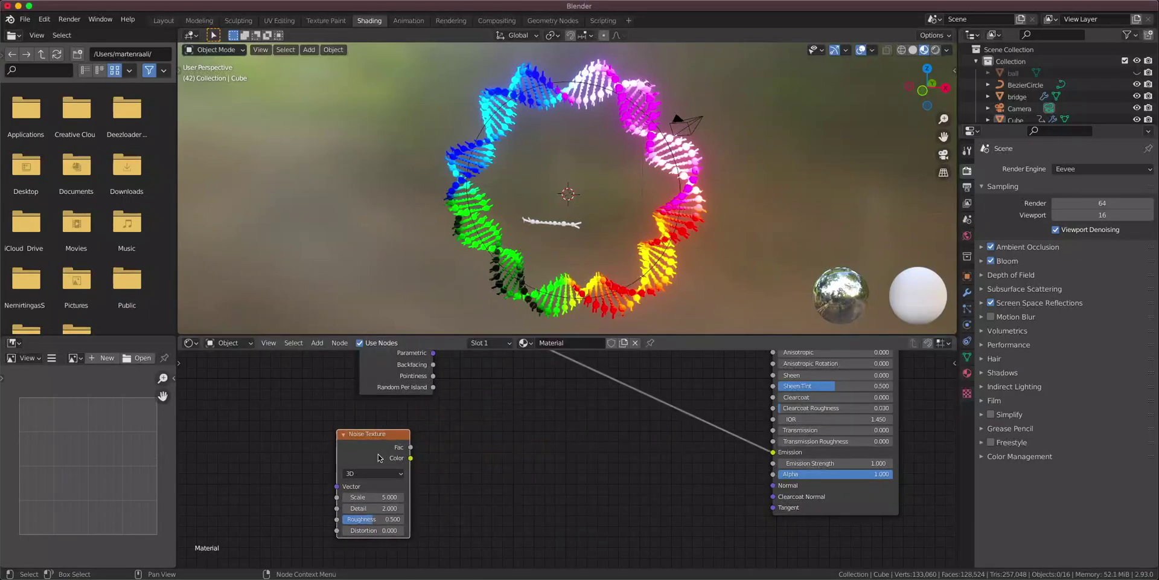
ctrl+shift+click(379, 457)
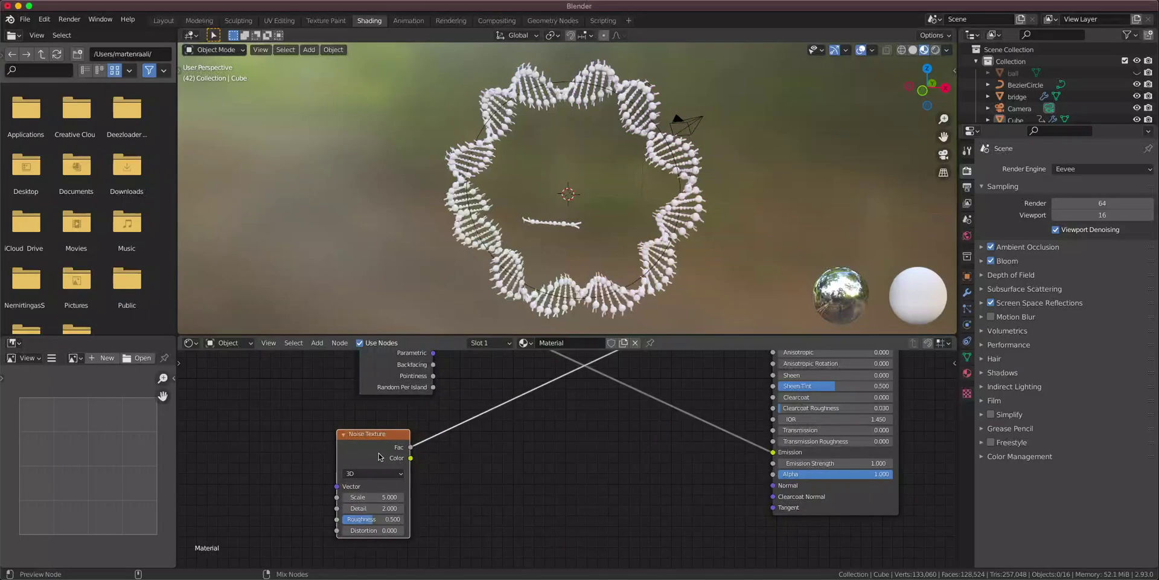
Add a ColorRamp after the Noise Texture and connect its Color output to the Principled BSDF's Emission Strength.
key(shift+a)
text(color ramp)
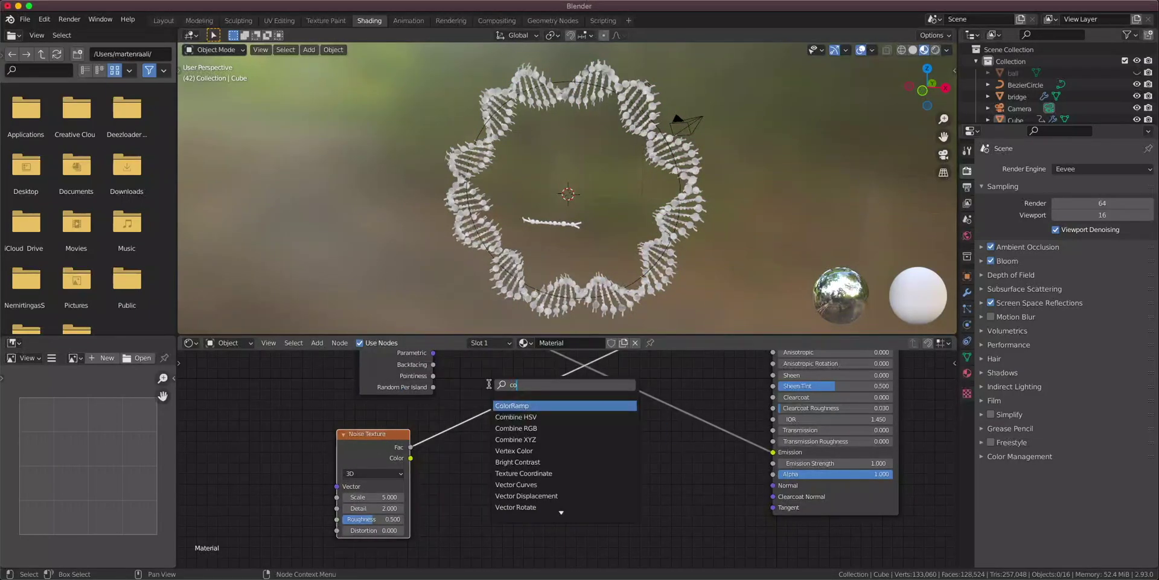
key(Return)
click(500, 405)
drag(598, 401, 771, 463)
scroll(649, 452, up, 3)
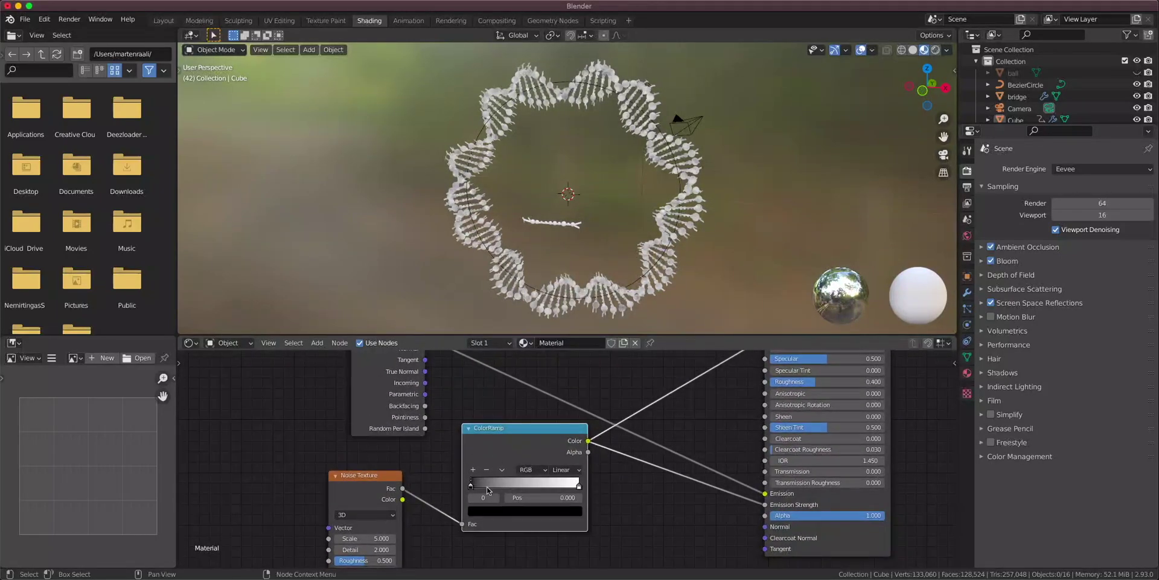
Set the ColorRamp's black stop to 0.415 with the white stop moved in close, and preview the Principled BSDF on the helix.
drag(488, 490, 519, 487)
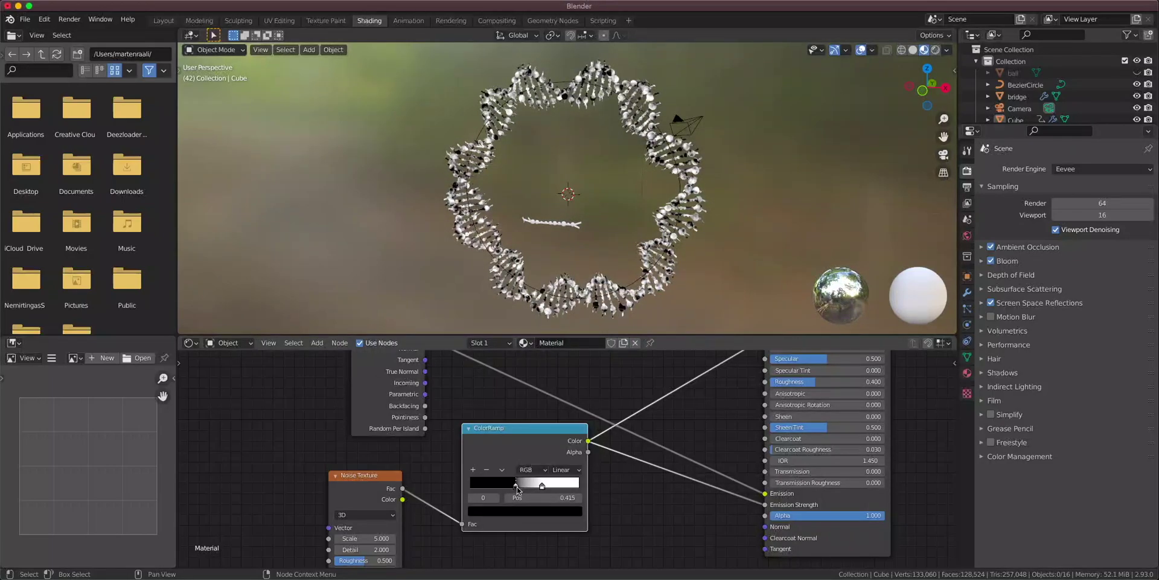
scroll(610, 468, down, 4)
middle_drag(652, 449, 552, 539)
ctrl+shift+click(669, 398)
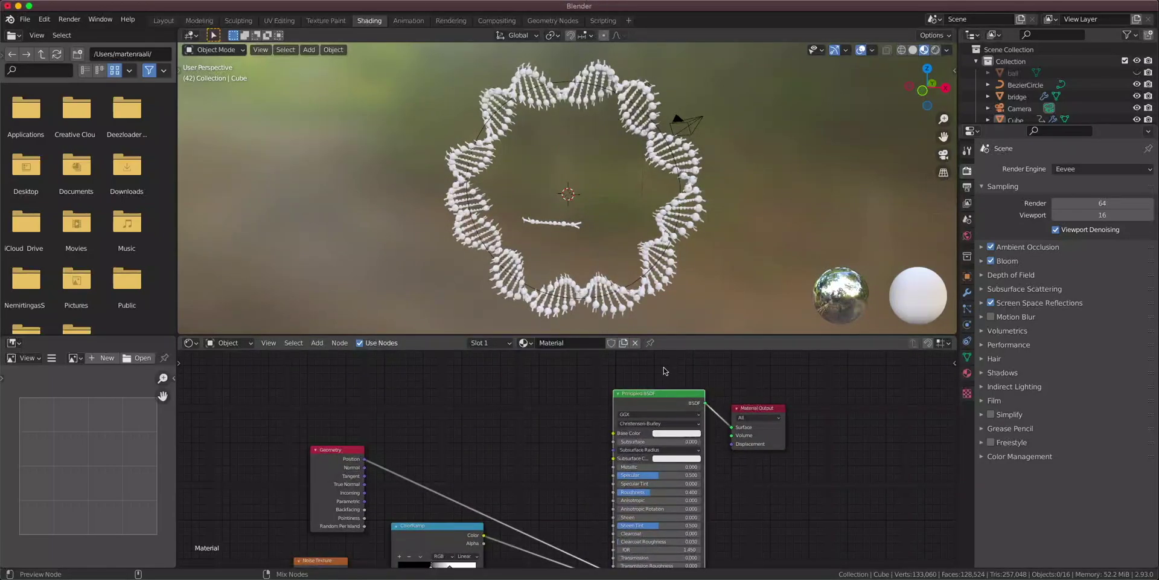
middle_drag(530, 248, 591, 251)
Insert a Math node between the ColorRamp and the Principled BSDF's Emission Strength input.
scroll(518, 448, down, 1)
middle_drag(506, 555, 557, 450)
scroll(544, 444, up, 4)
drag(488, 401, 476, 423)
scroll(475, 423, up, 4)
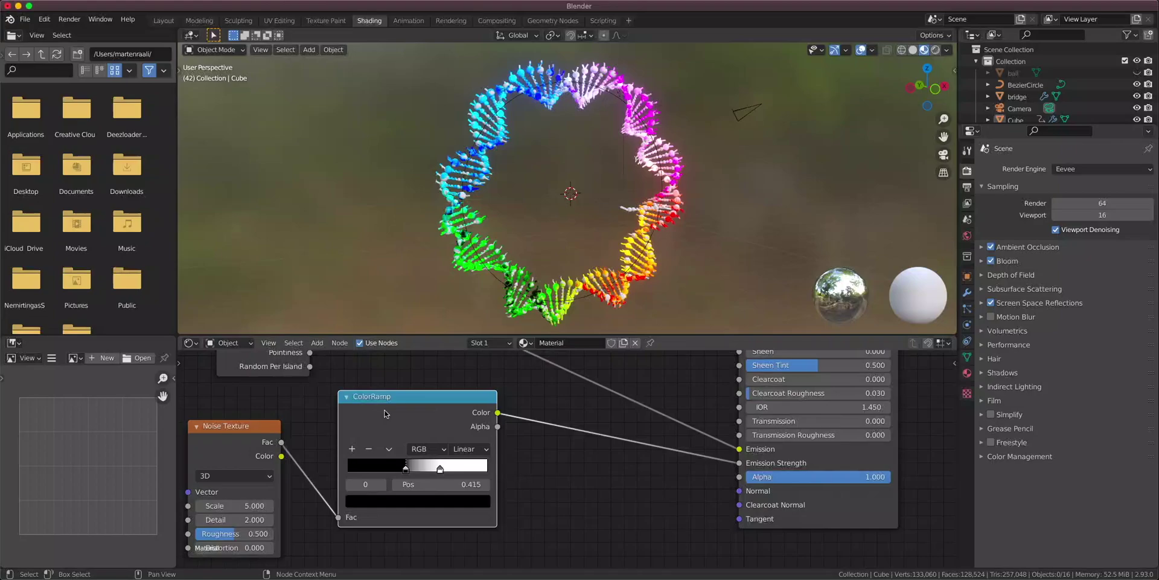
key(shift+a)
click(548, 388)
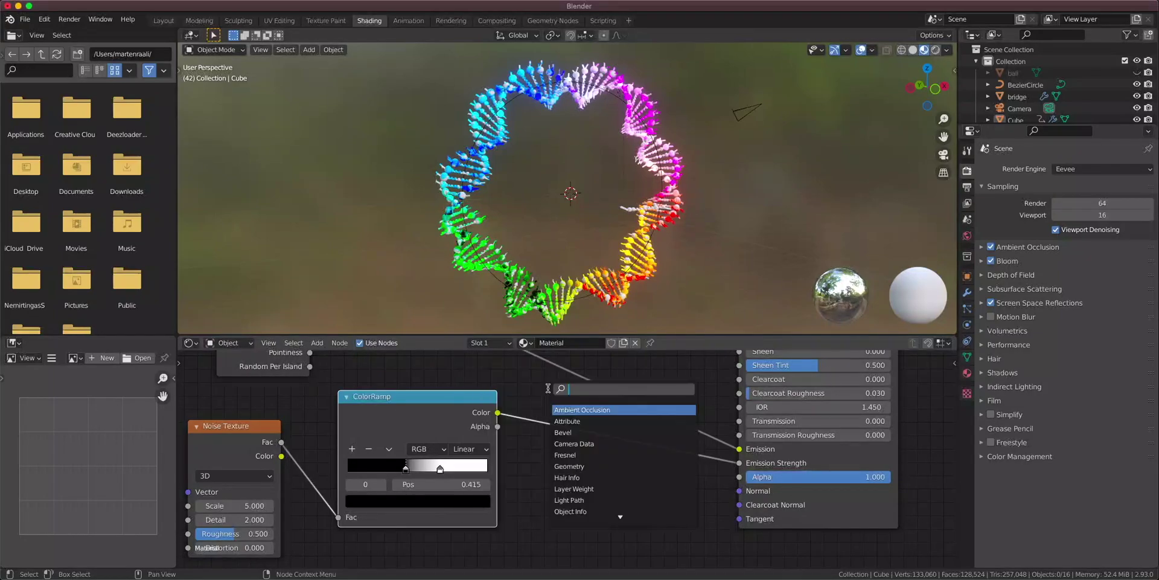
text(math)
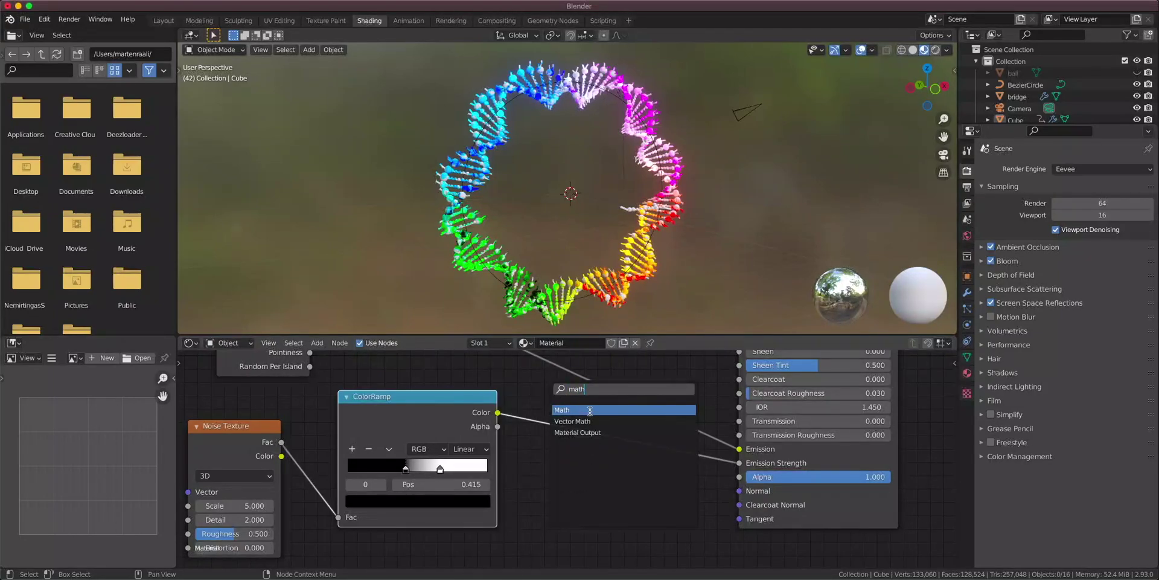
key(Return)
click(591, 415)
Switch the Math node to Multiply and set its second value to 36.1.
click(597, 433)
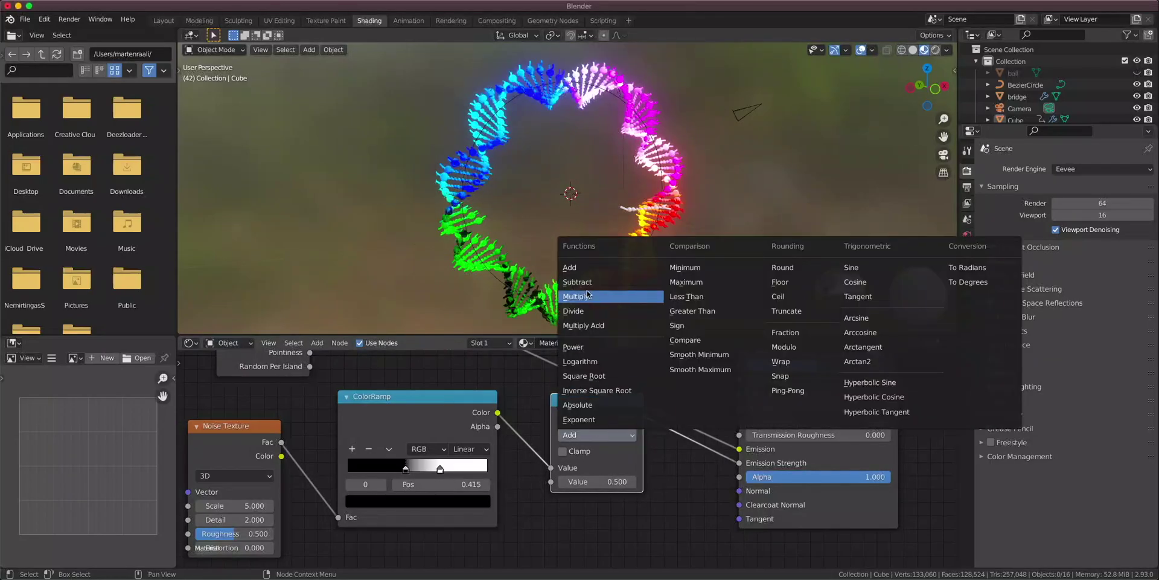
click(576, 296)
drag(594, 483, 628, 483)
middle_drag(561, 254, 749, 251)
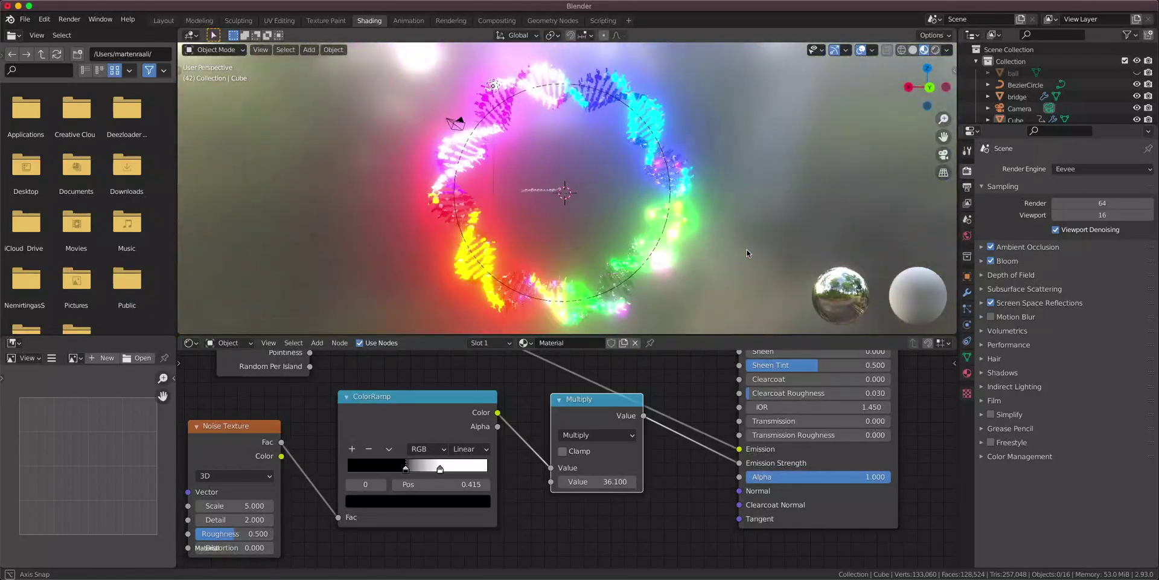
Set the colour management view transform to Filmic Log Encoding Base and choose a contrast Look.
click(1033, 457)
click(1092, 493)
click(1084, 542)
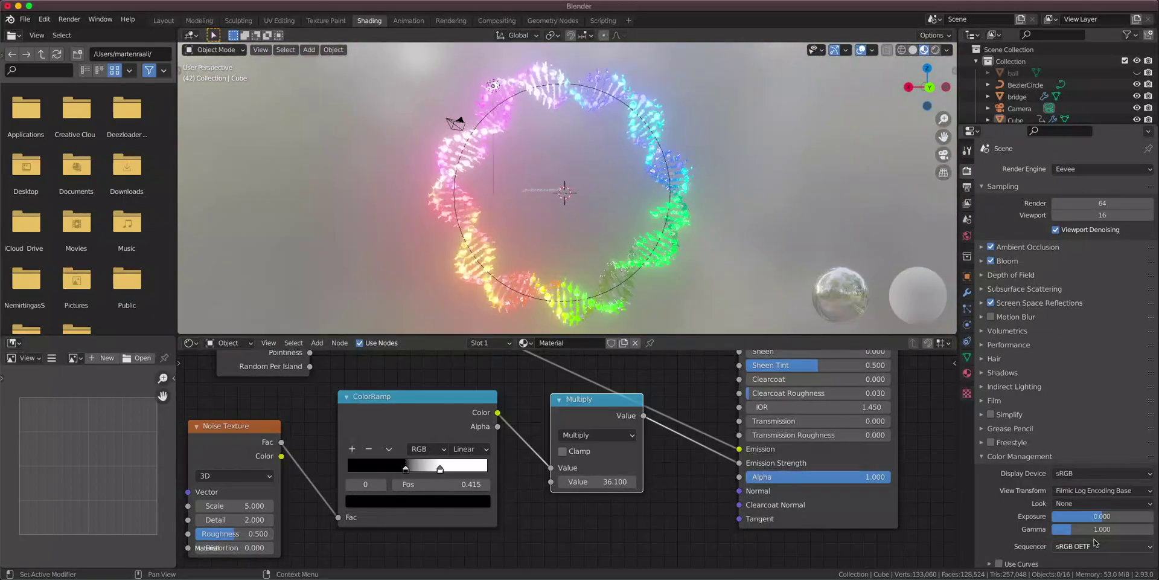
click(1080, 503)
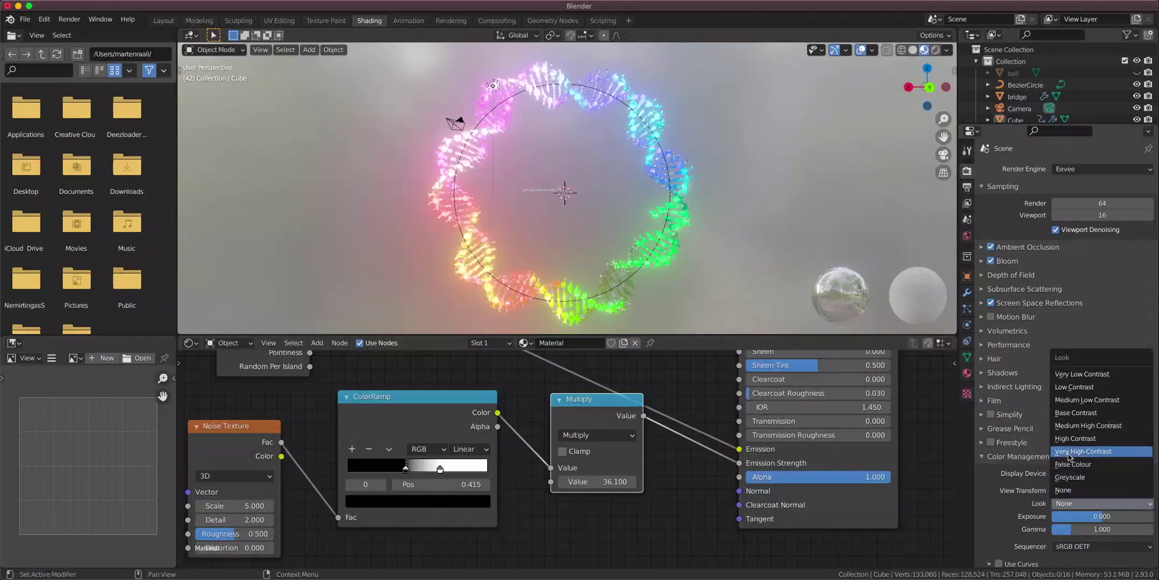
click(1081, 419)
scroll(672, 220, down, 2)
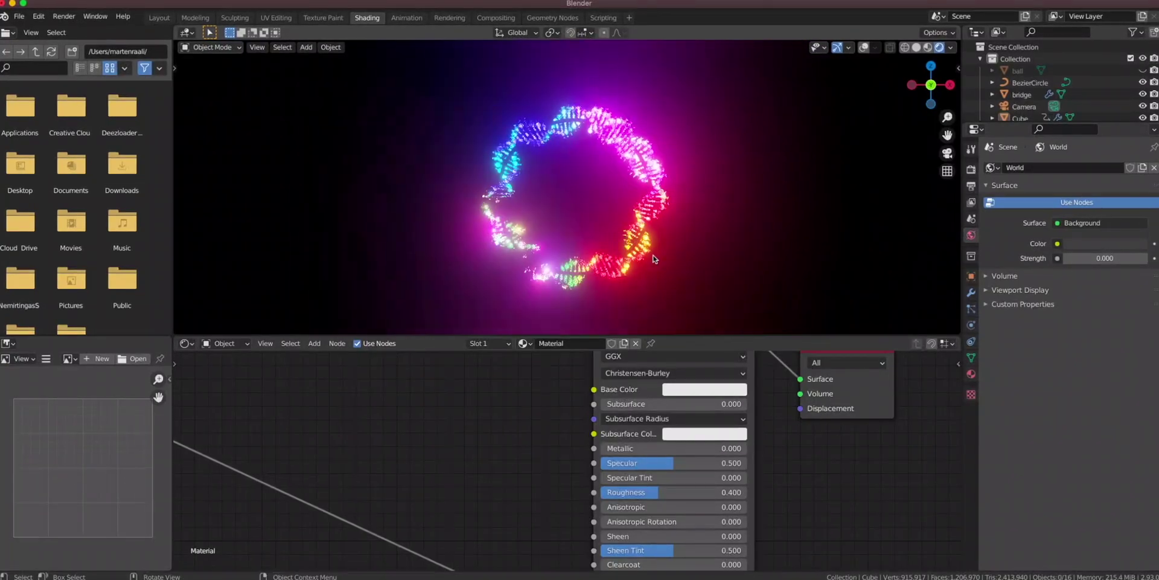
Open Spotlight and begin a division calculation with 5000.
key(super+space)
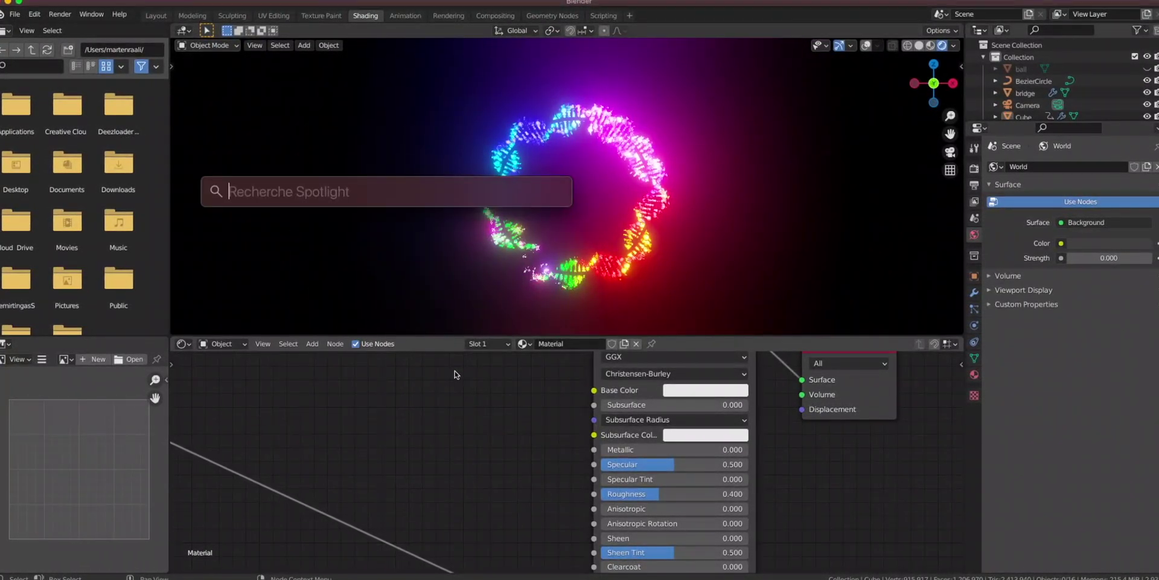
text(5000/)
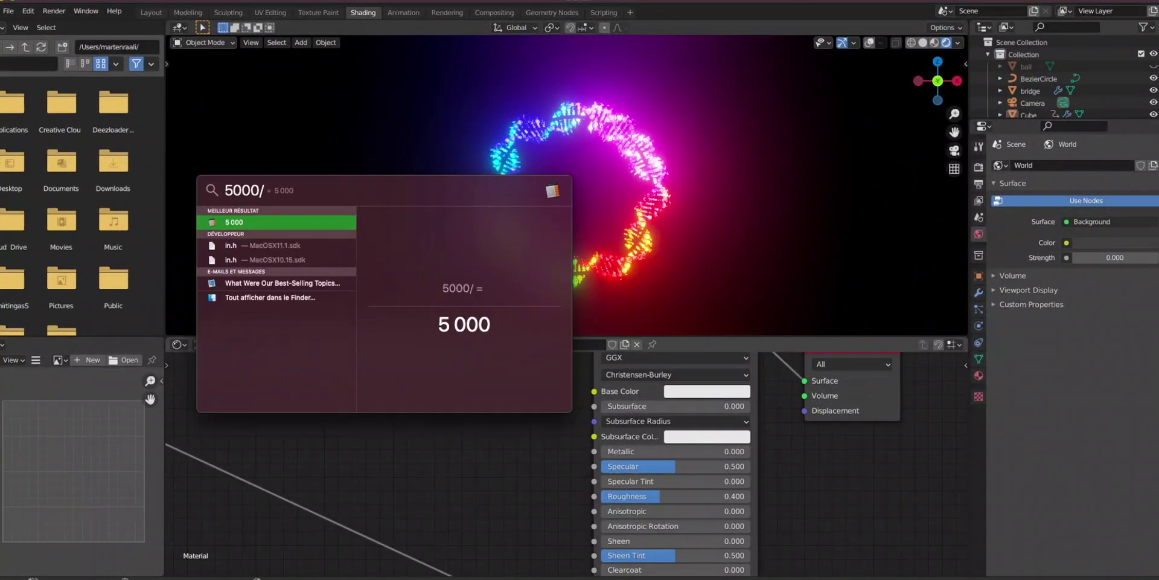